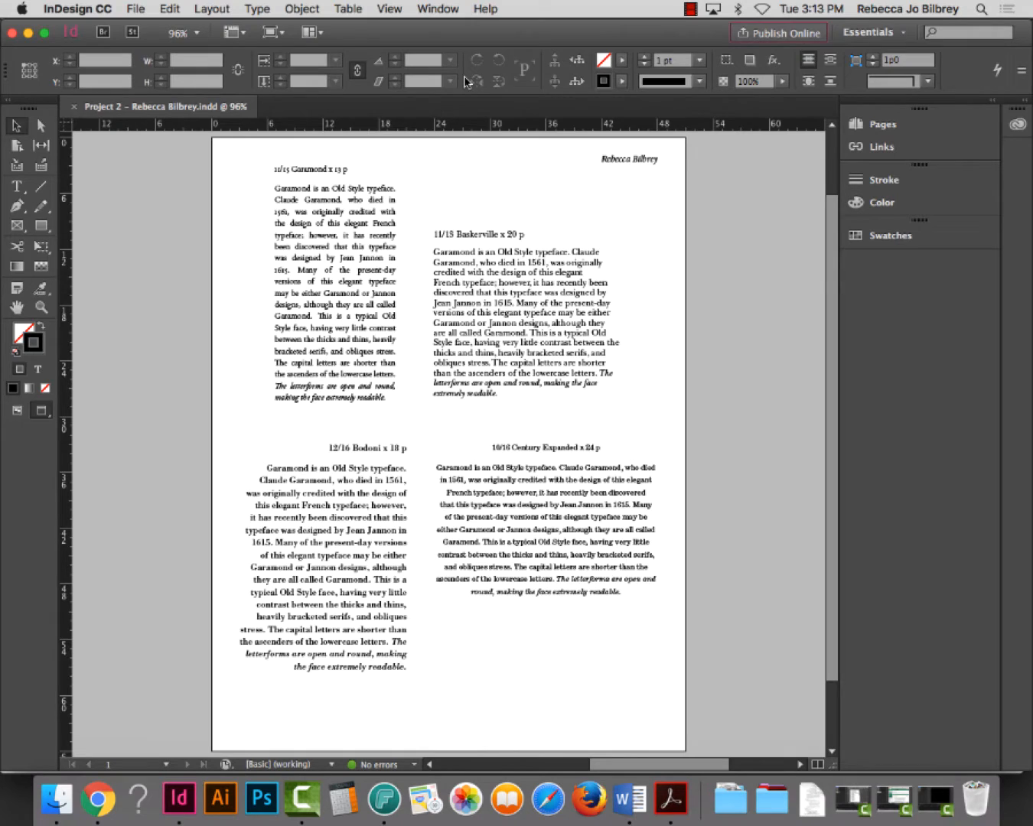
Start a new InDesign document from the File menu
click(136, 9)
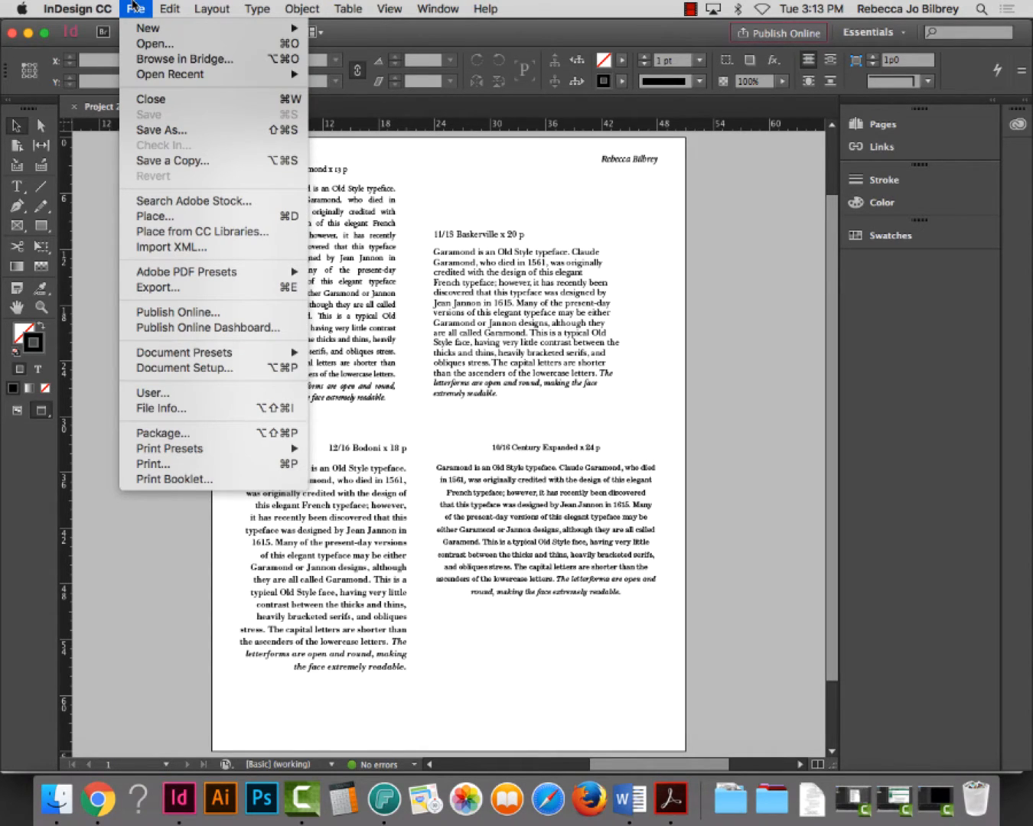
mouse_move(145, 31)
click(341, 38)
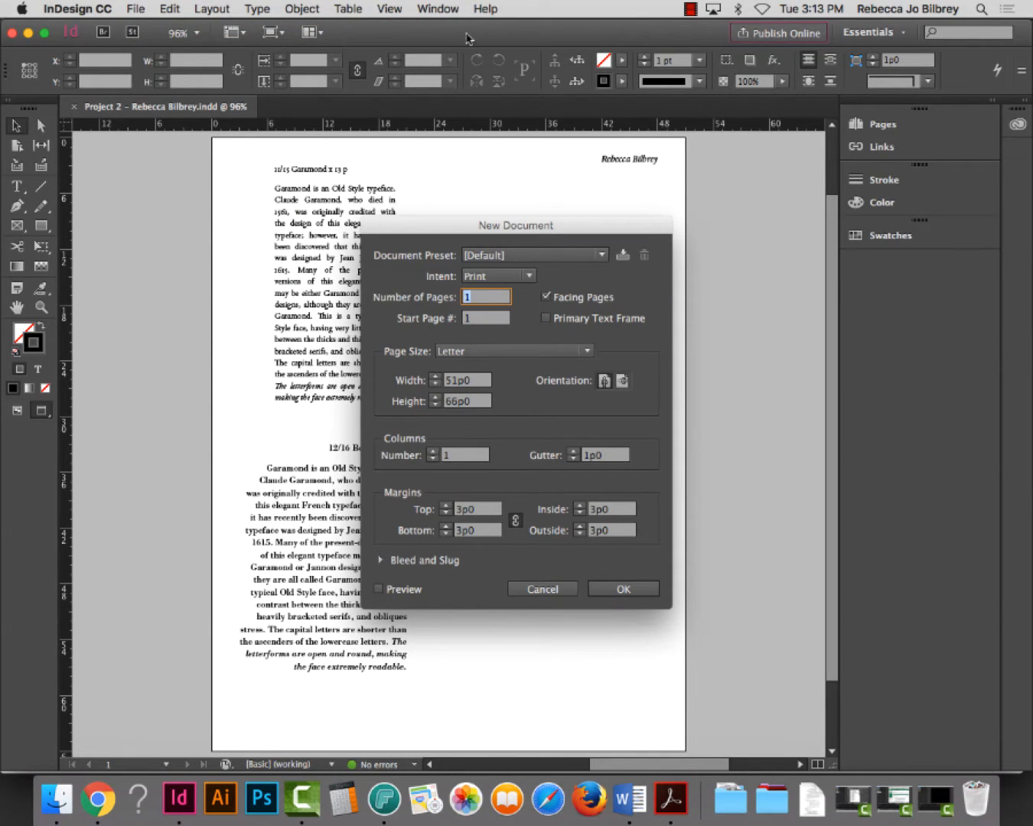
drag(623, 230, 613, 150)
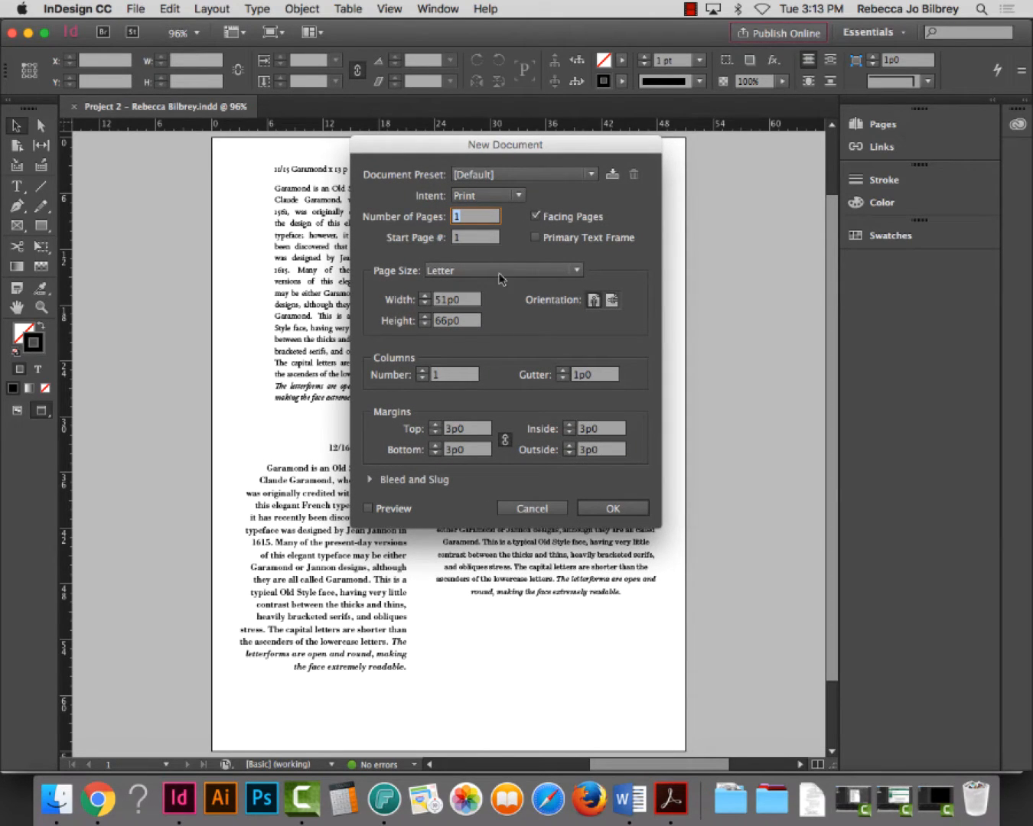
Set the page size to 10in (60p0) wide by 60p0 high
click(413, 300)
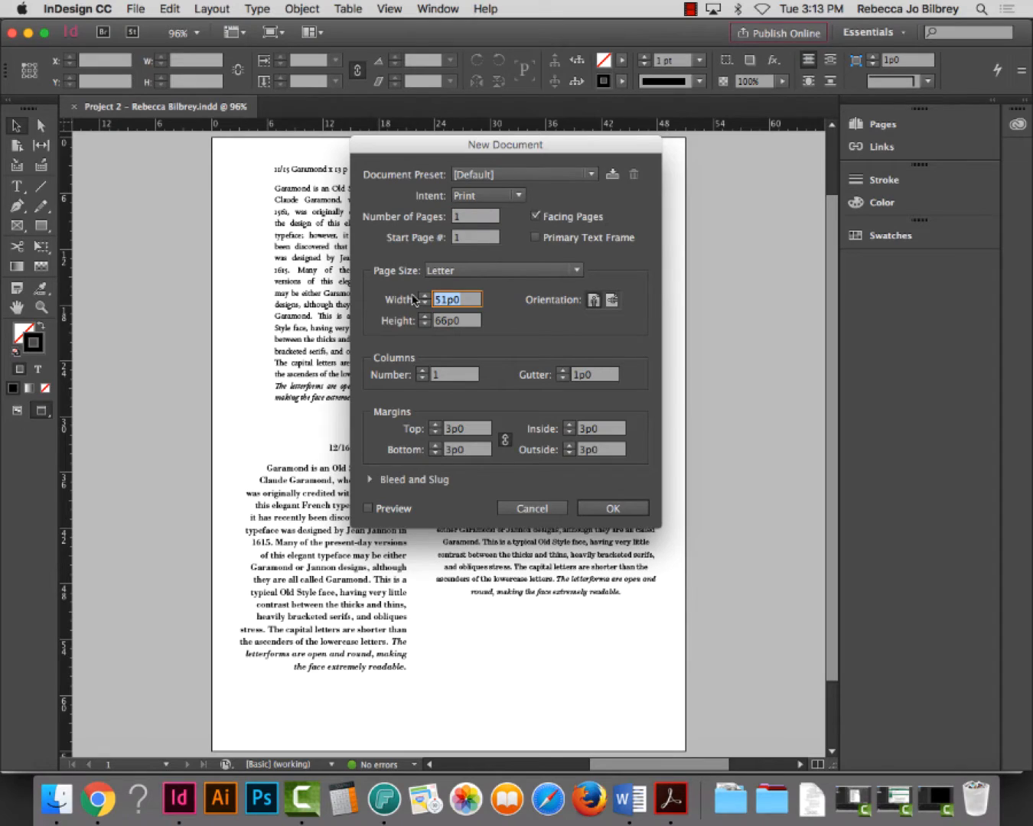
text(10in)
key(Tab)
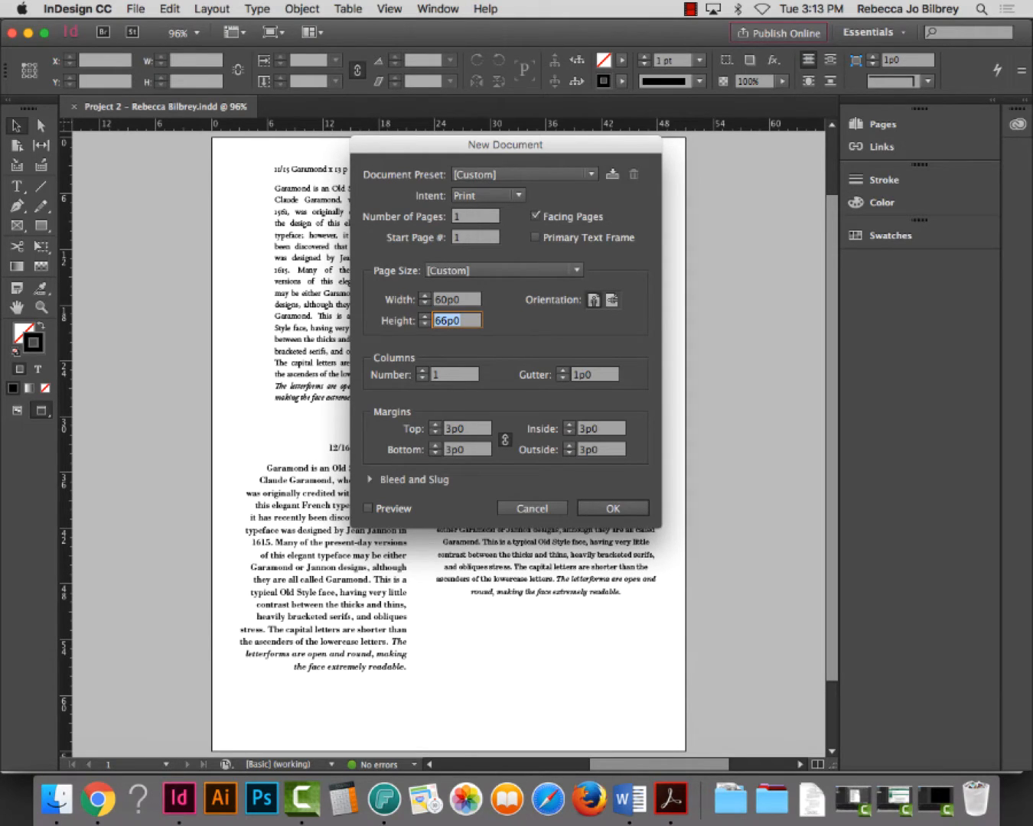
text(10)
key(Tab)
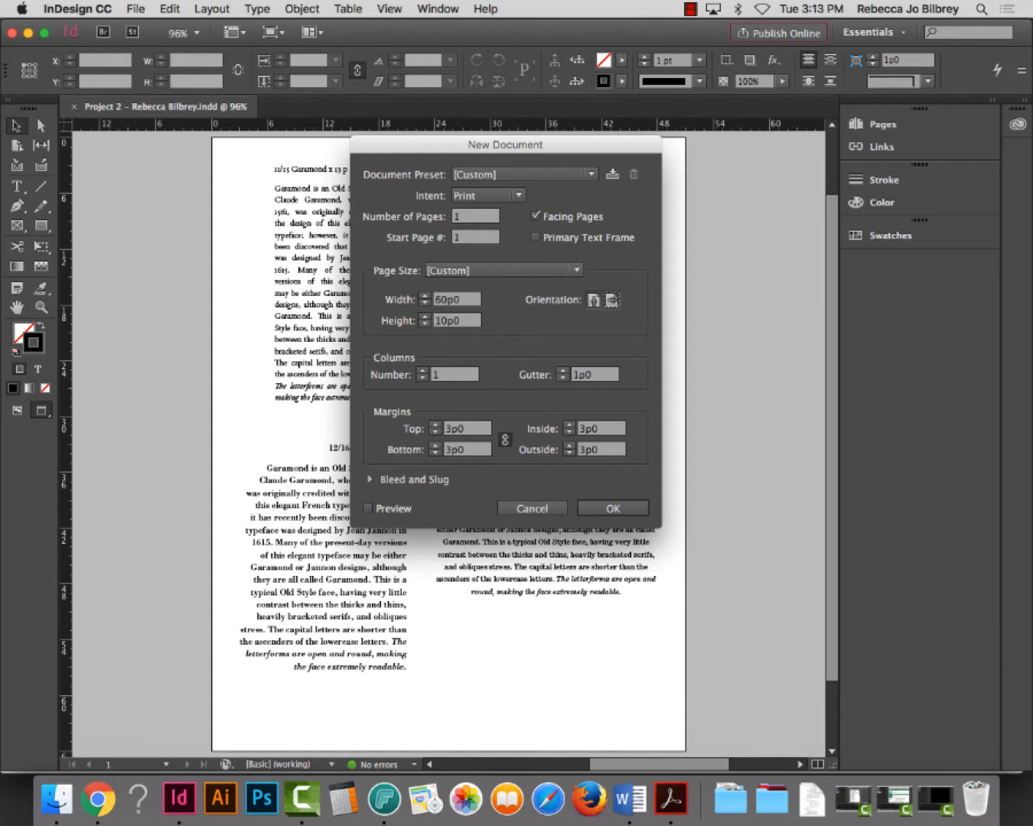
key(Tab)
drag(468, 322, 430, 318)
text(60p0)
key(Tab)
Turn off Facing Pages and show the Bleed and Slug settings
click(535, 216)
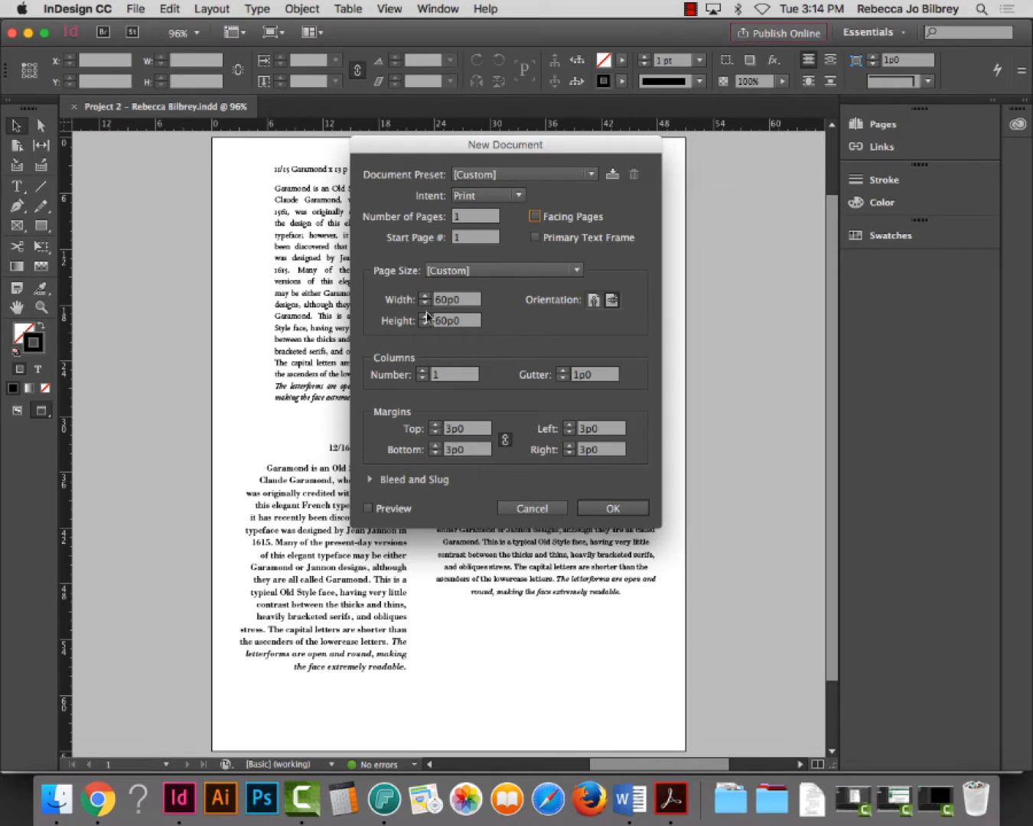
drag(436, 148, 435, 135)
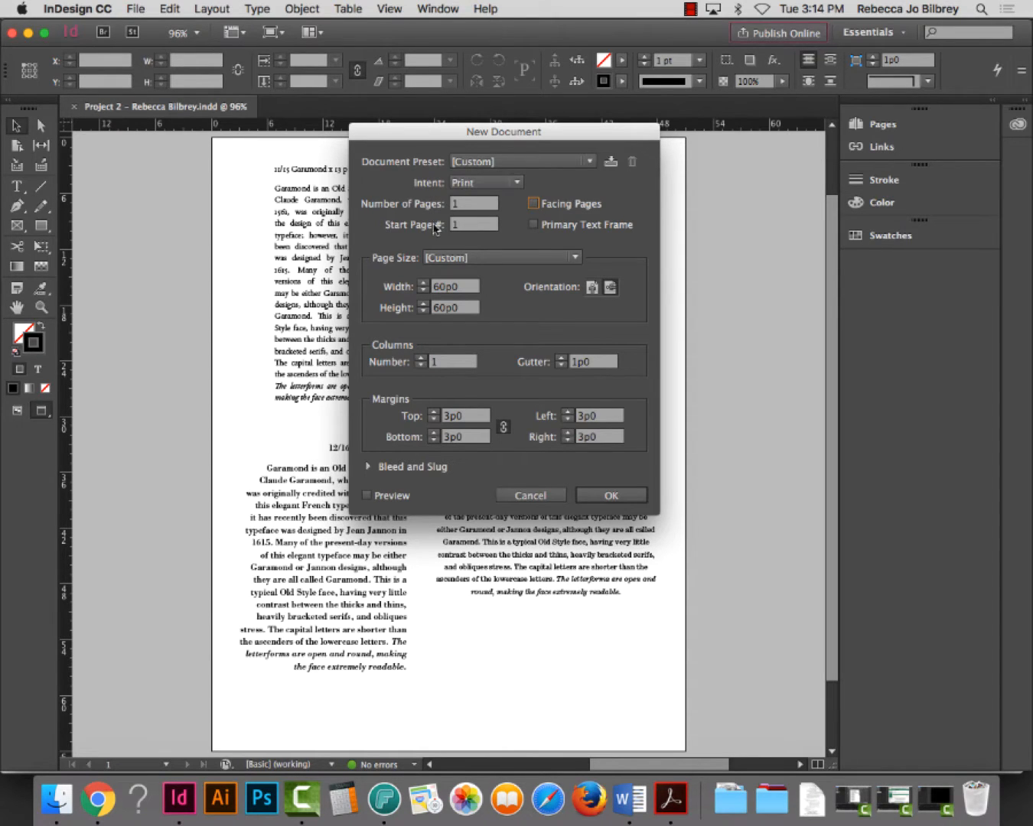
click(367, 466)
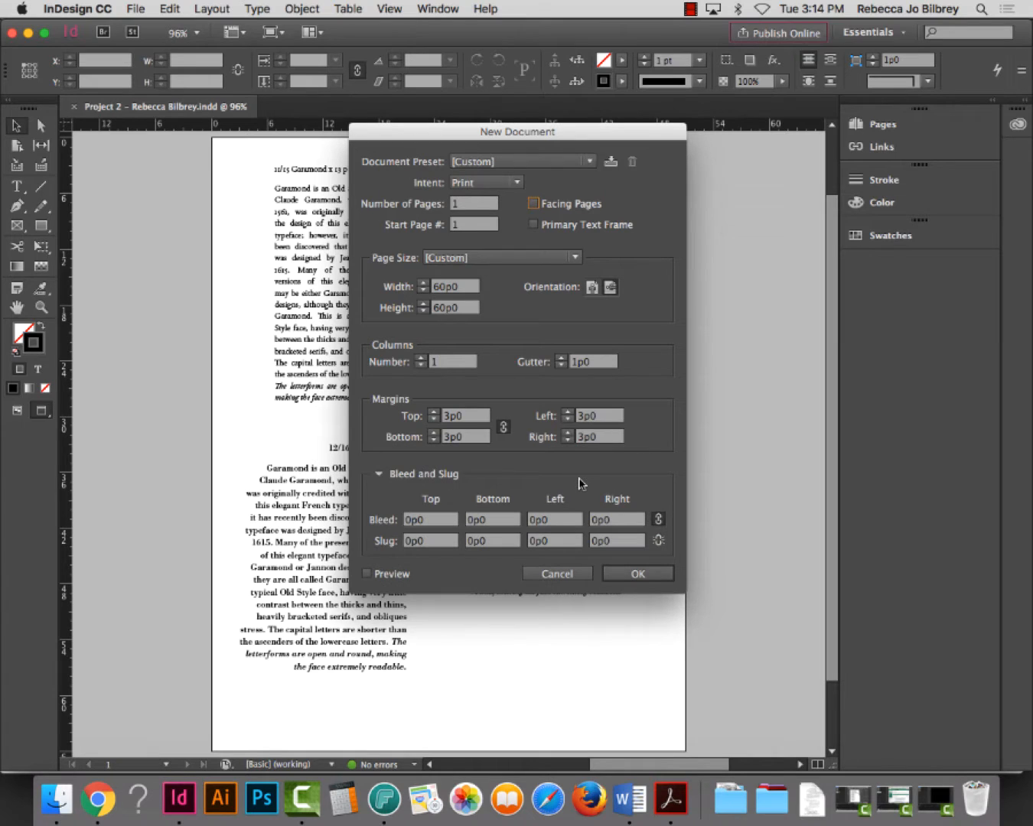
Set a 0p9 bleed on all four sides, with the values linked
drag(451, 134, 441, 60)
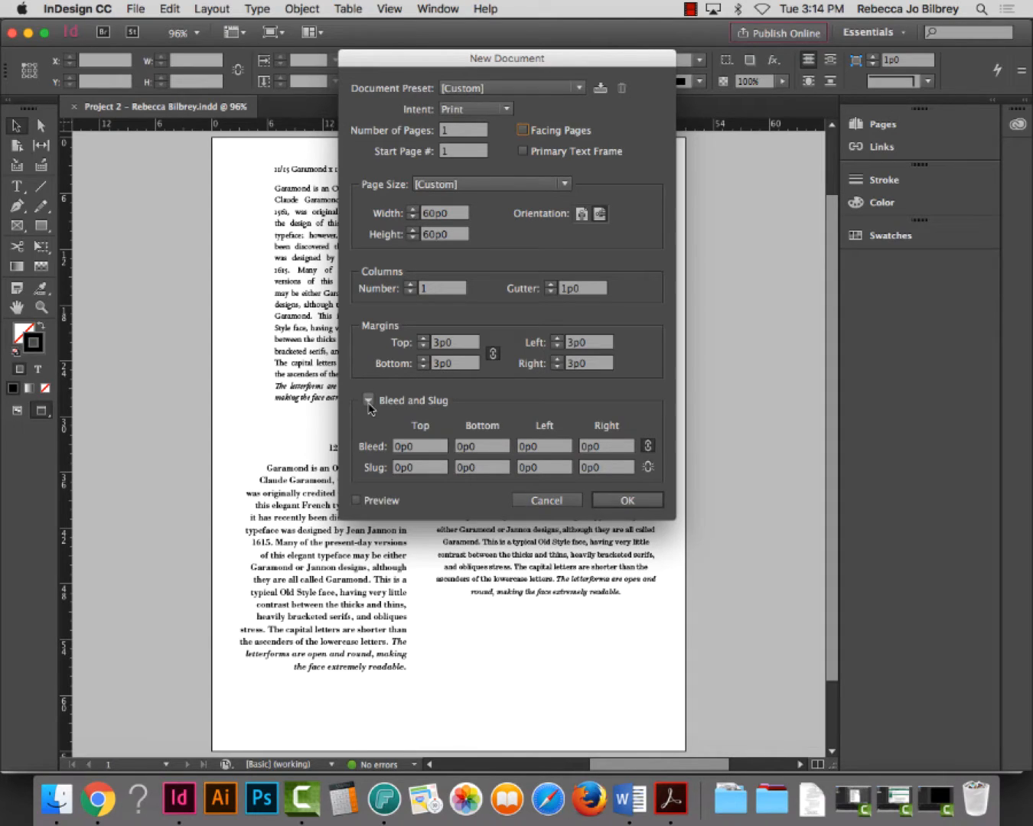
click(394, 446)
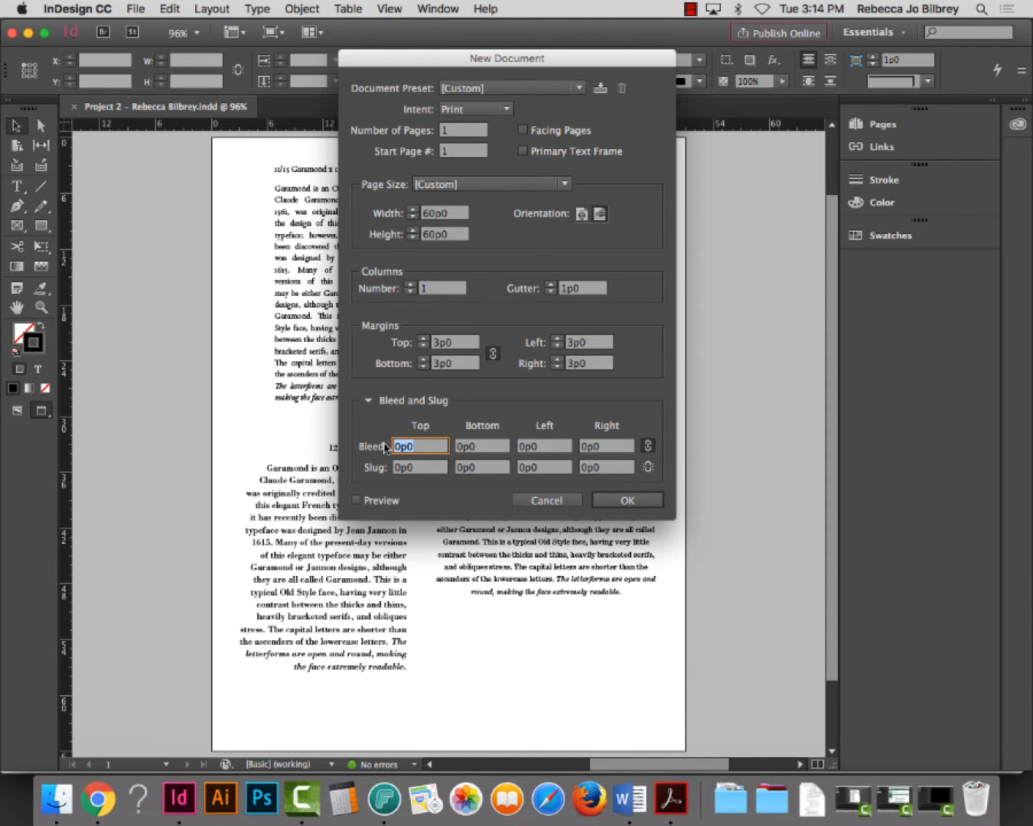
text(p9)
key(Tab)
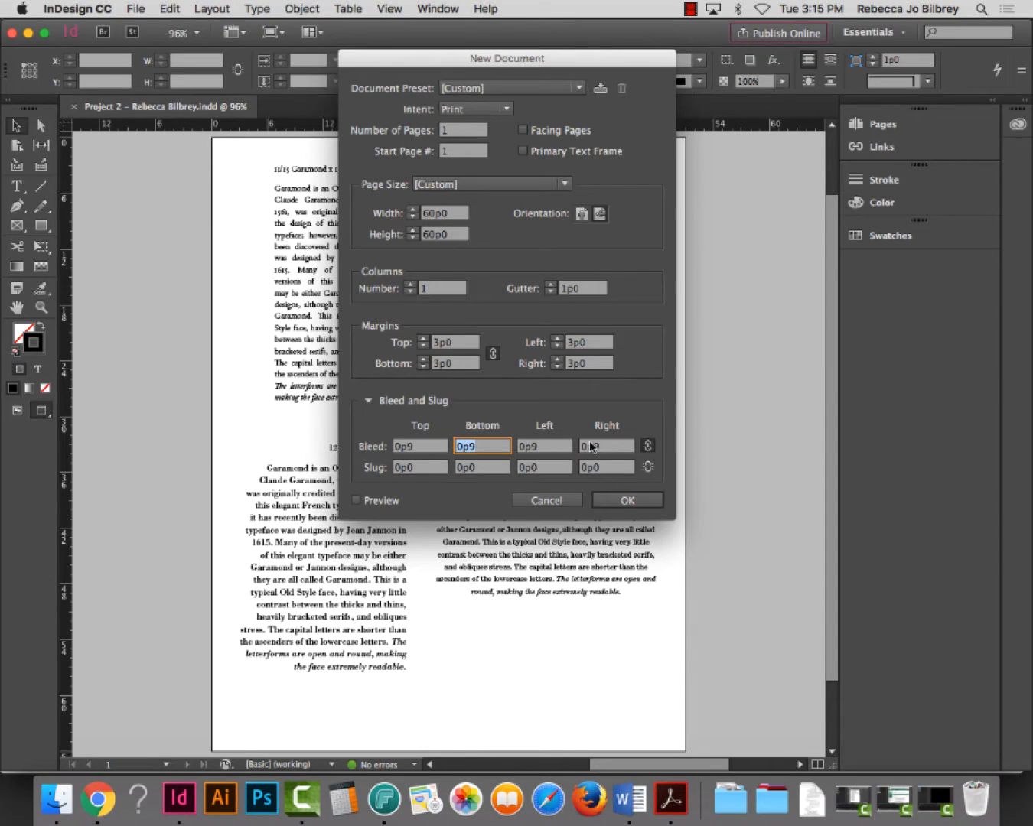
click(649, 446)
Preview the square page and create the document
drag(436, 62, 444, 30)
click(363, 470)
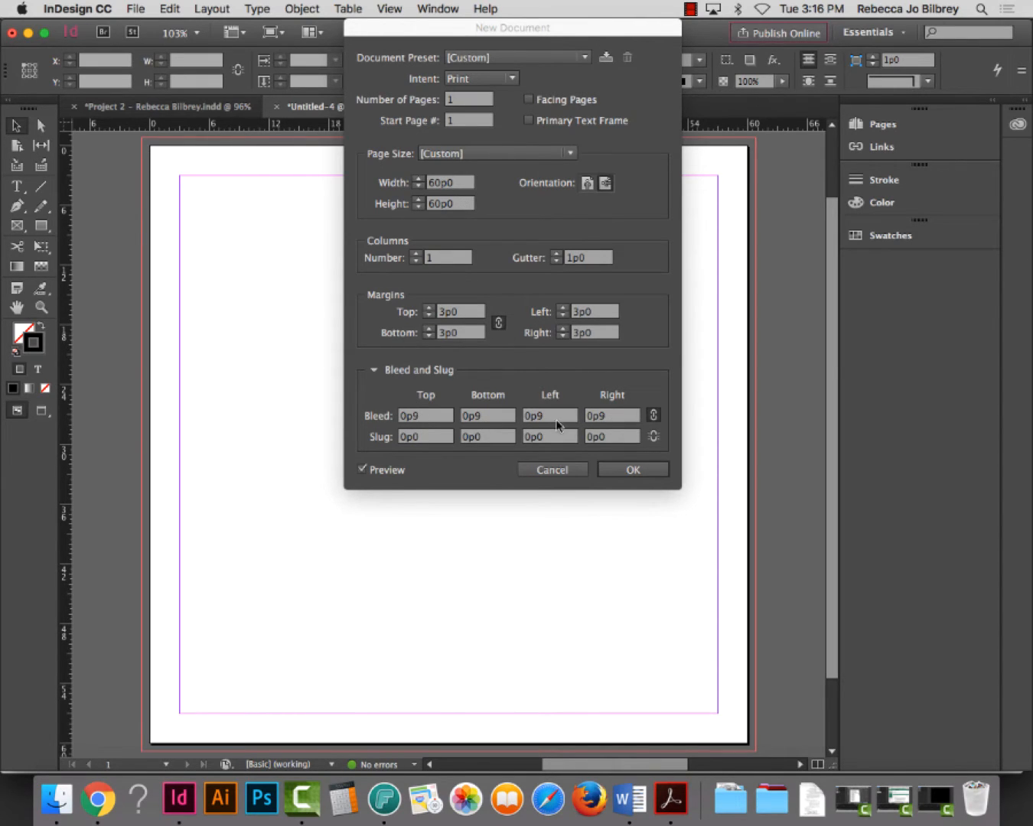
click(656, 472)
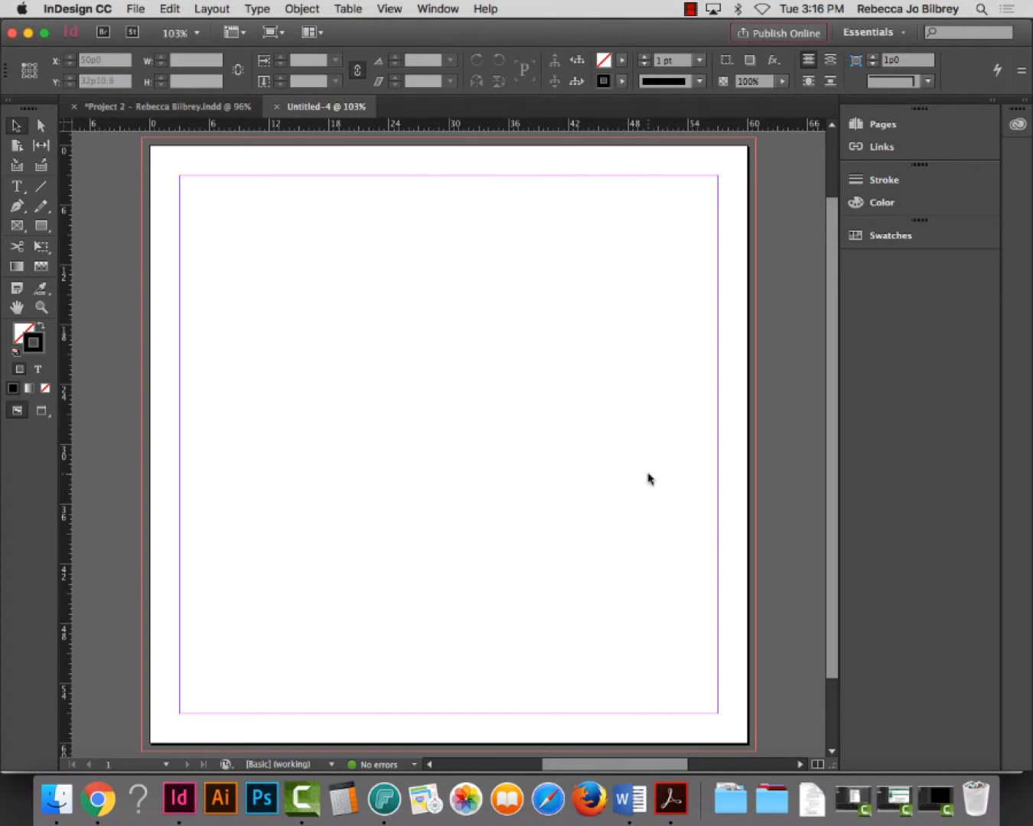
Save As 'Project 2, Helvetica, ' plus the student's name, in the Project 2 folder
click(145, 7)
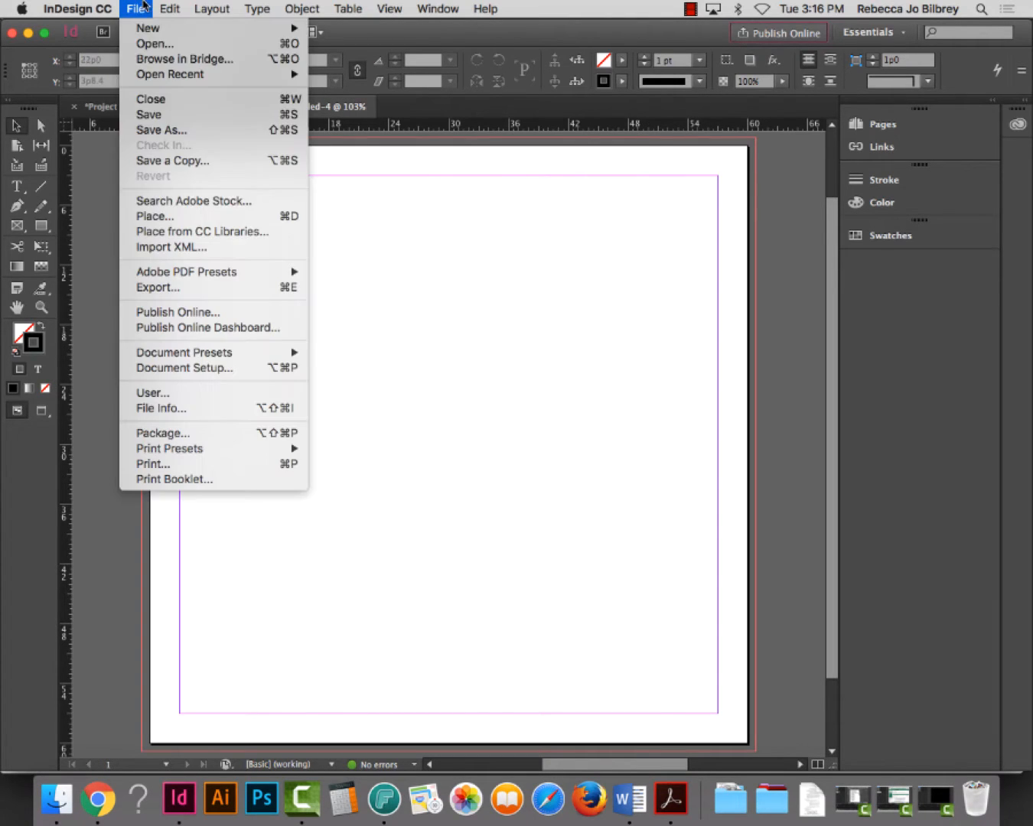
click(176, 130)
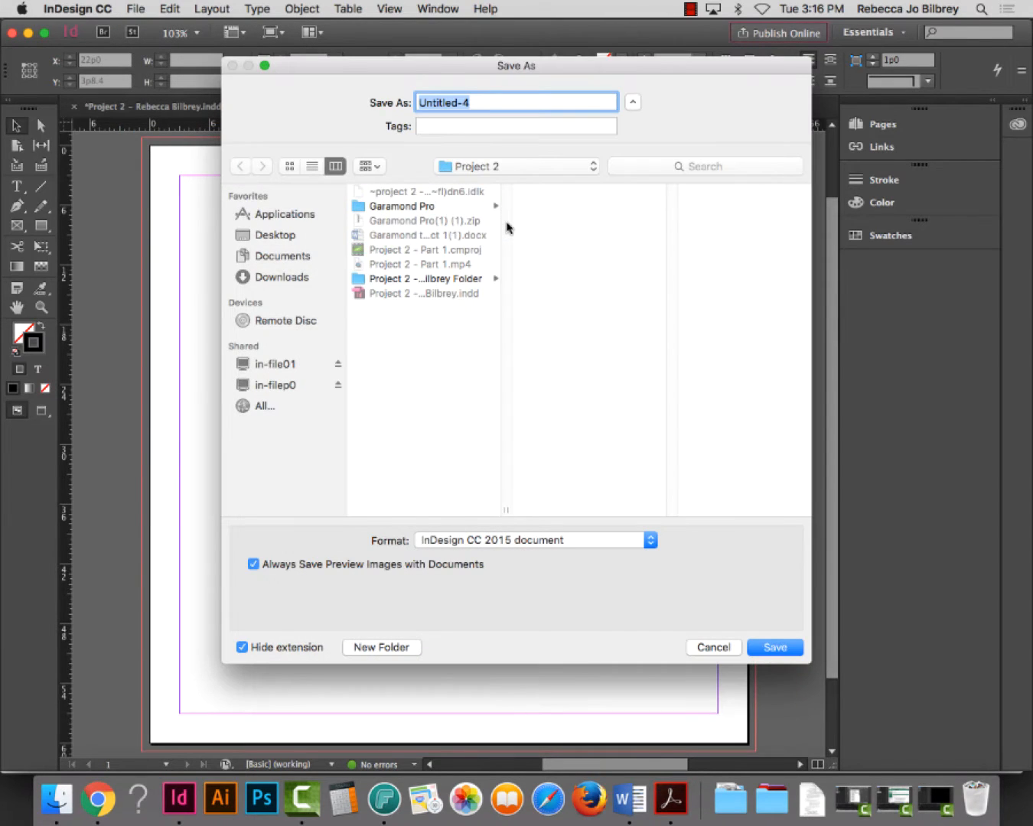
text(Project 2, Helve)
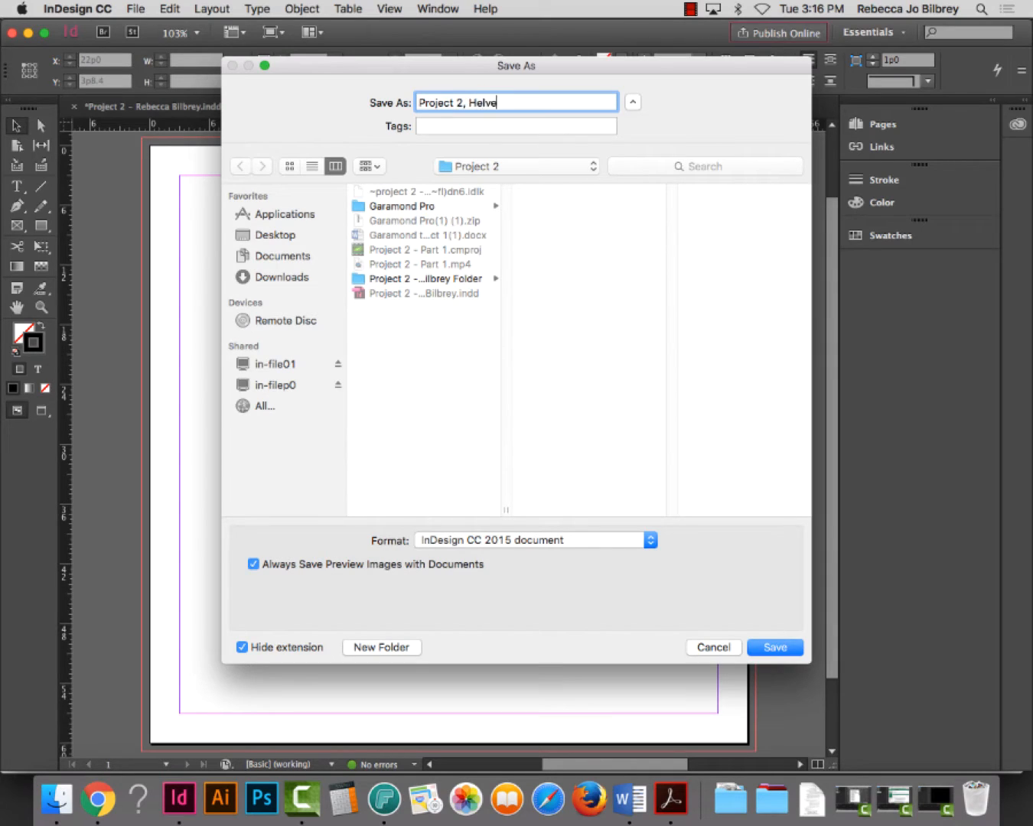
text(tica)
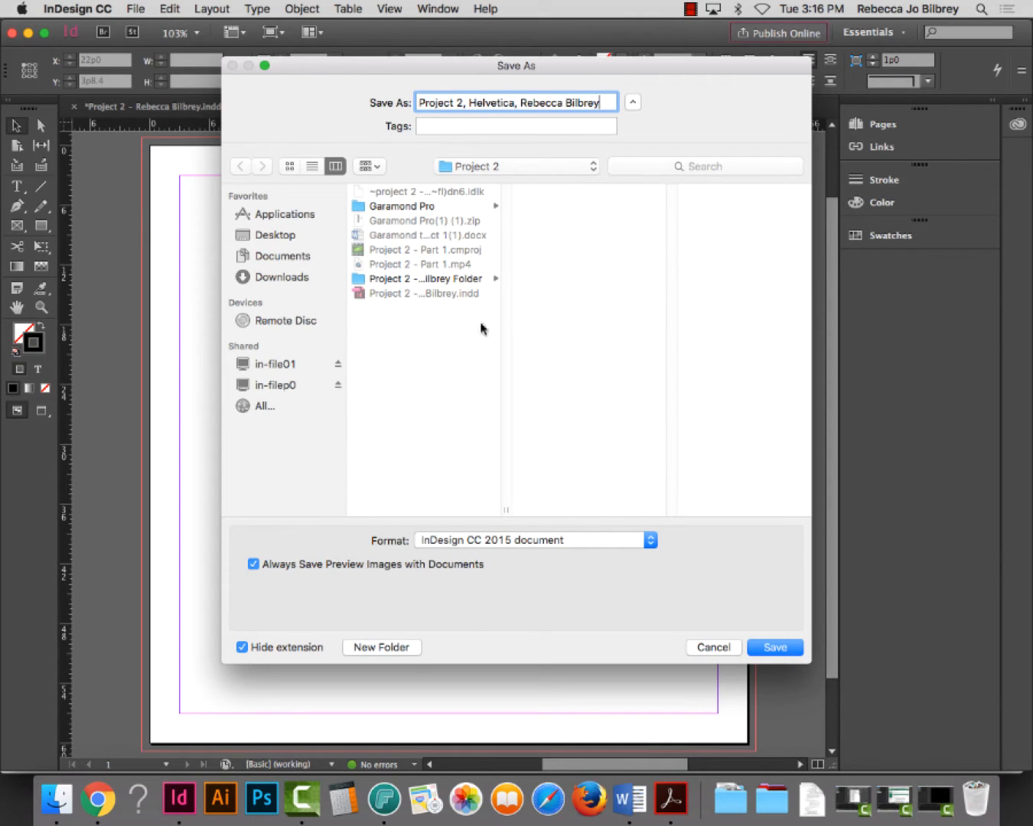
click(792, 649)
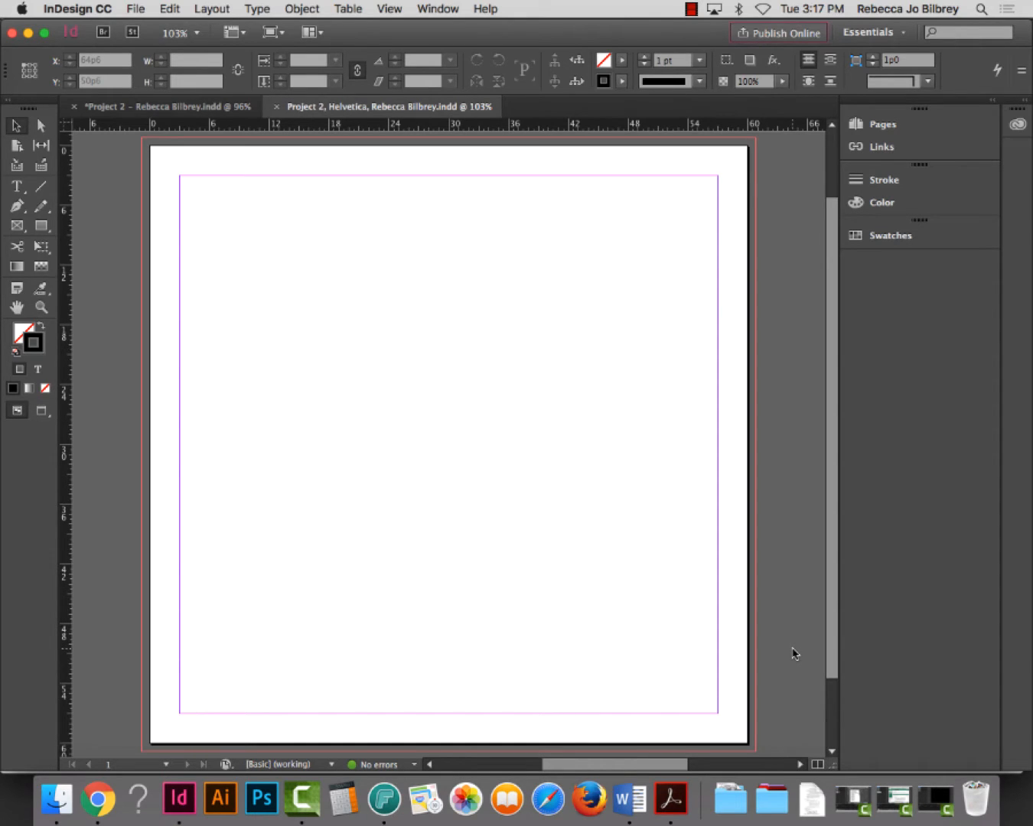
In Chrome's Google tab, search 'Helvetica swiss' and show the image results
click(100, 796)
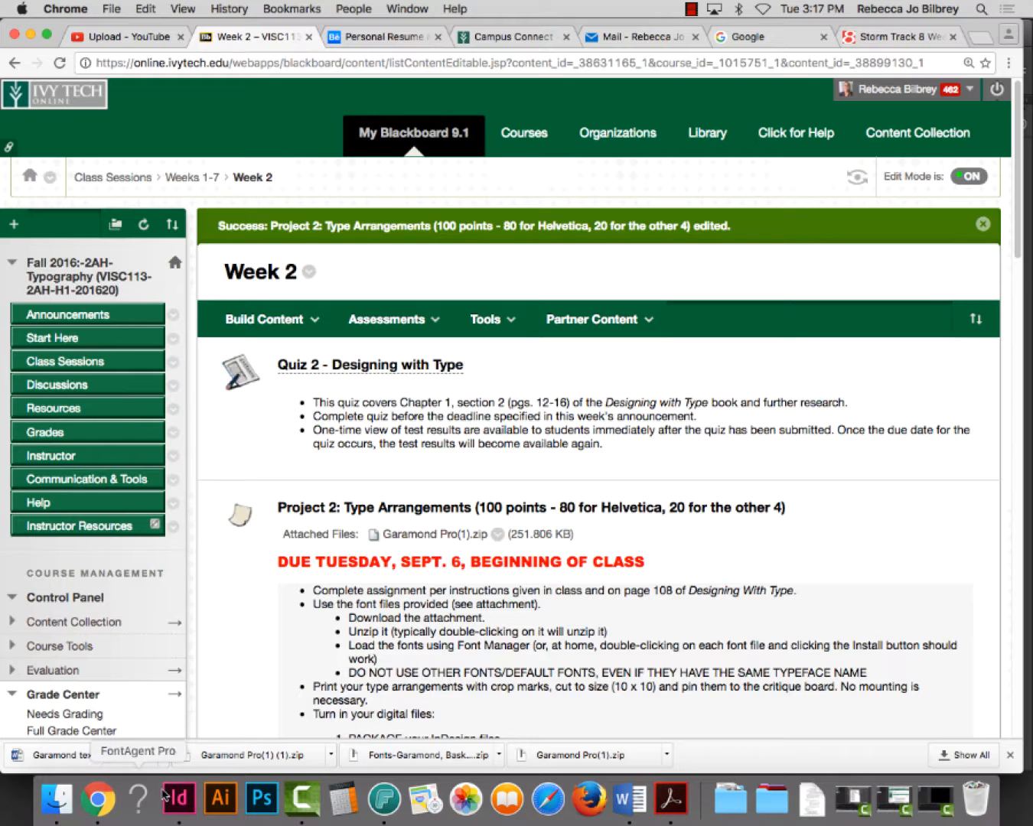
click(869, 37)
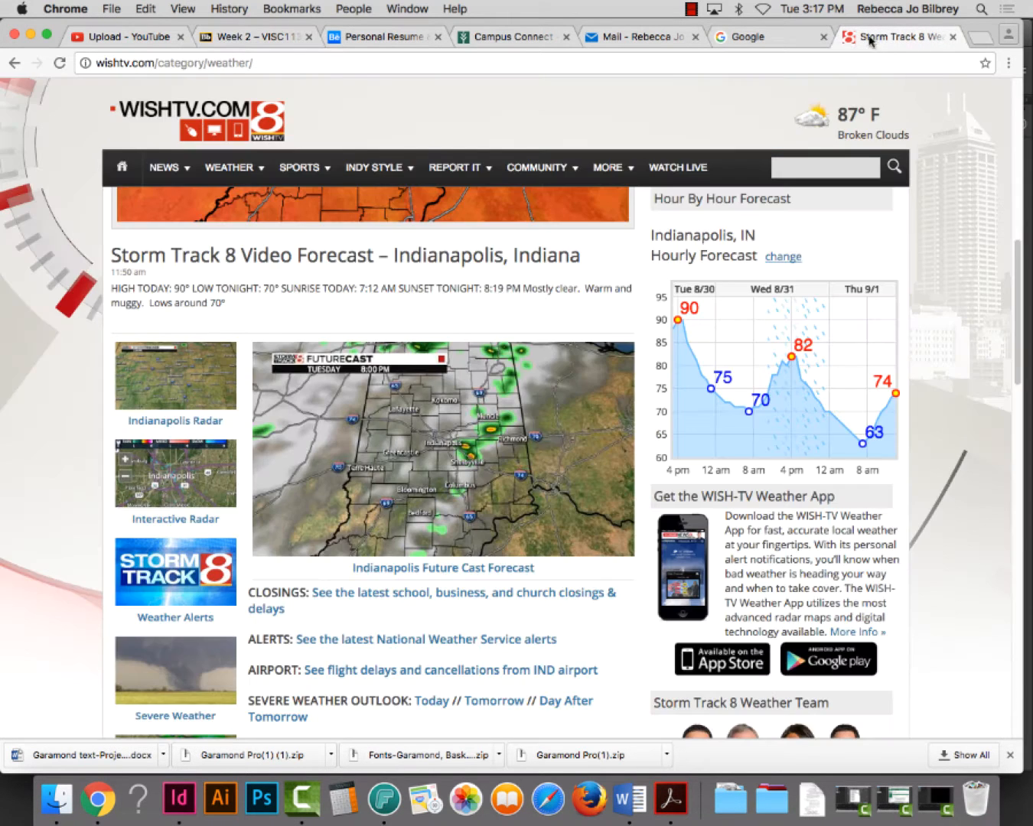
click(784, 38)
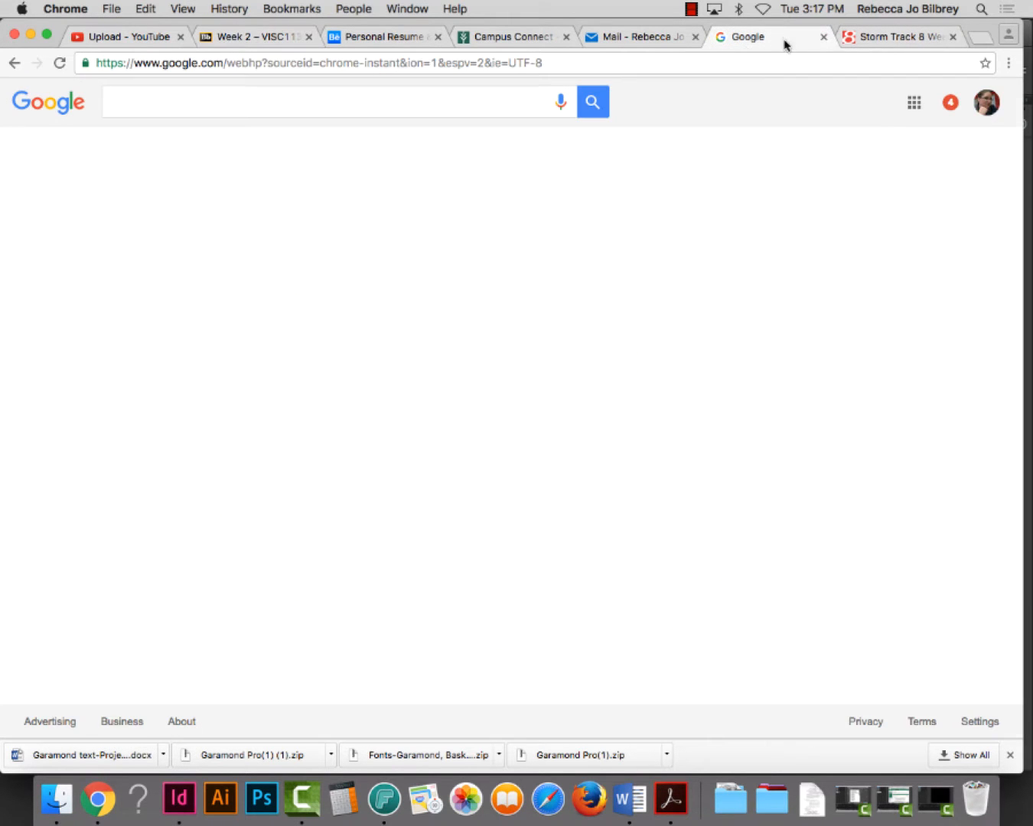
click(381, 103)
text(Helvet)
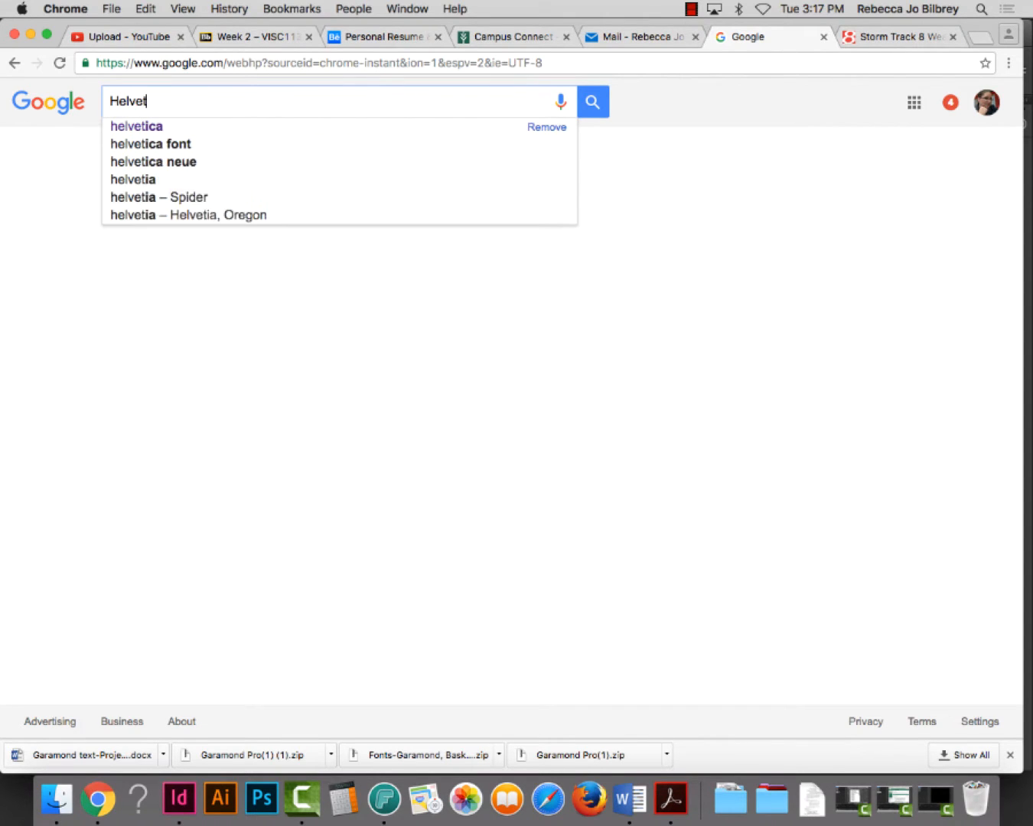
text(ica swis)
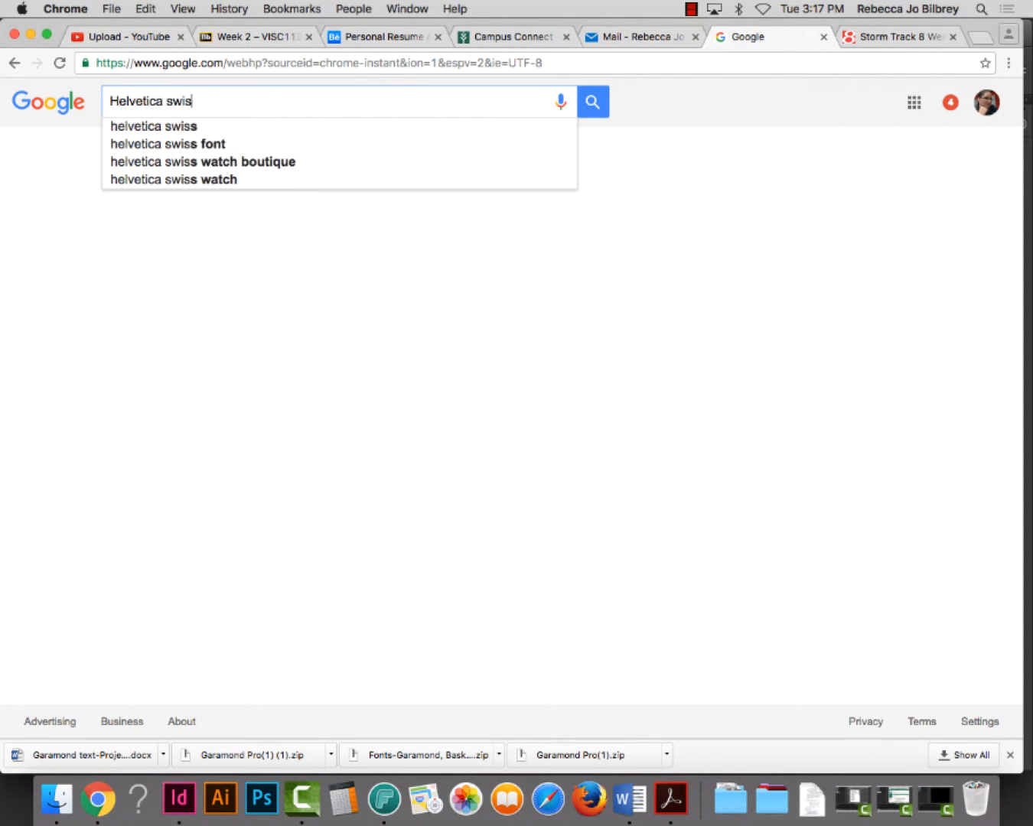
text(s)
key(Return)
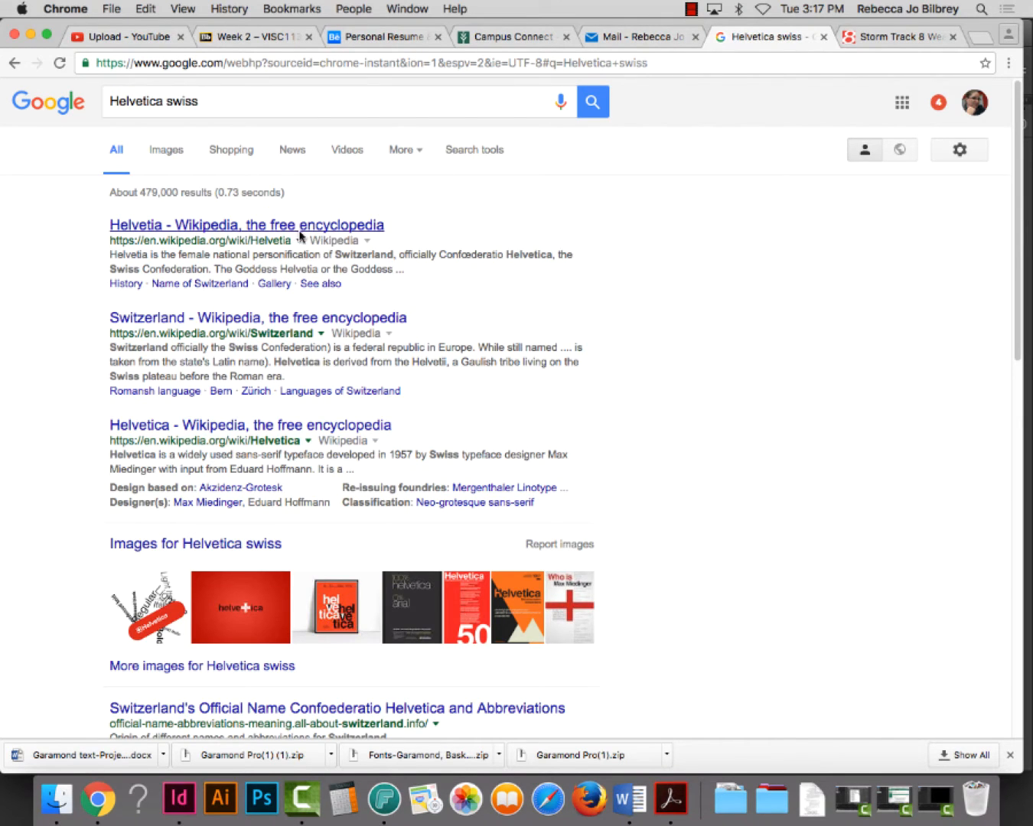
click(174, 157)
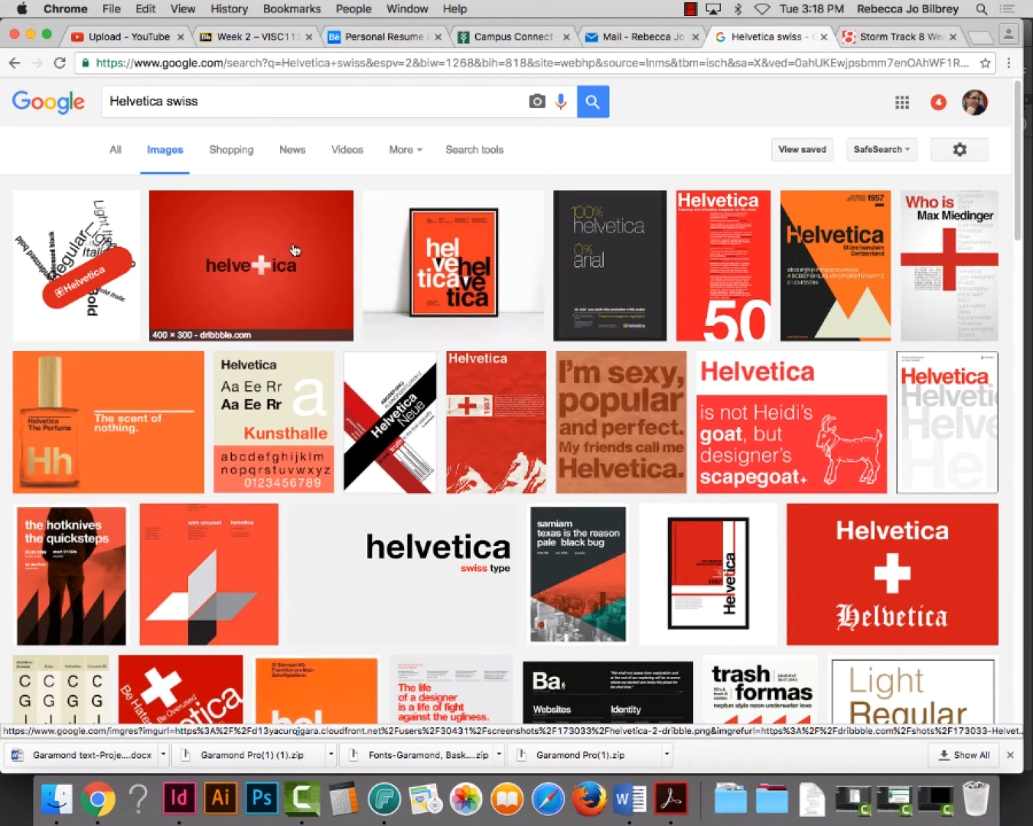
drag(212, 97, 81, 80)
Search images for 'swiss flag', then for 'swiss design movement'
text(swiss flag)
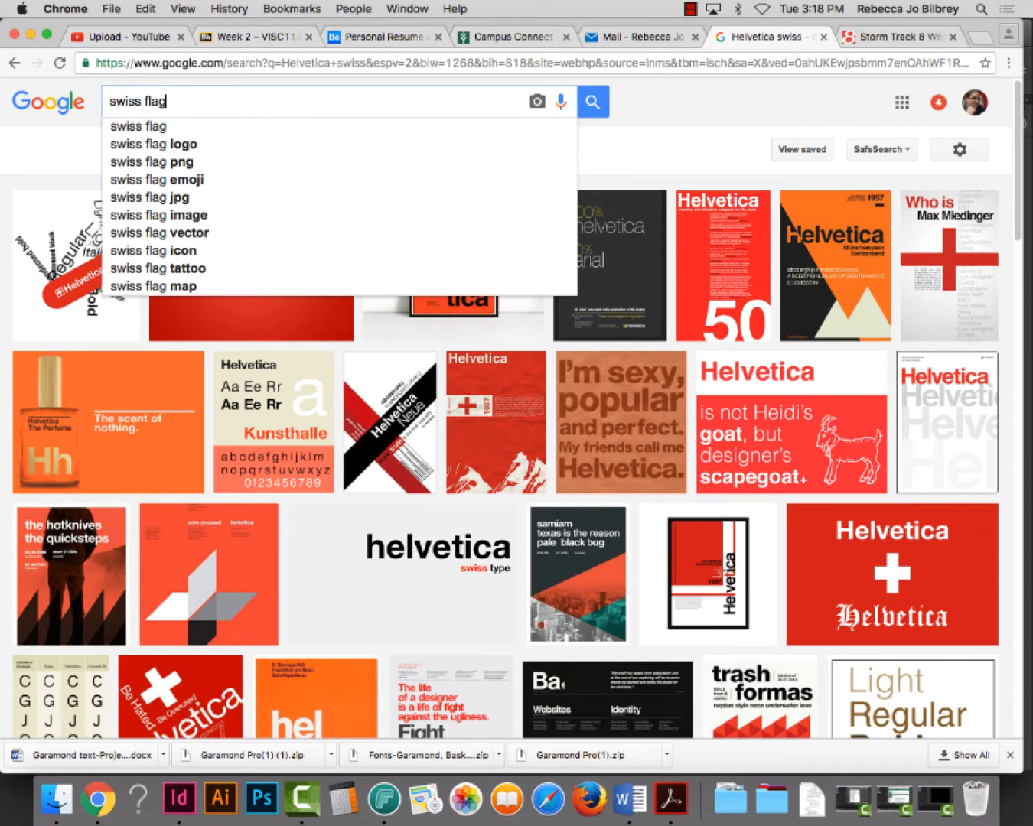
key(Return)
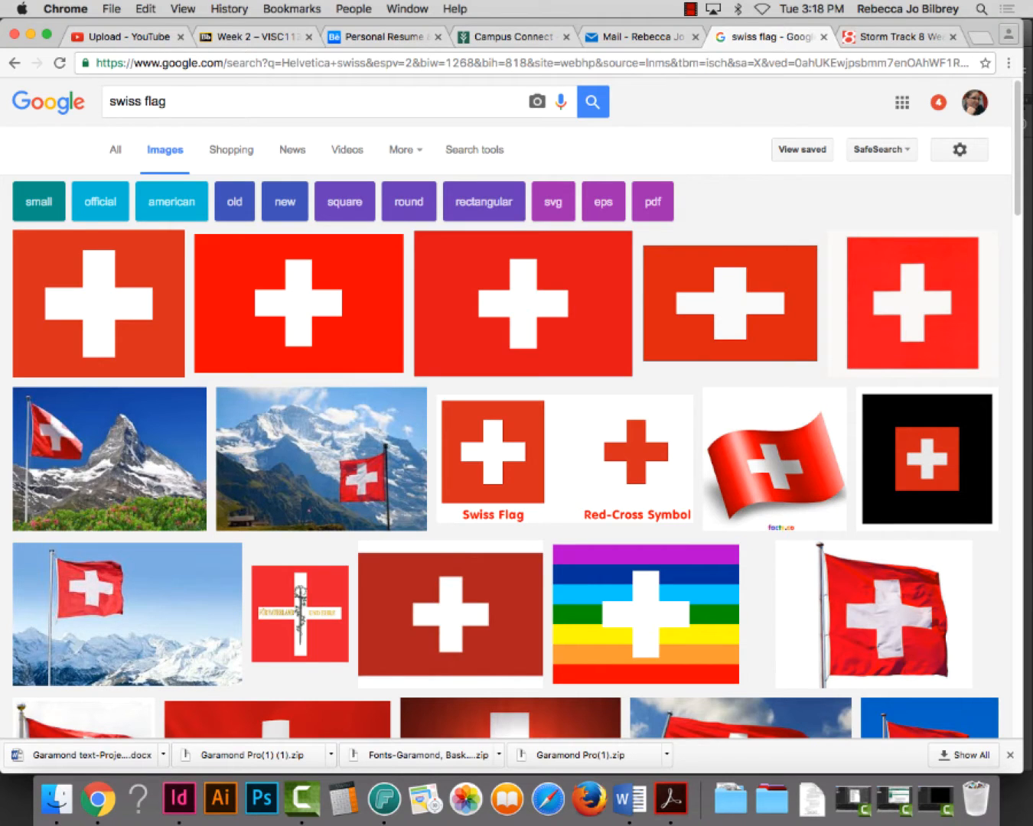
drag(230, 98, 94, 99)
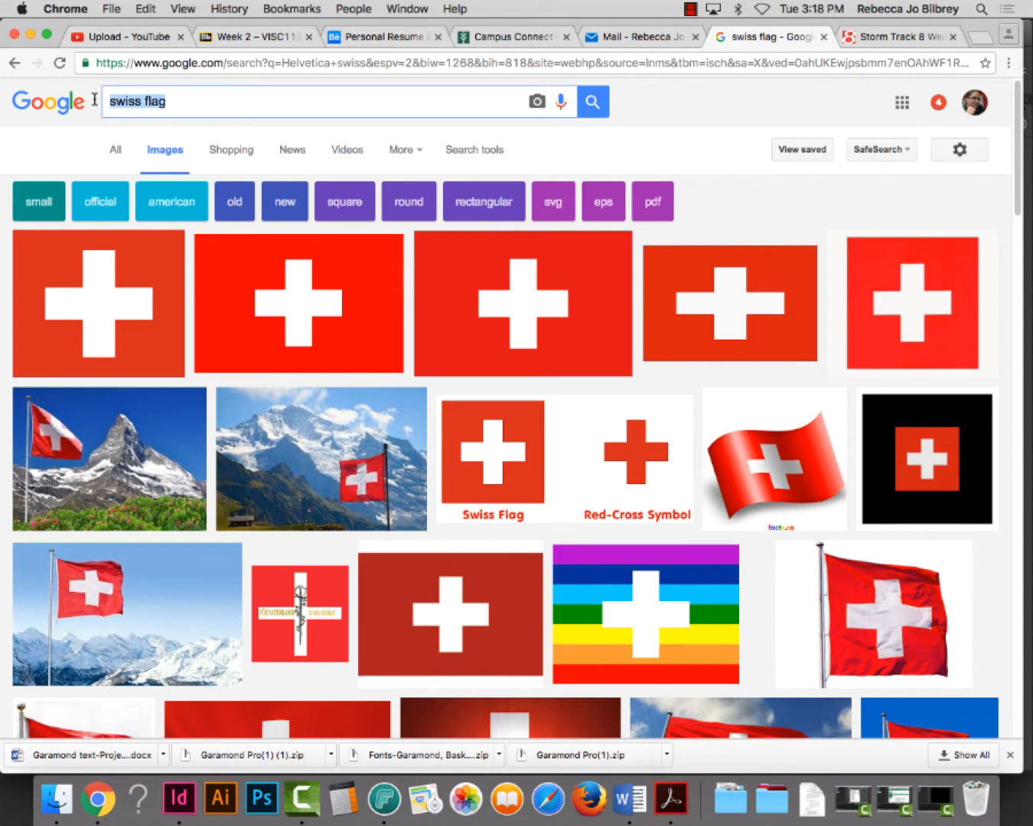
text(swi)
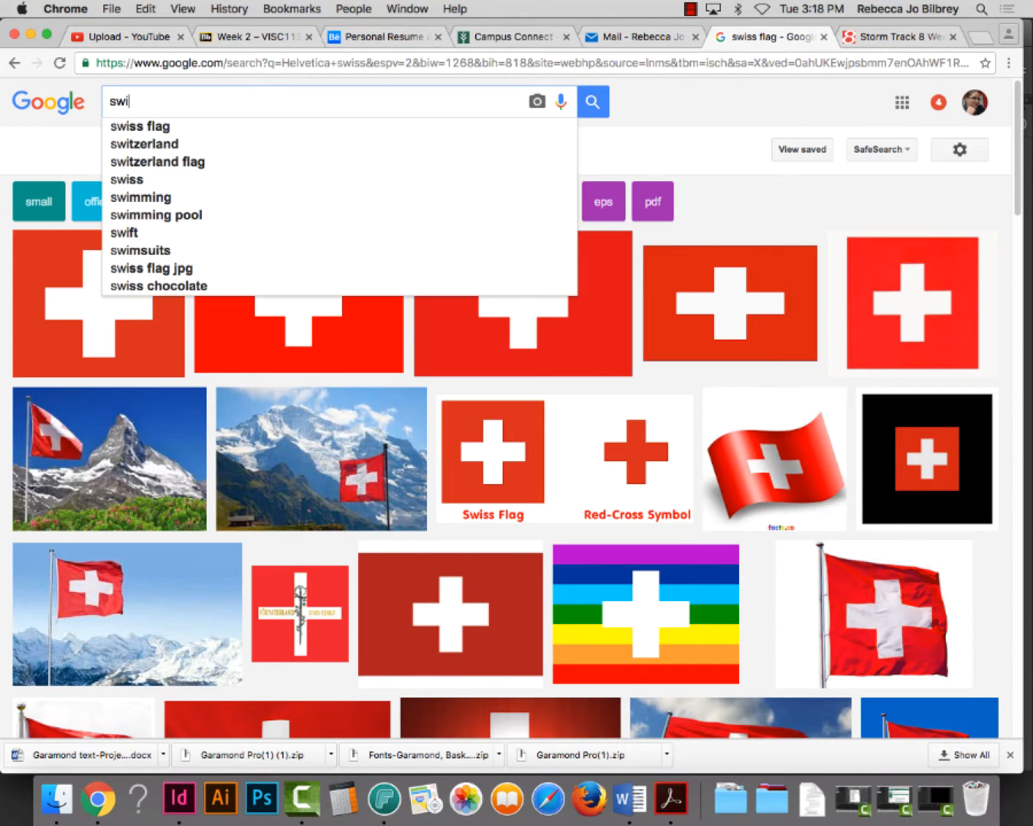
text(ss desig)
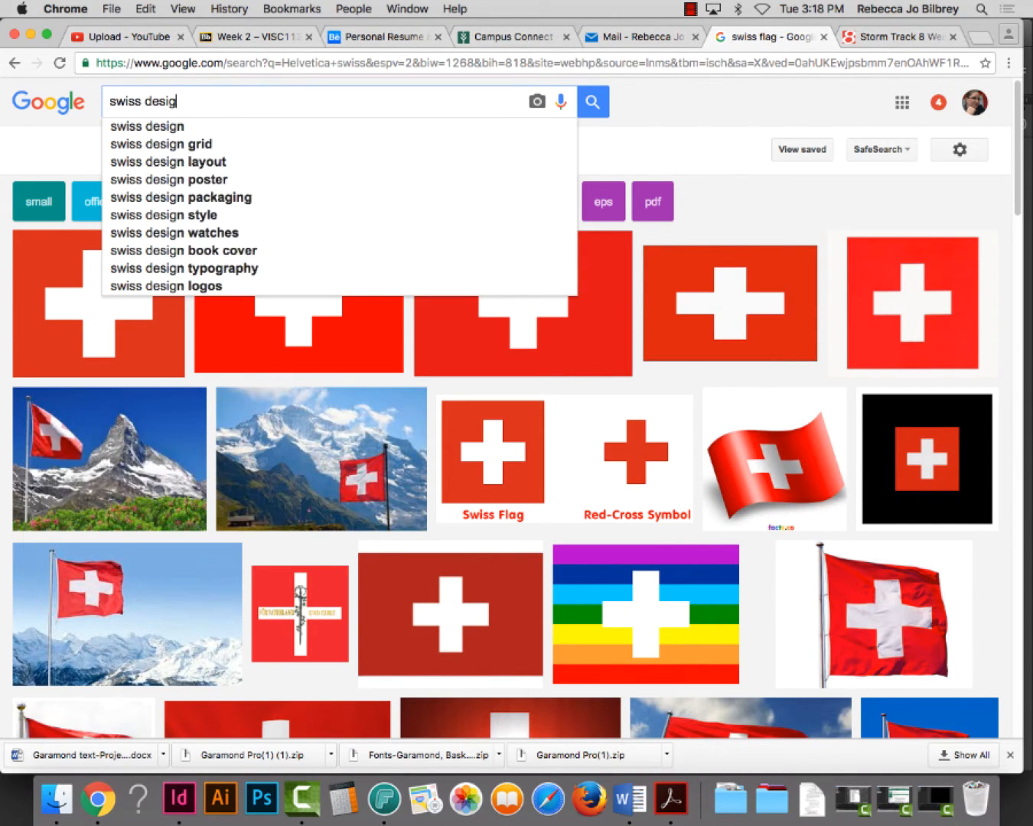
text(n movemen t)
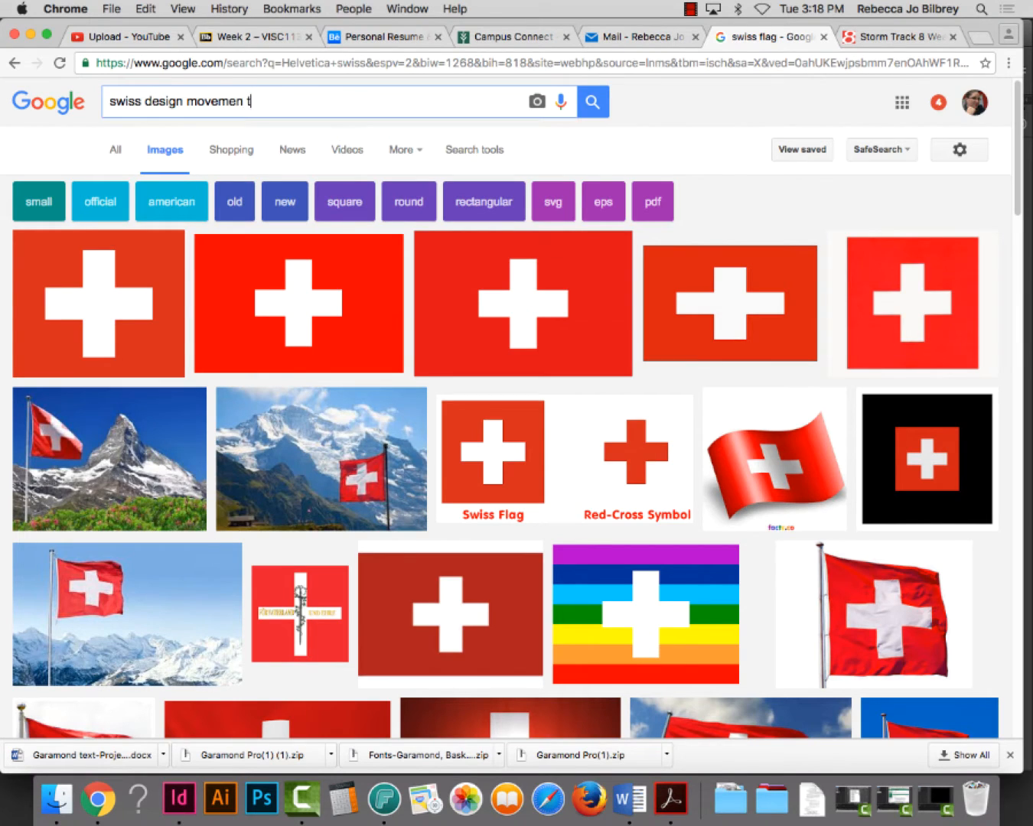
key(Return)
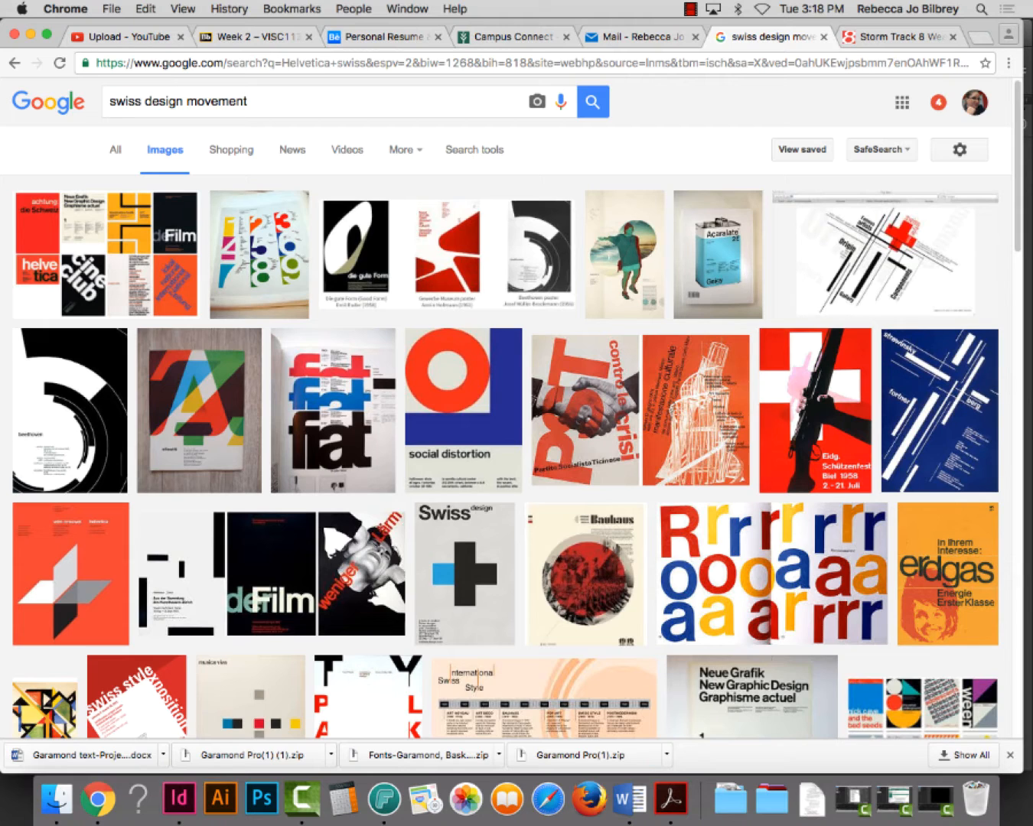
Preview the Swiss Style, musica viva, Neue Grafik and collage images, then minimize Chrome
click(857, 237)
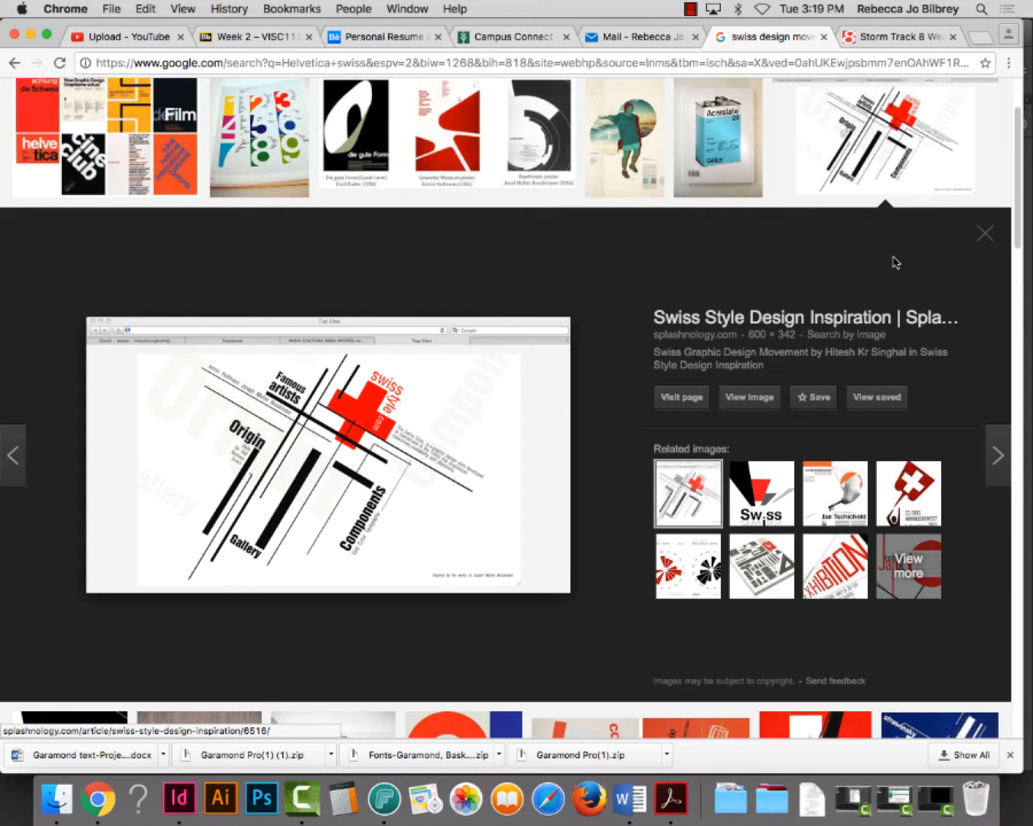
click(986, 235)
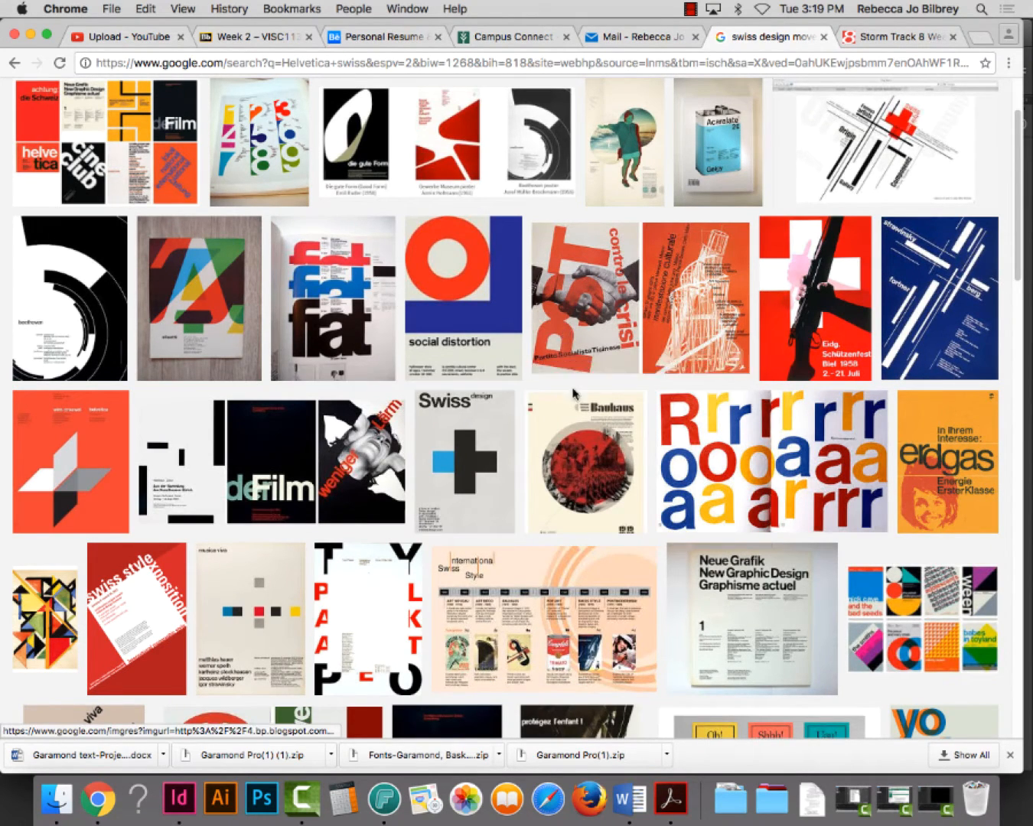
scroll(642, 407, down, 5)
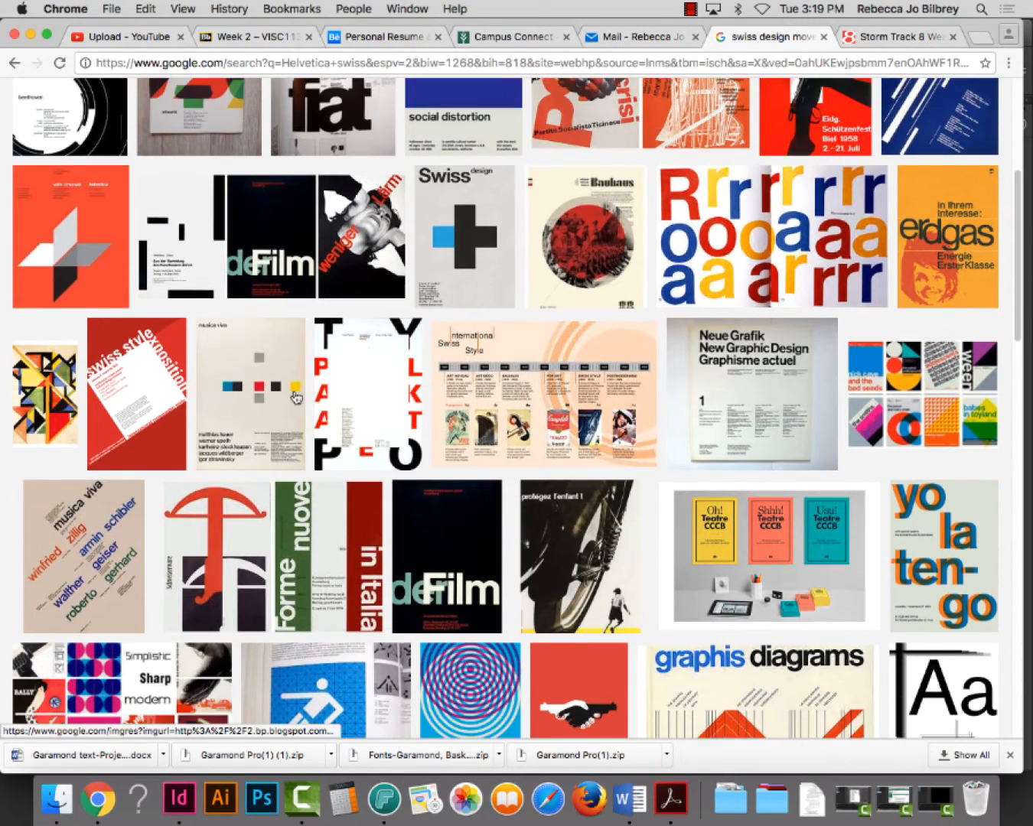
click(251, 394)
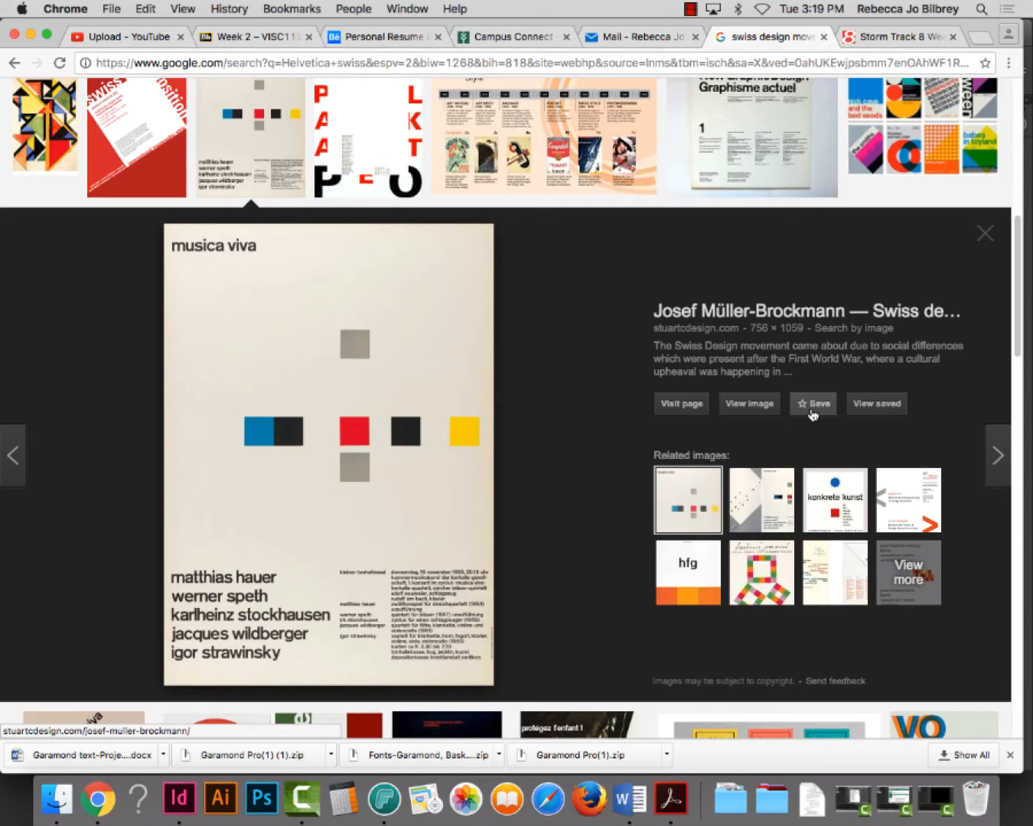
click(985, 234)
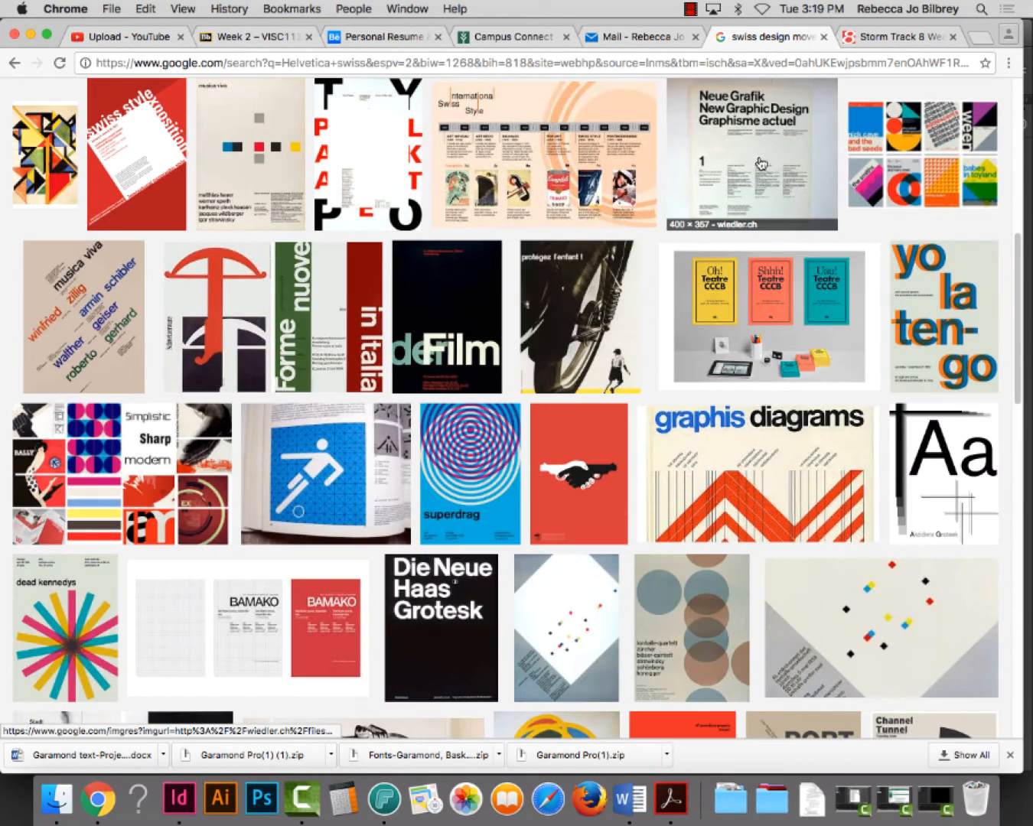
click(757, 157)
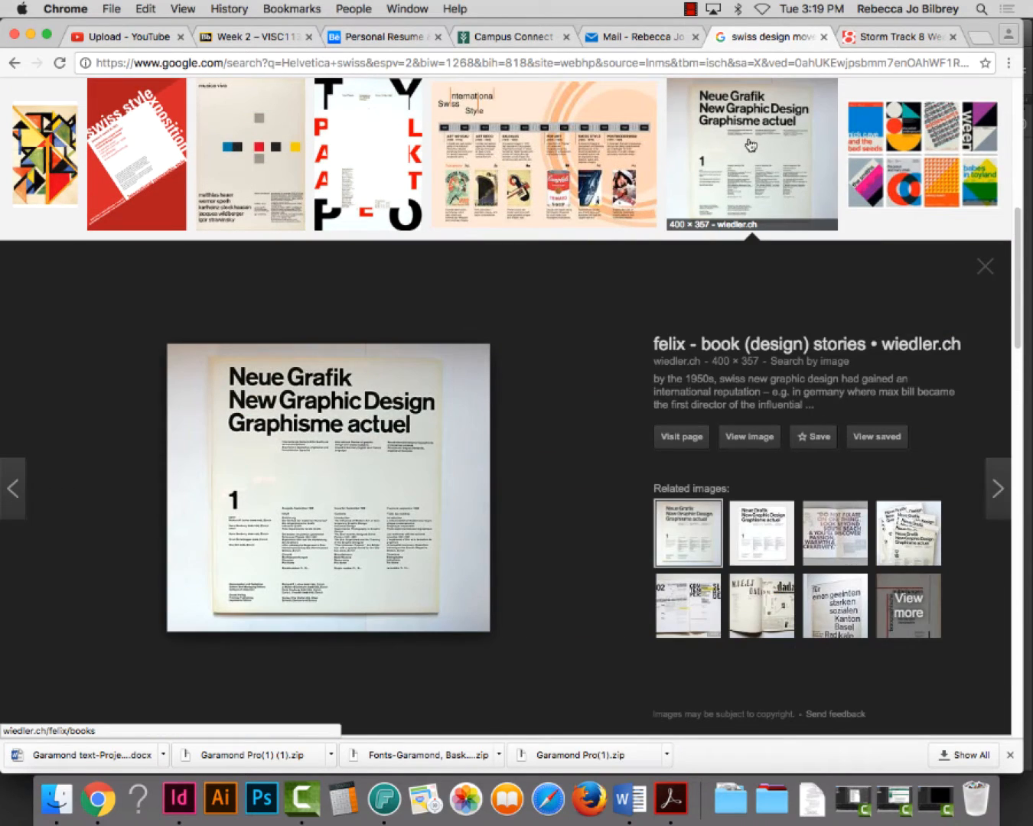
click(984, 268)
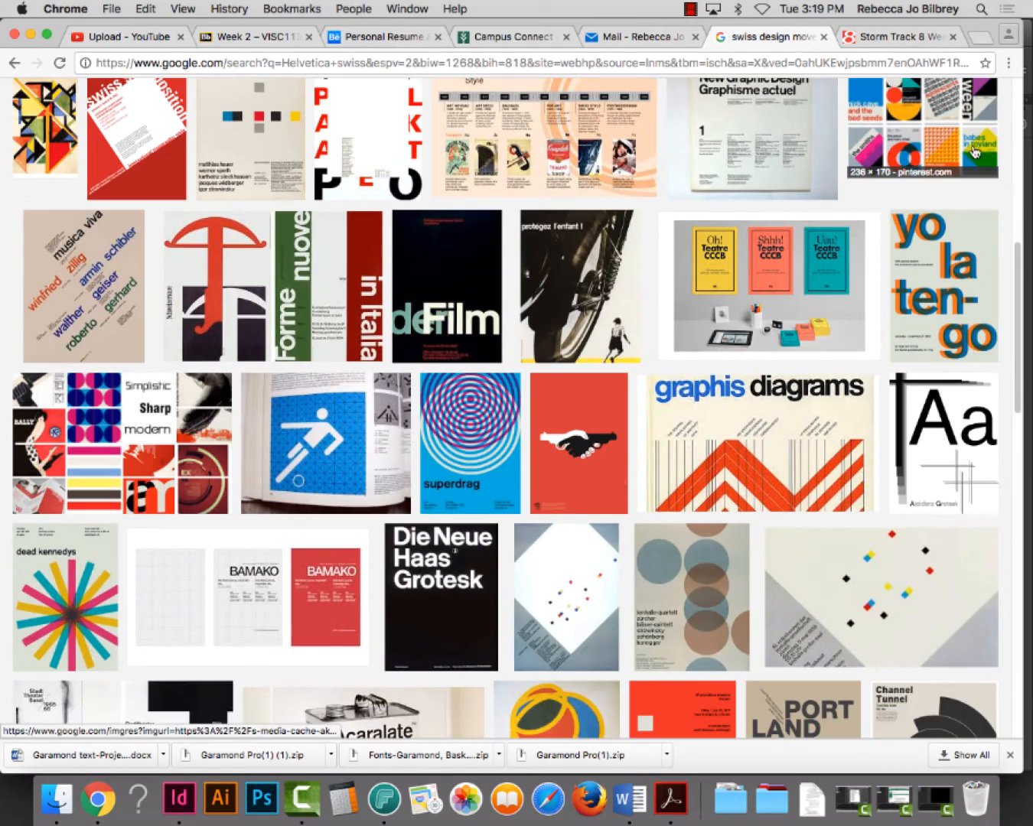
click(966, 131)
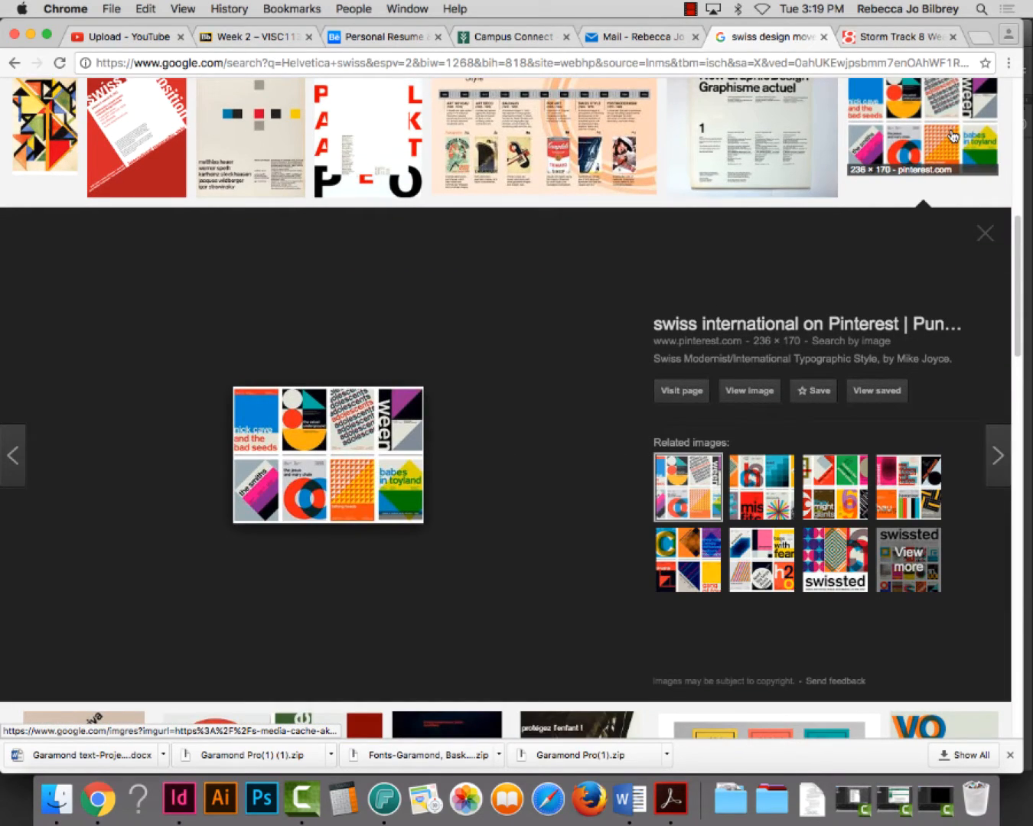
click(986, 235)
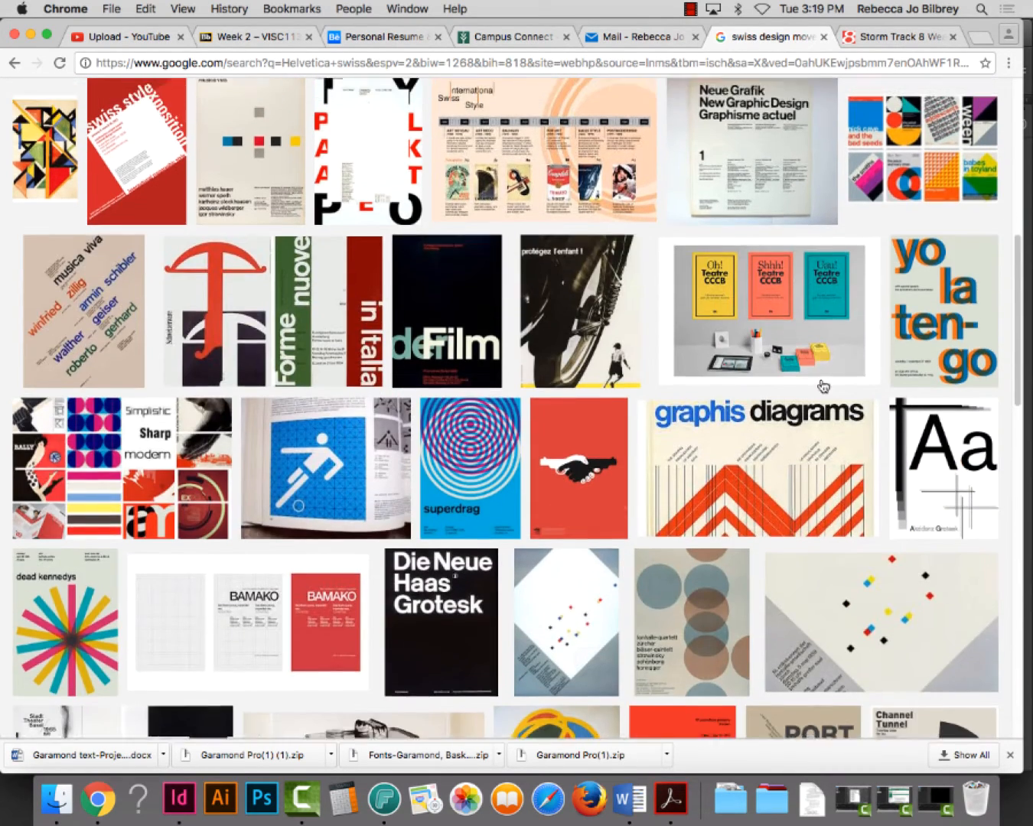
scroll(822, 387, up, 2)
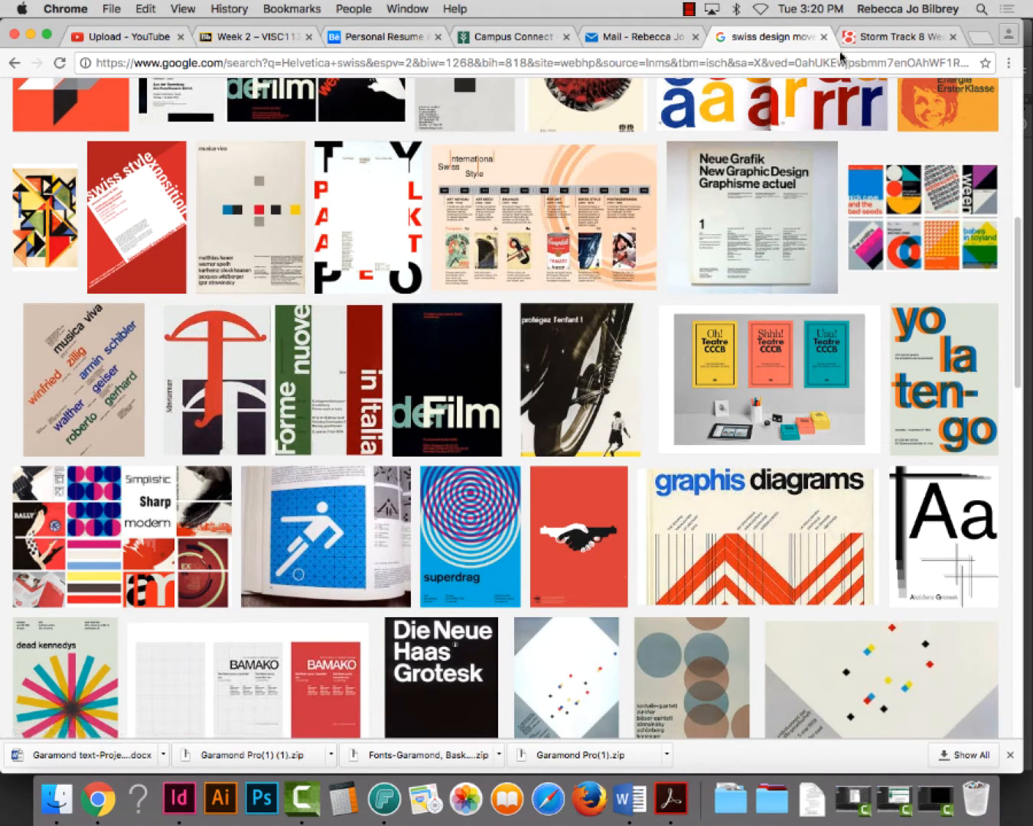
click(31, 35)
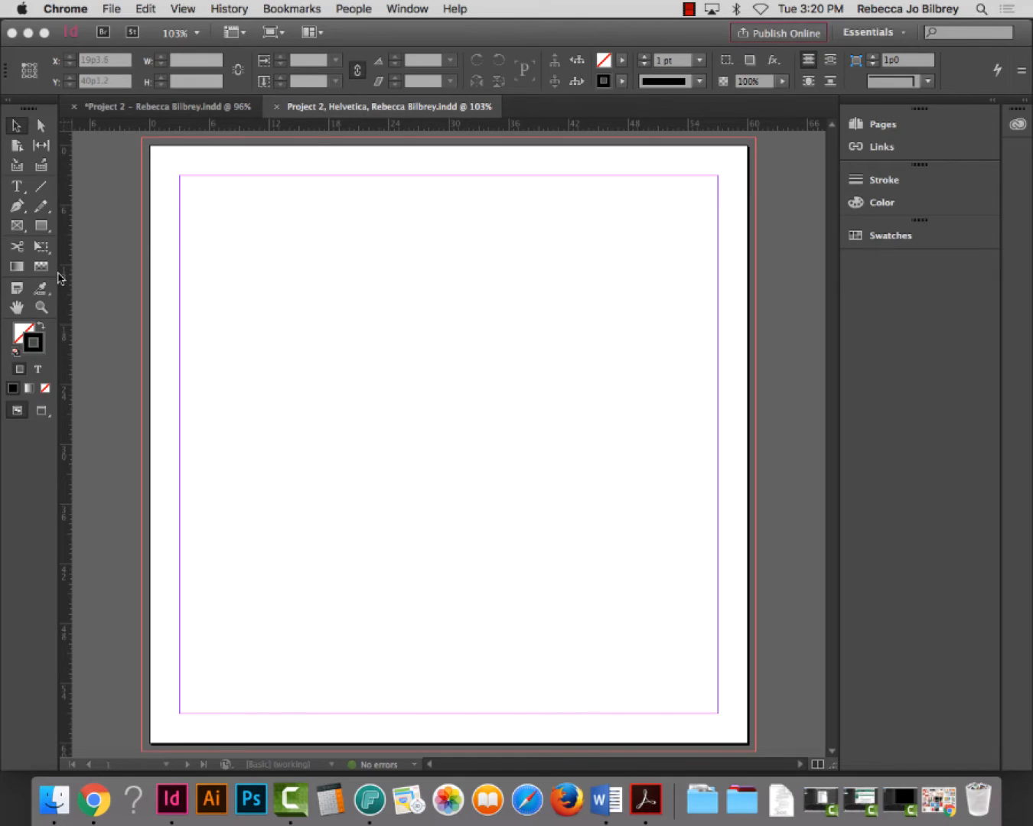
Draw a text frame from the top-left margin corner over the page's upper-left quarter
click(17, 187)
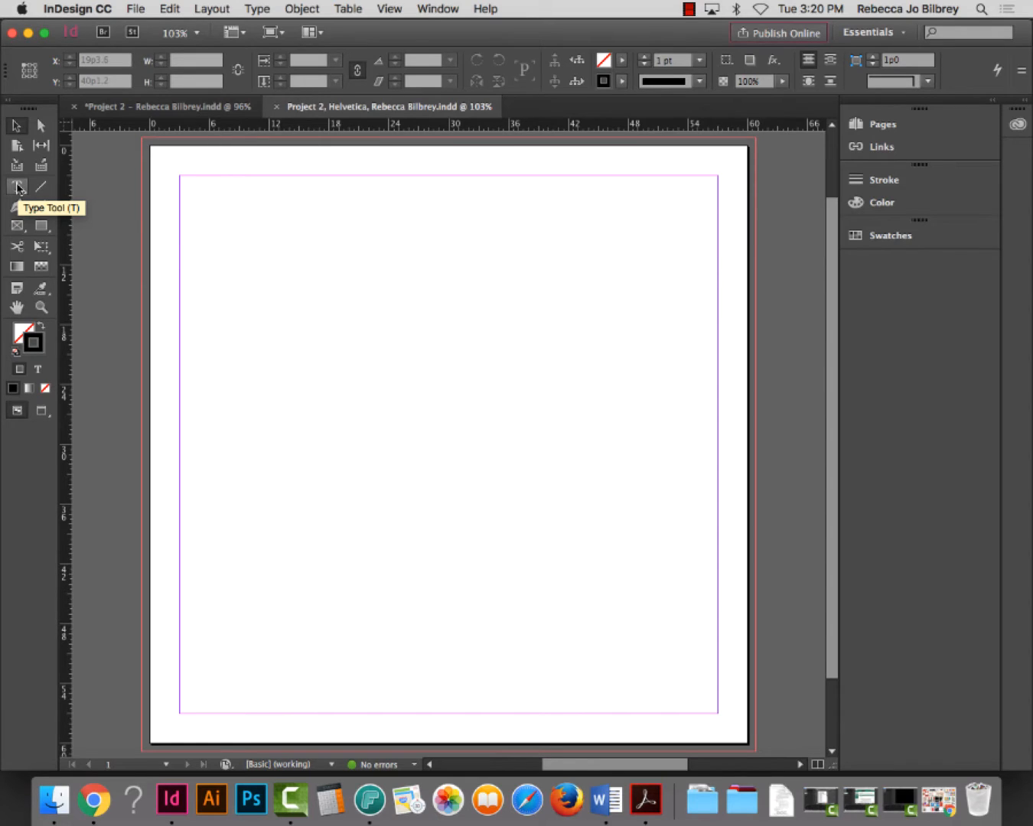
click(17, 187)
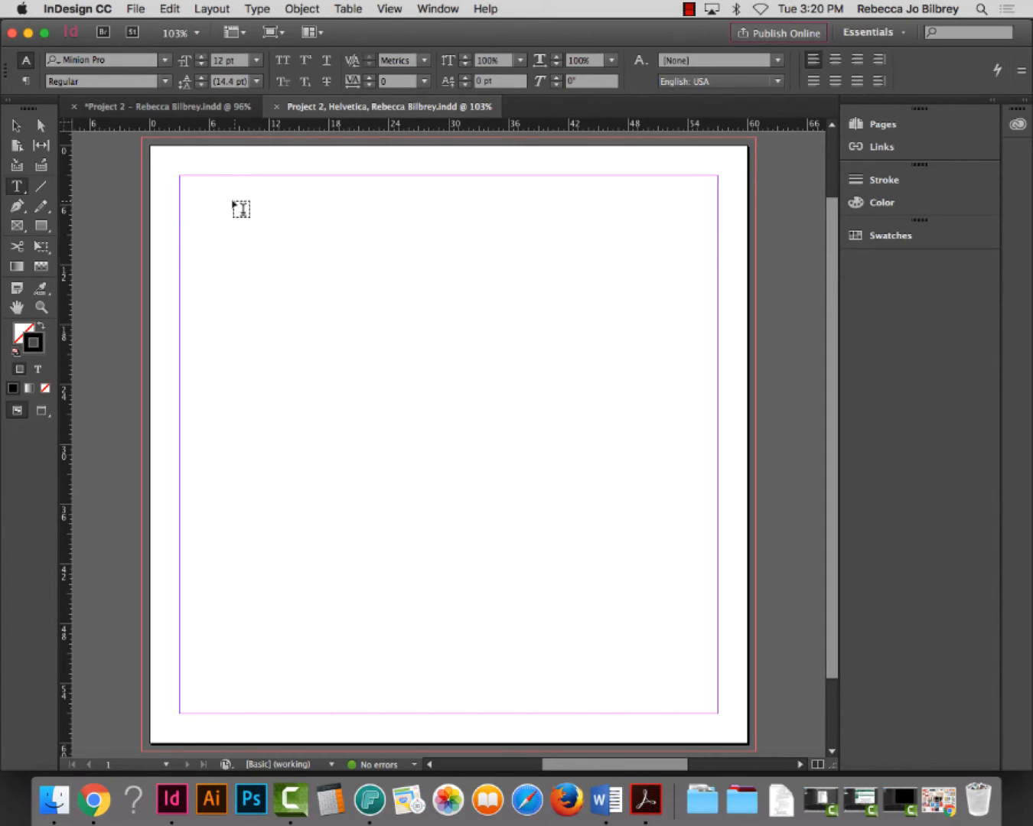
mouse_move(179, 175)
mouse_down()
mouse_move(399, 358)
mouse_move(453, 459)
mouse_up()
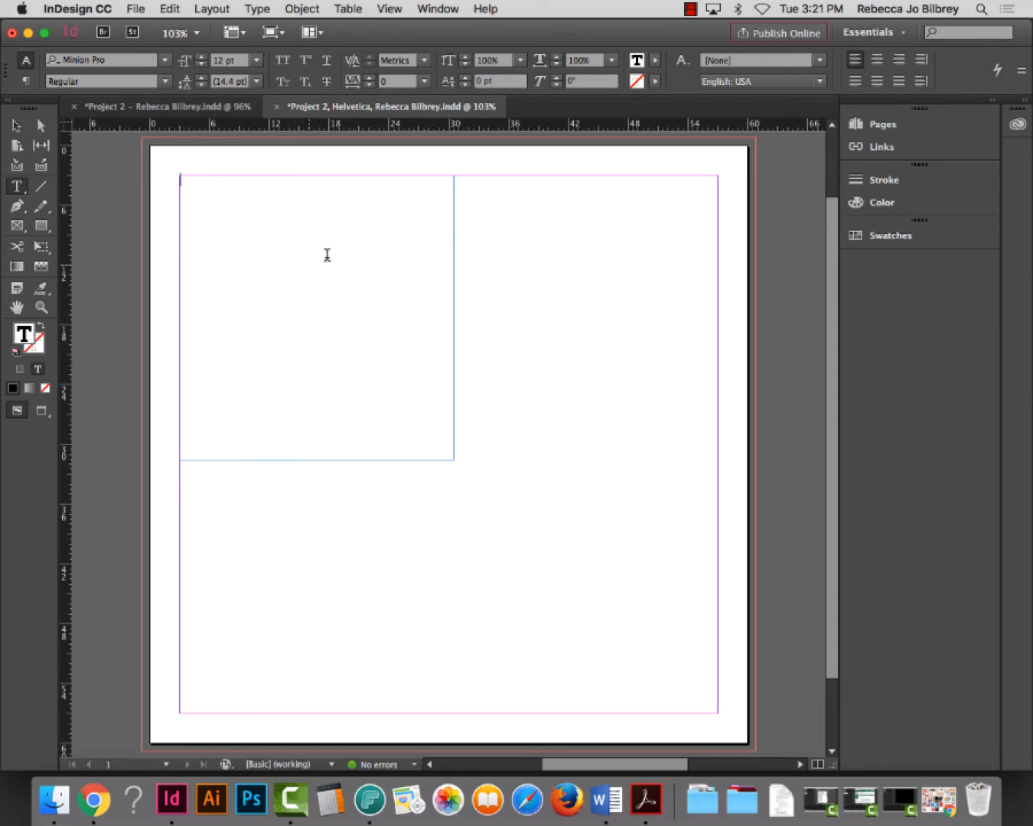
Open the NO NAME drive's Typography class folder in Finder
click(29, 33)
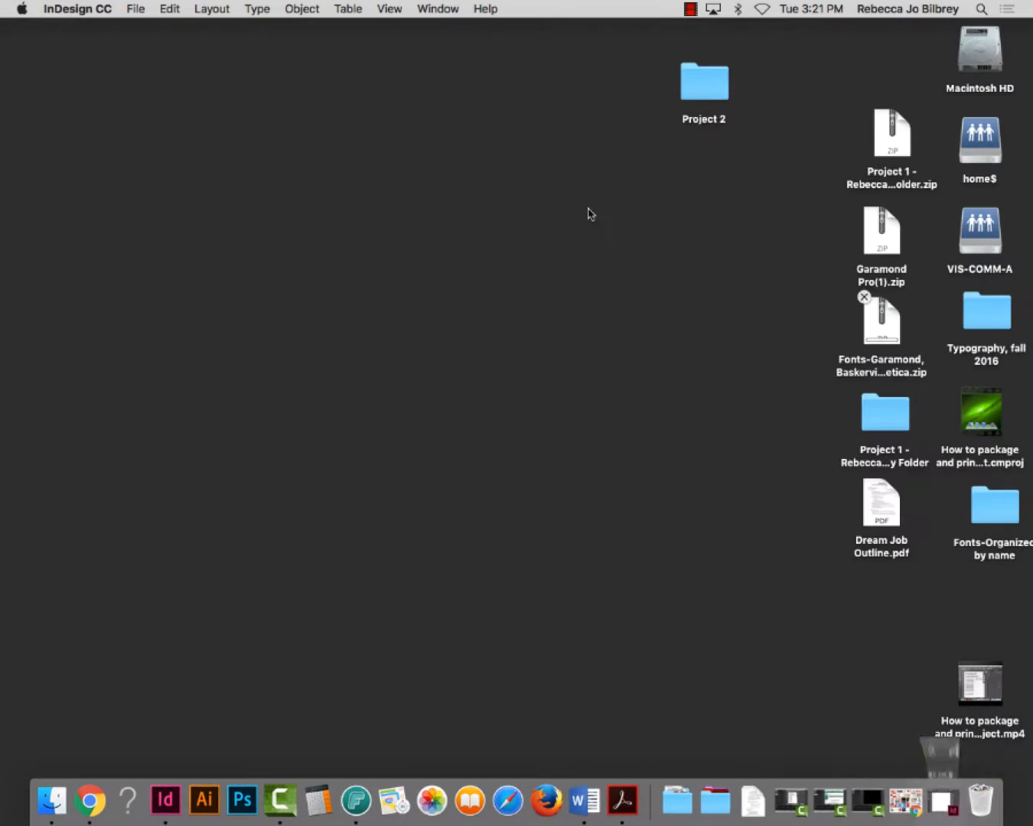
click(902, 596)
double_click(903, 596)
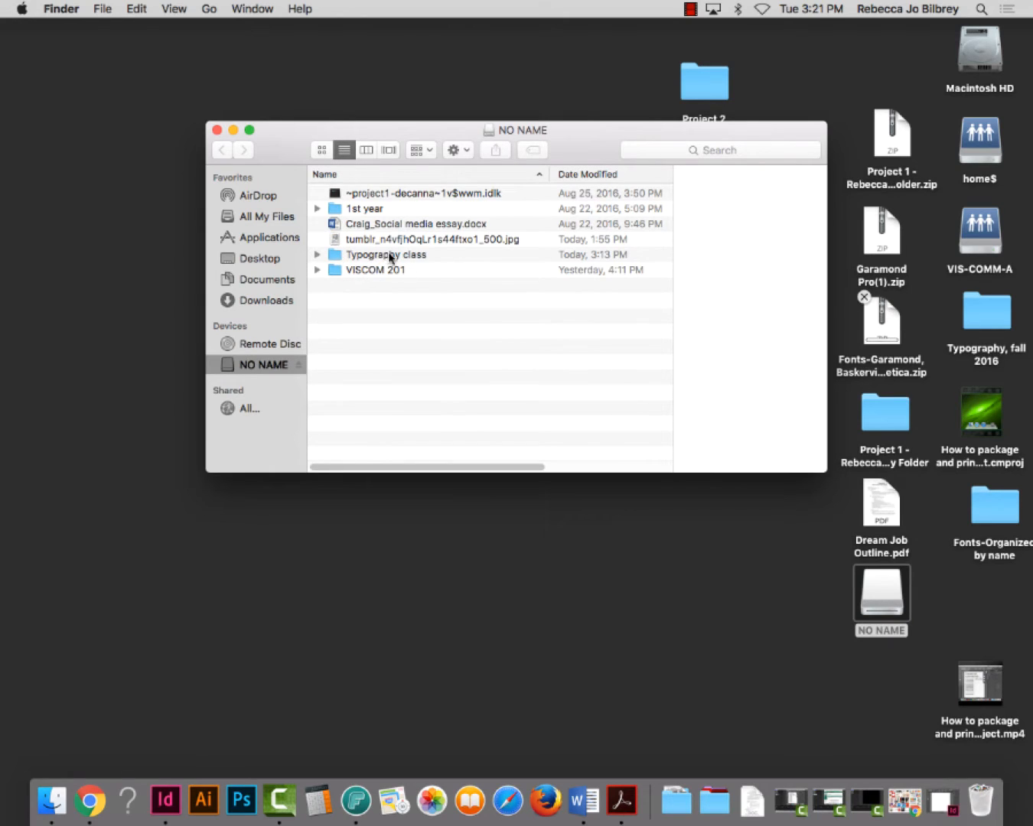
double_click(341, 256)
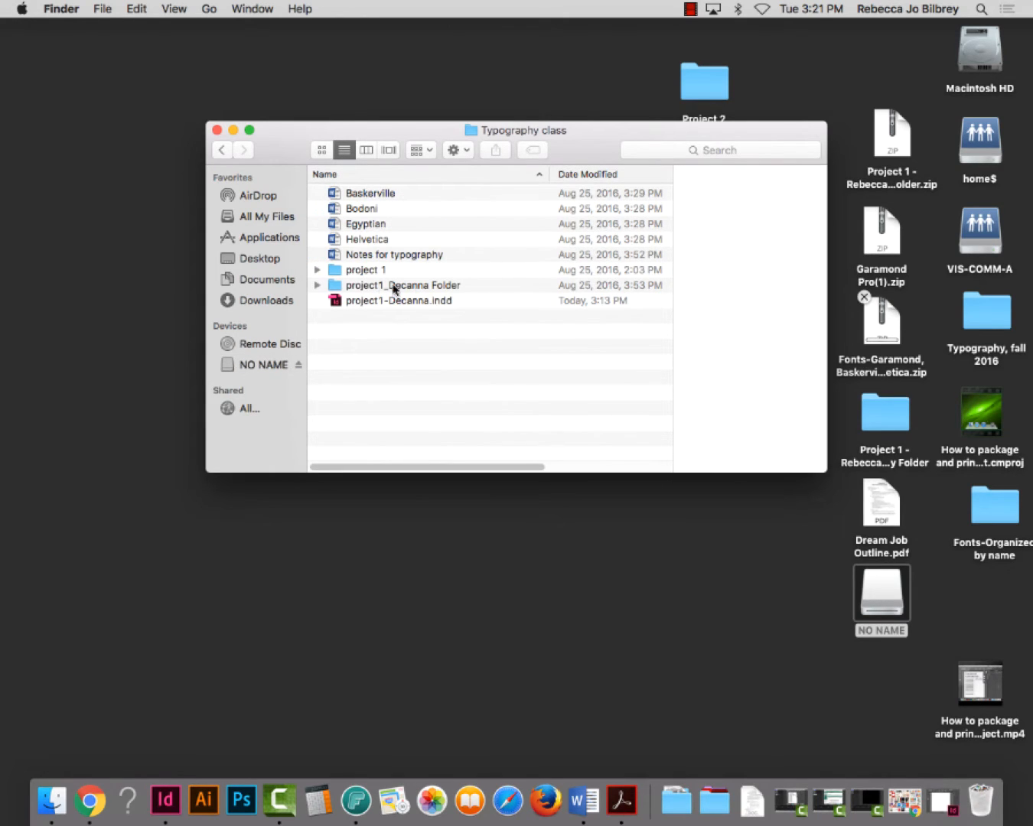
double_click(336, 271)
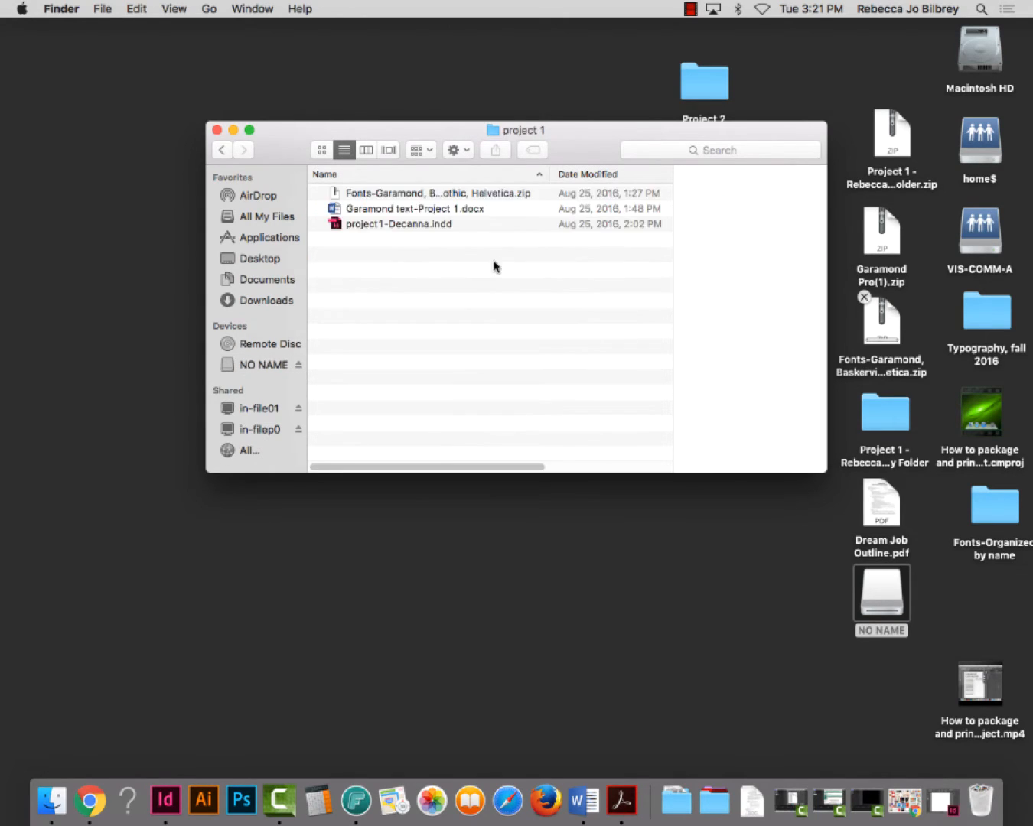
click(222, 150)
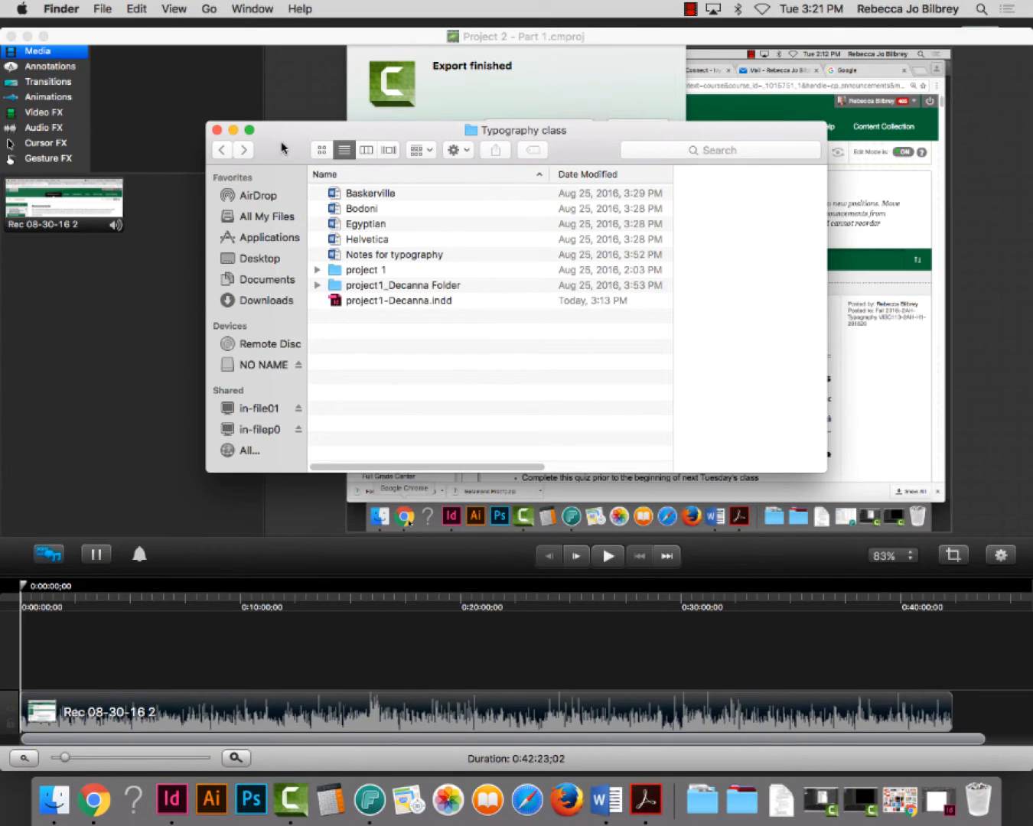
click(219, 132)
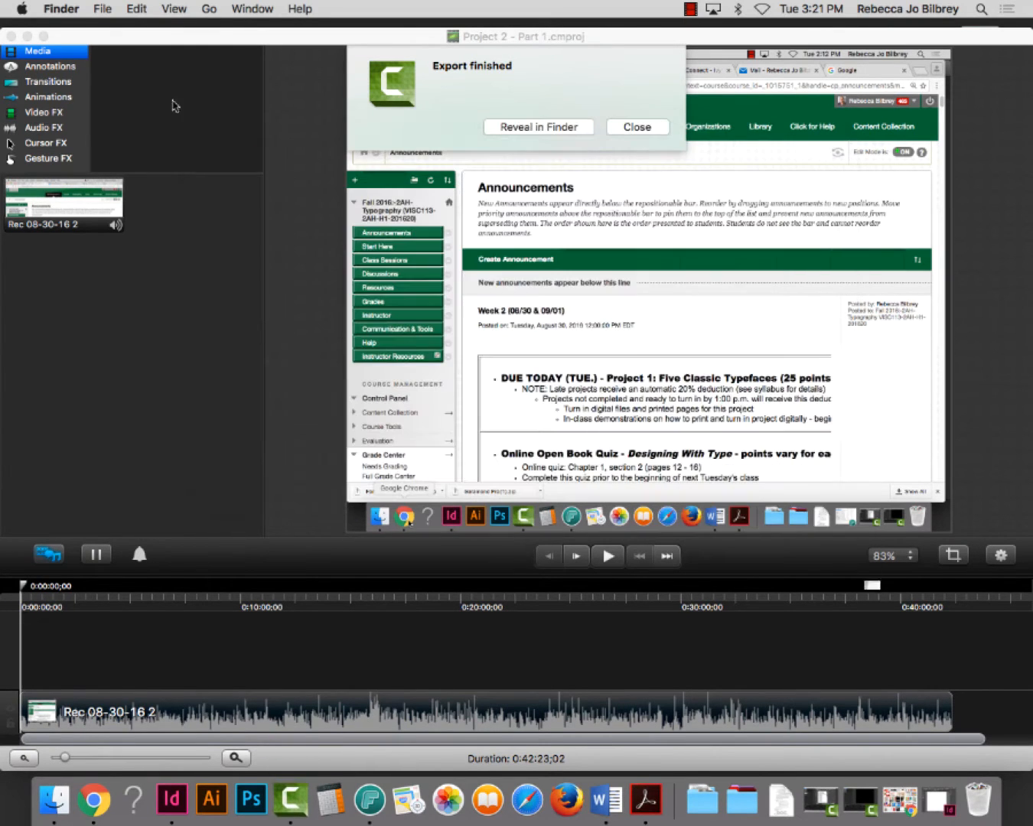
click(27, 38)
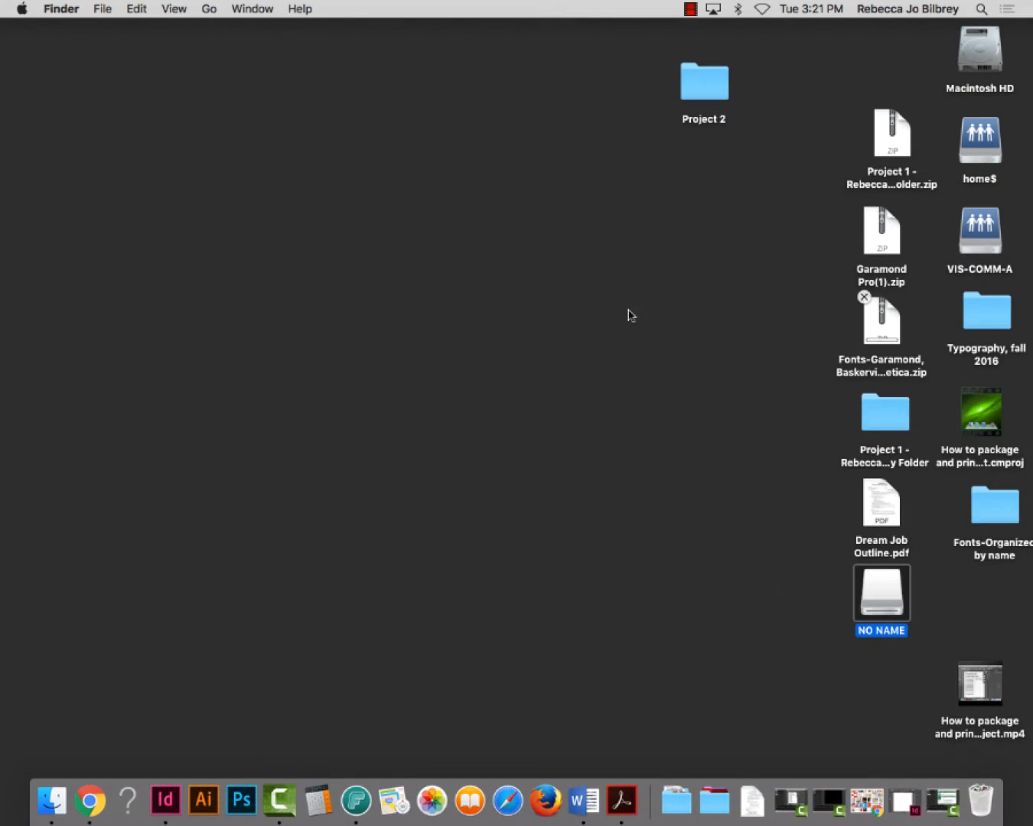
Copy the Helvetica document from Typography class to the desktop and return to InDesign
double_click(883, 588)
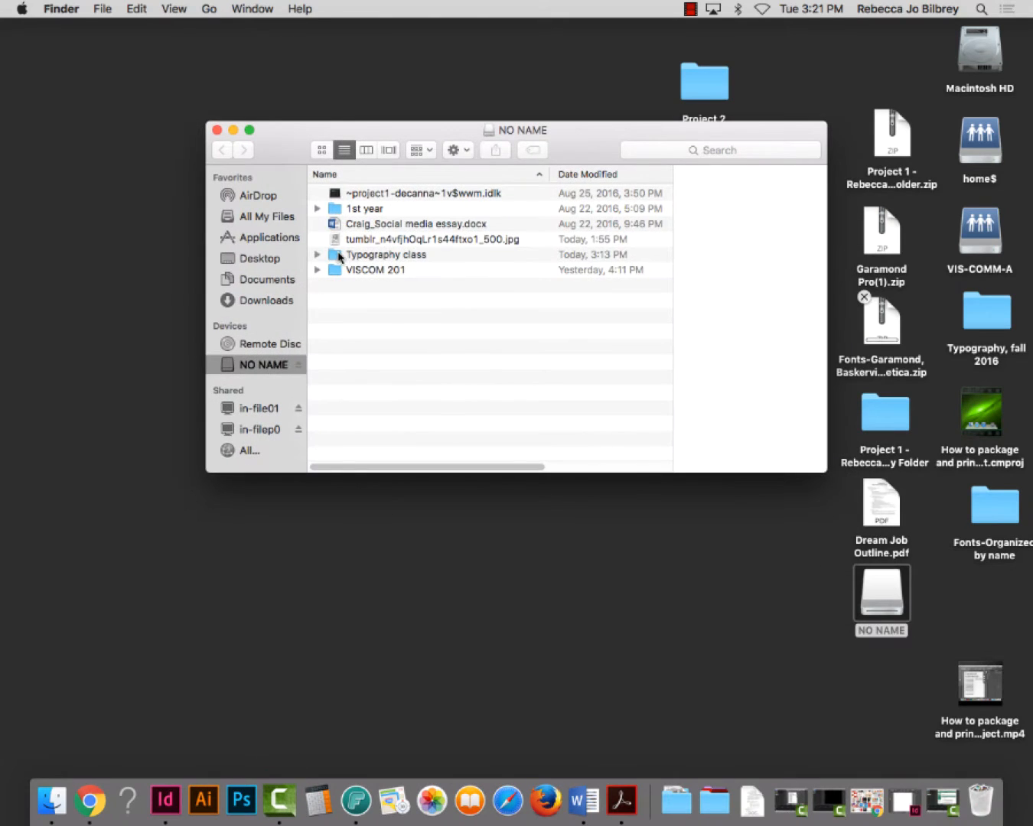
double_click(341, 255)
drag(341, 241, 765, 734)
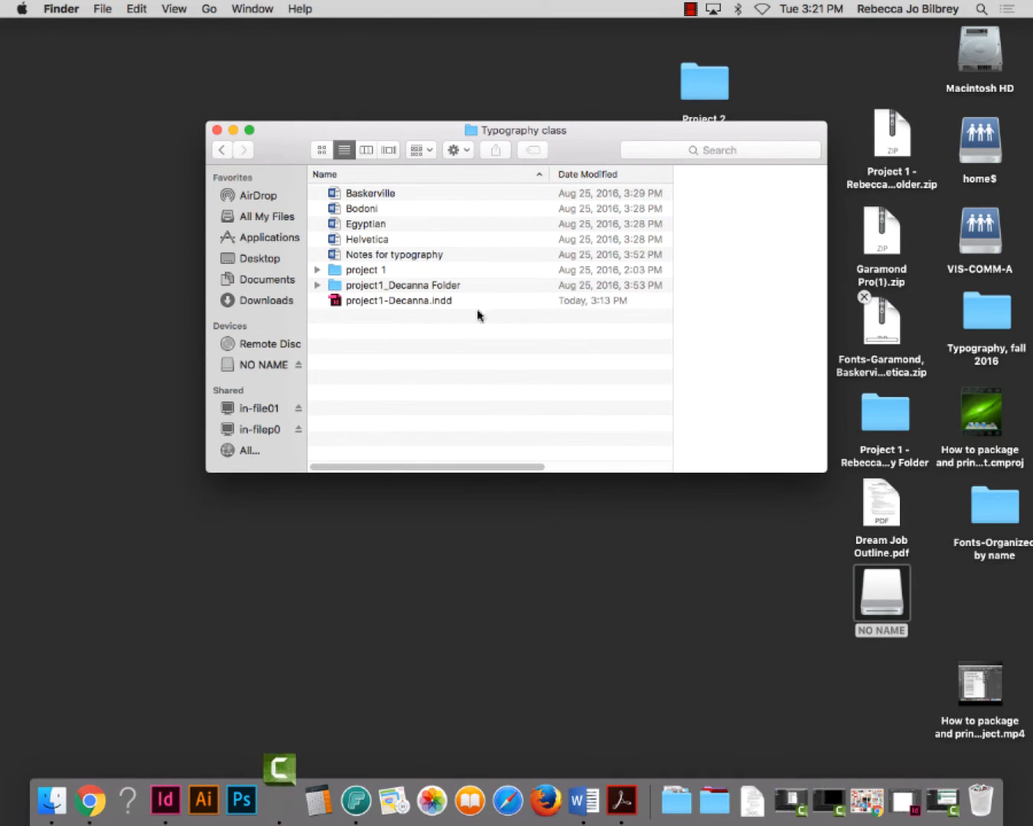
click(217, 130)
drag(880, 593, 986, 812)
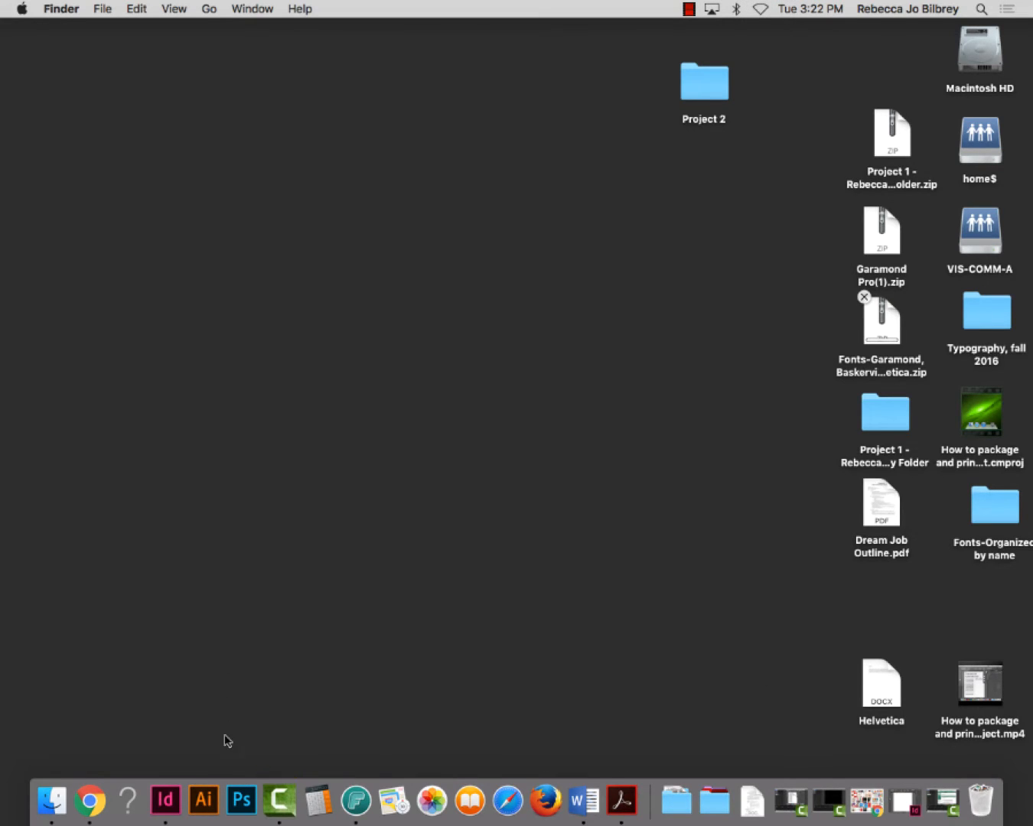
click(167, 804)
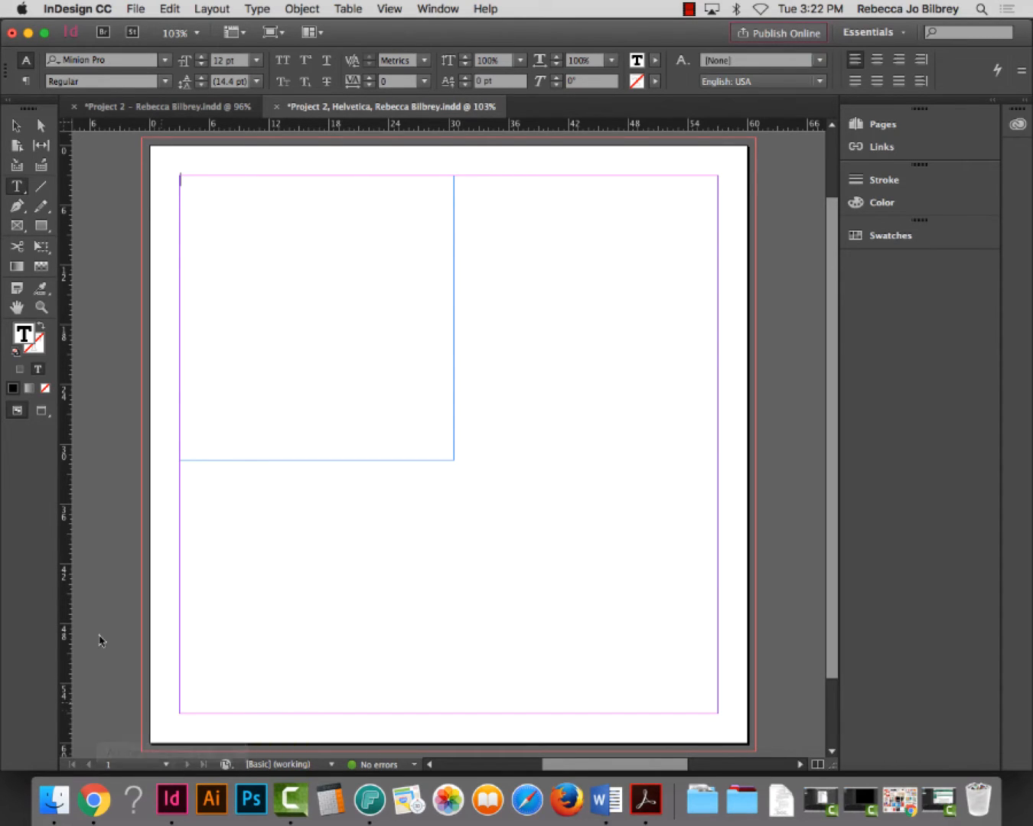
Resize the text frame to 35p0 × 30p8.4 and put the cursor inside it
click(15, 124)
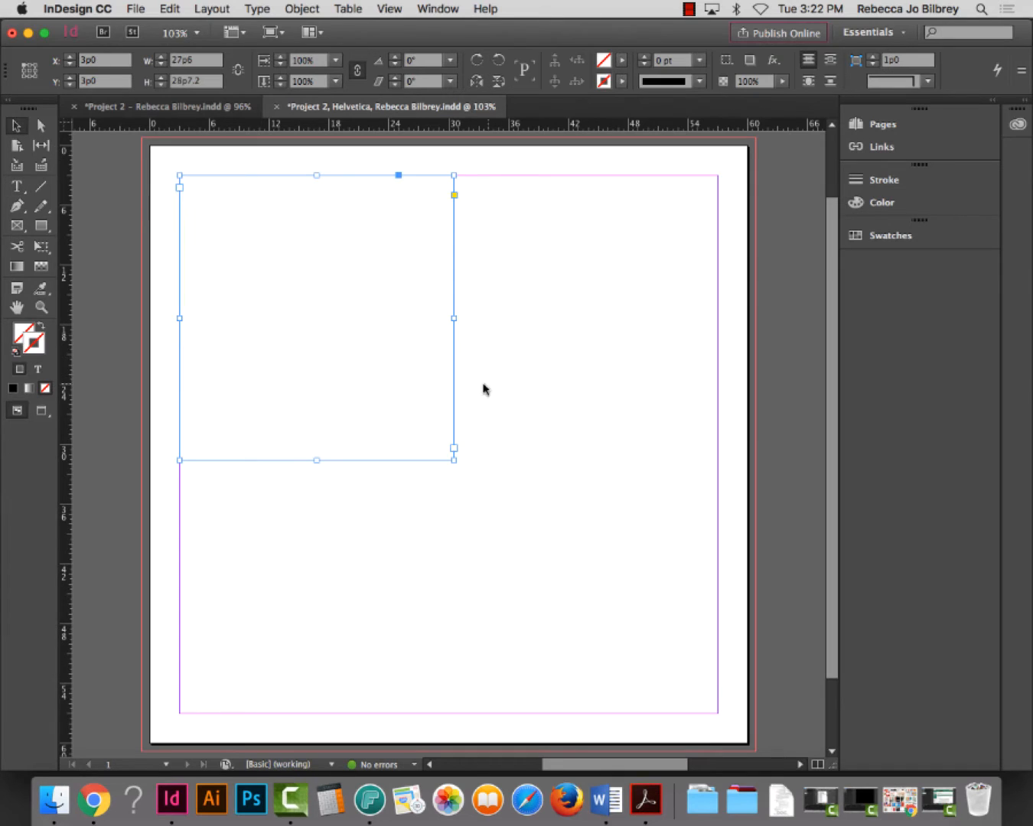
drag(453, 460, 527, 481)
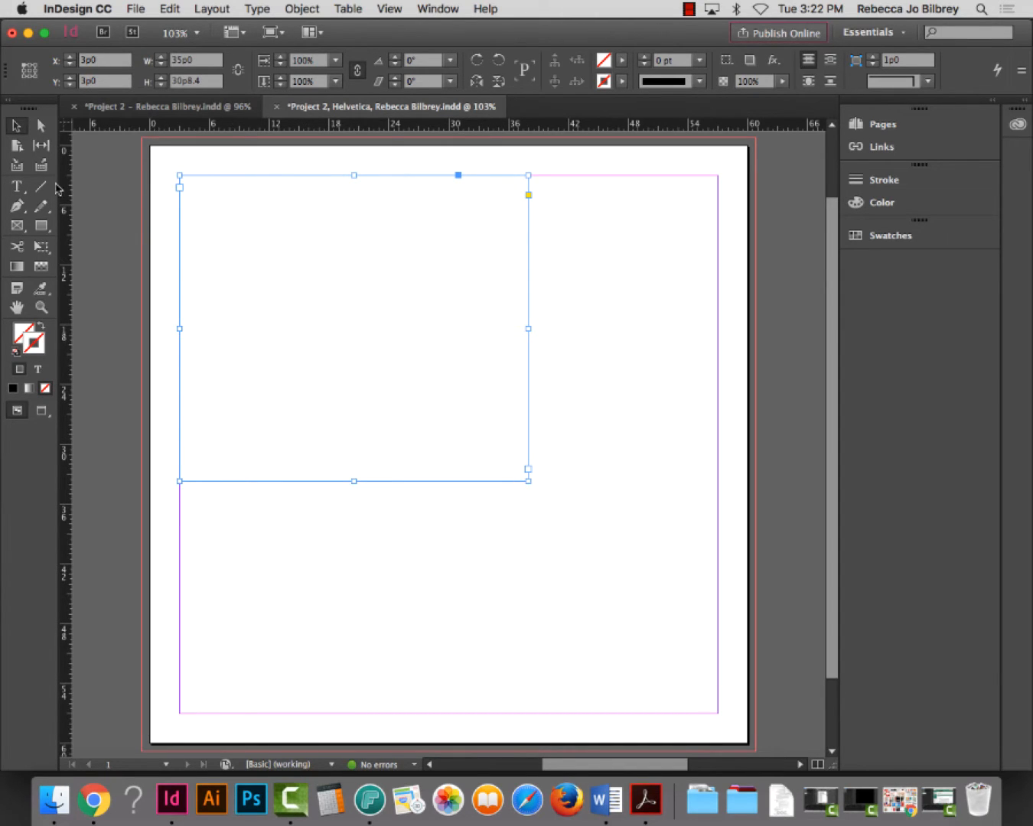
click(17, 186)
click(213, 213)
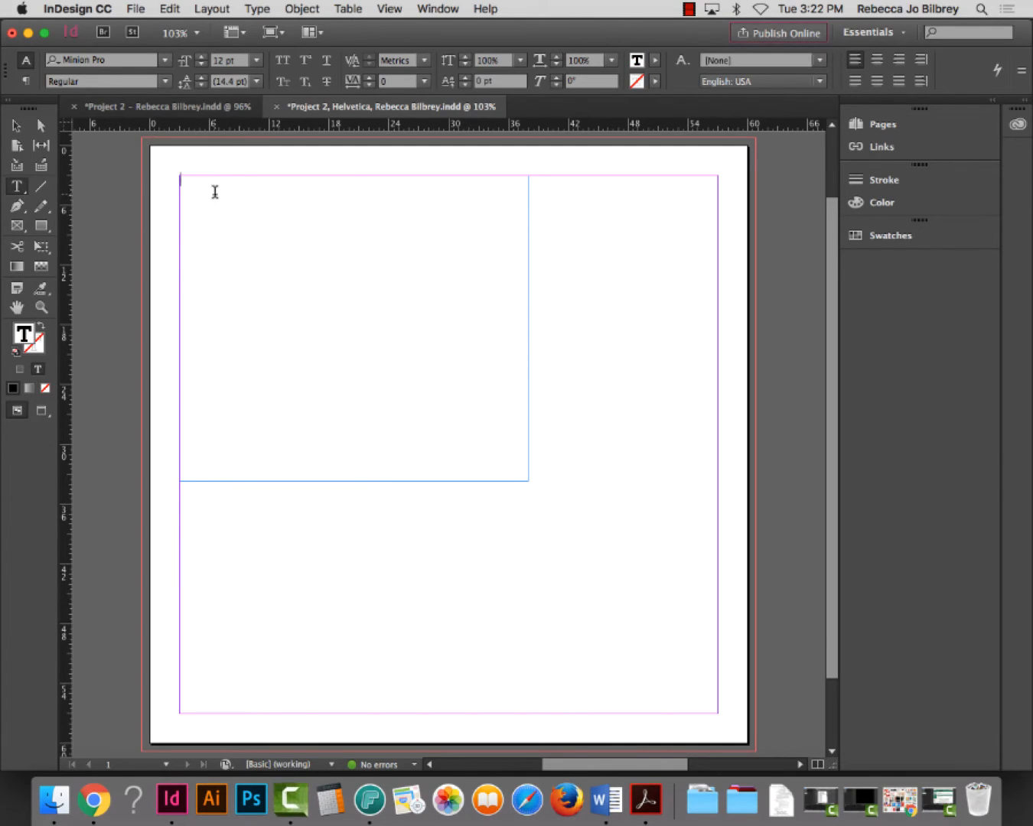
Place the Desktop Helvetica Word document into the frame, dismissing the Missing Fonts warning
click(135, 9)
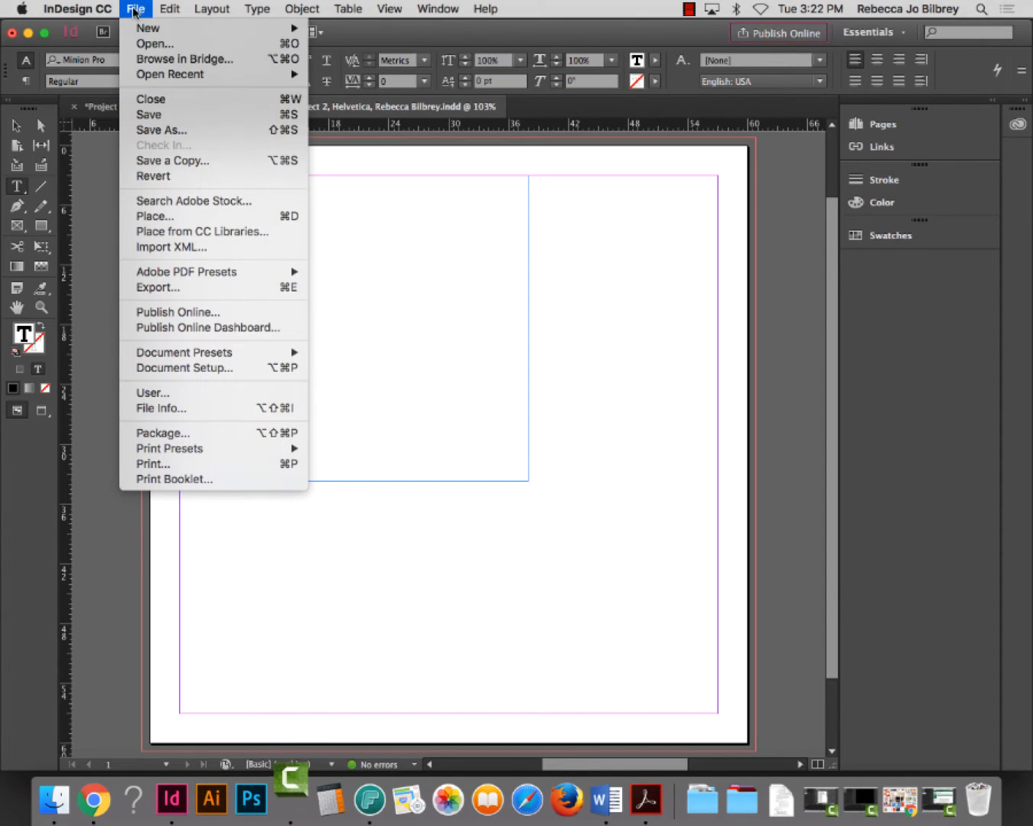
click(186, 216)
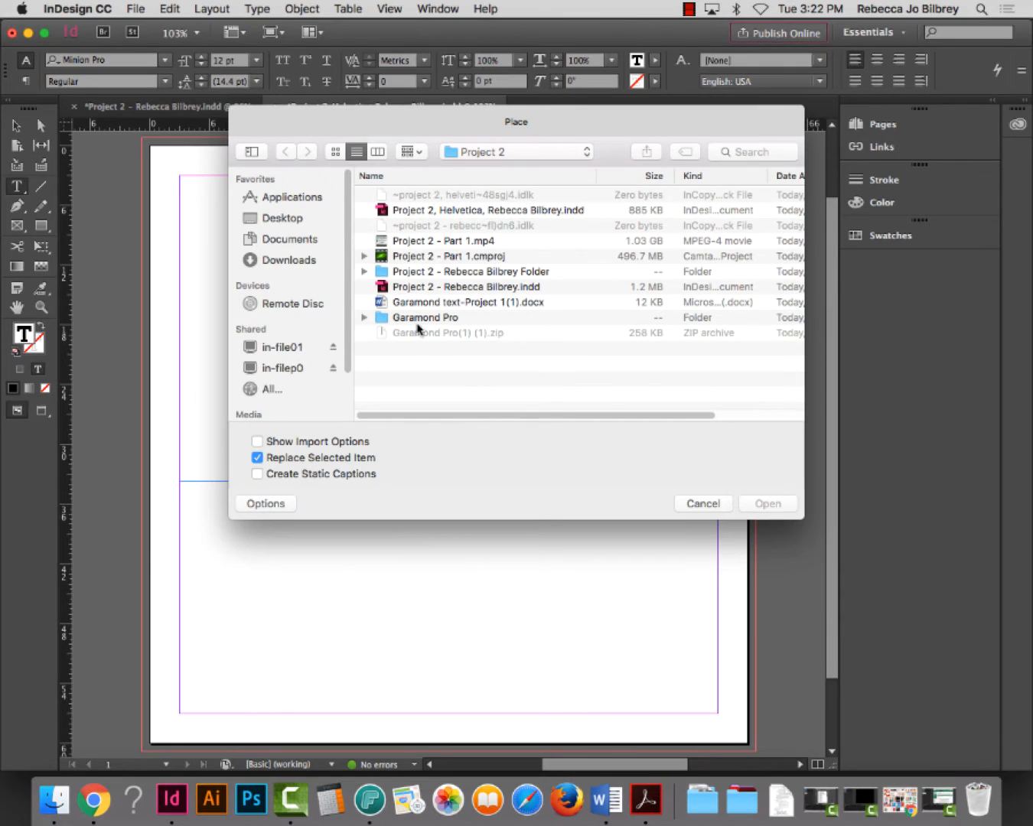
click(266, 221)
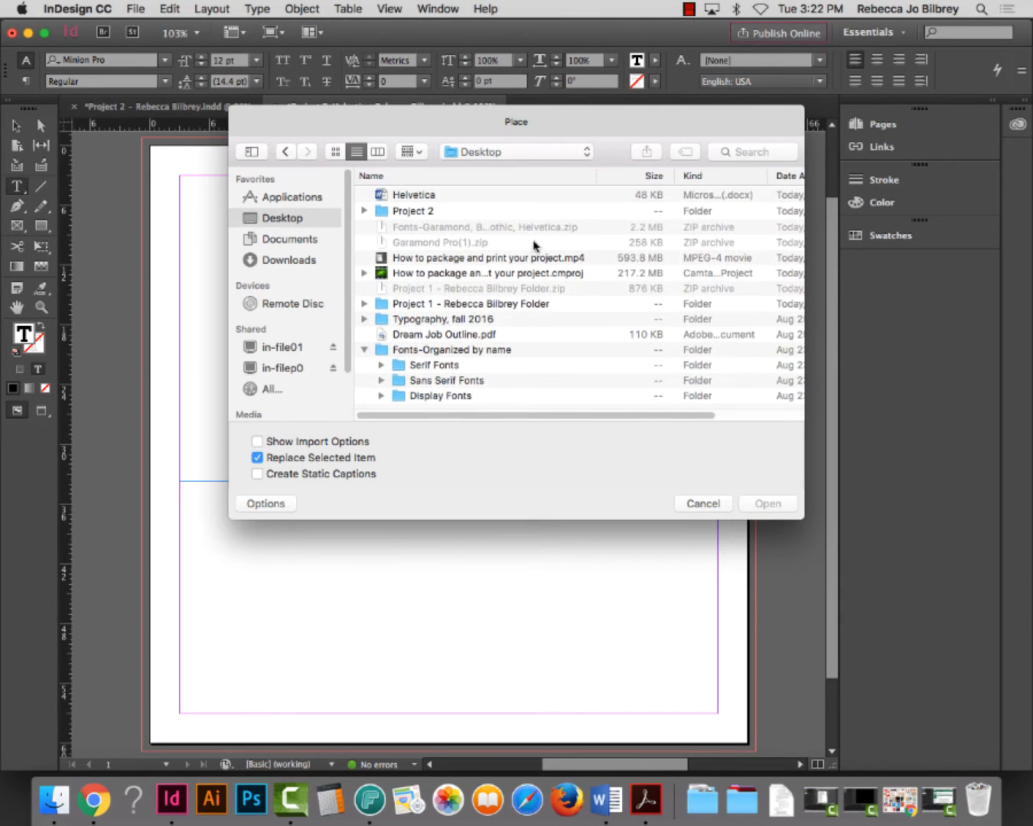
click(411, 196)
click(768, 505)
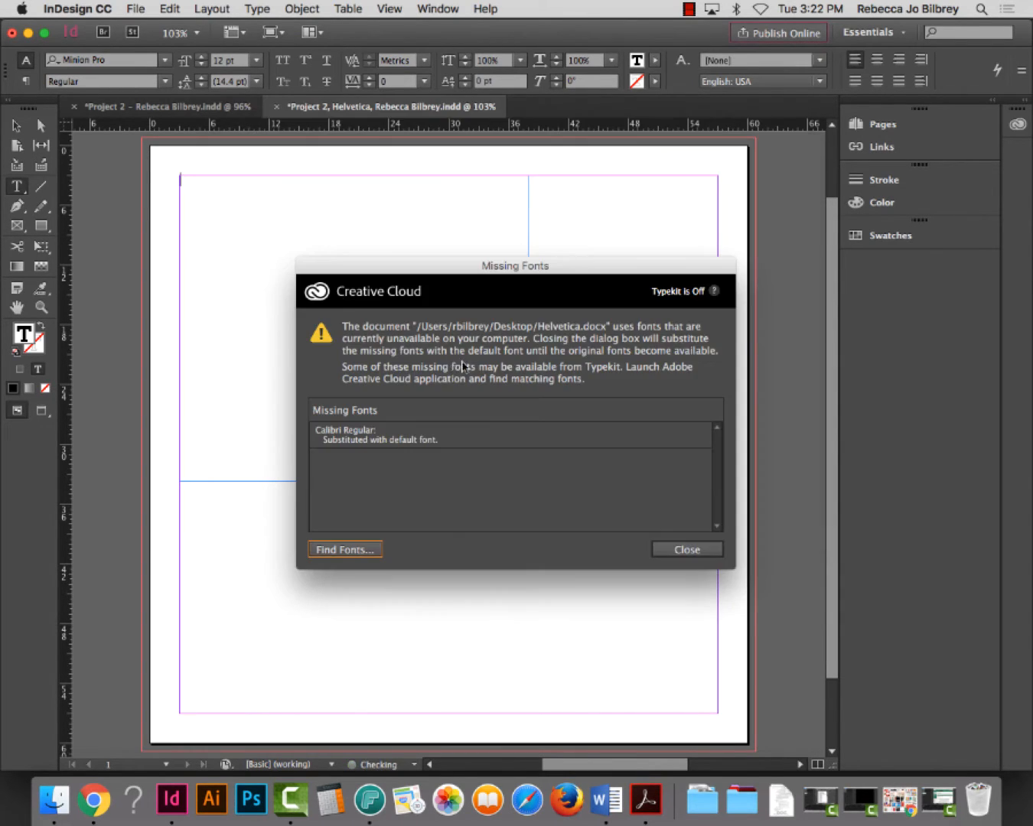
click(687, 550)
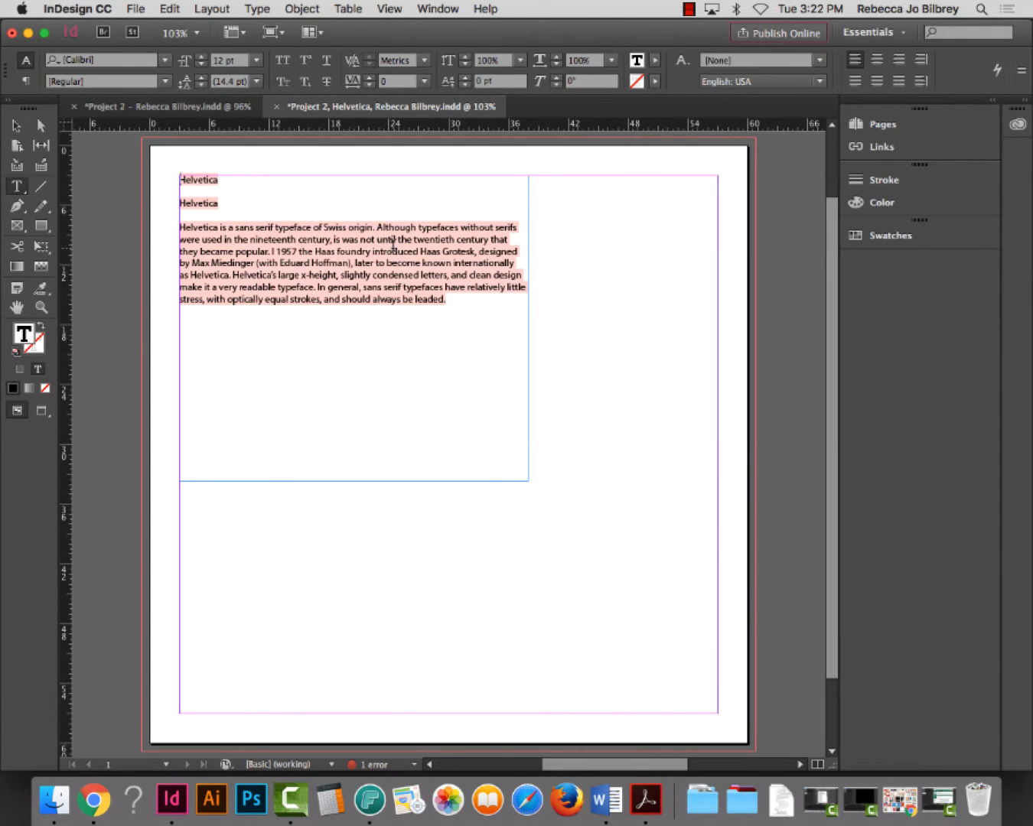
Set all the imported text in Helvetica Neue LT Std 55 Roman
key(super+a)
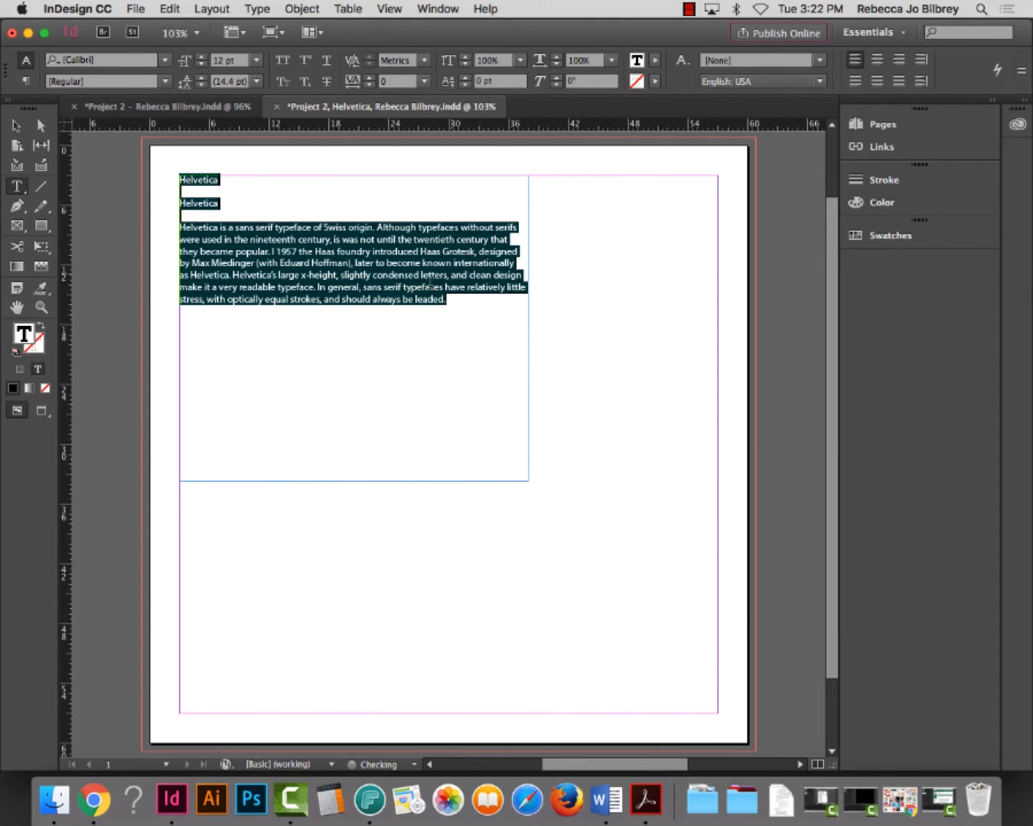
click(147, 62)
text(H)
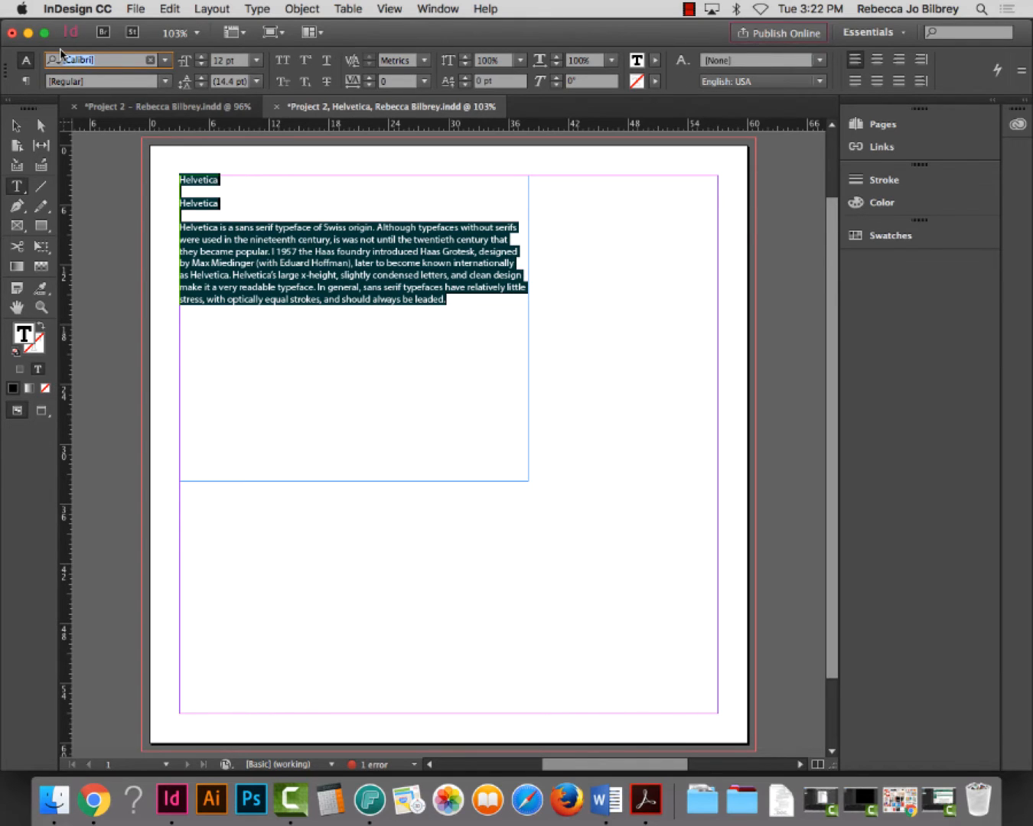
text(el)
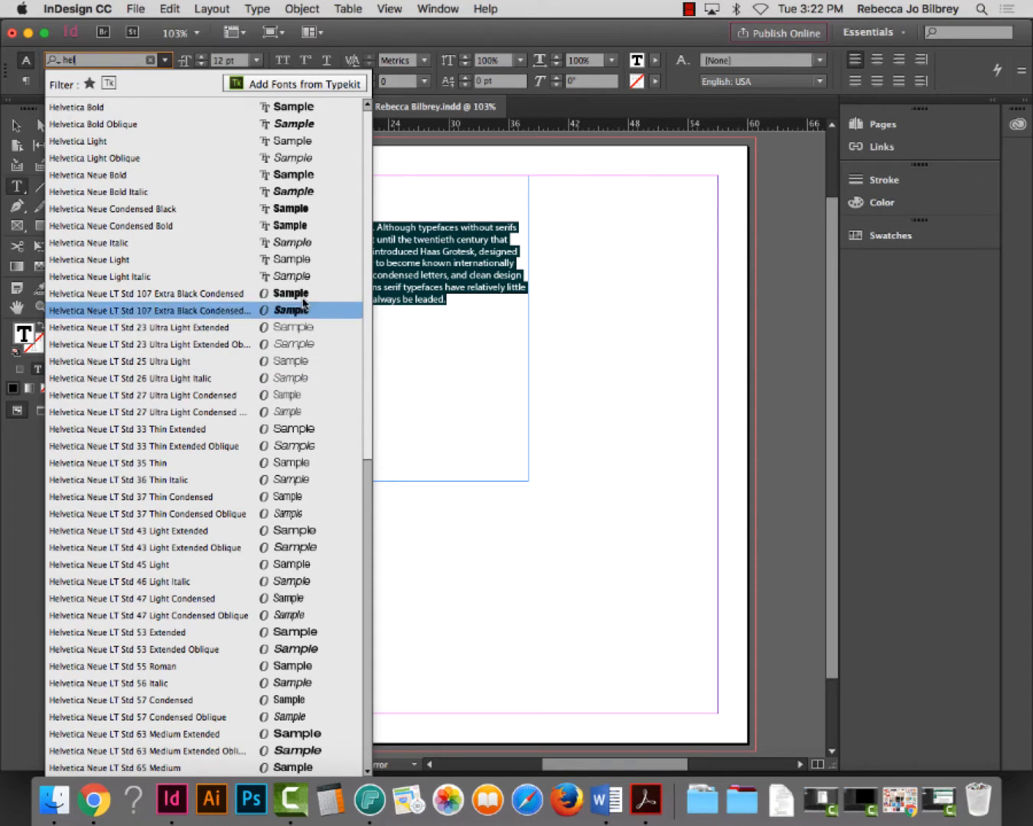
drag(369, 309, 398, 351)
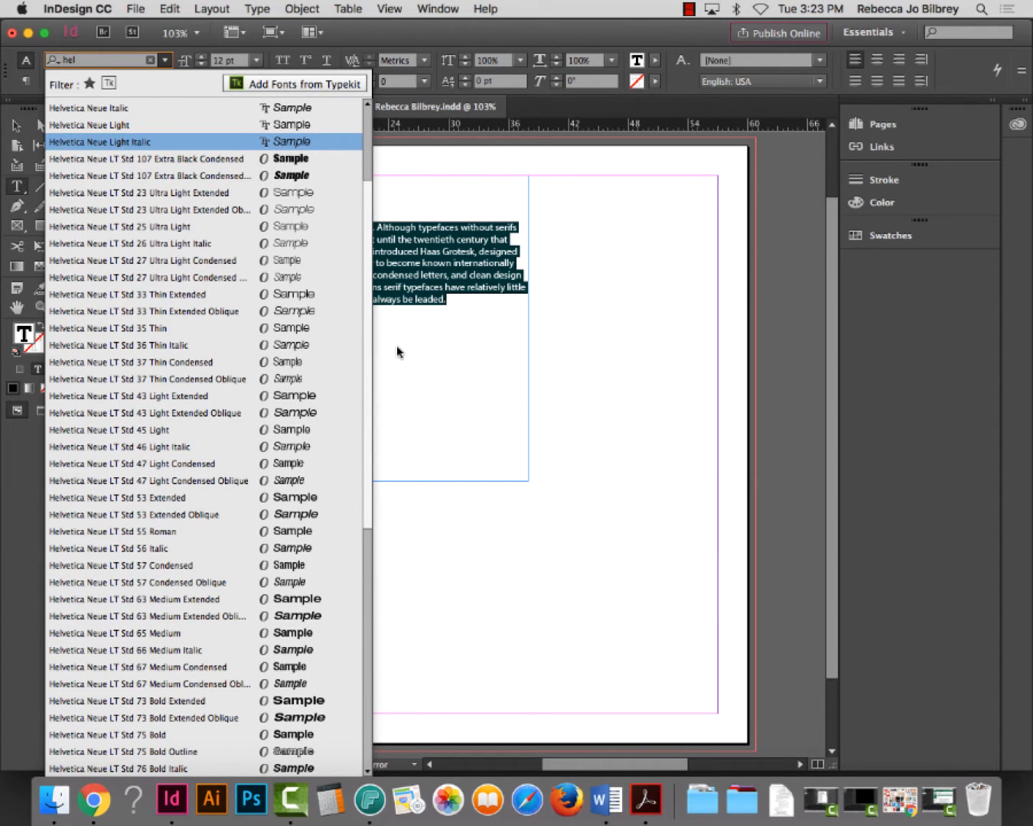
drag(398, 355, 396, 371)
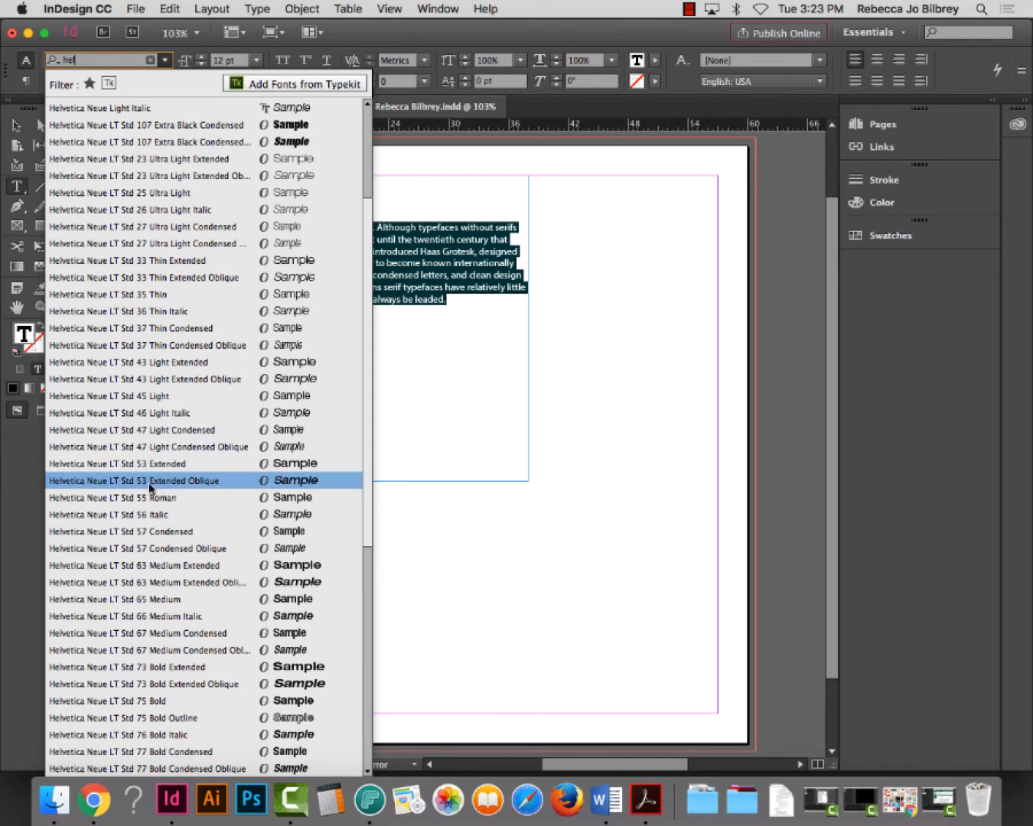
click(167, 498)
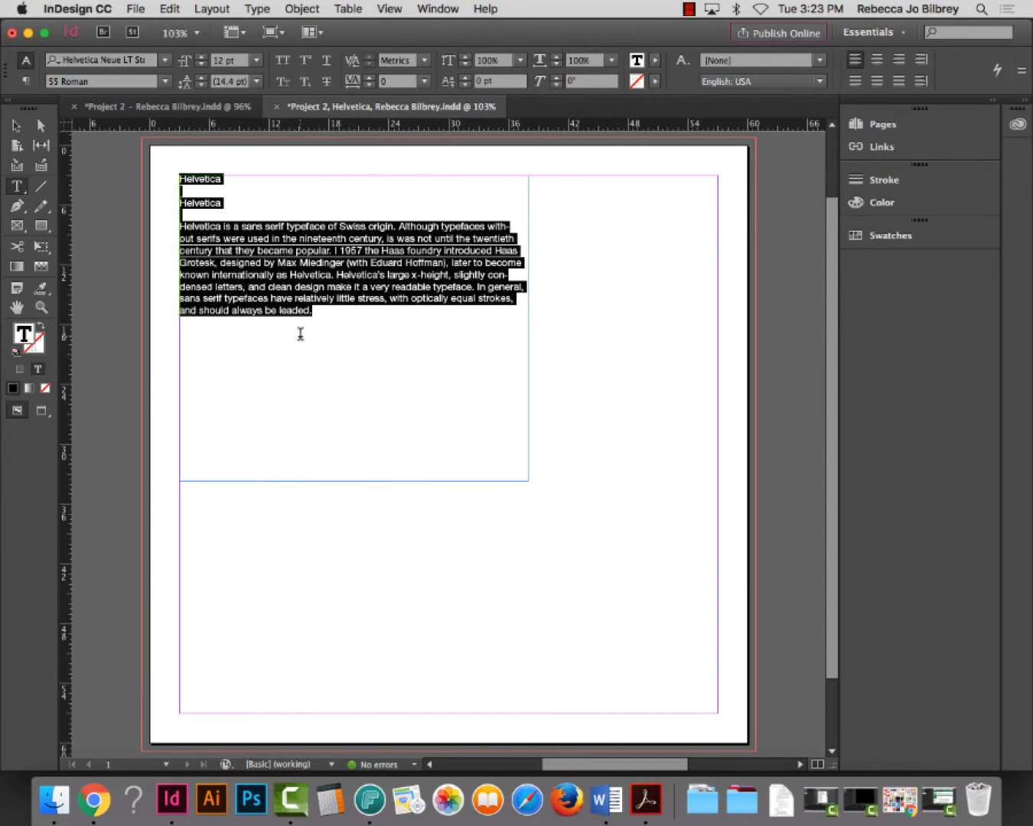
Delete the duplicate 'Helvetica' heading and the blank lines below it
click(210, 227)
double_click(188, 179)
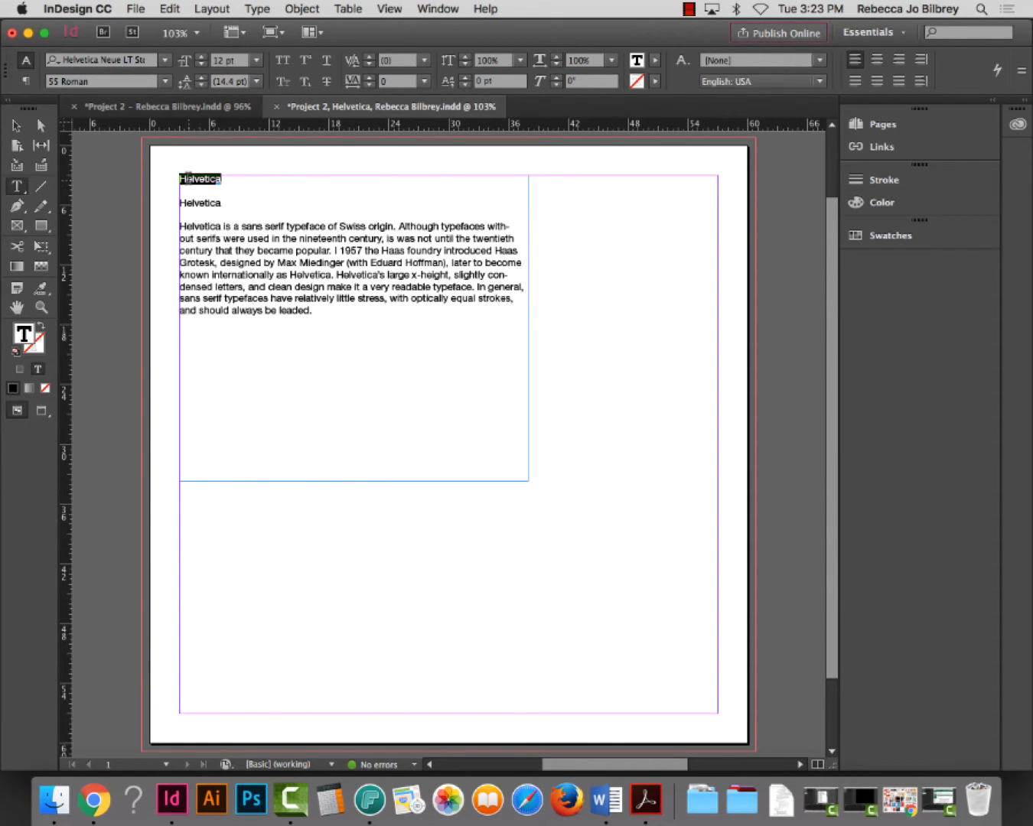
key(BackSpace)
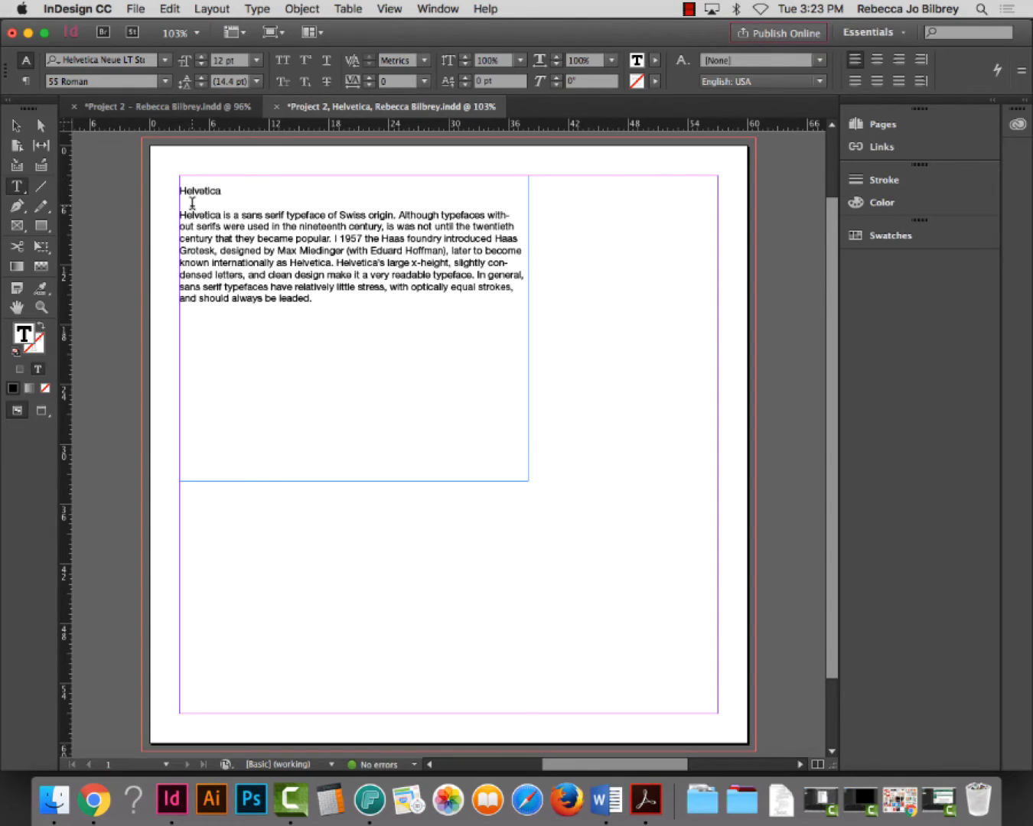
click(192, 204)
key(BackSpace)
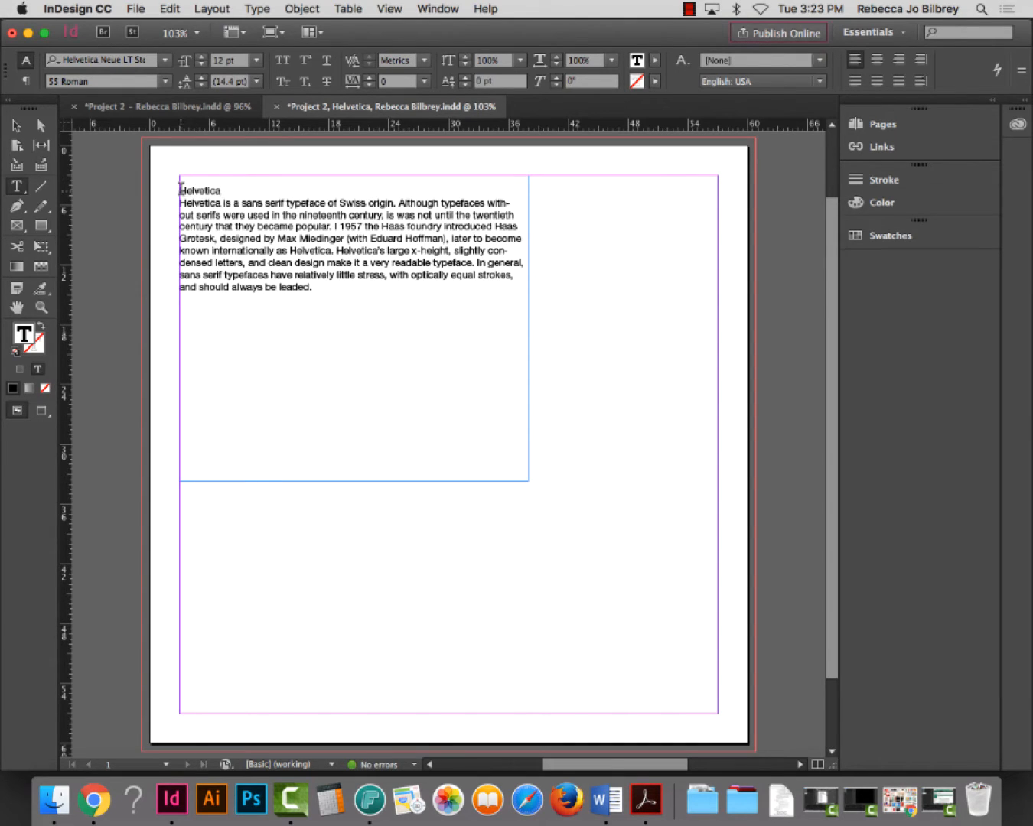
key(BackSpace)
Leave text editing so the whole text frame is selected
key(Escape)
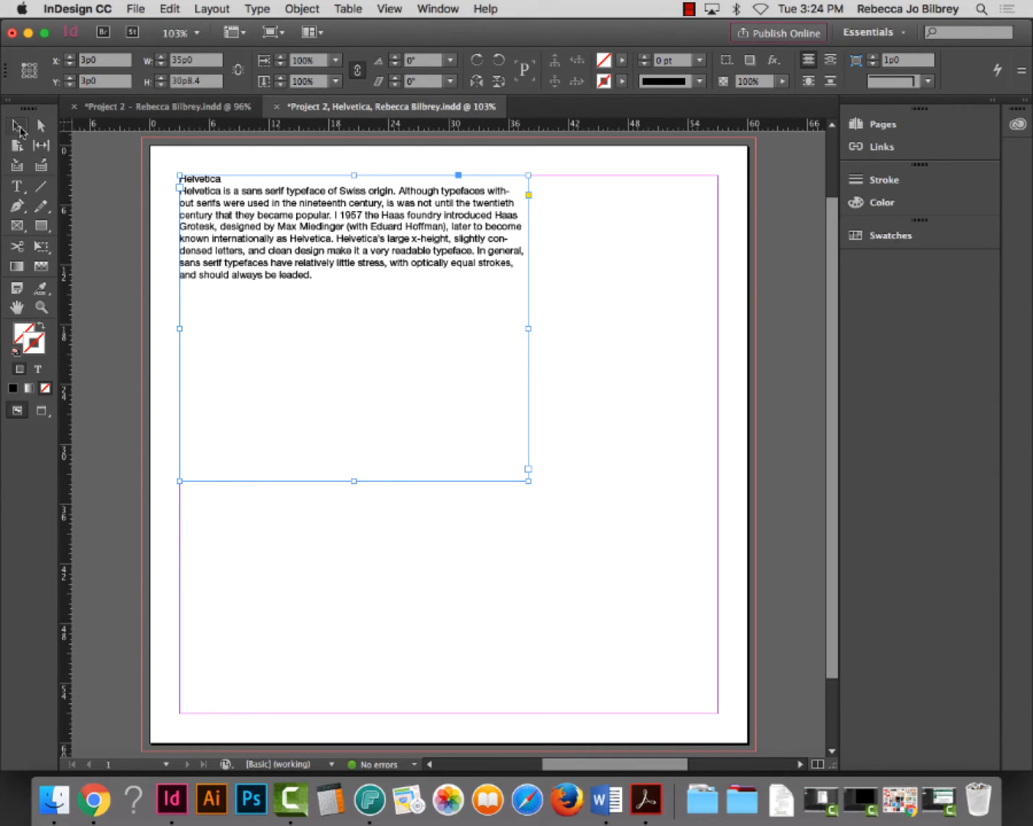
Narrow the body-text frame and park it on the pasteboard left of the page
key(super+minus)
key(super+minus)
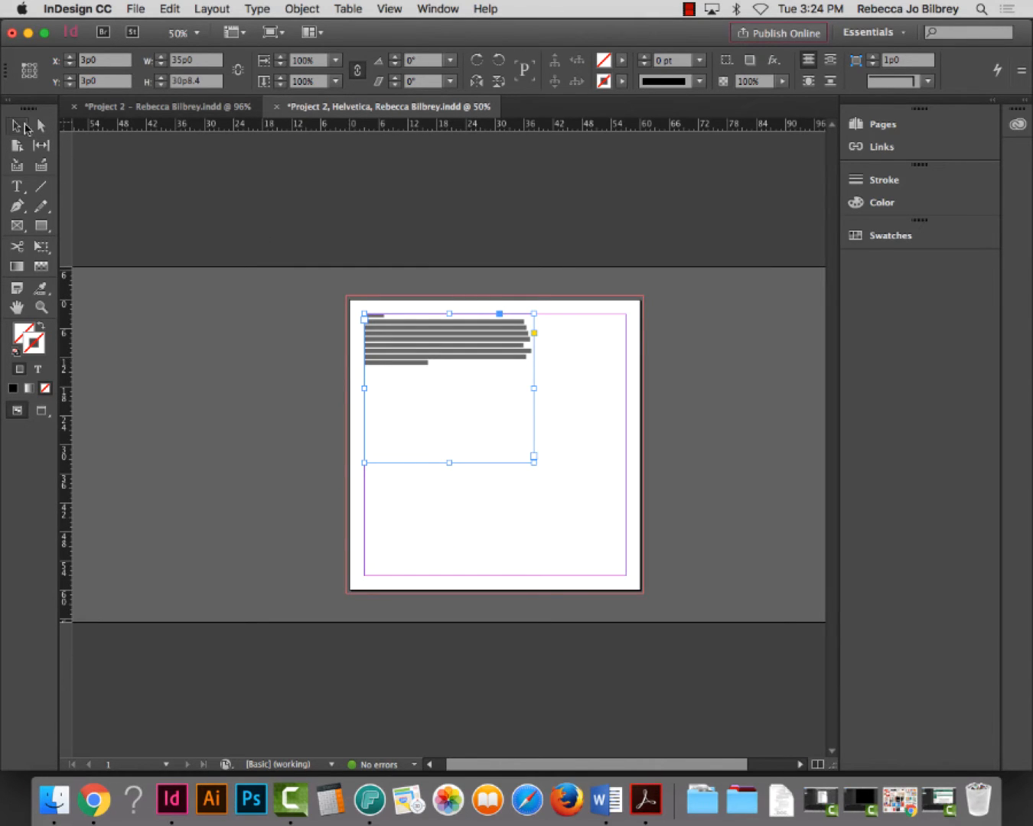
drag(533, 392, 304, 396)
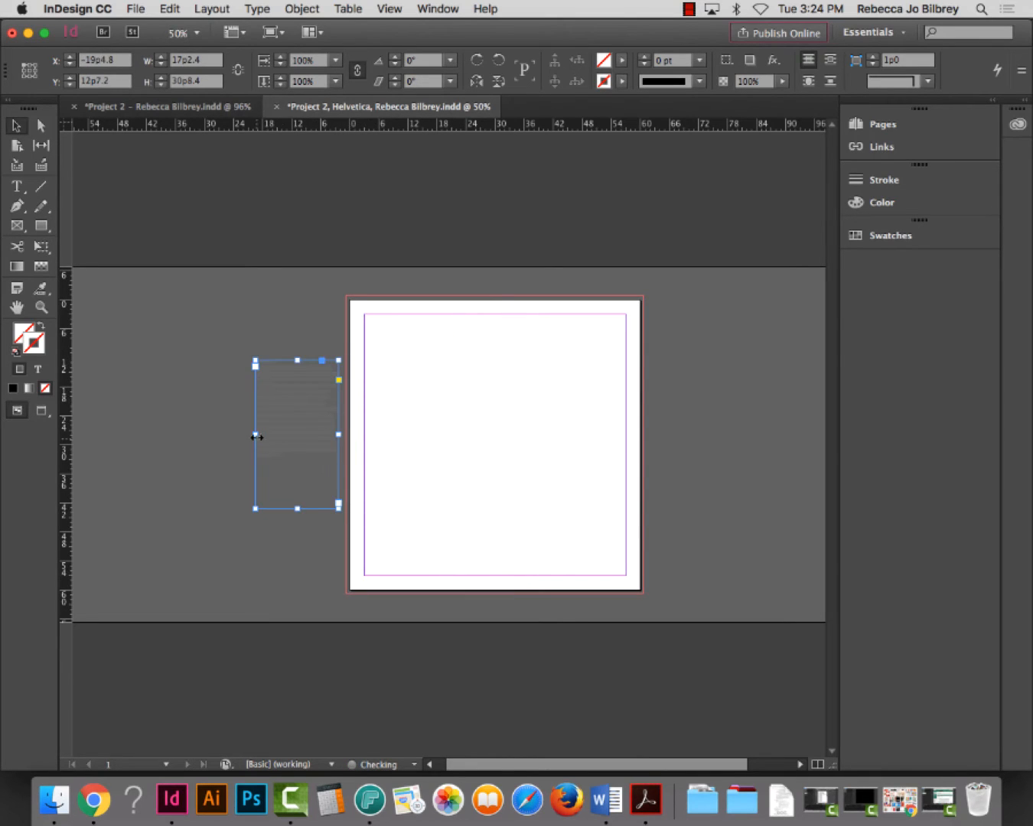
drag(257, 436, 273, 437)
Zoom in and select the heading word Helvetica in the parked frame
click(41, 307)
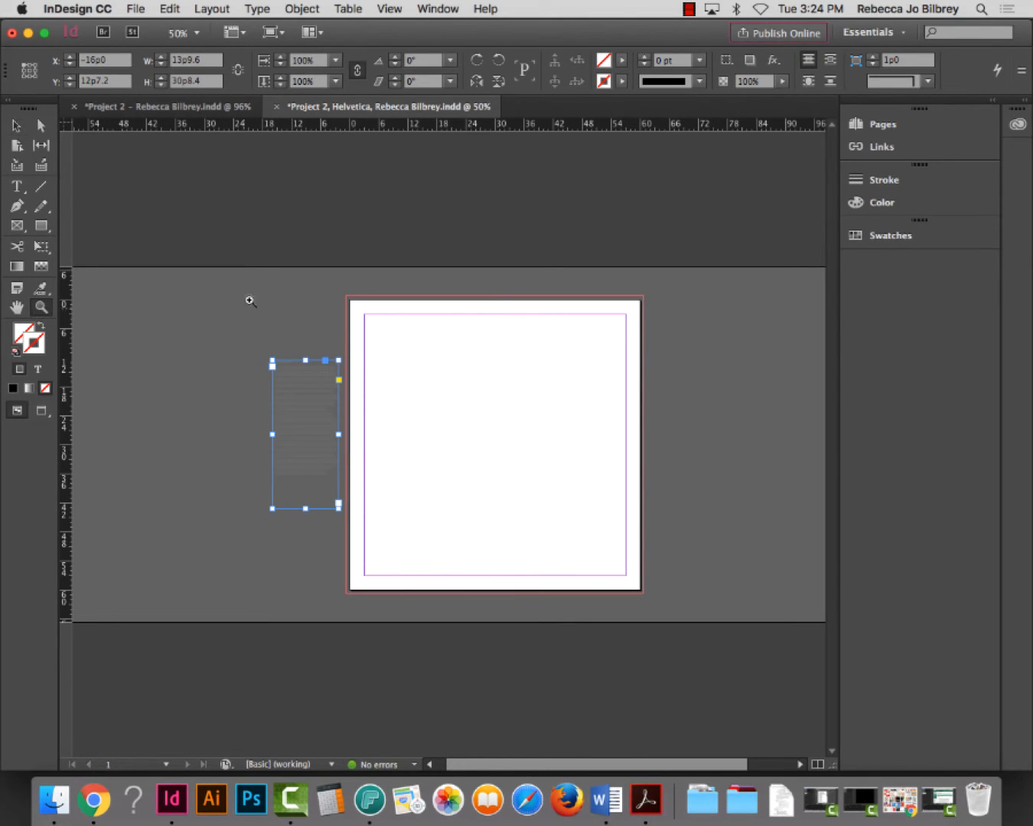
drag(228, 277, 650, 588)
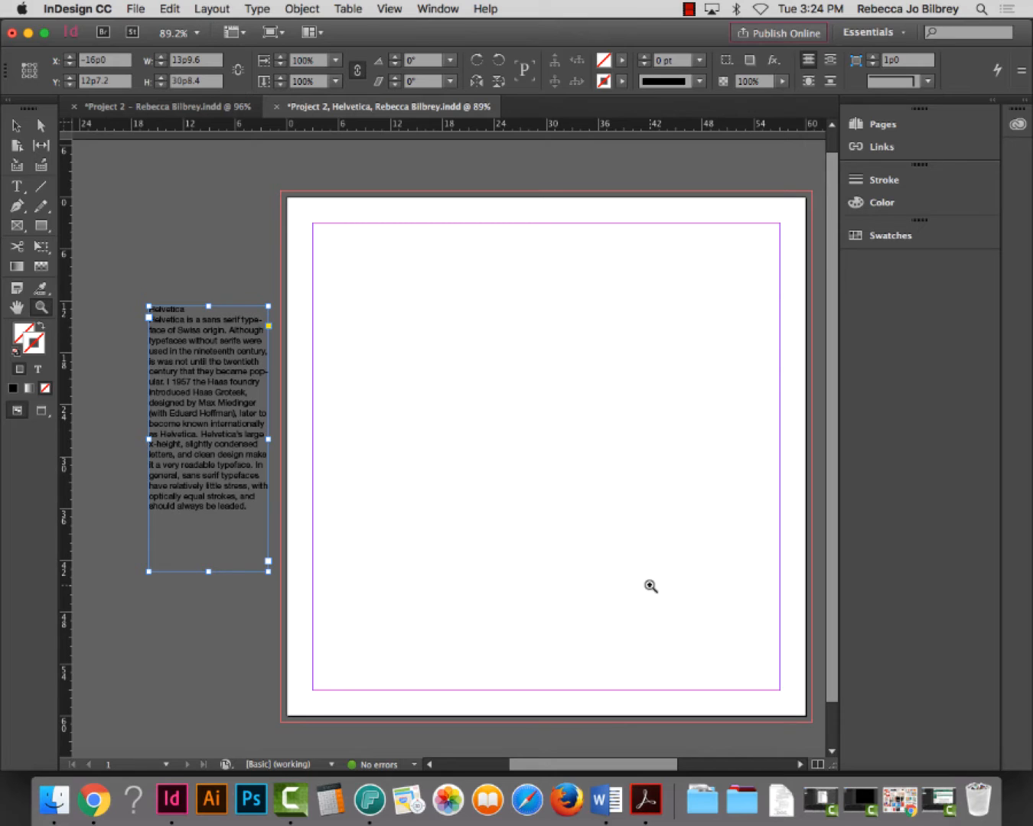
click(17, 185)
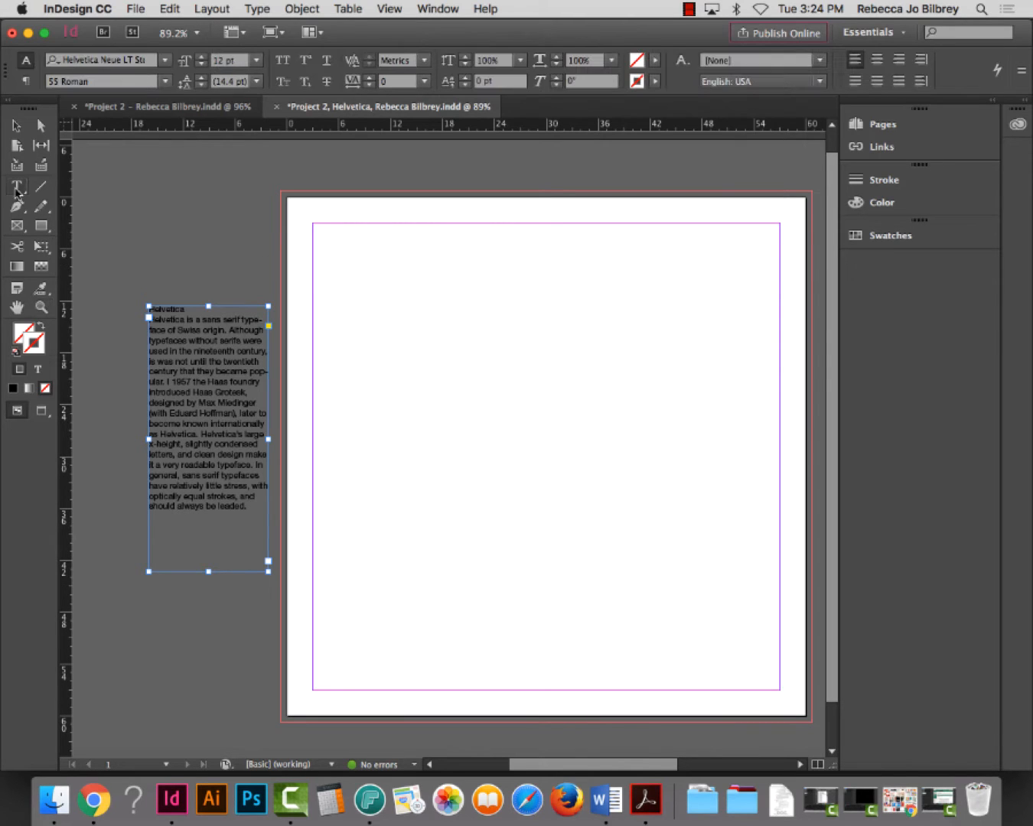
click(176, 310)
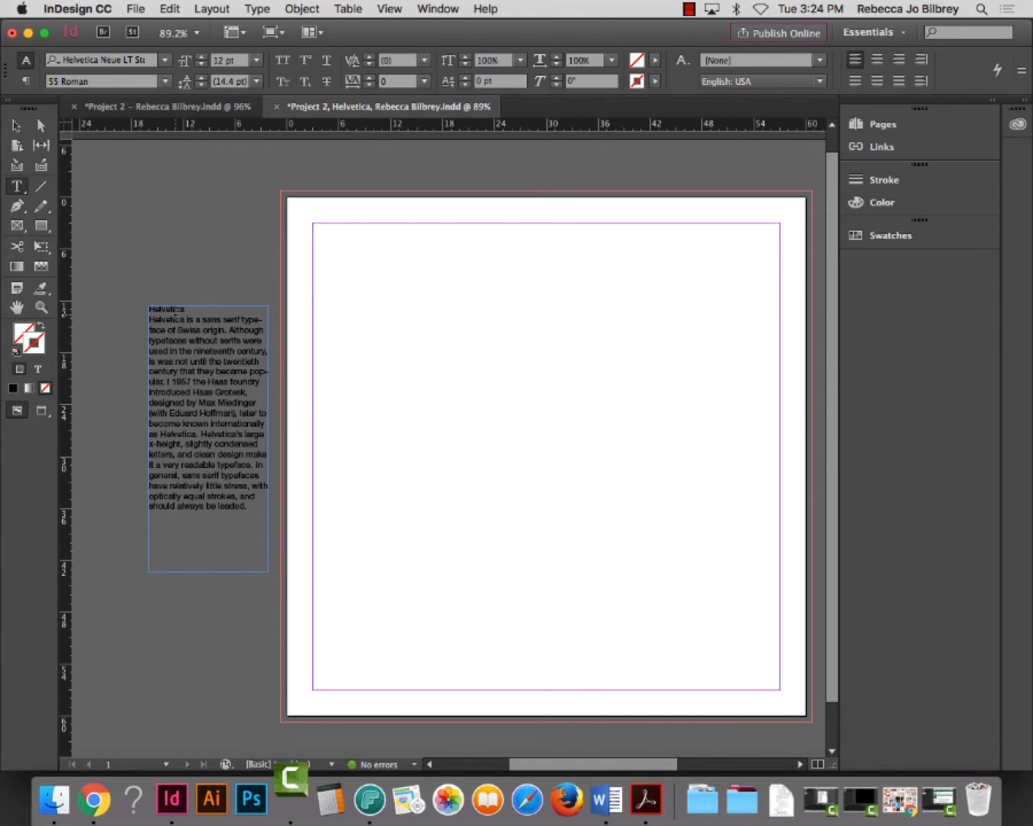
double_click(176, 310)
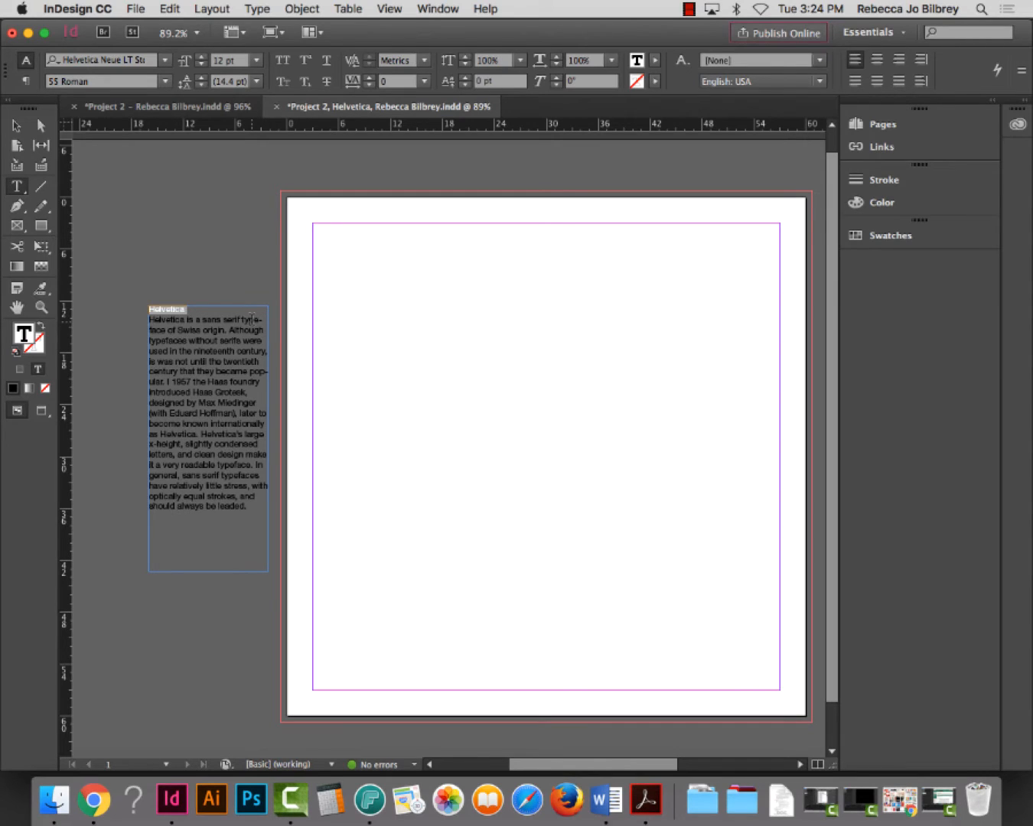
click(167, 309)
click(41, 306)
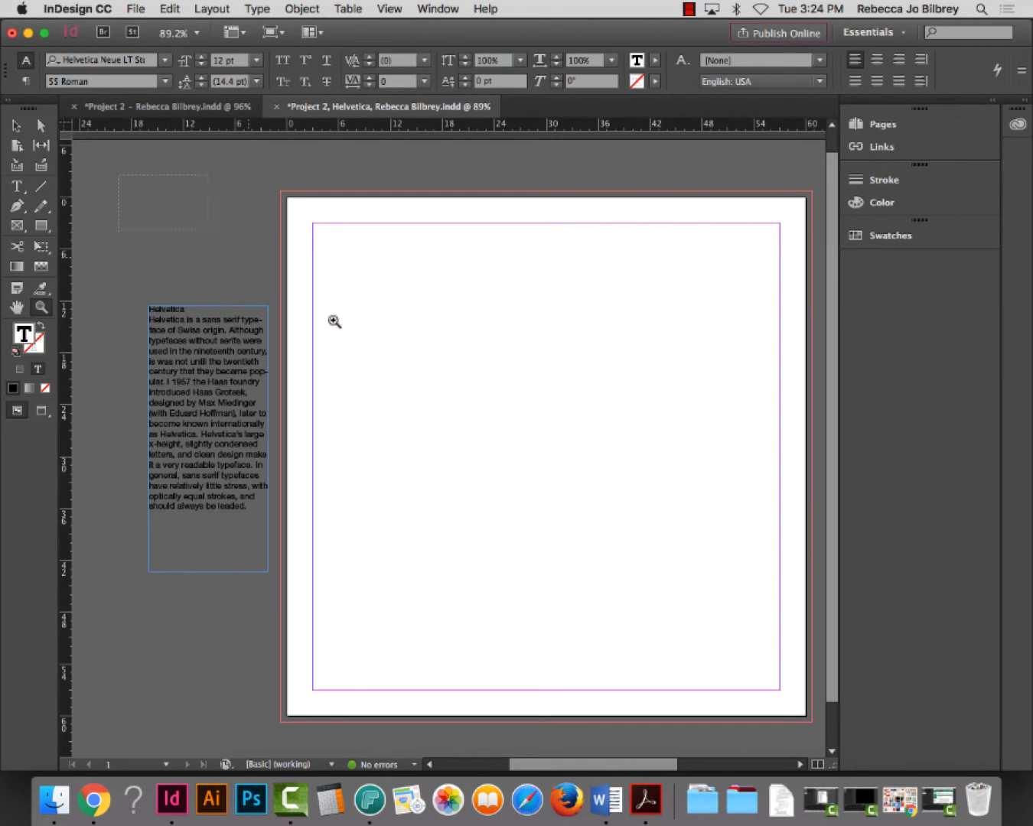
drag(334, 321, 702, 720)
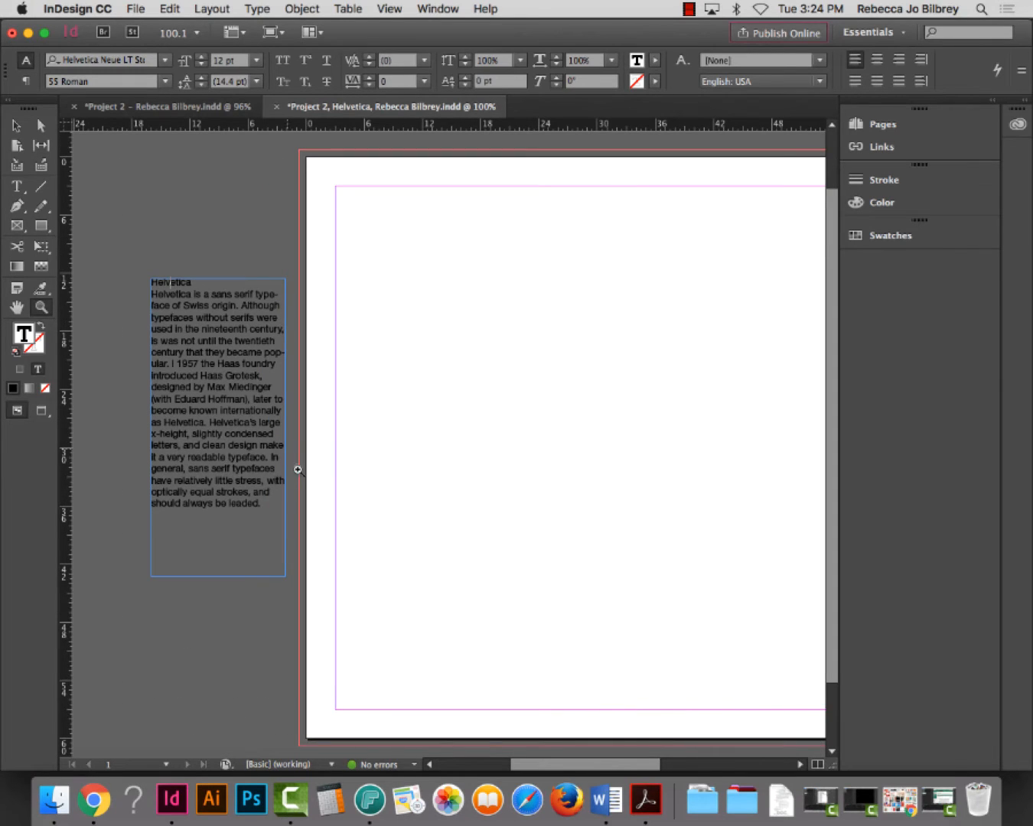
click(16, 185)
double_click(173, 282)
key(super+c)
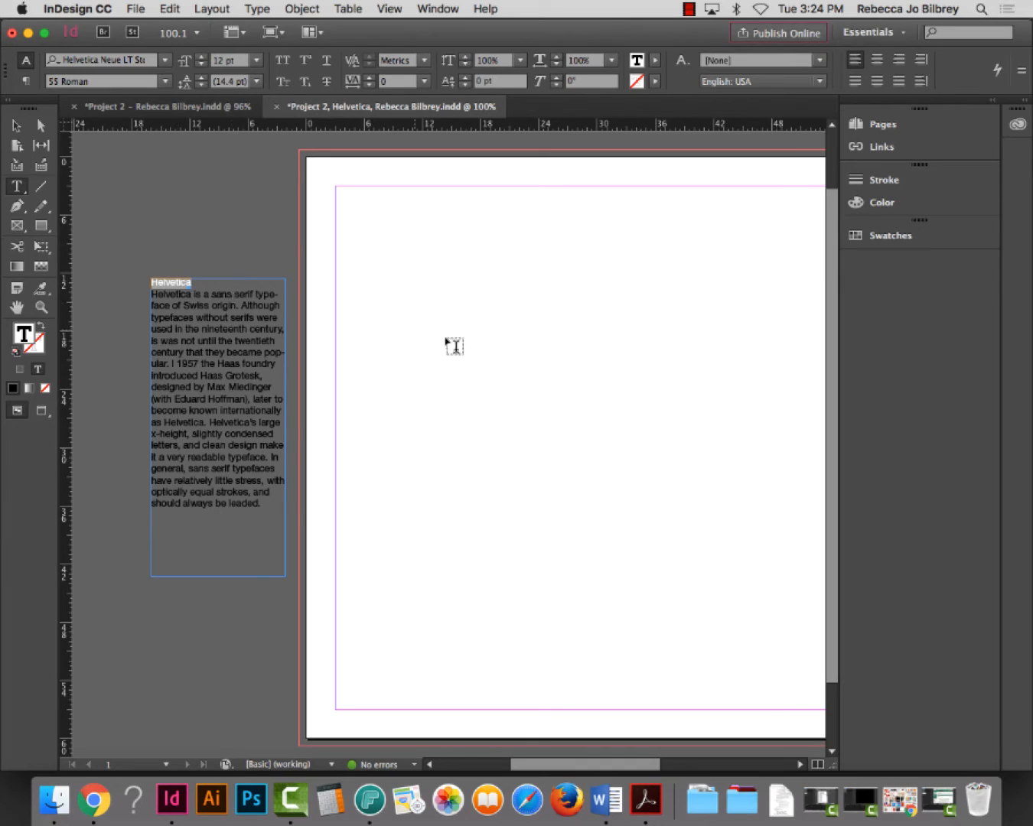
Draw a new text frame near the page's top-left and paste Helvetica into it
drag(374, 247, 522, 293)
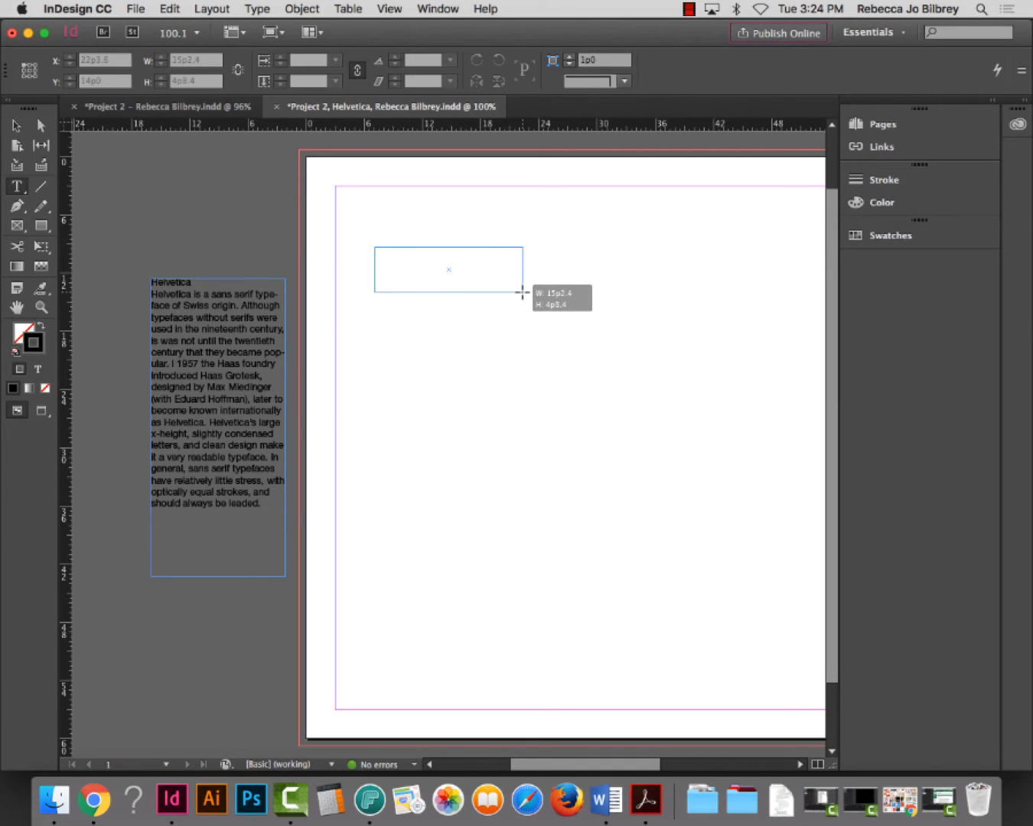
key(super+v)
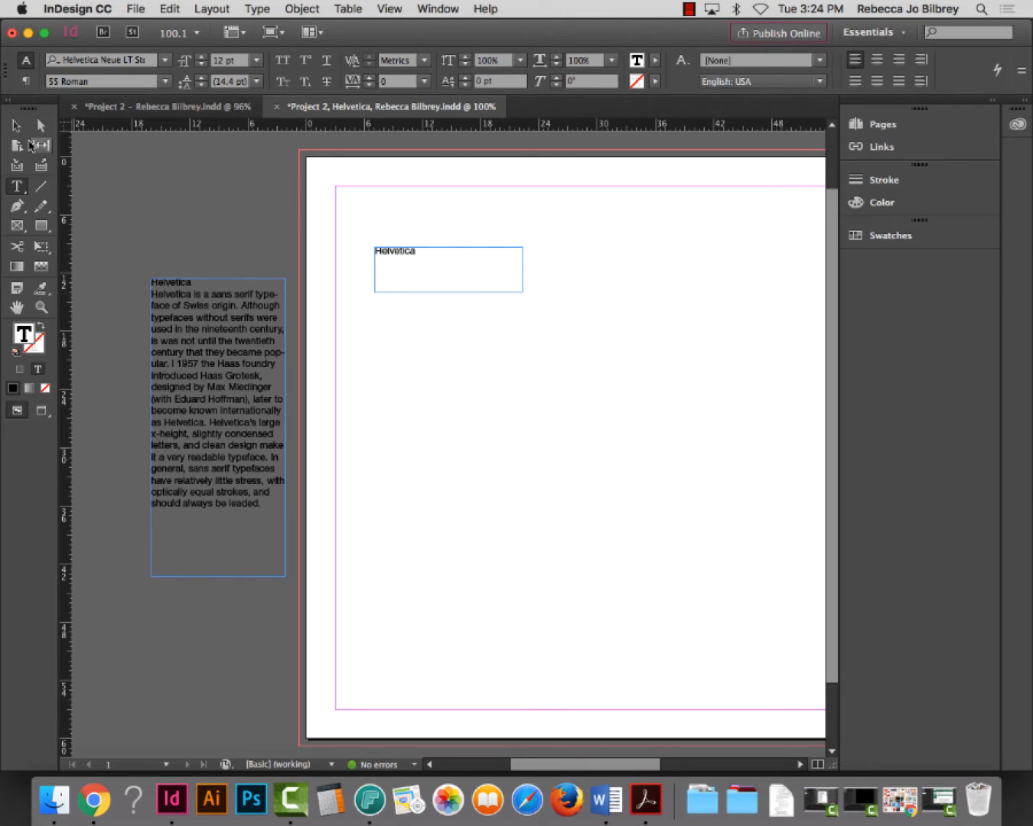
key(Escape)
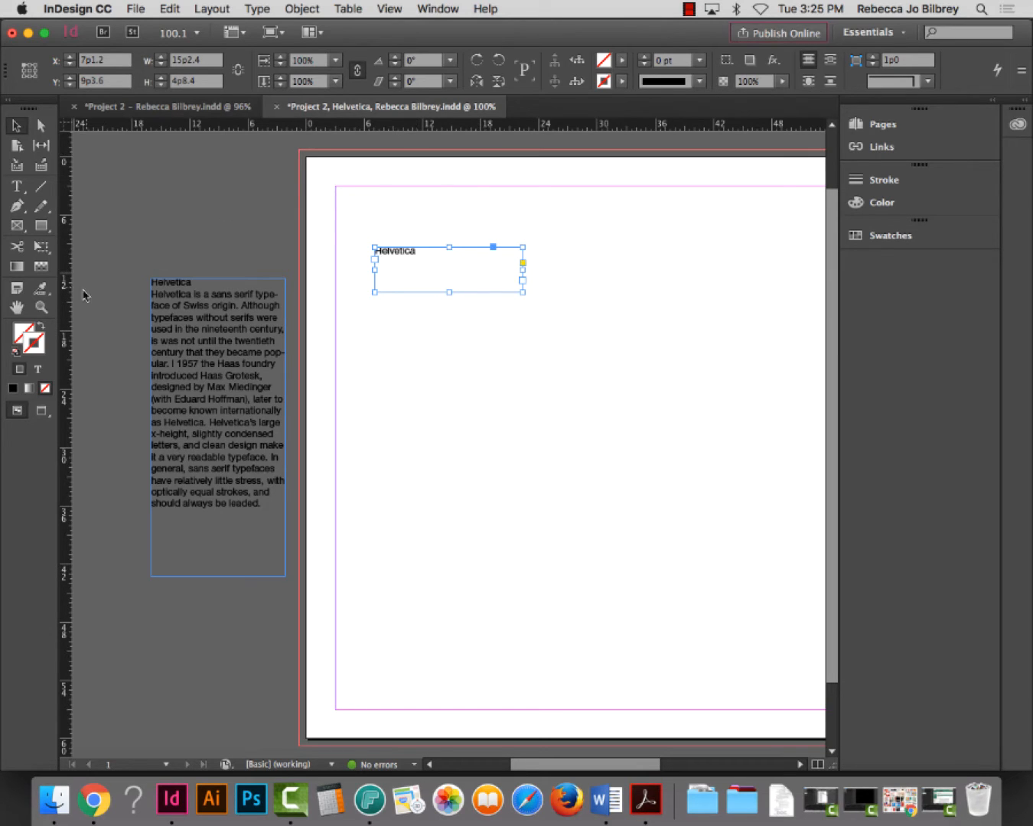
Zoom in on the Helvetica frame and shrink it to fit the word
click(40, 306)
drag(336, 190, 621, 395)
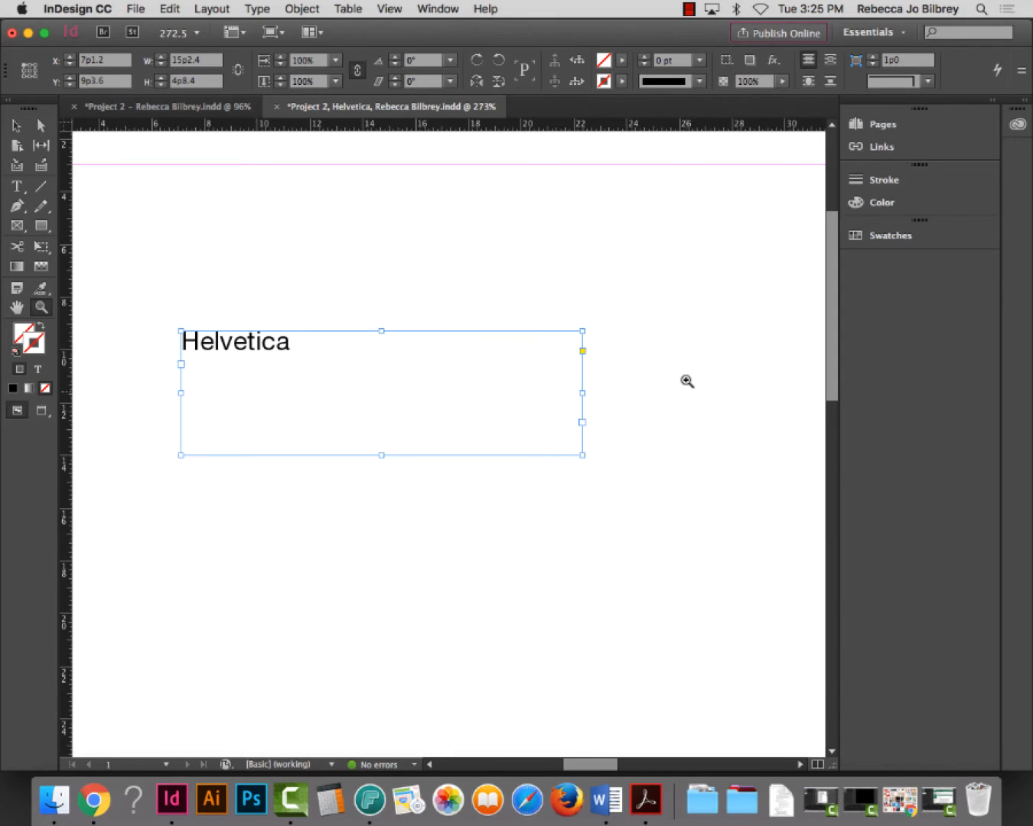
click(18, 126)
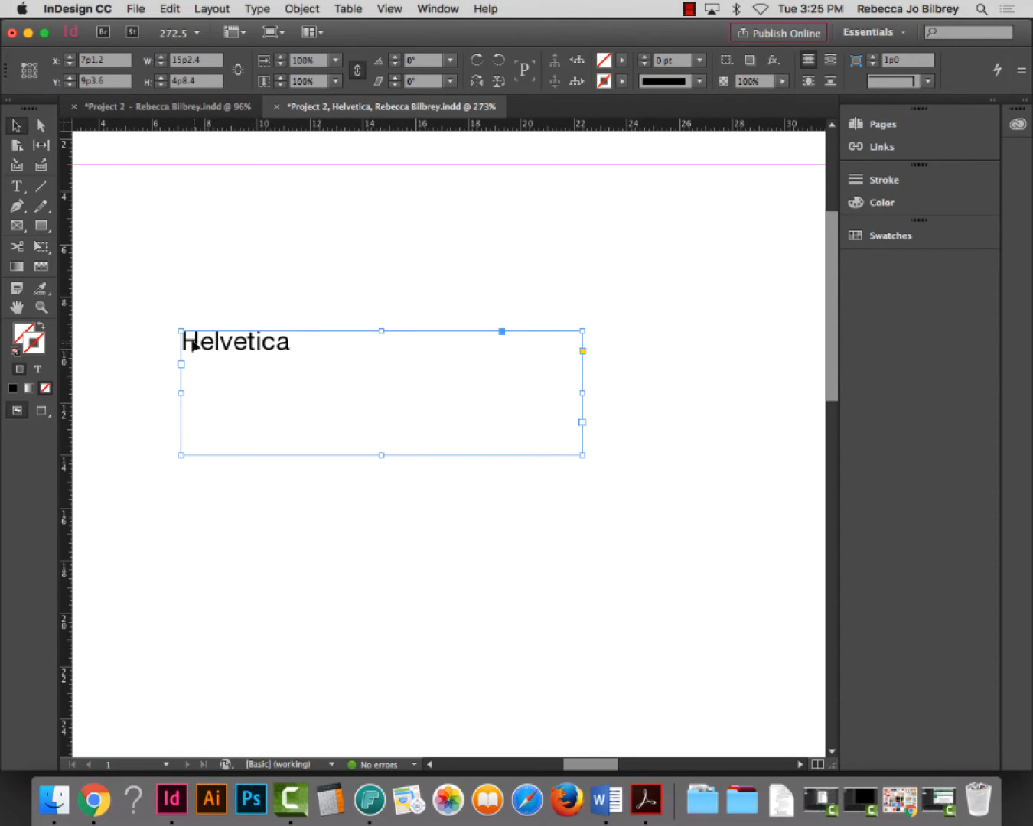
double_click(230, 351)
click(199, 343)
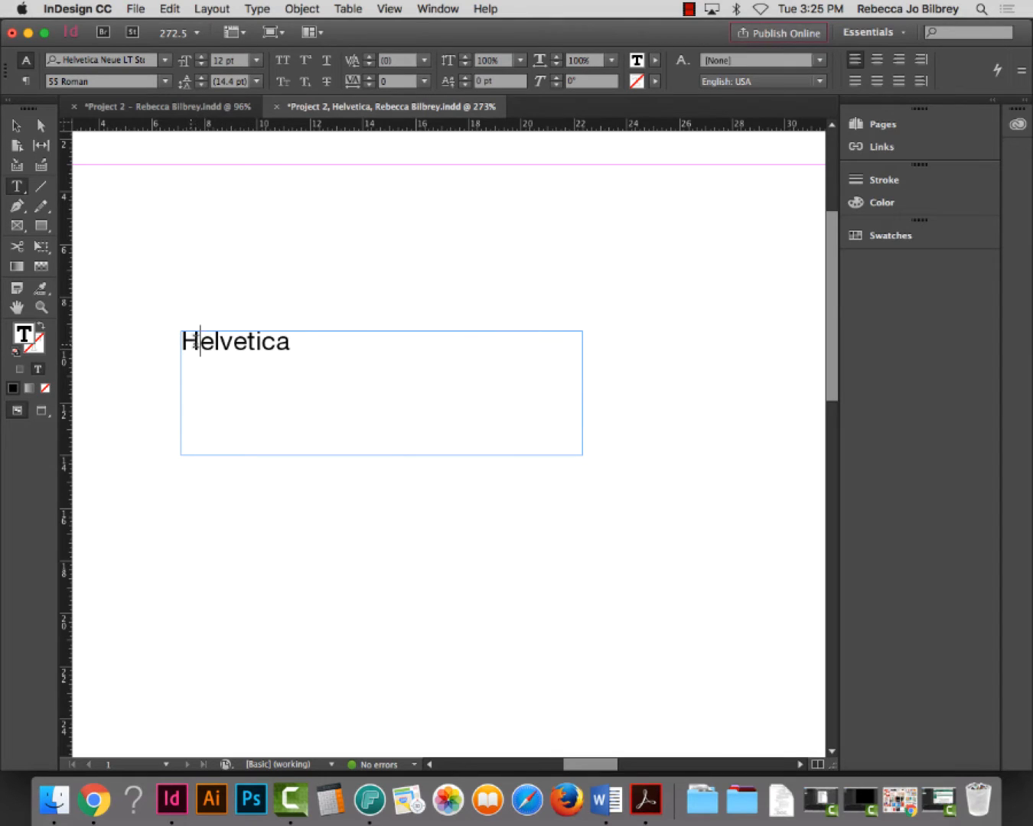
click(15, 126)
drag(583, 455, 260, 413)
Option-drag copies of the frame downward into a column of eight Helvetica frames
drag(260, 411, 269, 505)
drag(269, 505, 266, 542)
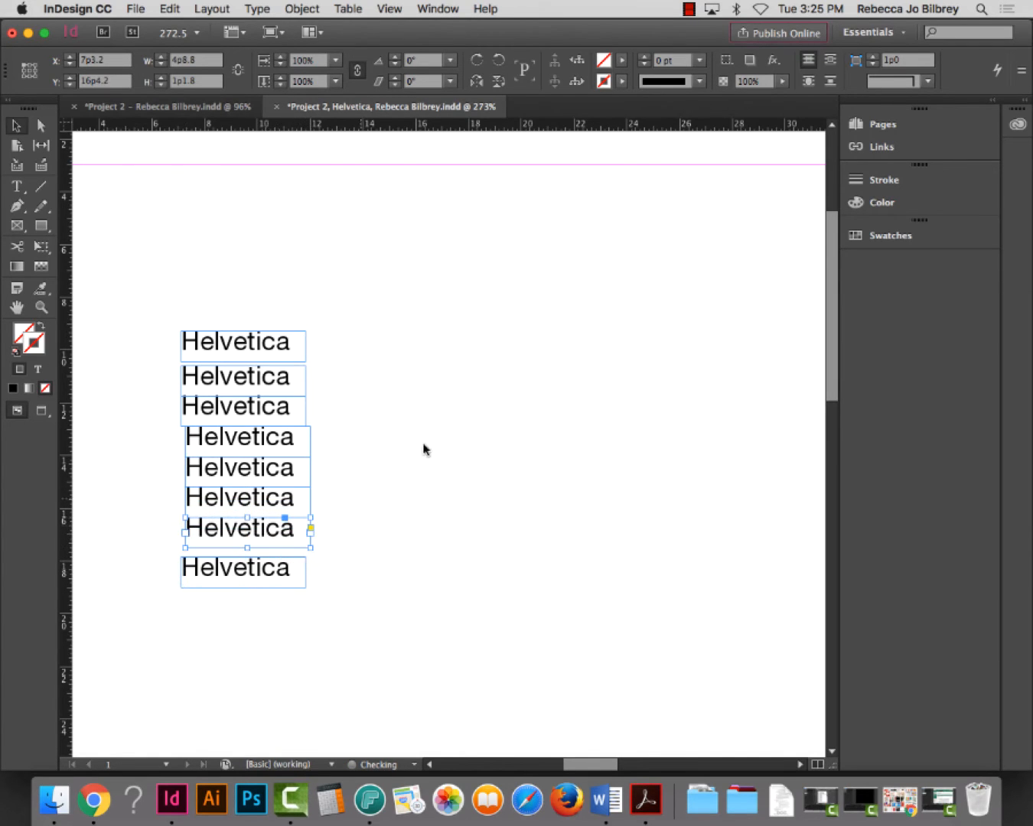
double_click(208, 344)
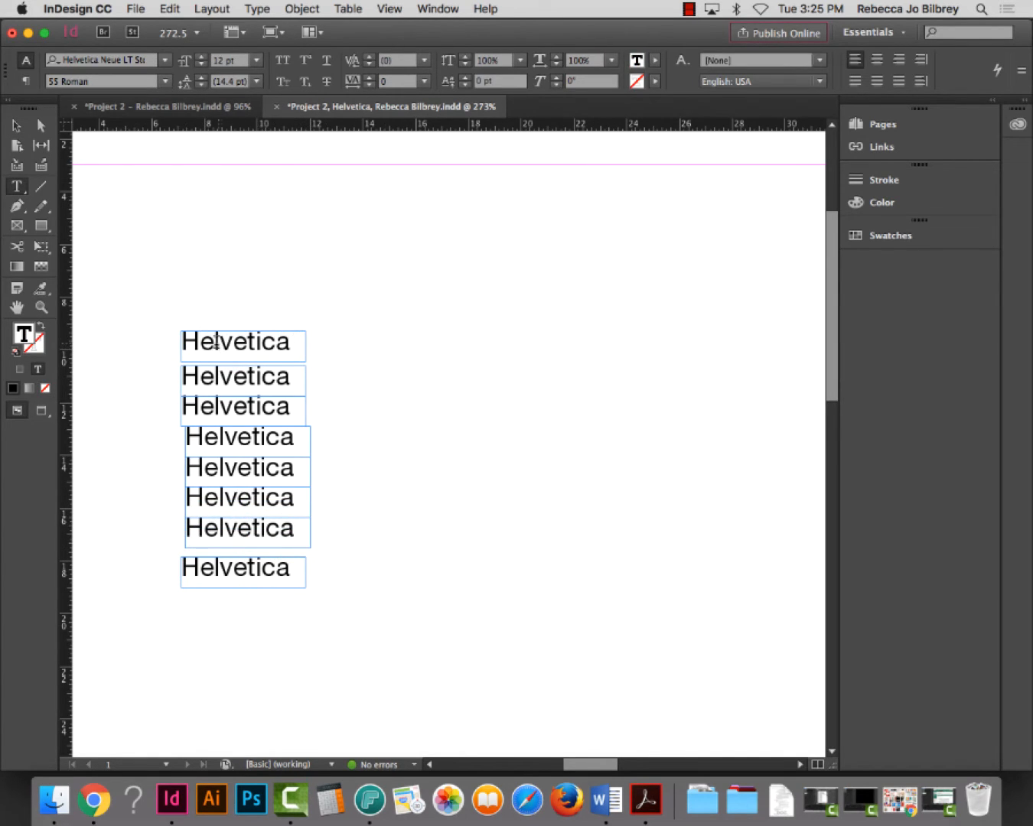
Cut the top frame down to H and retype the next three frames as e, l and v
key(shift+End)
key(BackSpace)
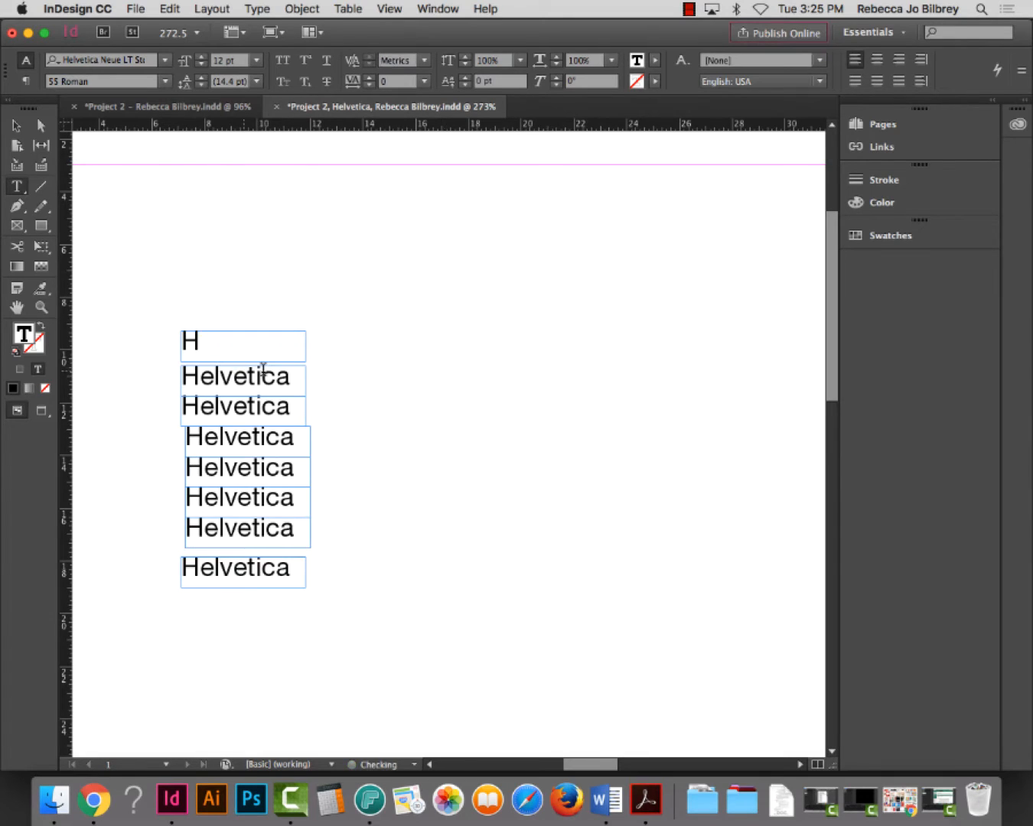
drag(291, 380, 164, 383)
text(e)
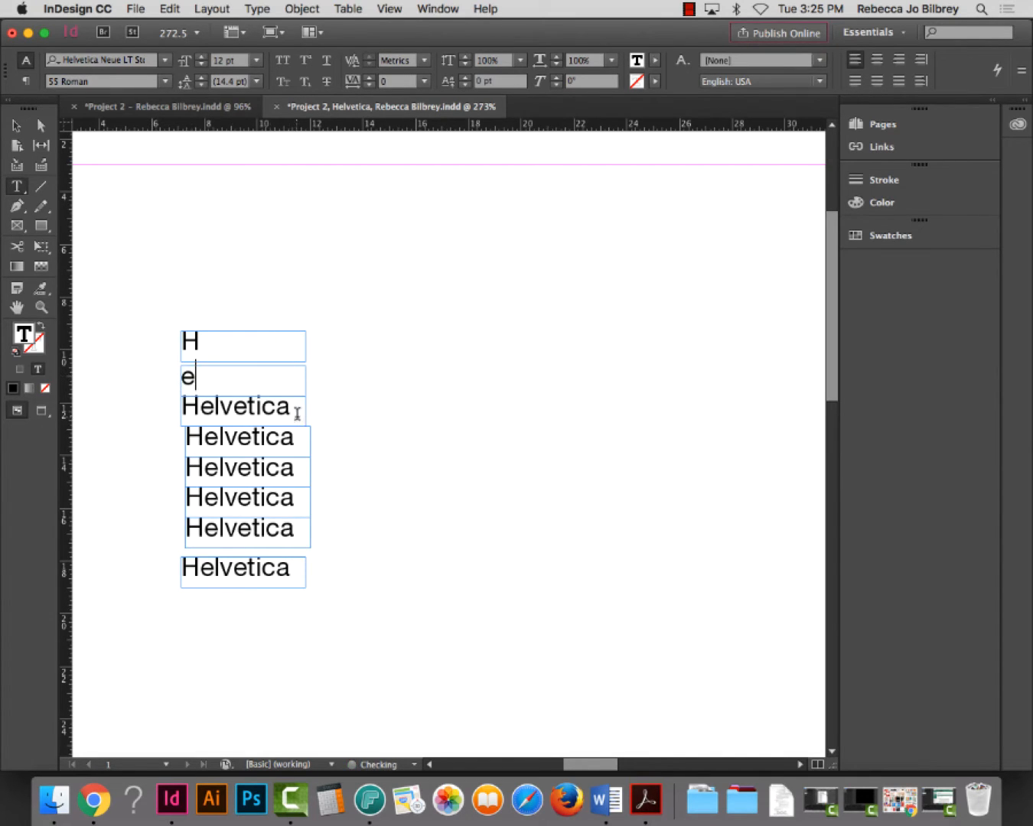
drag(295, 411, 132, 396)
text(l)
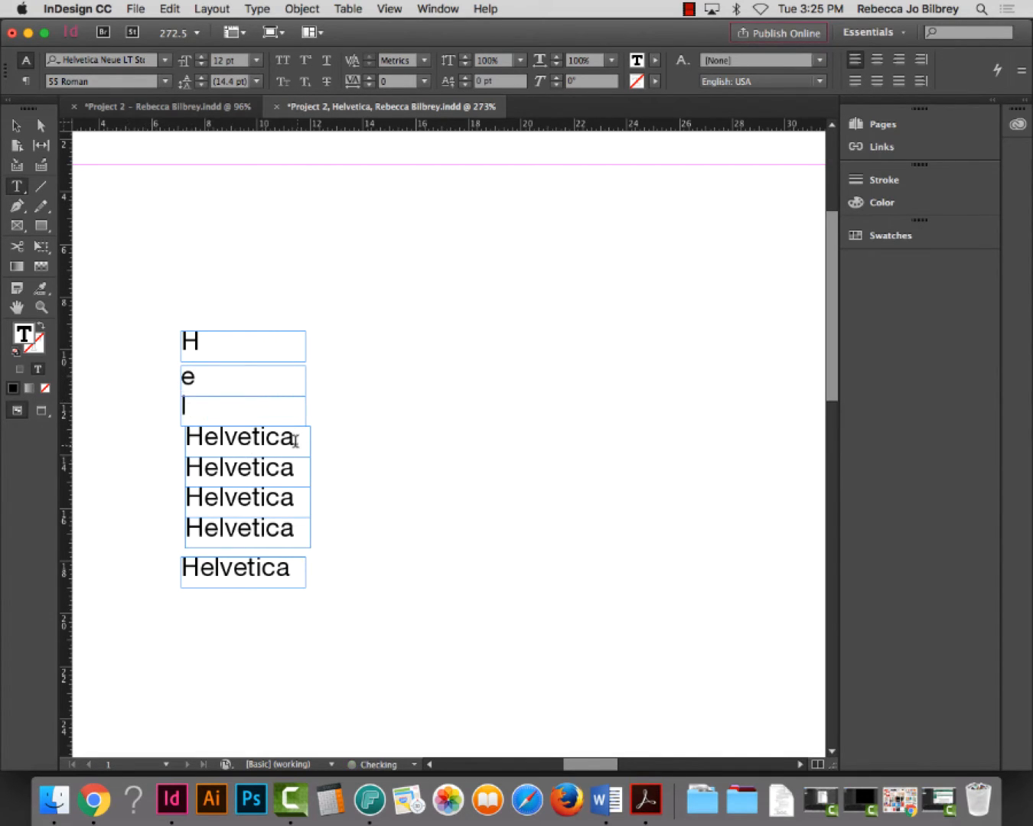
drag(295, 434, 127, 429)
text(v)
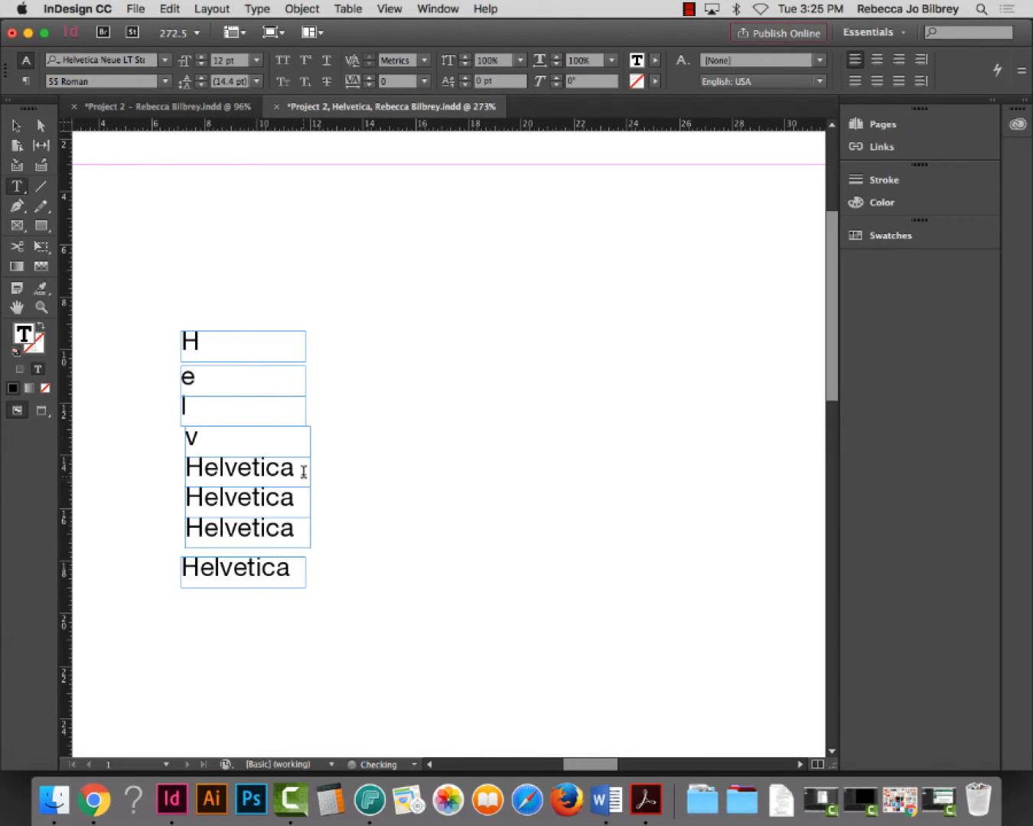
Retype the fifth through eighth frames as e, t, i and c
drag(301, 468, 145, 464)
text(e)
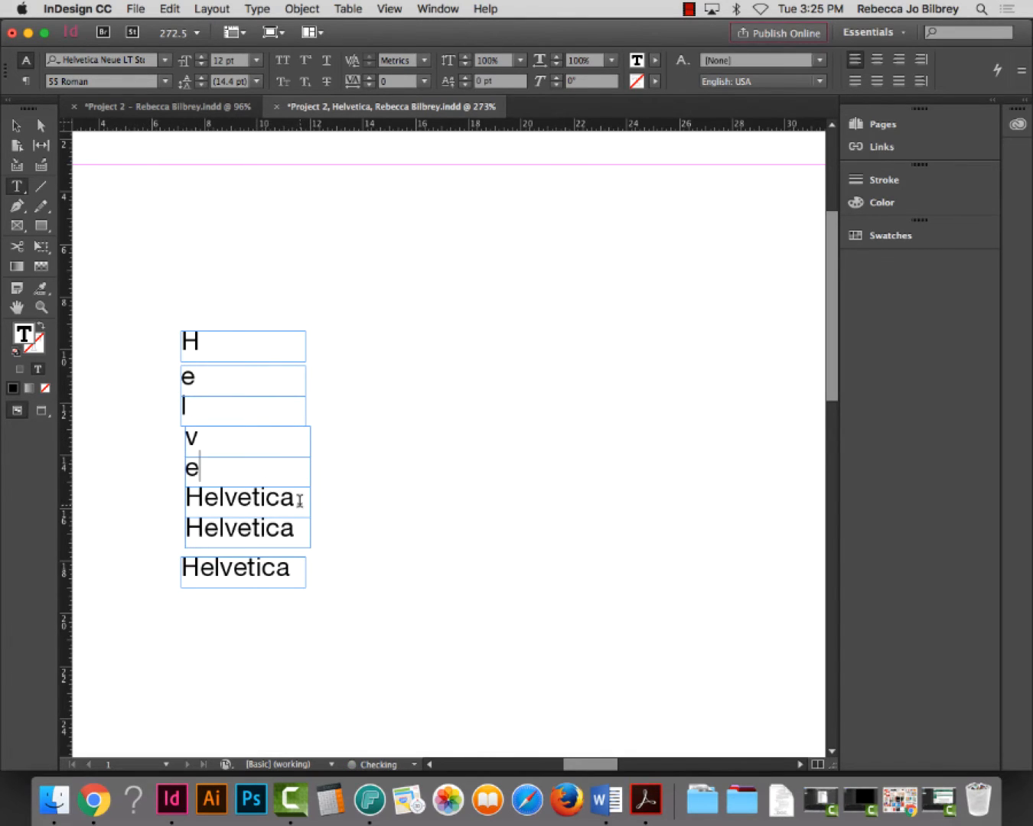
drag(301, 497, 125, 497)
text(t)
drag(296, 533, 118, 528)
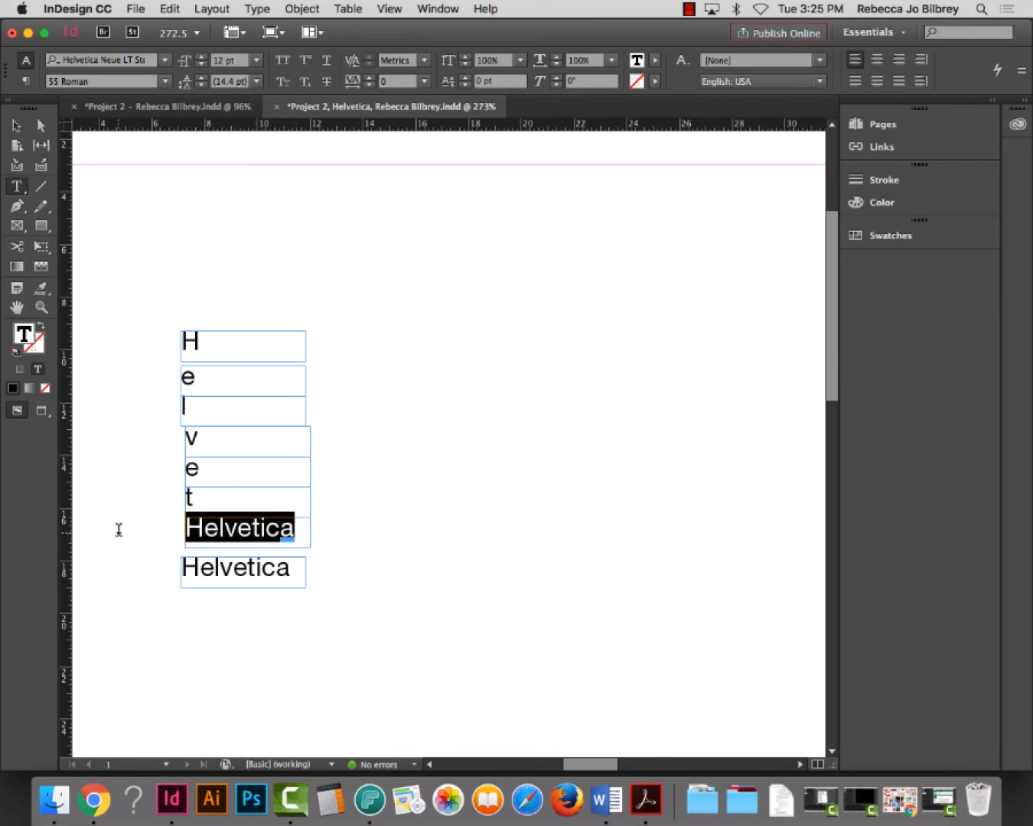
text(i)
drag(292, 568, 123, 566)
text(c)
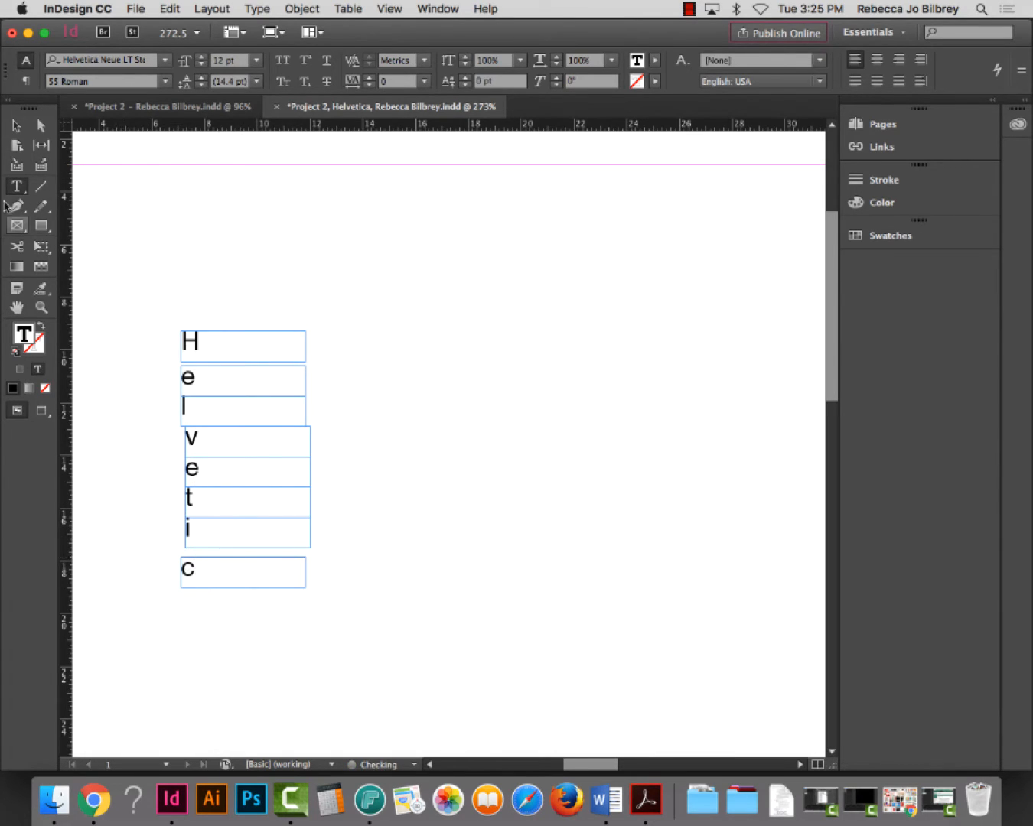
Duplicate the c frame below the column and change its letter to a
click(16, 125)
drag(202, 573, 208, 613)
double_click(197, 608)
double_click(192, 609)
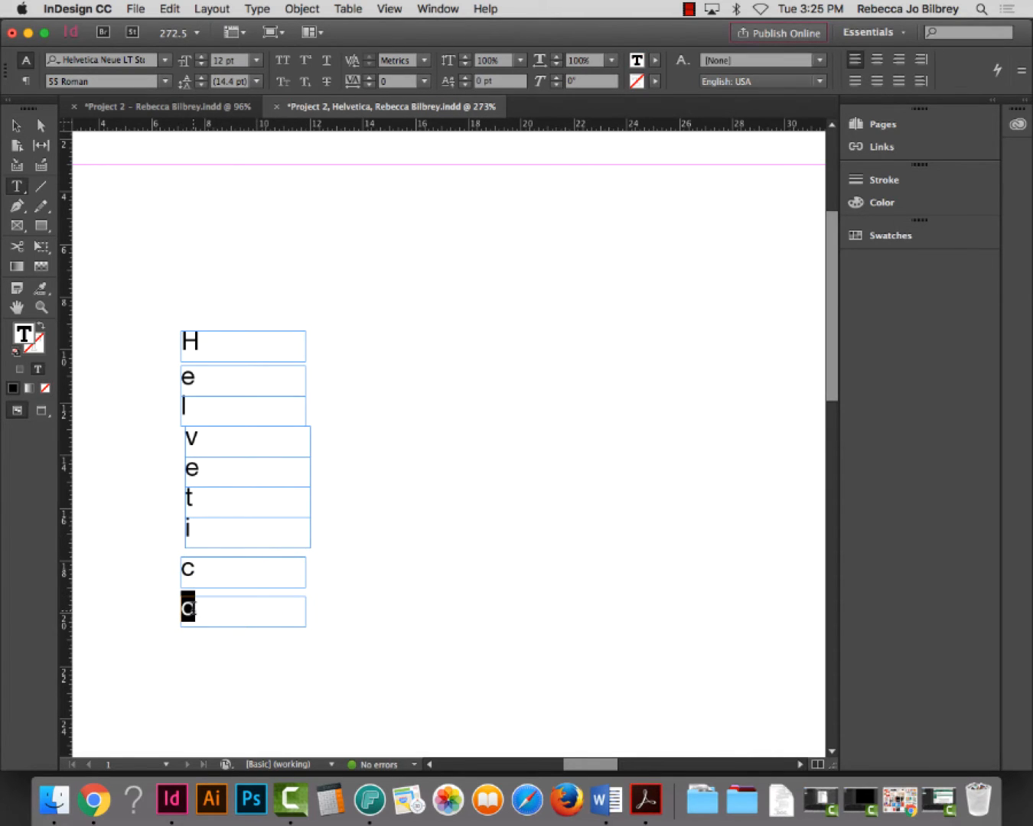
text(a)
key(Escape)
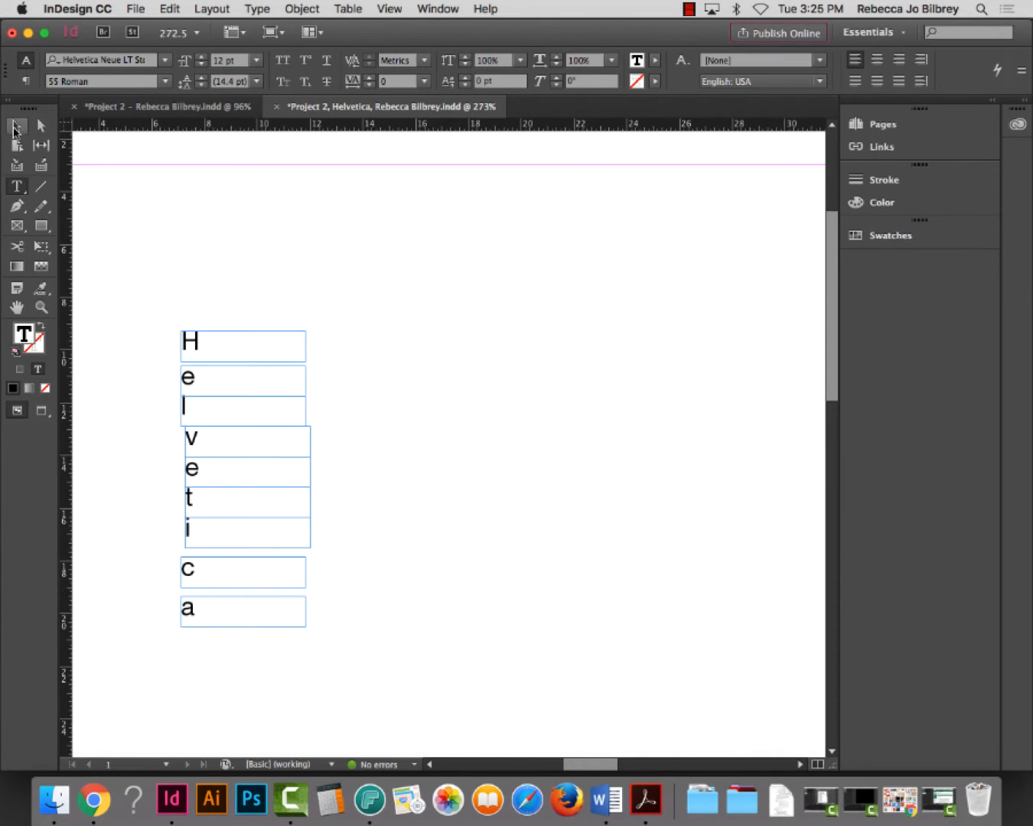
Fit the H, e, l and v frames tightly around their letters
click(363, 332)
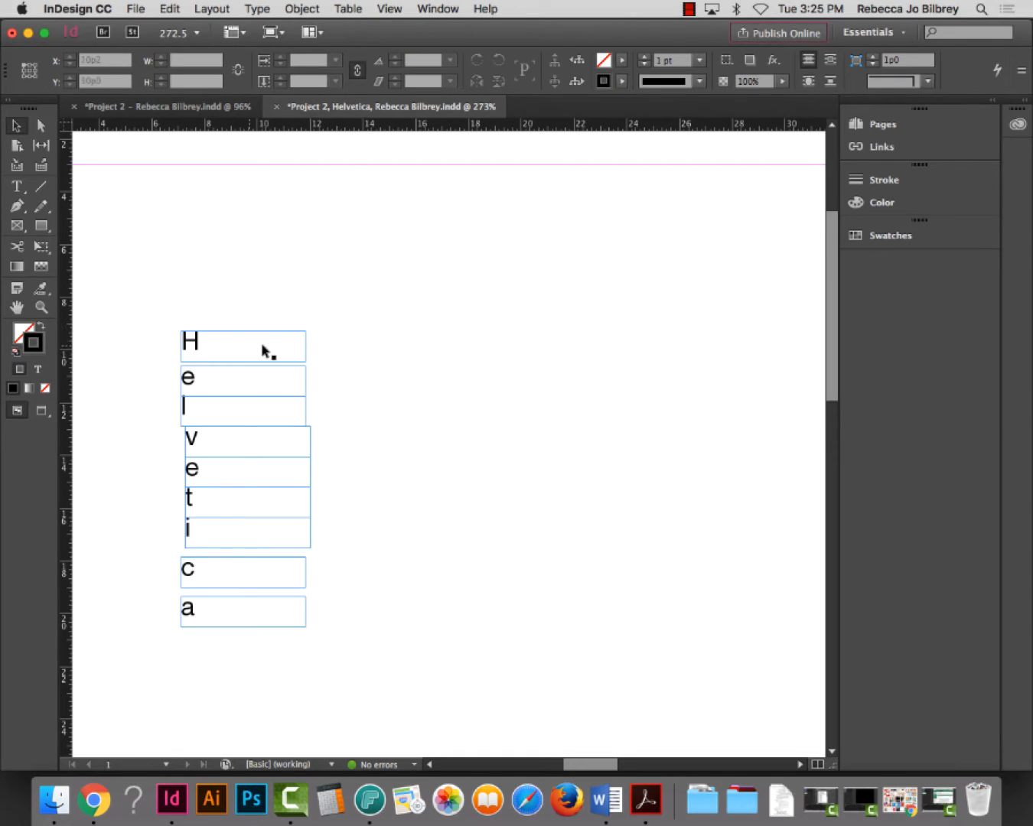
click(303, 346)
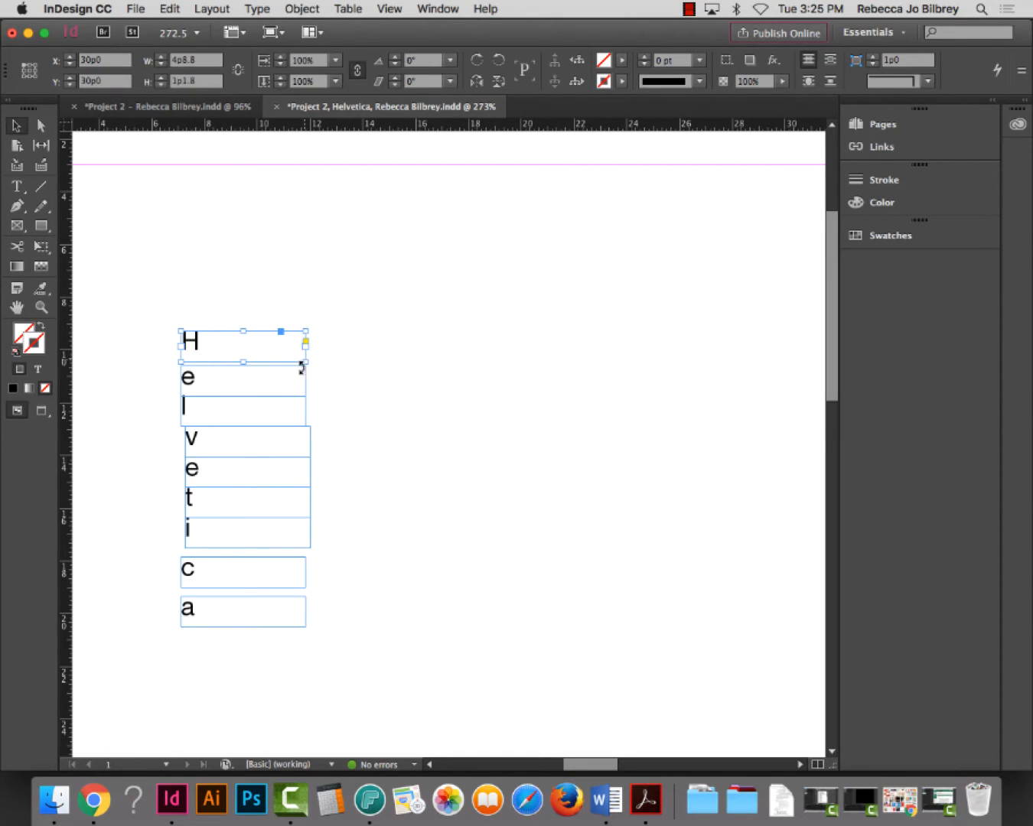
double_click(301, 358)
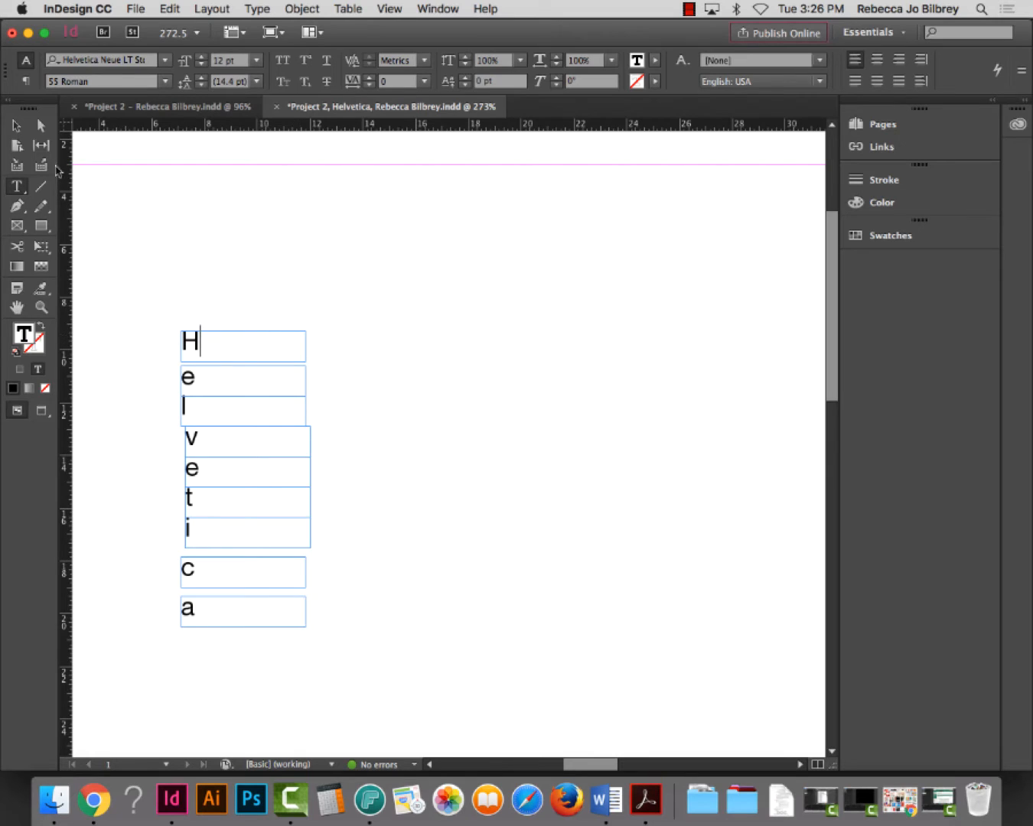
key(Escape)
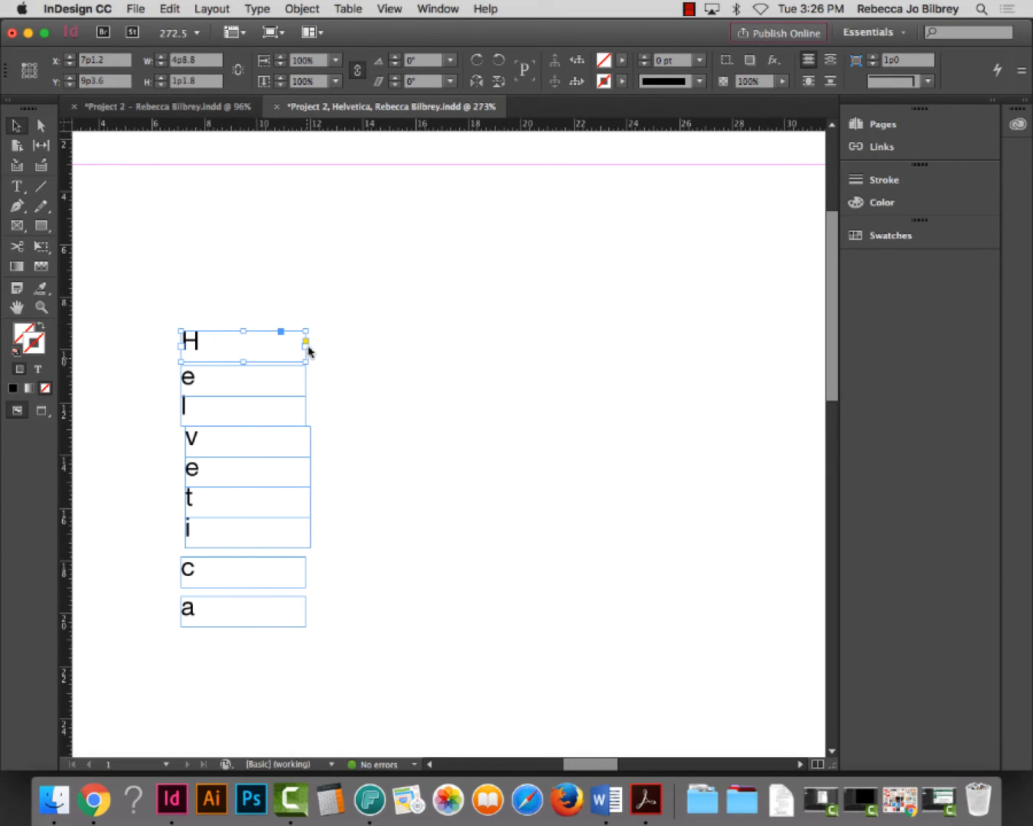
double_click(306, 332)
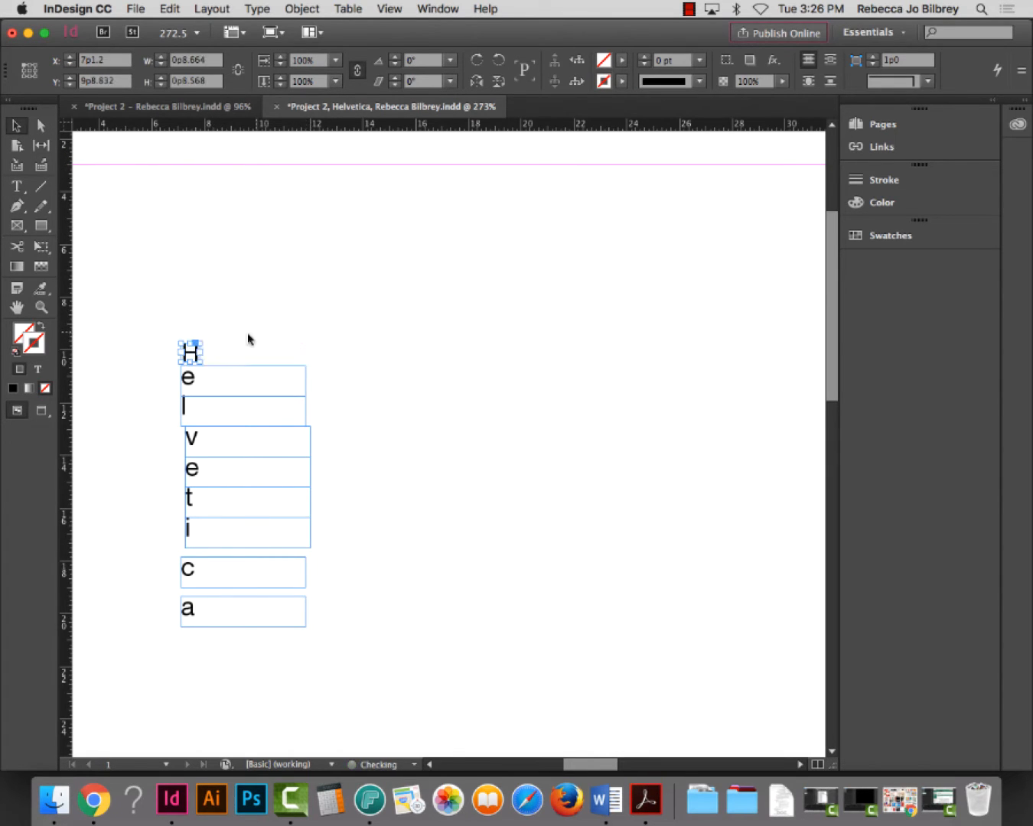
click(300, 375)
double_click(304, 367)
click(300, 402)
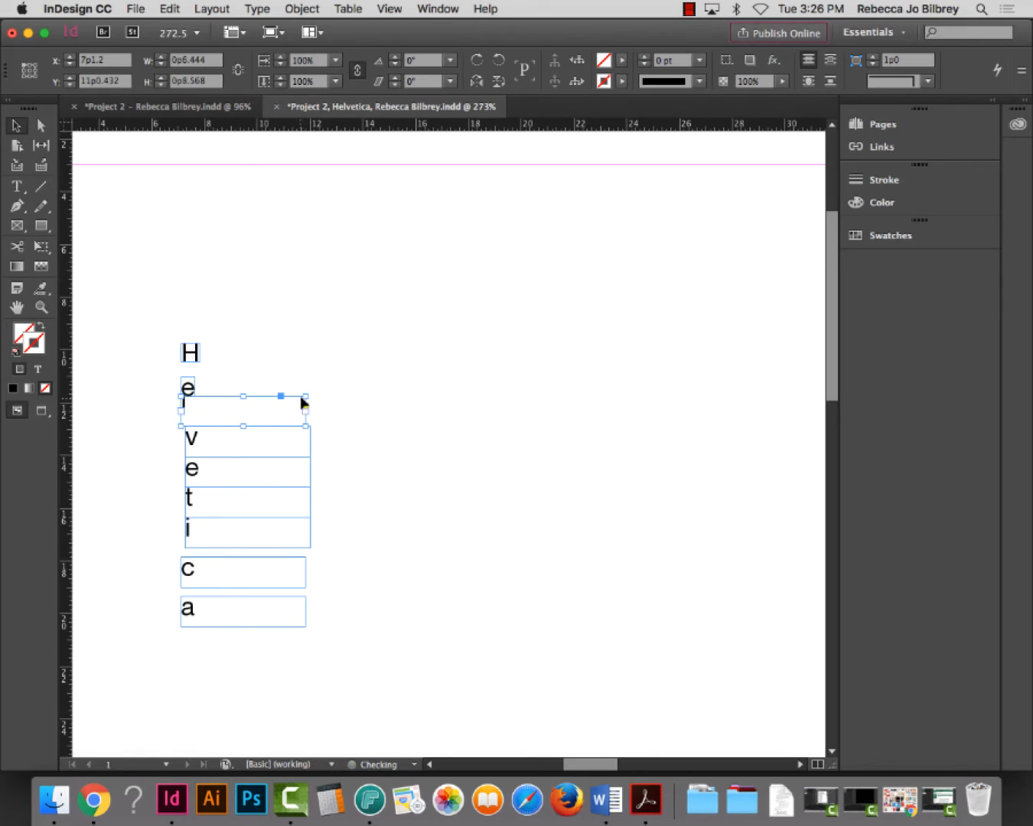
double_click(303, 397)
click(310, 427)
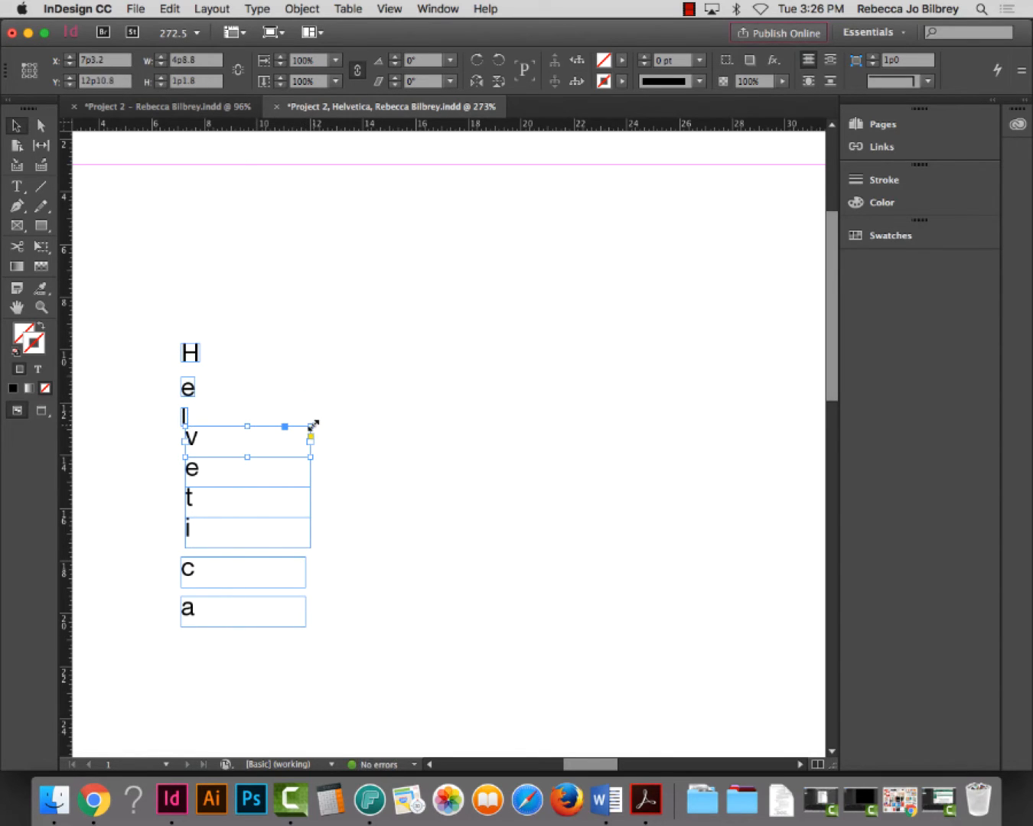
double_click(311, 425)
Fit the remaining e, t, i, c and a frames tightly around their letters
click(310, 456)
double_click(310, 456)
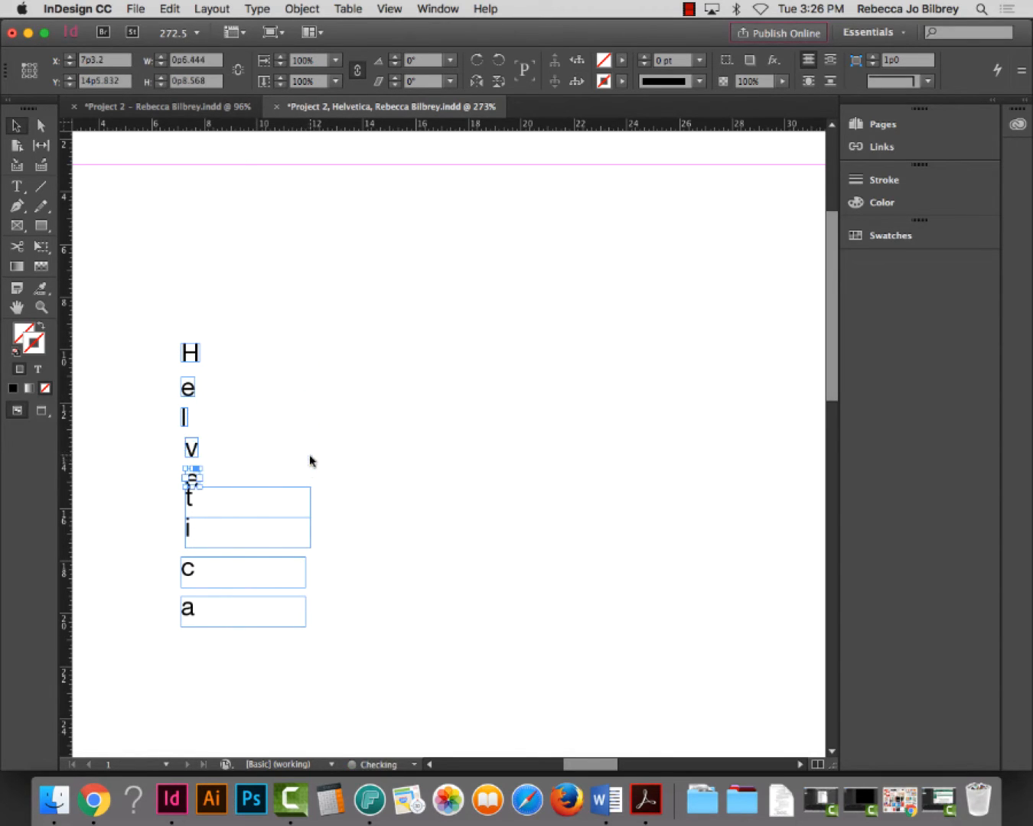
click(297, 498)
double_click(310, 488)
click(305, 519)
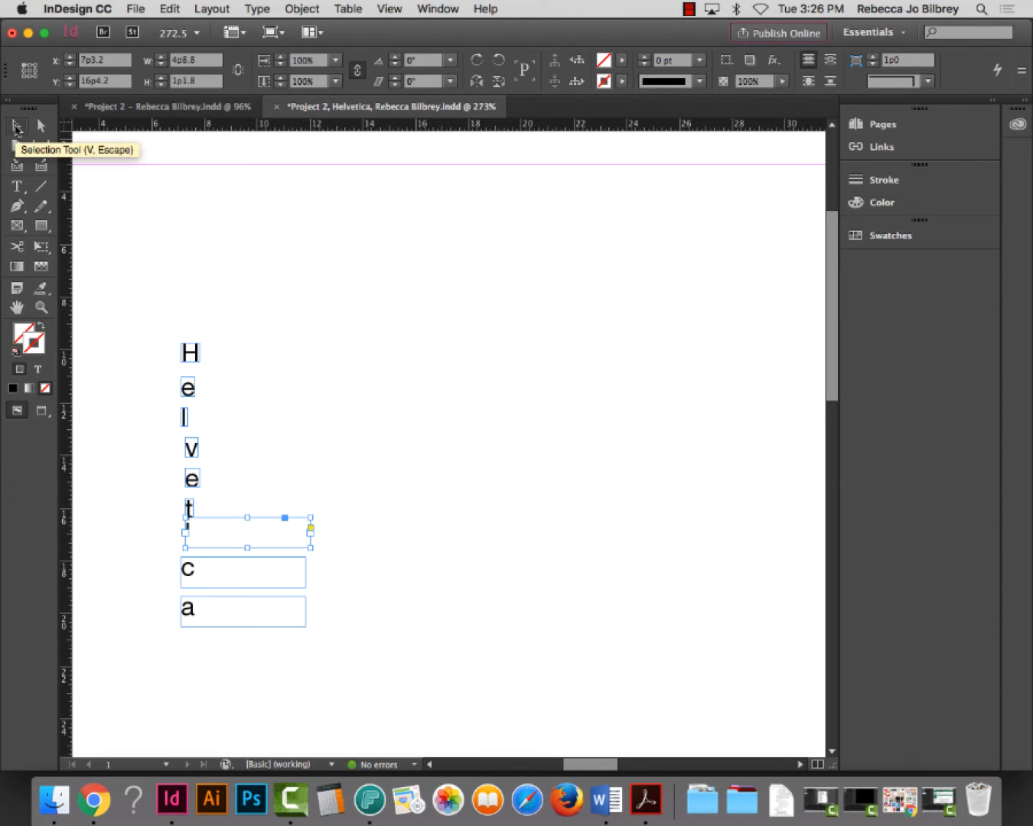
double_click(311, 517)
click(300, 562)
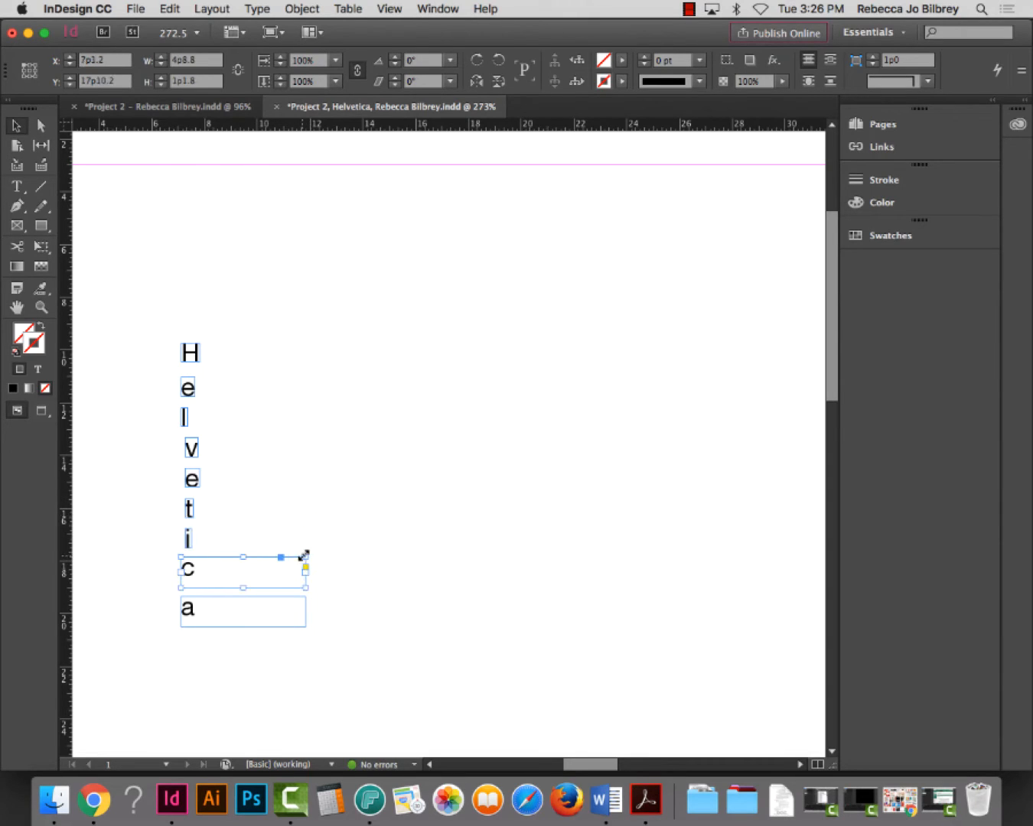
double_click(303, 556)
click(273, 616)
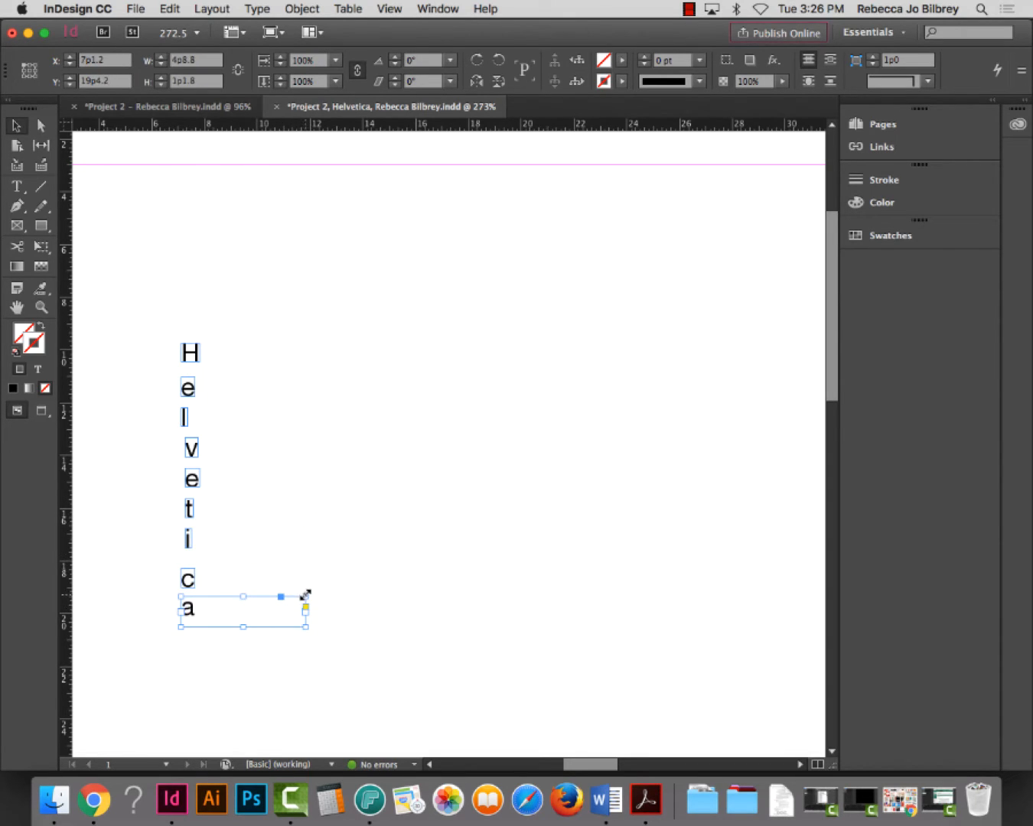
double_click(304, 594)
click(336, 484)
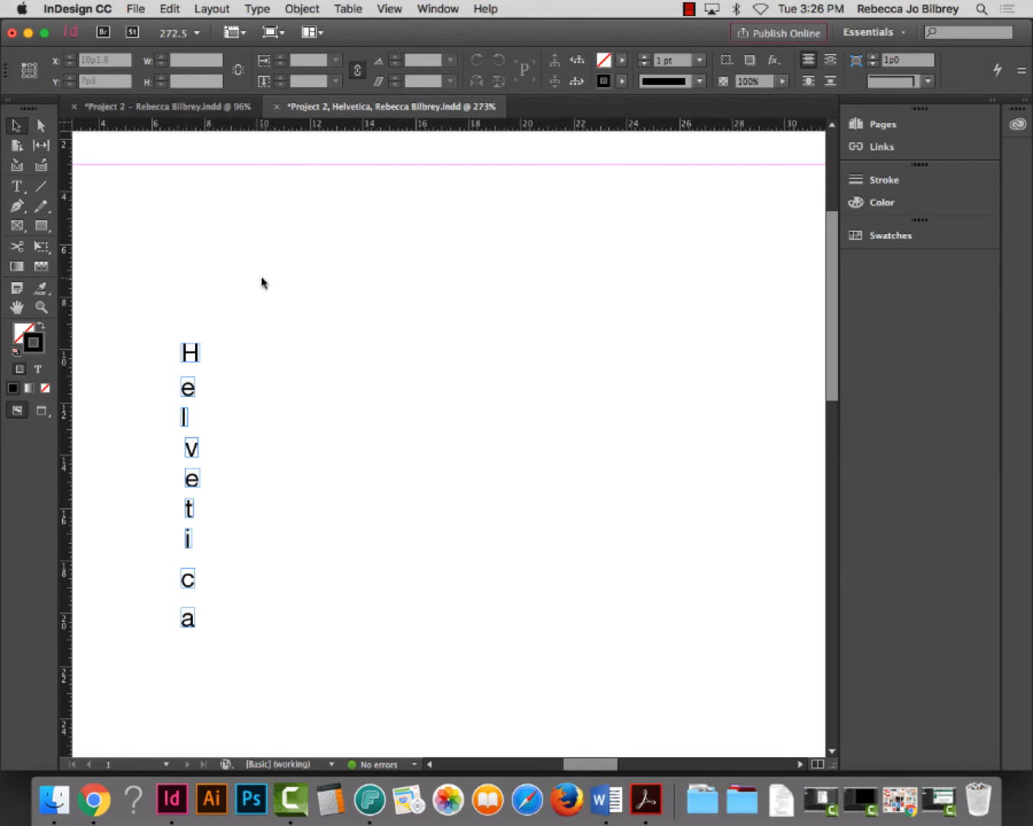
Drag the H frame down and right, away from the e-l-v-e-t-i-c-a column
key(super+0)
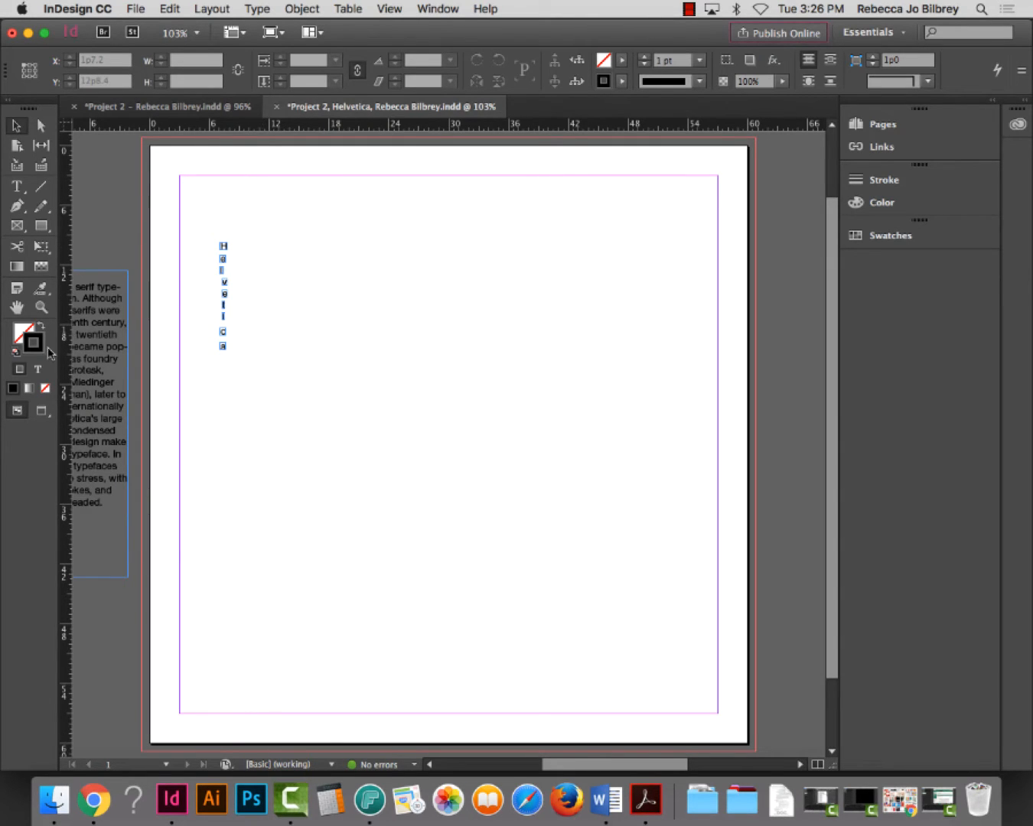
click(41, 309)
drag(189, 210, 477, 487)
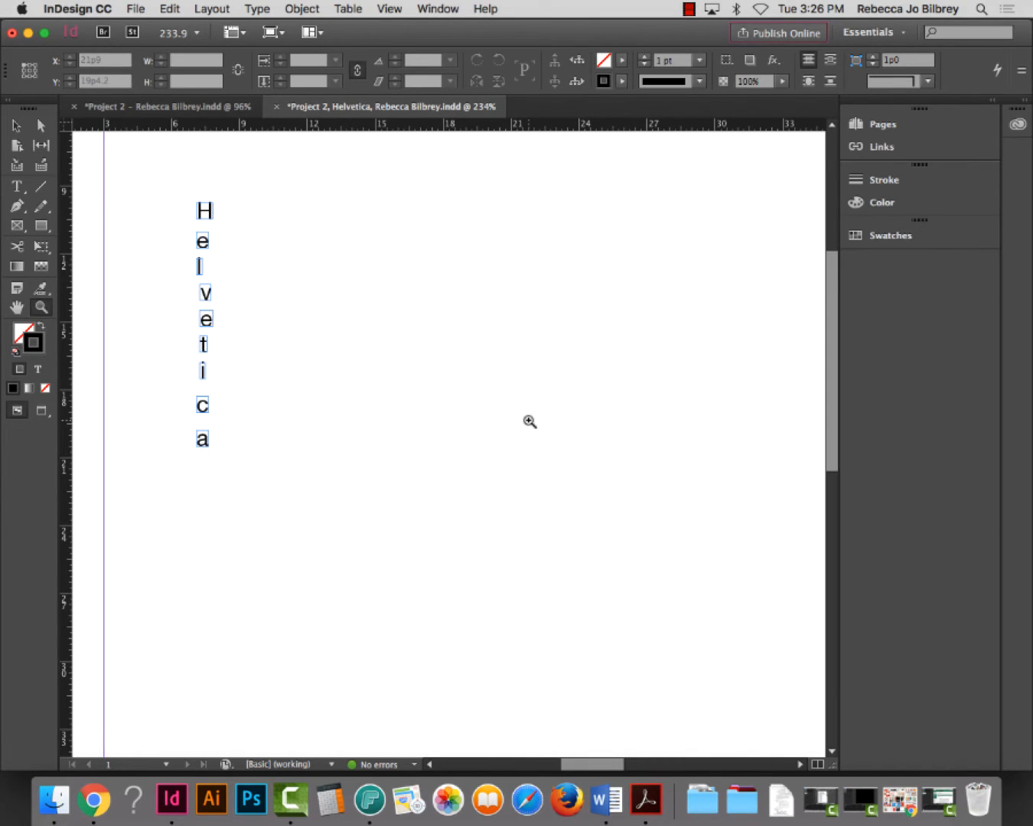
click(16, 125)
click(208, 213)
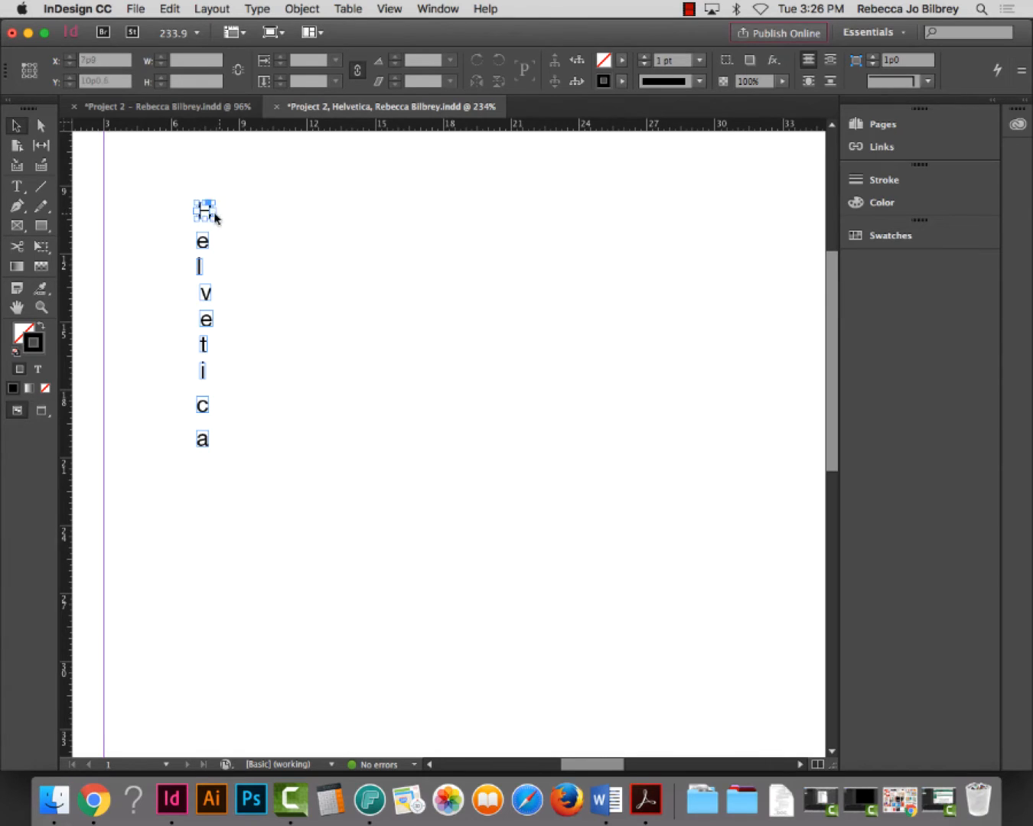
drag(205, 214, 364, 389)
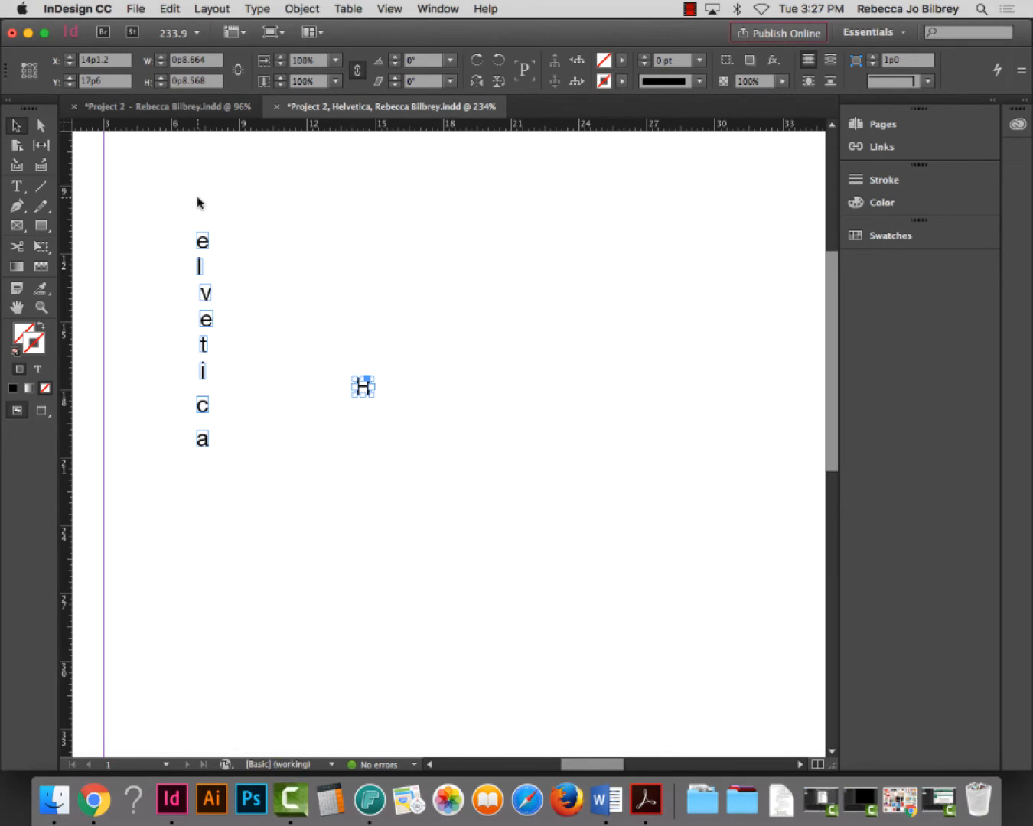
Zoom in around the vertical letters and the moved H, then select the H frame
key(super+minus)
key(super+minus)
key(super+minus)
key(super+minus)
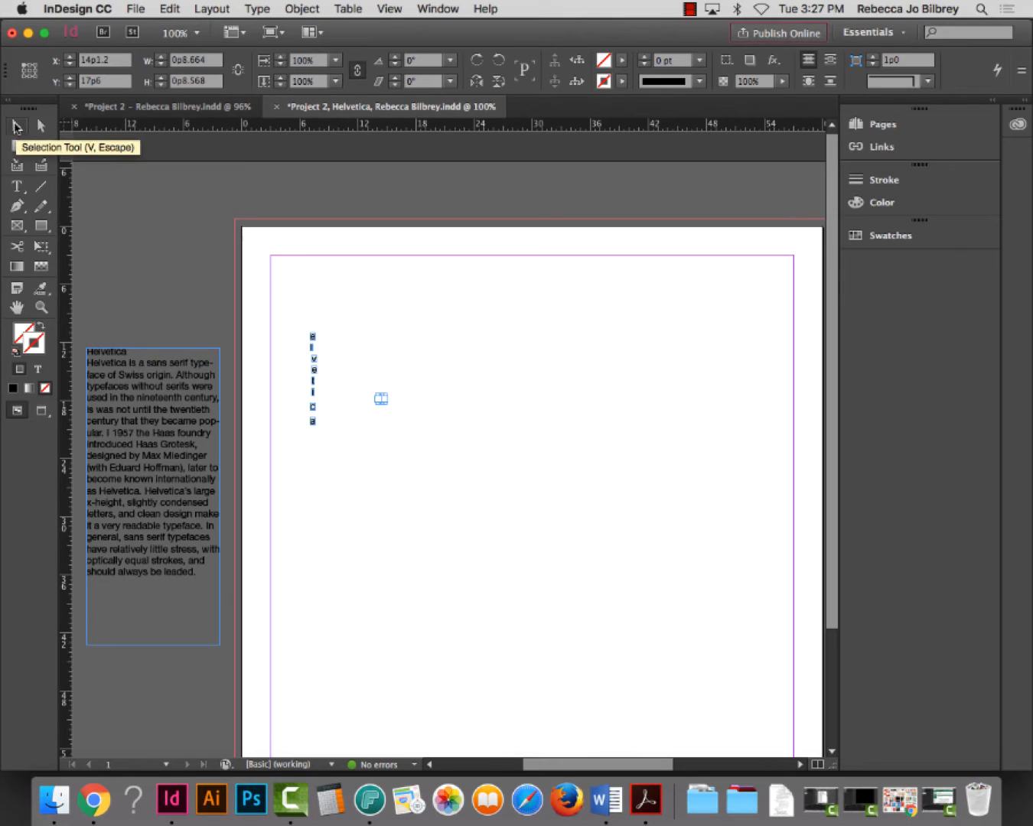
click(41, 307)
drag(274, 334, 527, 519)
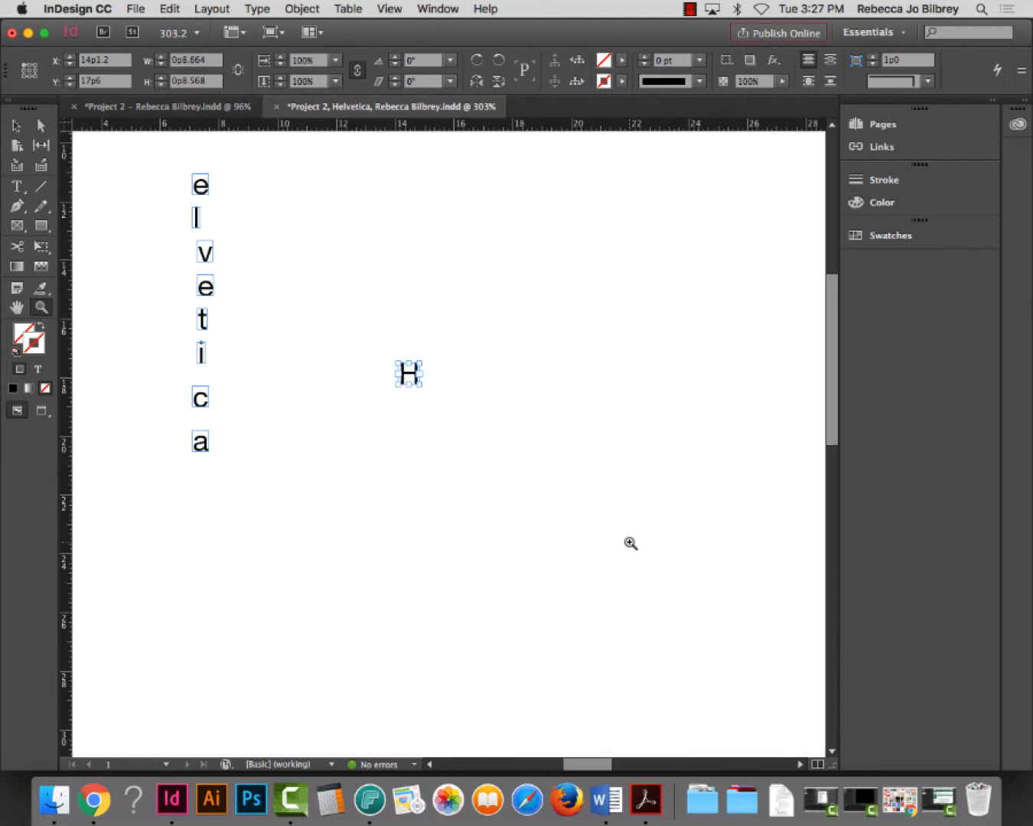
click(18, 127)
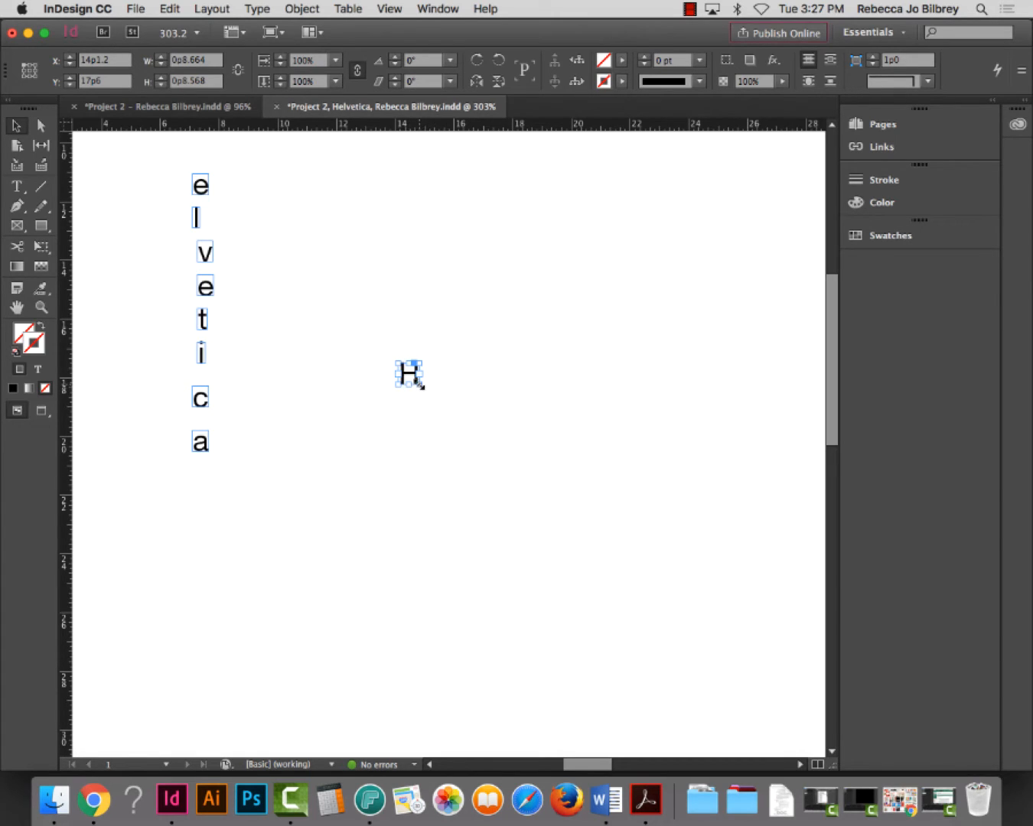
click(419, 385)
Scale the H frame up to a large letter about 24 picas square
drag(419, 385, 704, 587)
key(super+0)
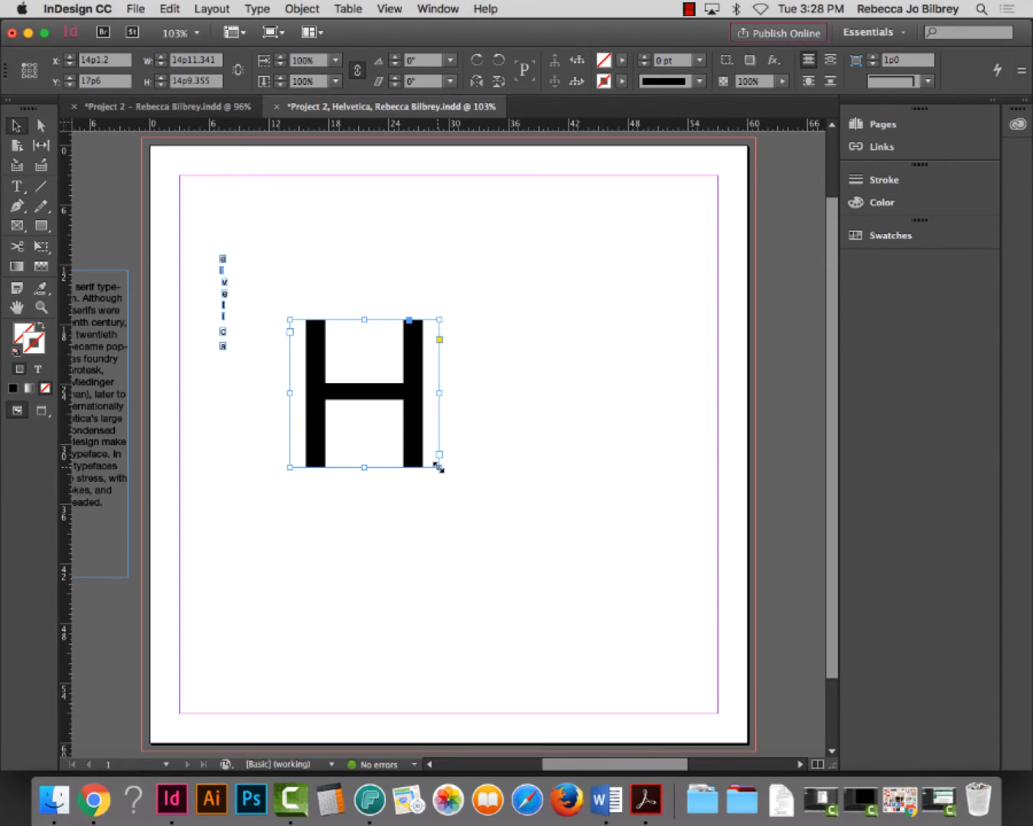
drag(437, 465, 640, 662)
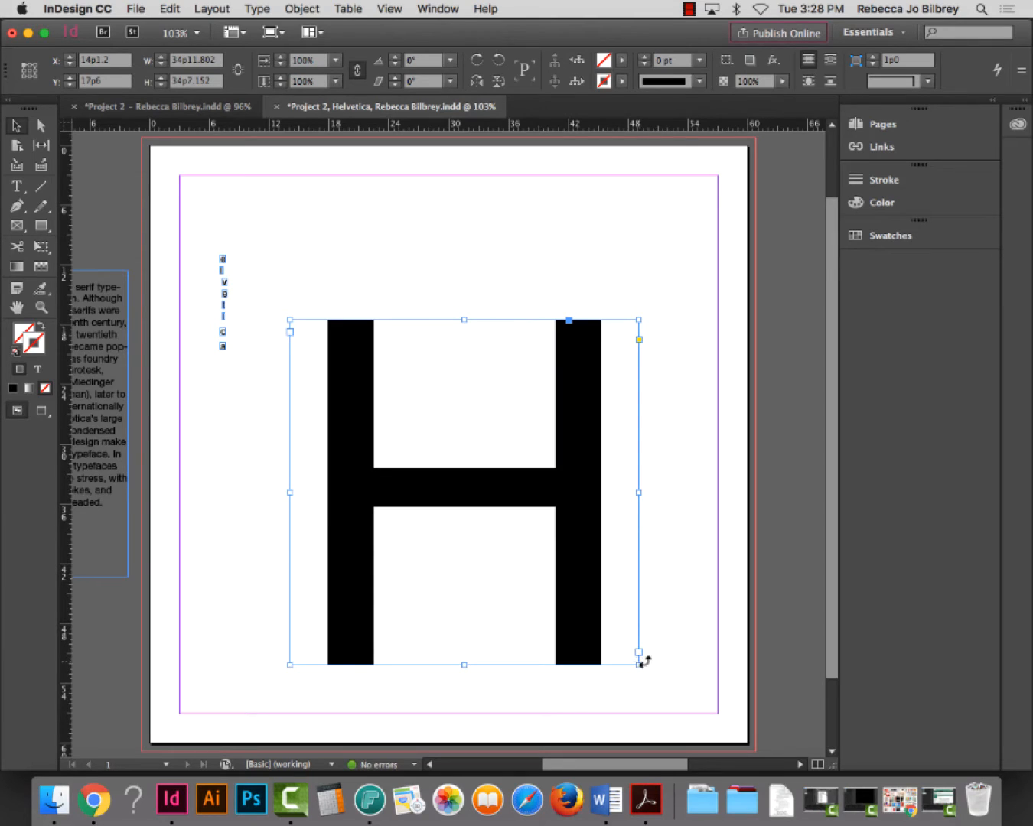
drag(638, 664, 546, 530)
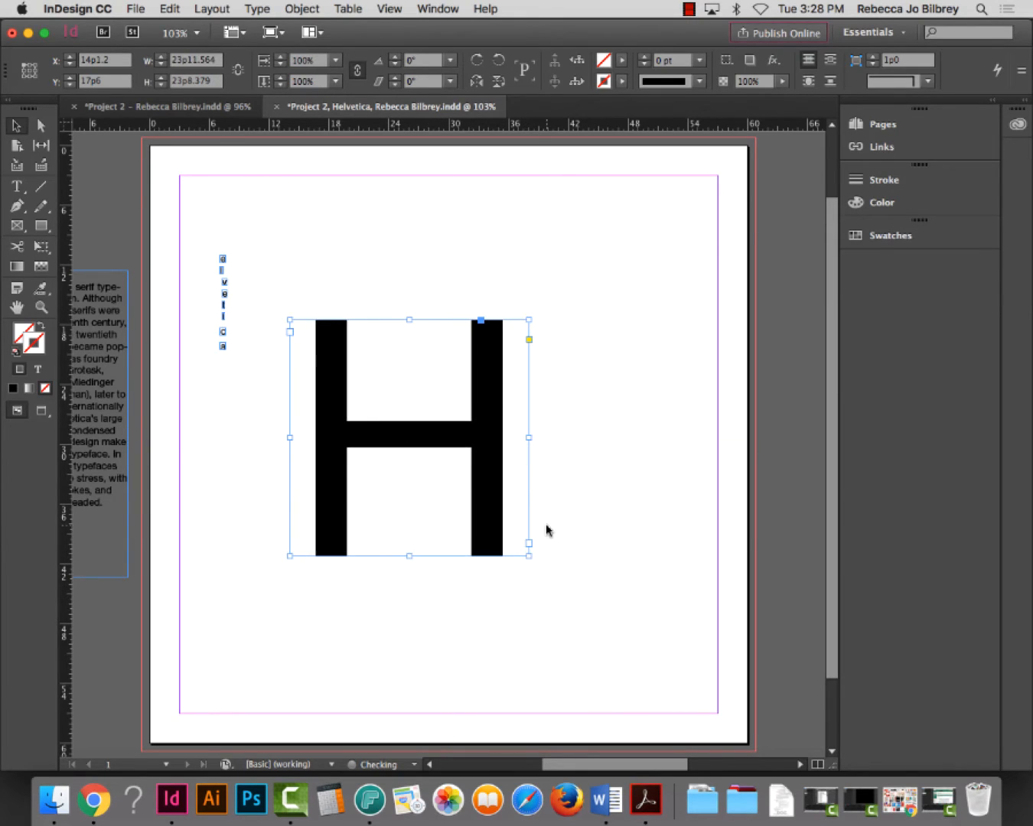
Set the H in Helvetica 75 Bold and enlarge its frame so the overset letter shows
double_click(428, 451)
key(super+a)
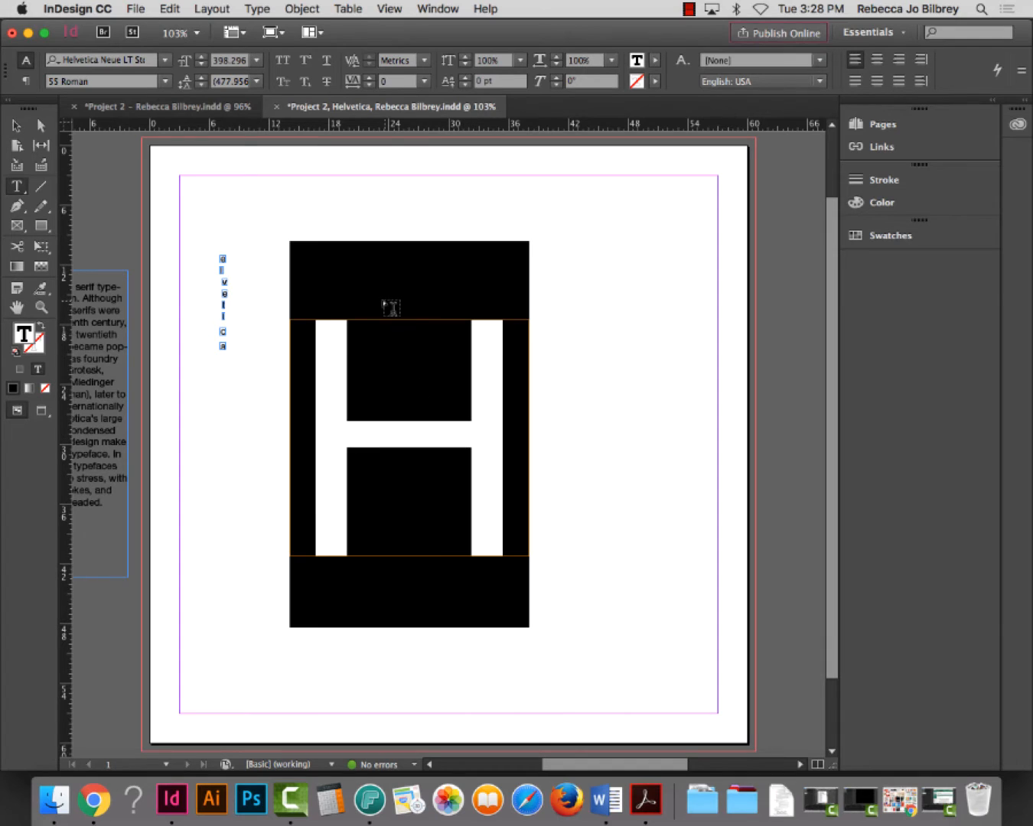
click(166, 82)
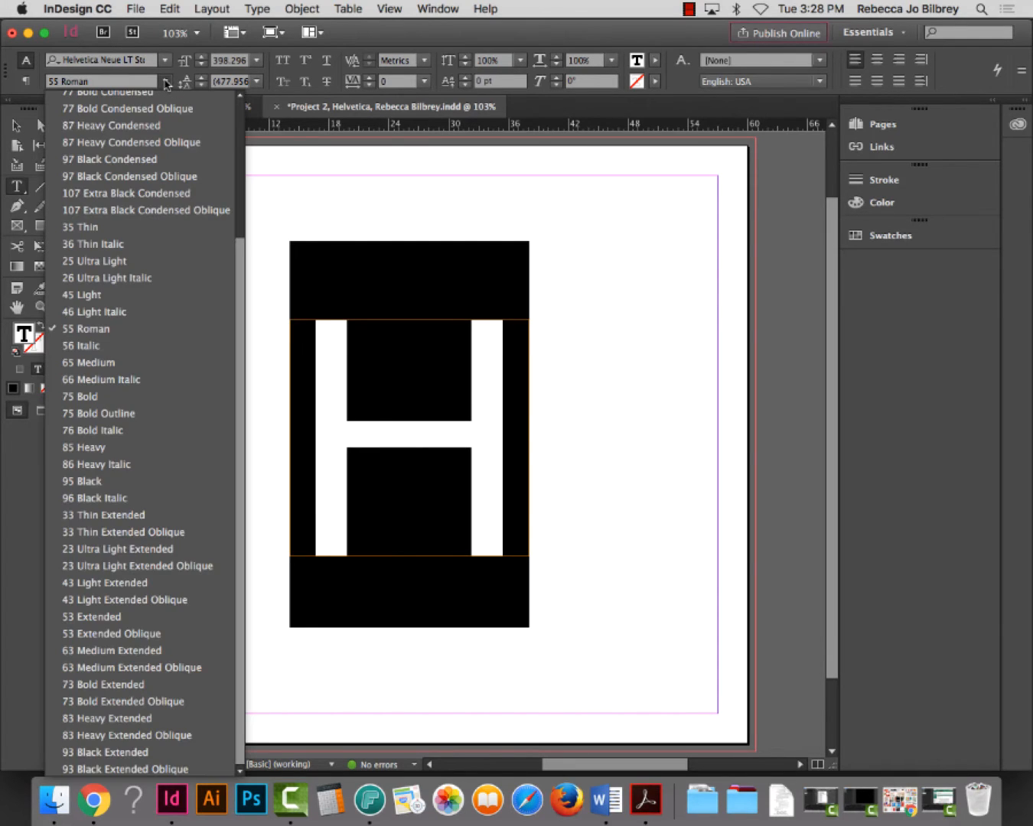
click(130, 396)
key(Escape)
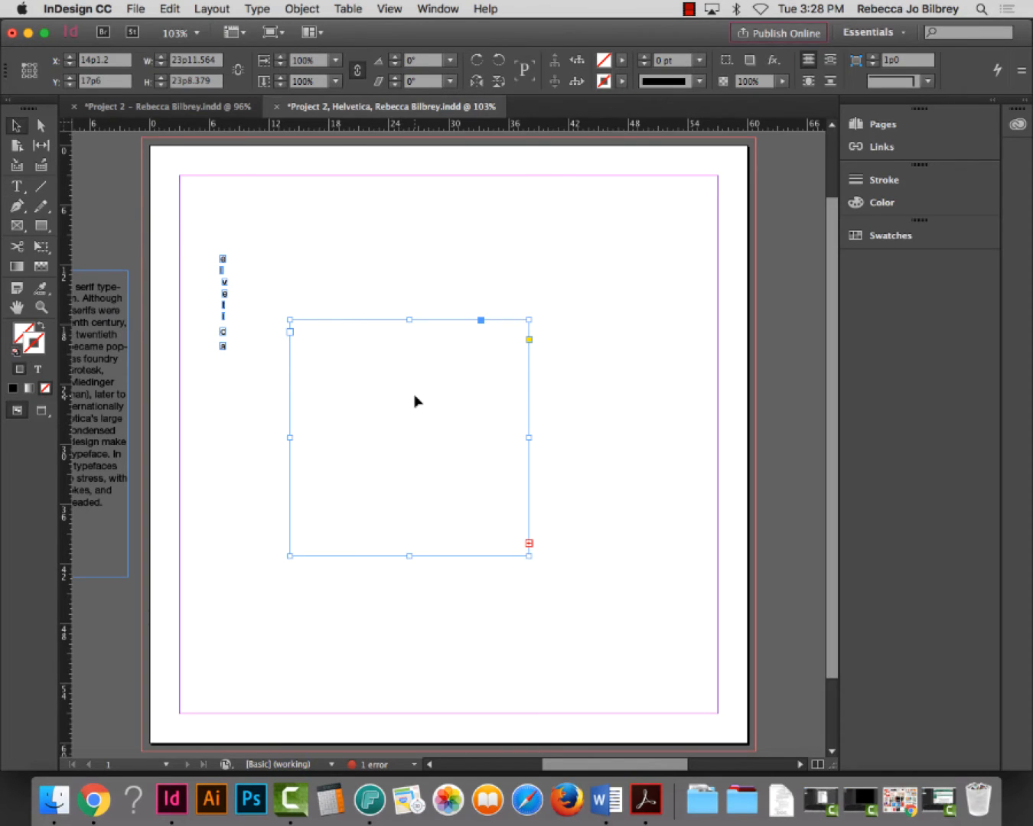
drag(524, 558, 658, 652)
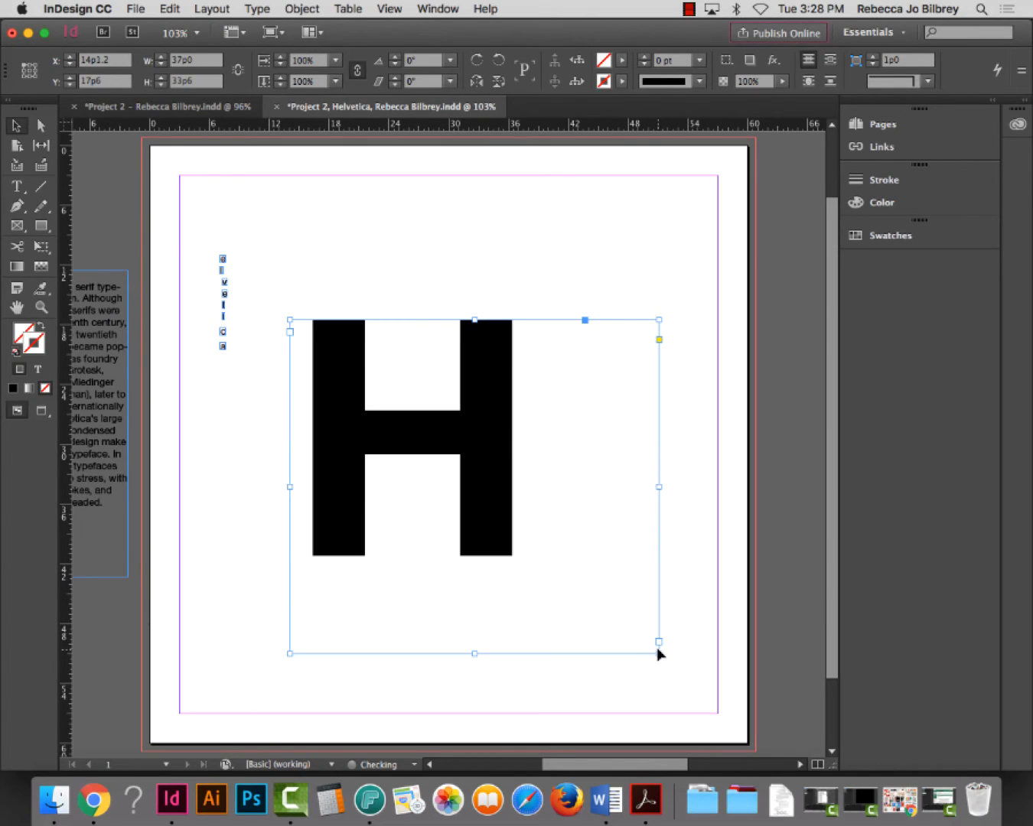
Try 85 Heavy and 107 Extra Black Condensed, then settle on 95 Black for the H
double_click(512, 520)
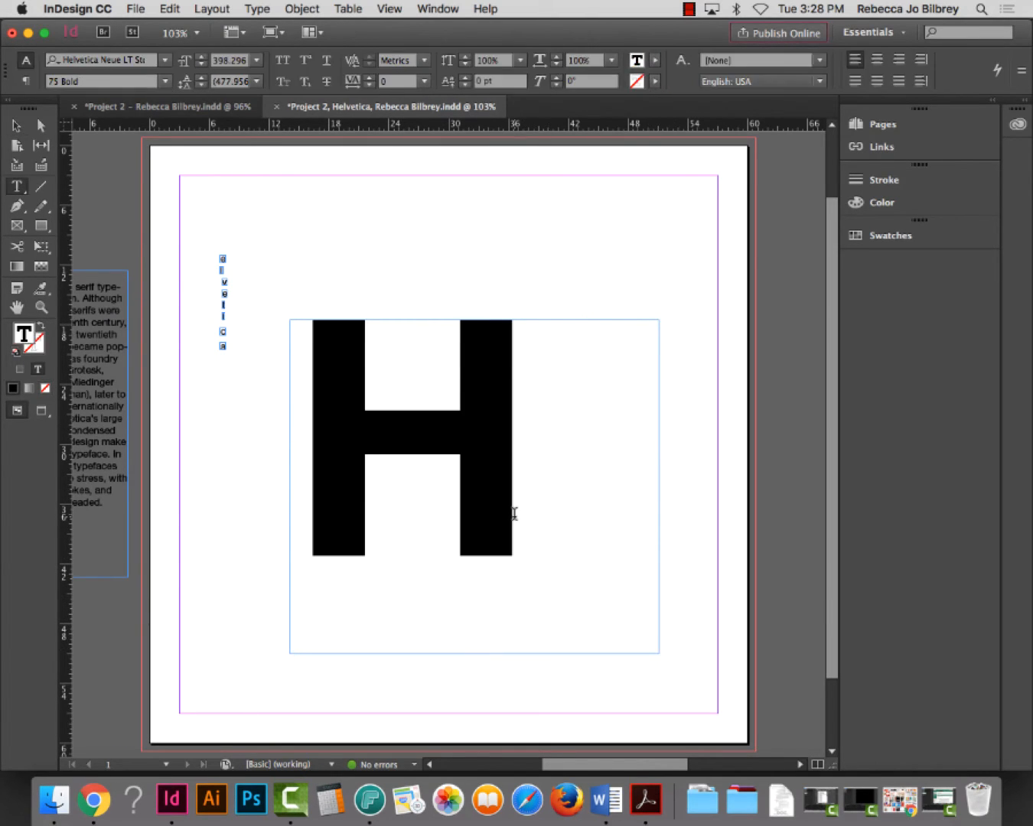
double_click(504, 529)
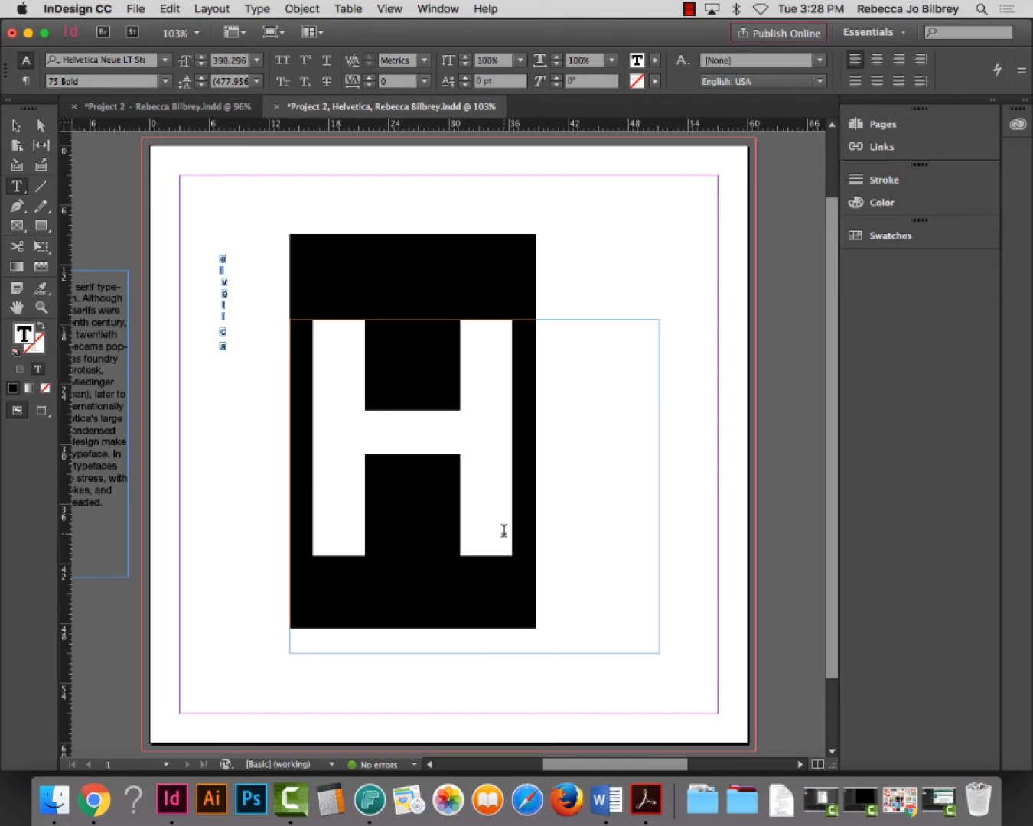
click(164, 81)
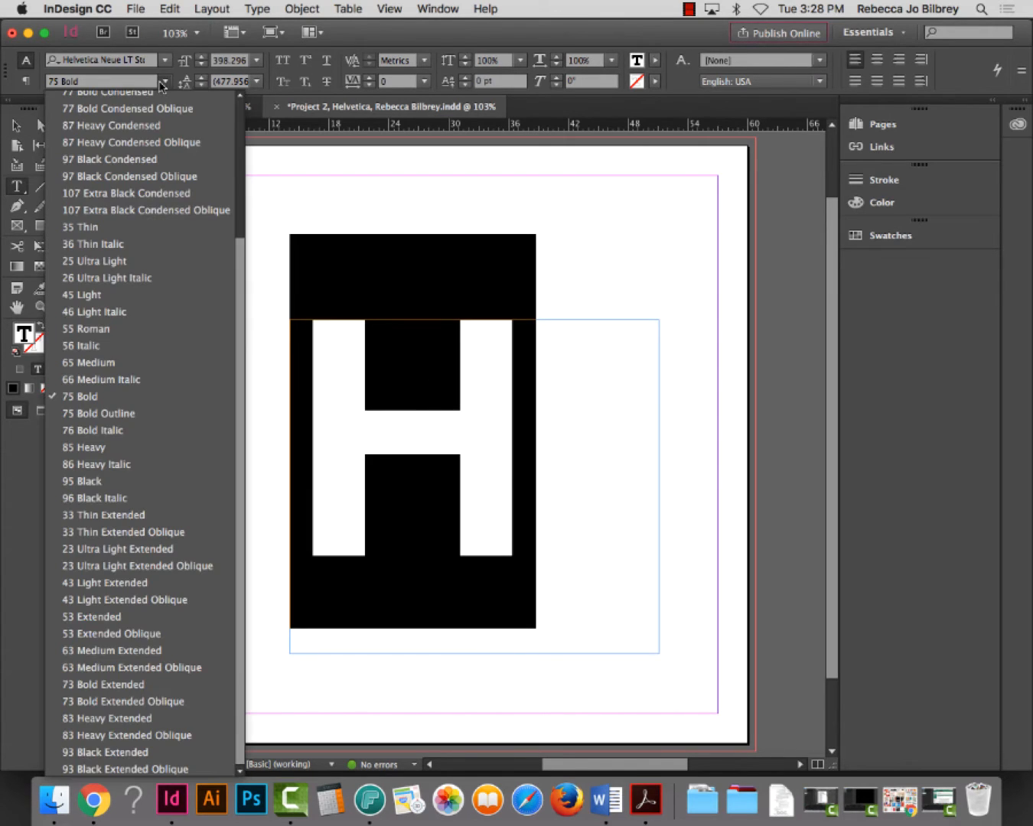
click(116, 450)
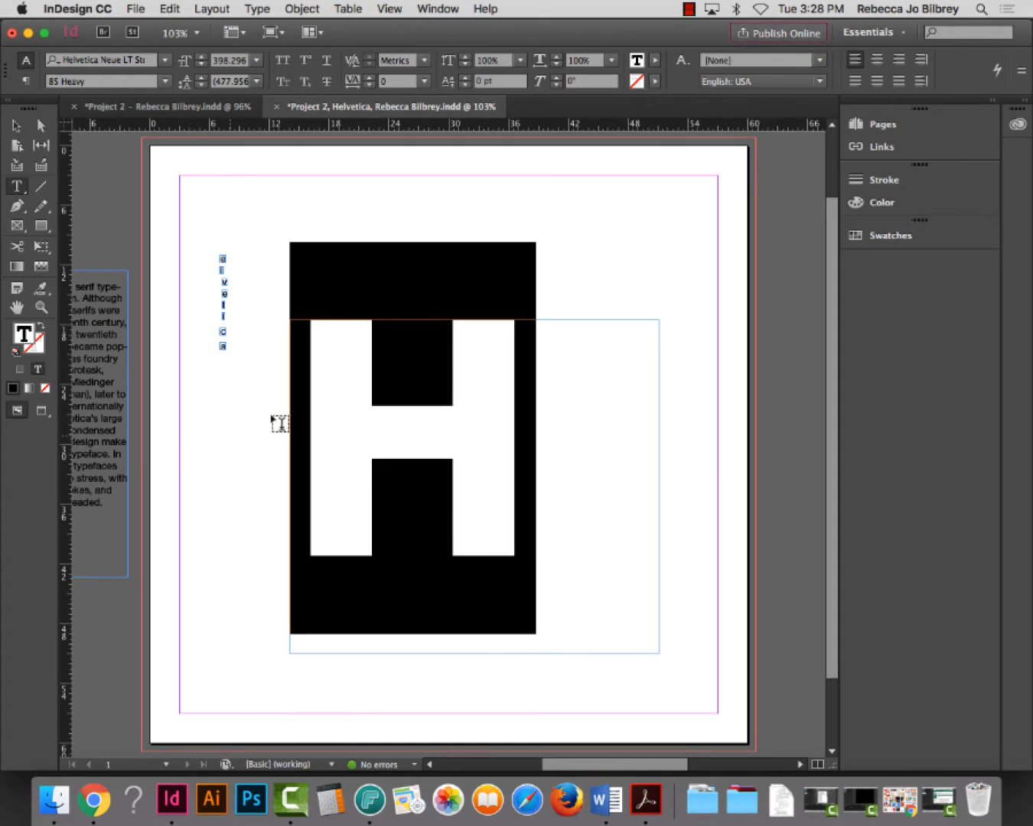
click(163, 82)
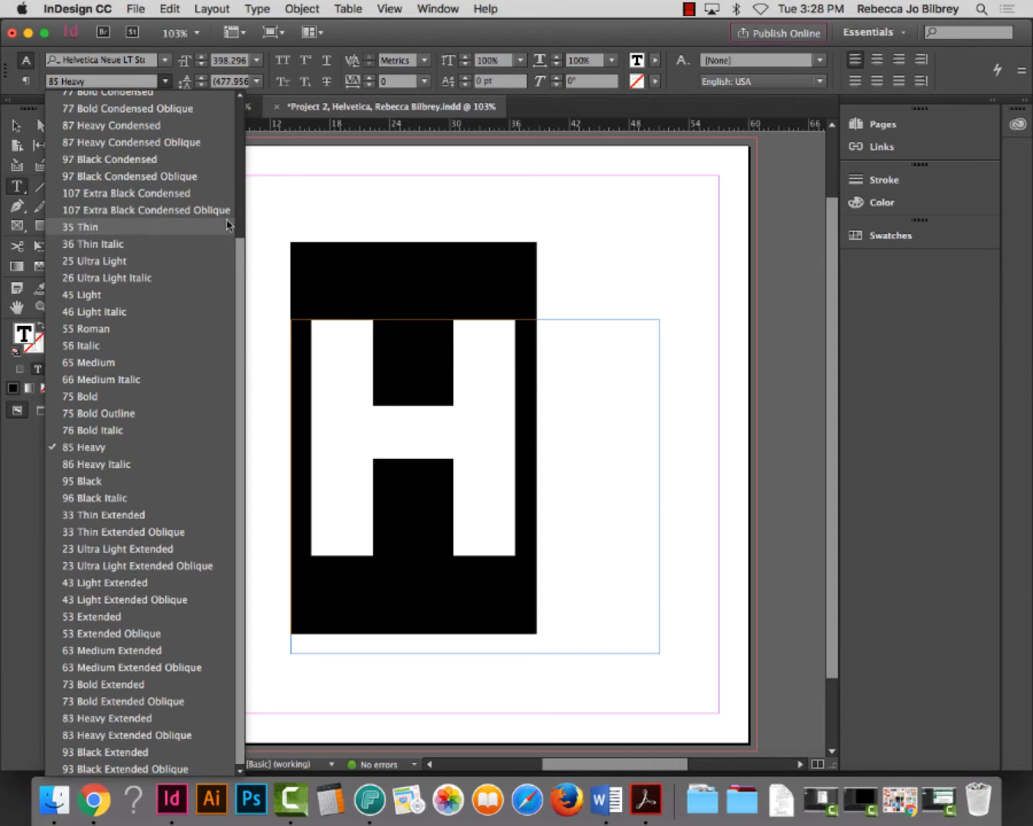
click(111, 193)
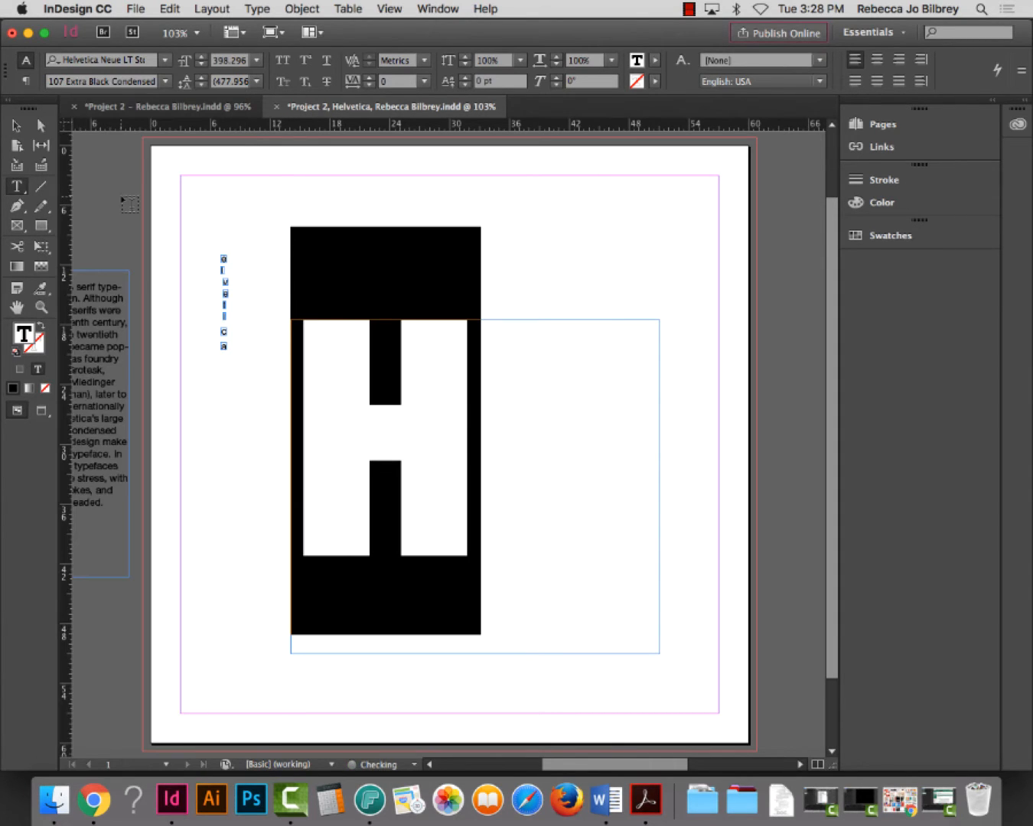
click(166, 86)
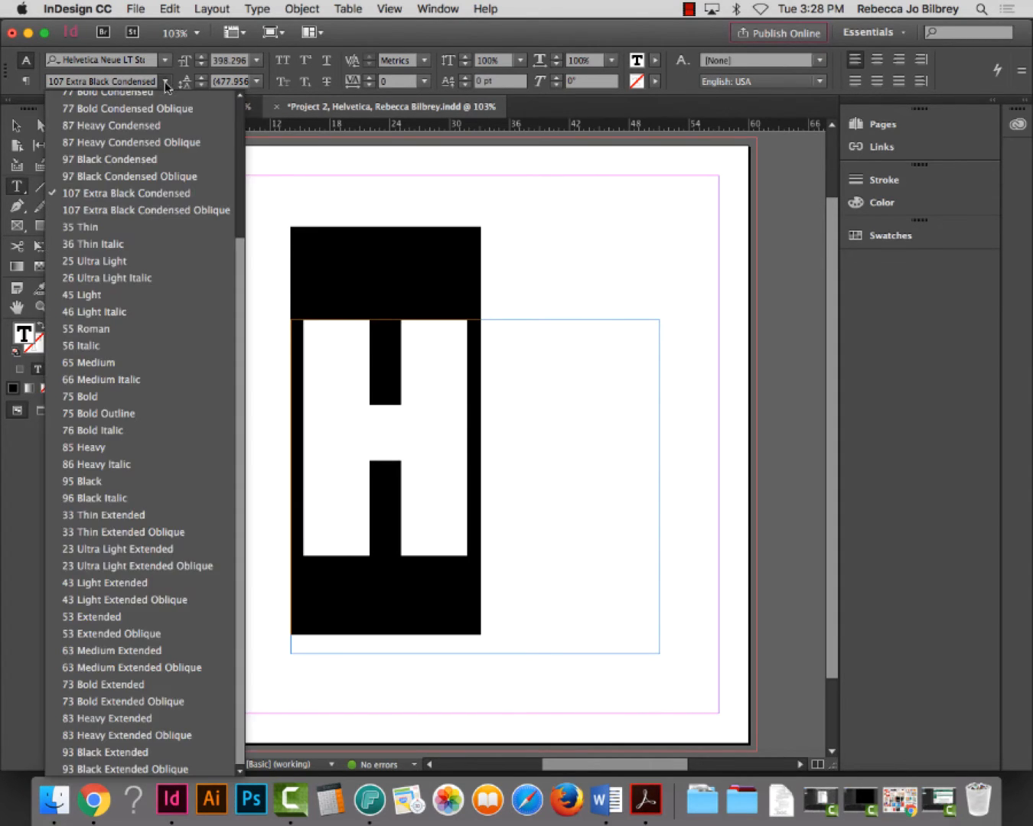
drag(238, 248, 243, 111)
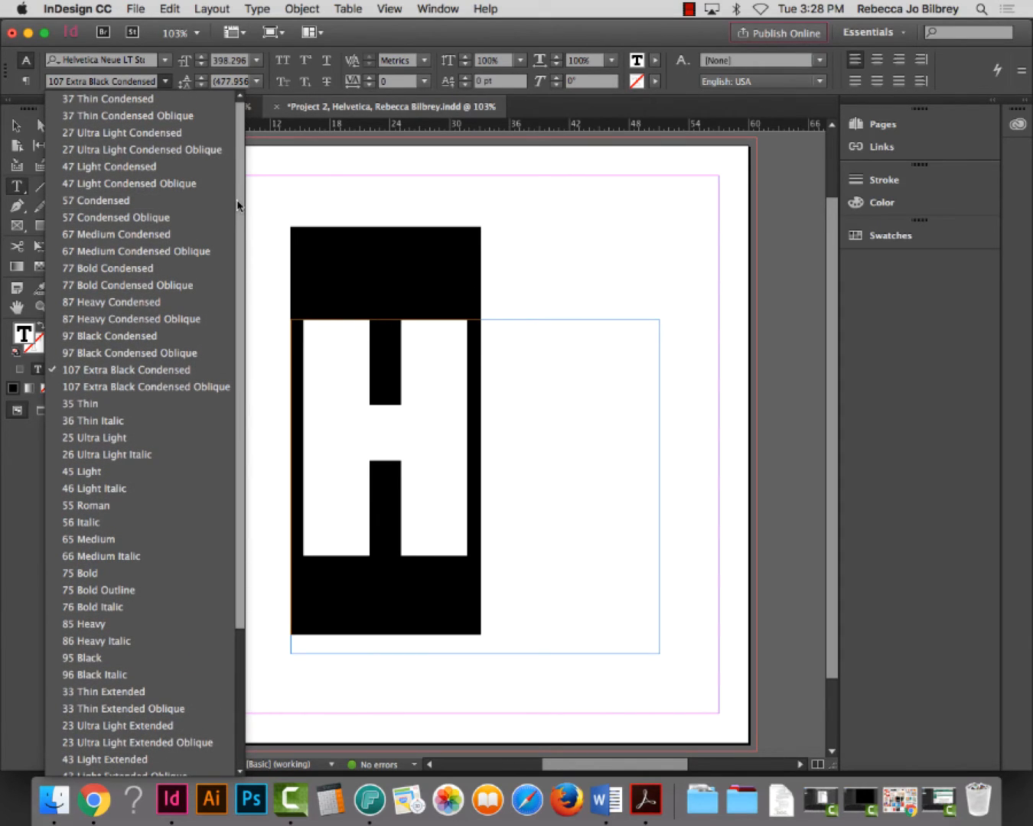
scroll(233, 260, down, 5)
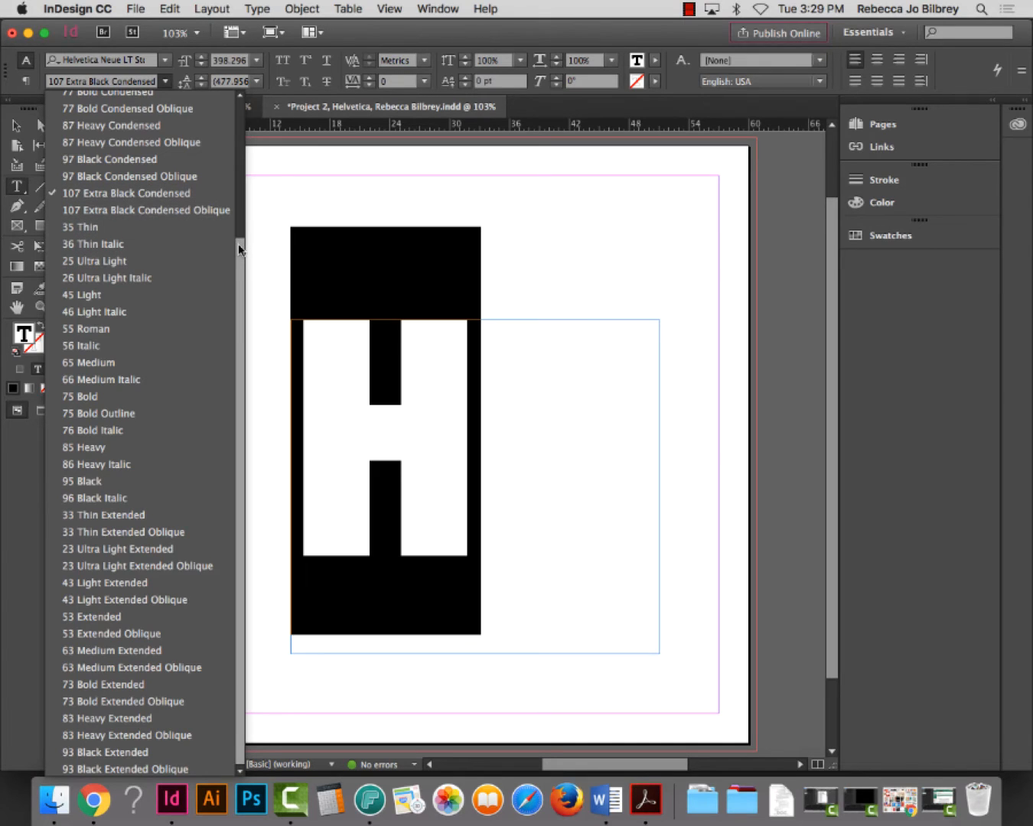
drag(239, 242, 237, 230)
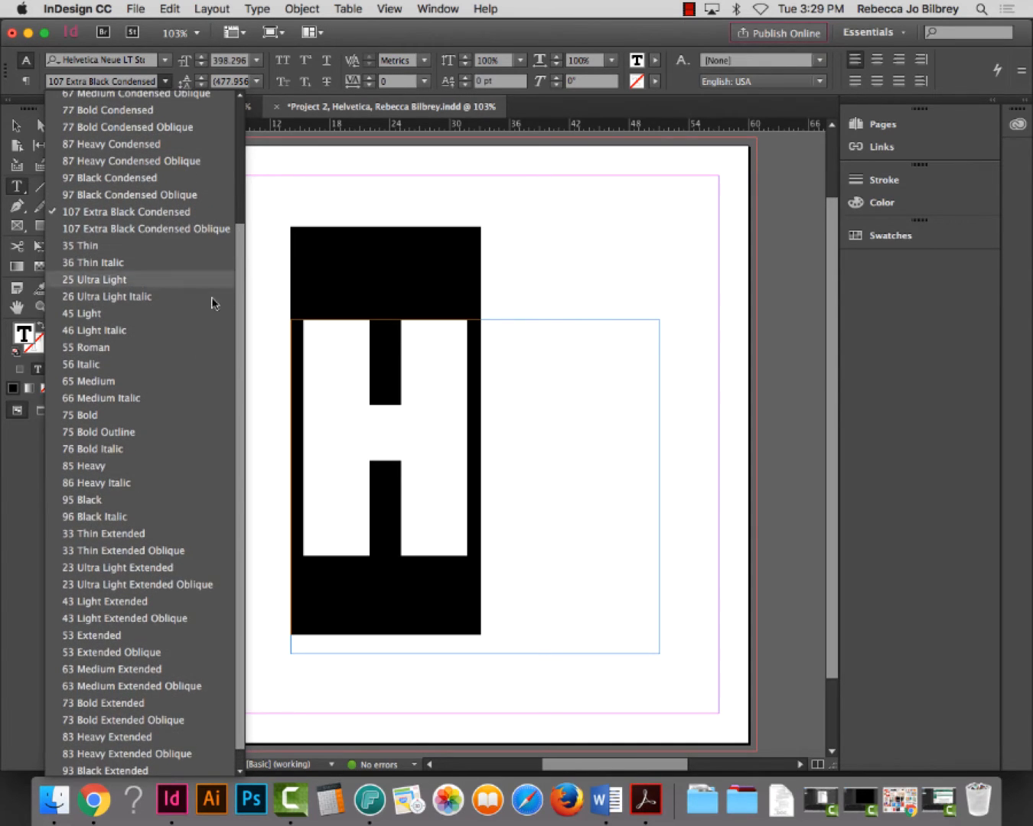
click(134, 496)
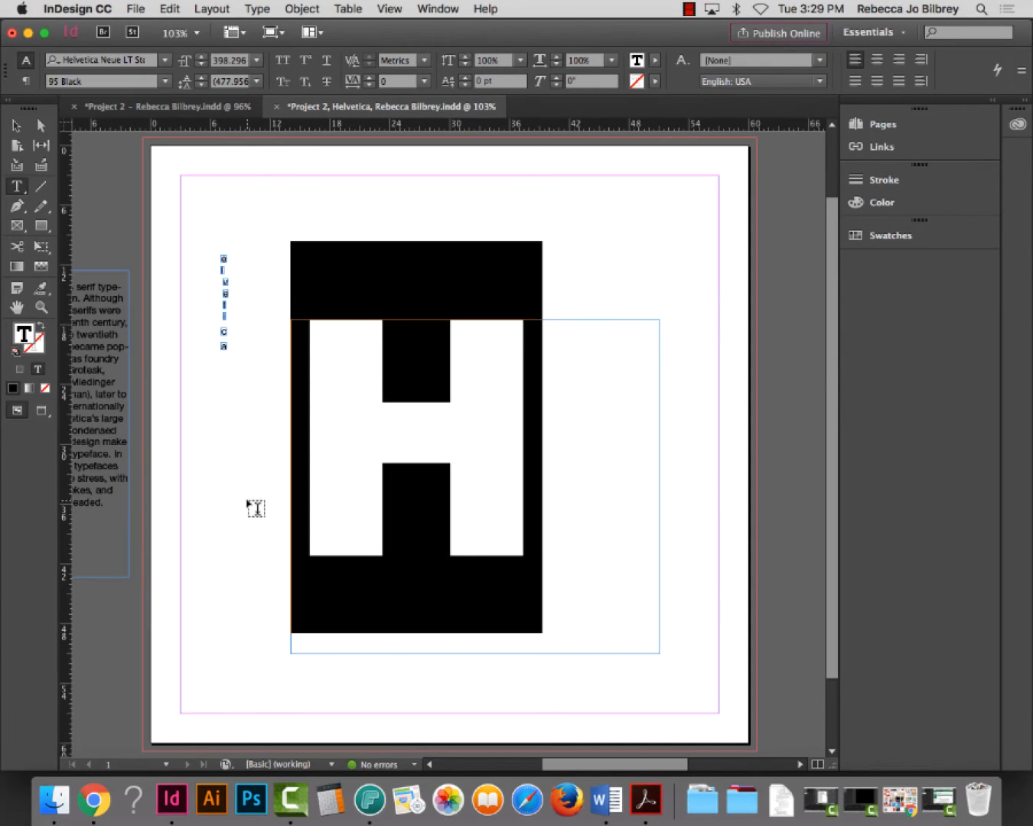
key(Escape)
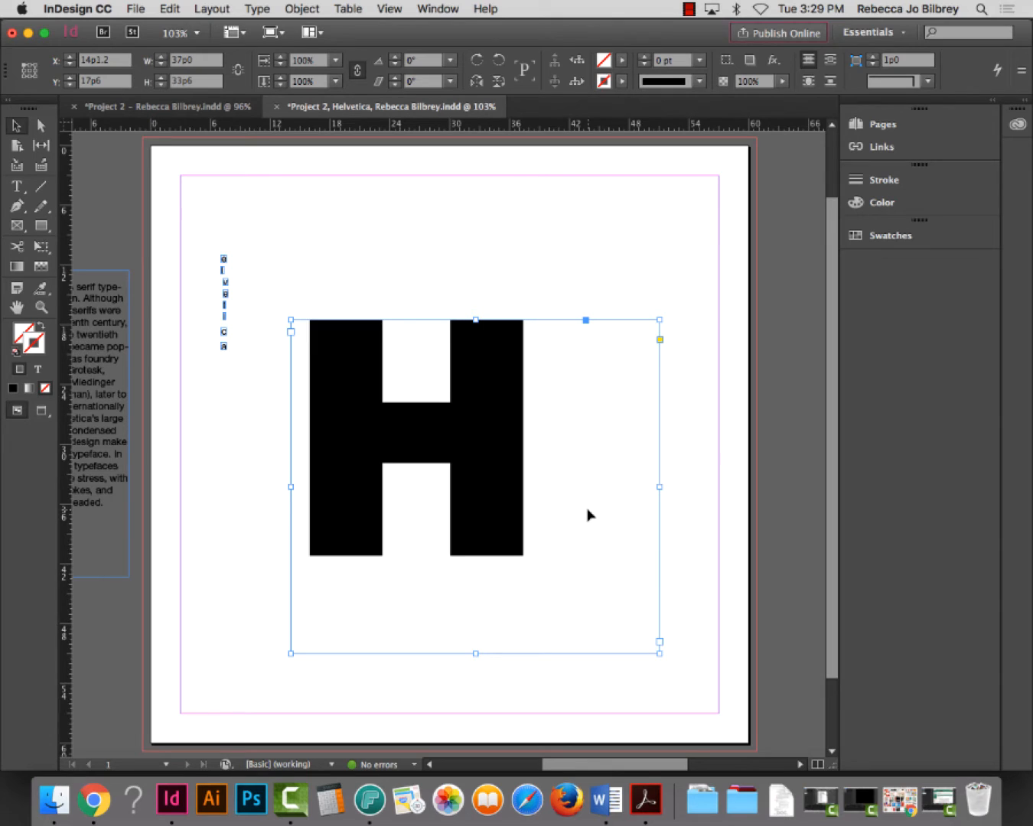
Fit the frame to the heavy H, scale it down, and move it to the page's upper centre
double_click(660, 654)
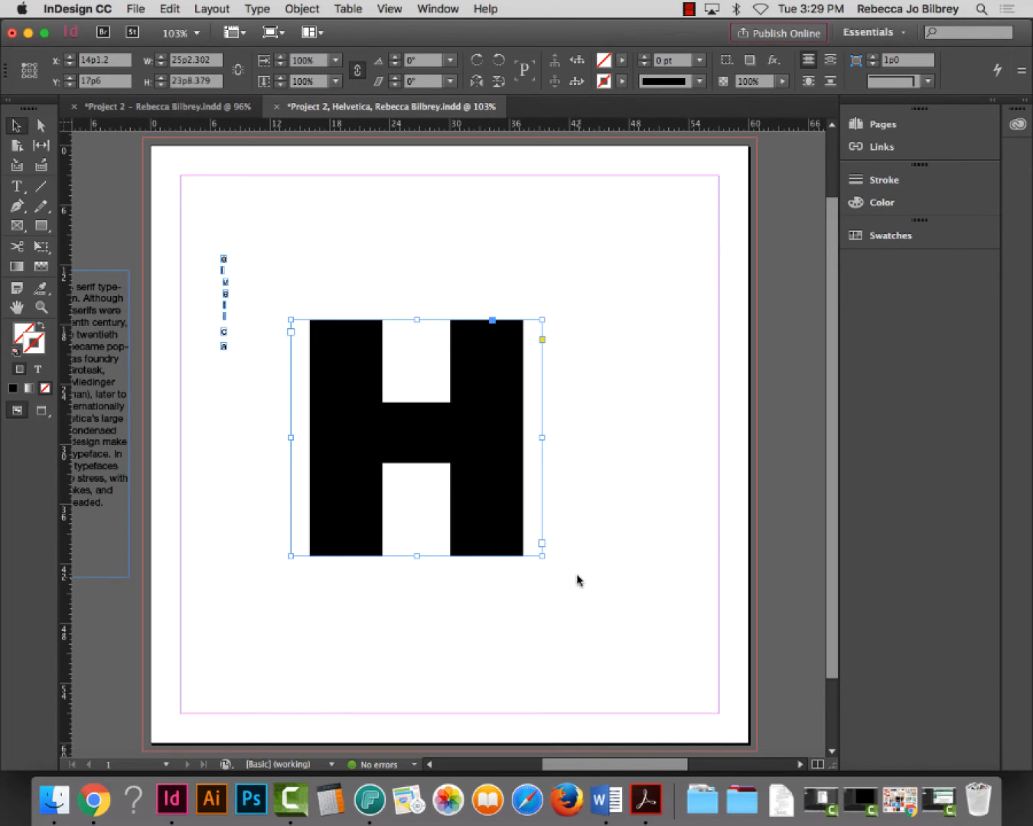
drag(540, 556, 461, 487)
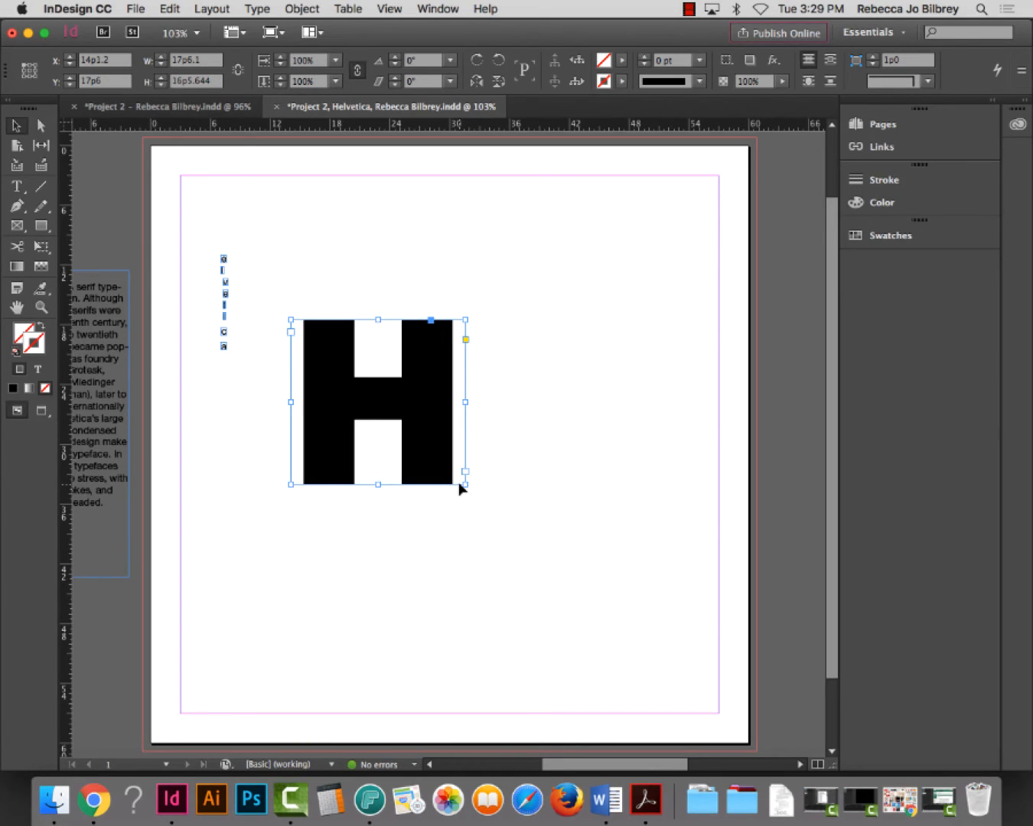
drag(439, 396, 551, 403)
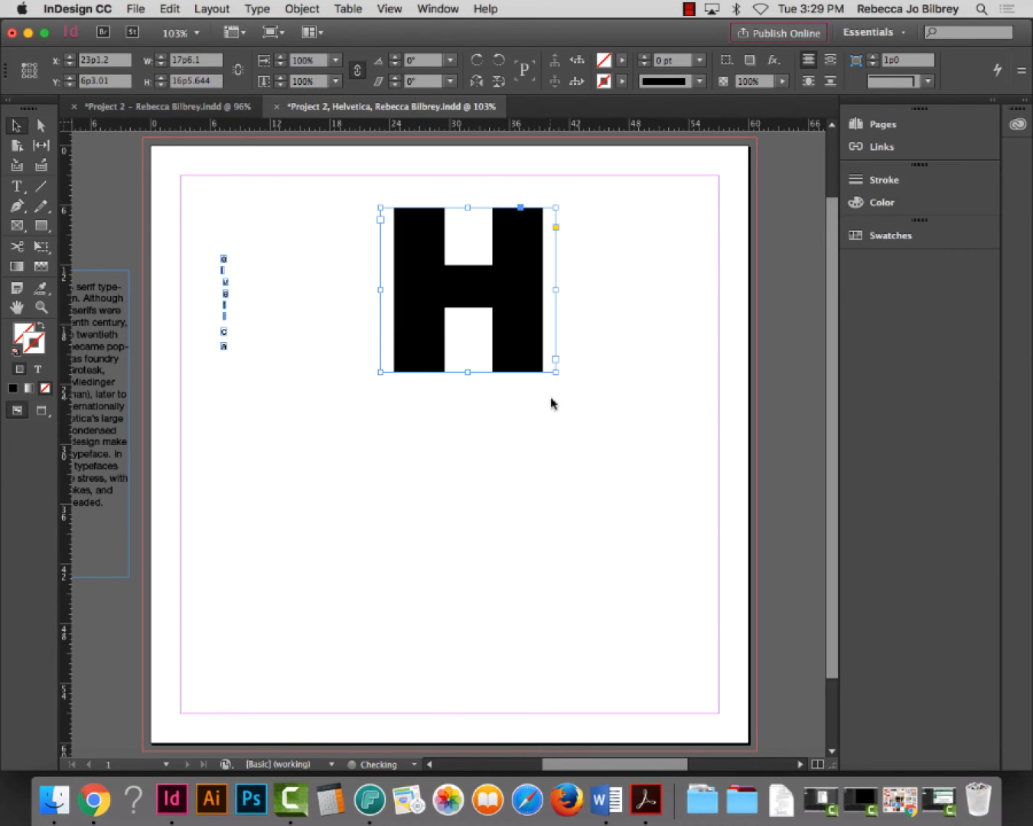
click(594, 434)
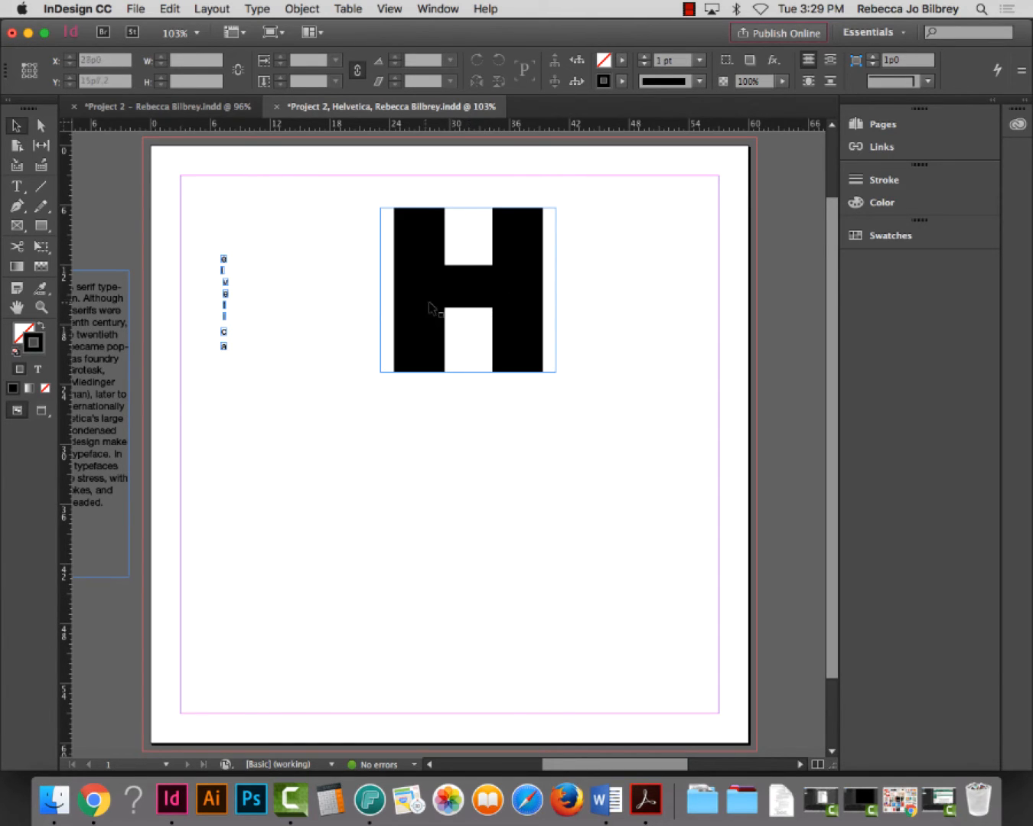
Duplicate the H, rotate the copy 90°, and move it to overlap the upright H
drag(441, 310, 387, 506)
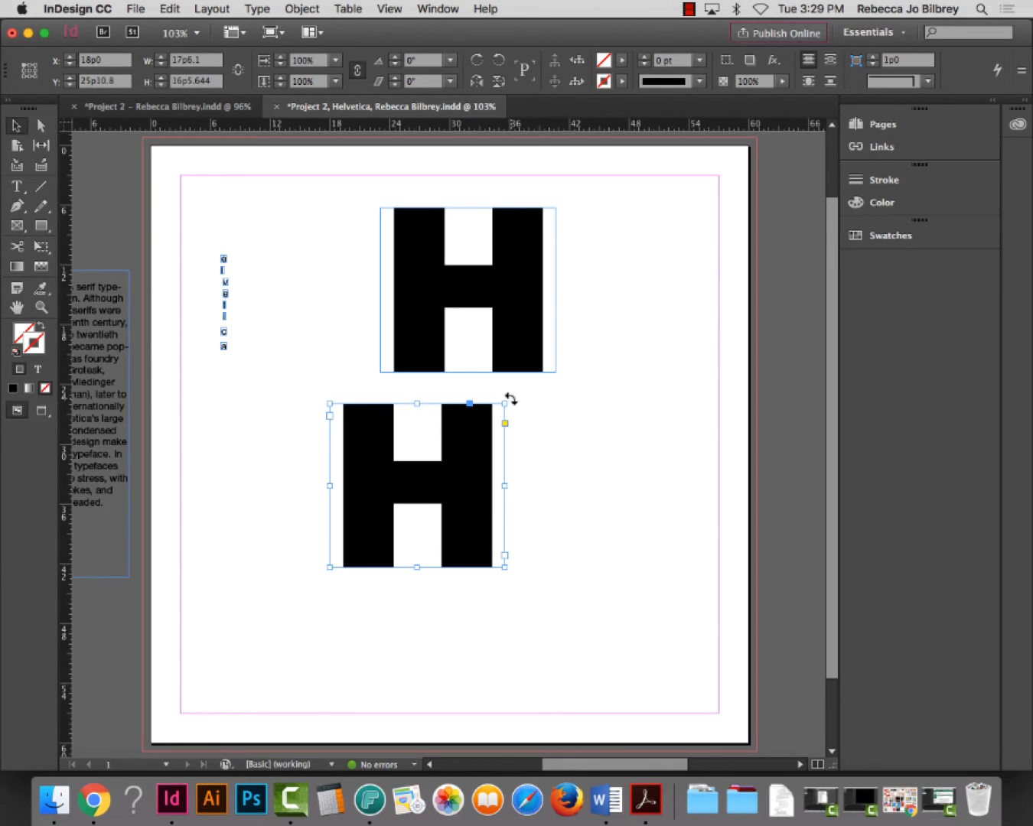
drag(509, 399, 341, 405)
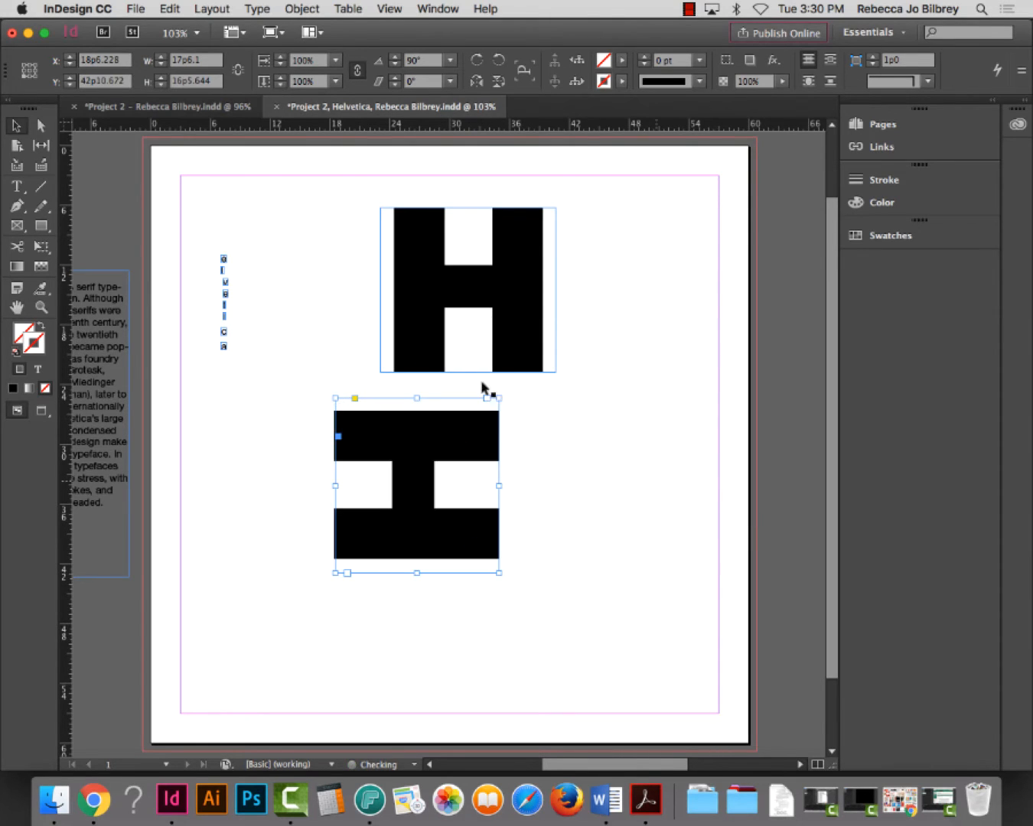
drag(466, 442, 425, 349)
Nudge the sideways H to 13p0/33p10 so its edges interlock with the upright H
click(41, 306)
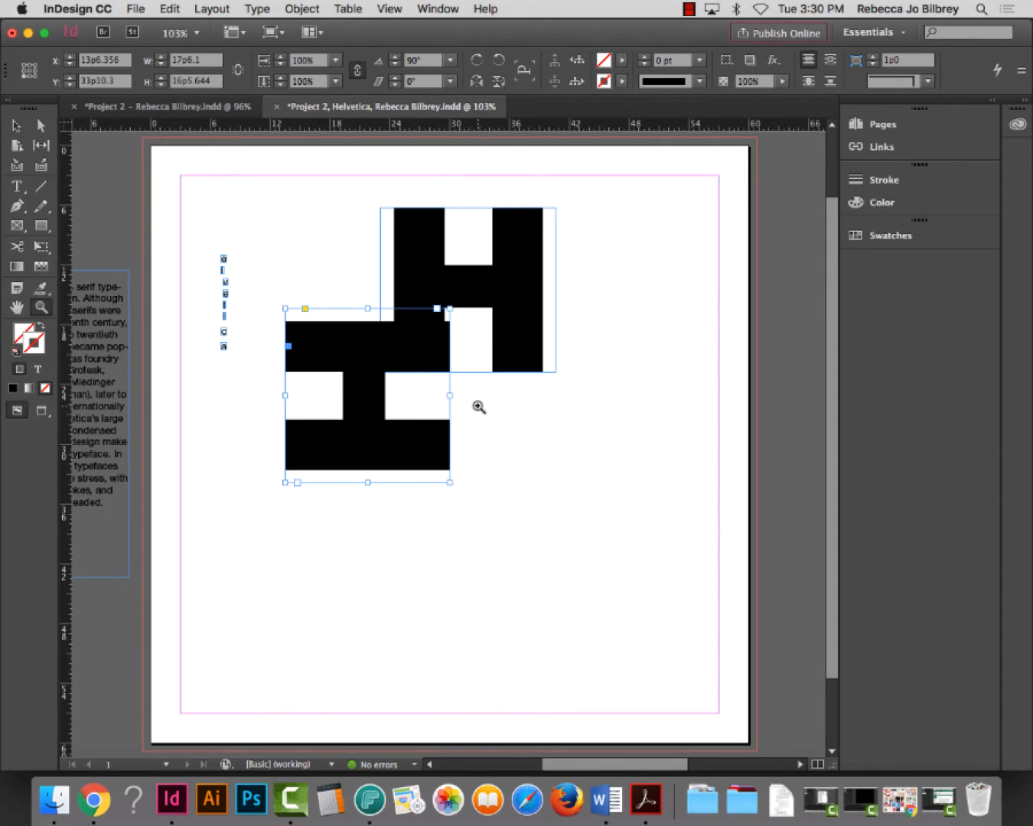
drag(482, 410, 399, 349)
click(17, 126)
drag(442, 281, 401, 342)
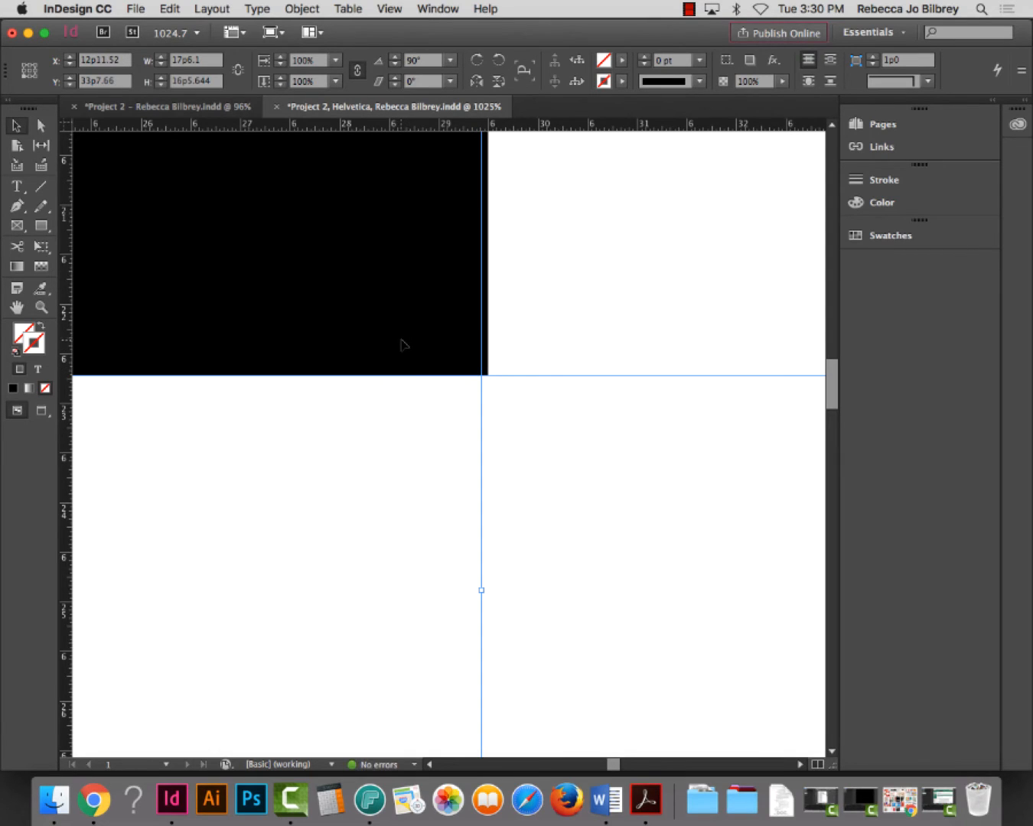
key(super+0)
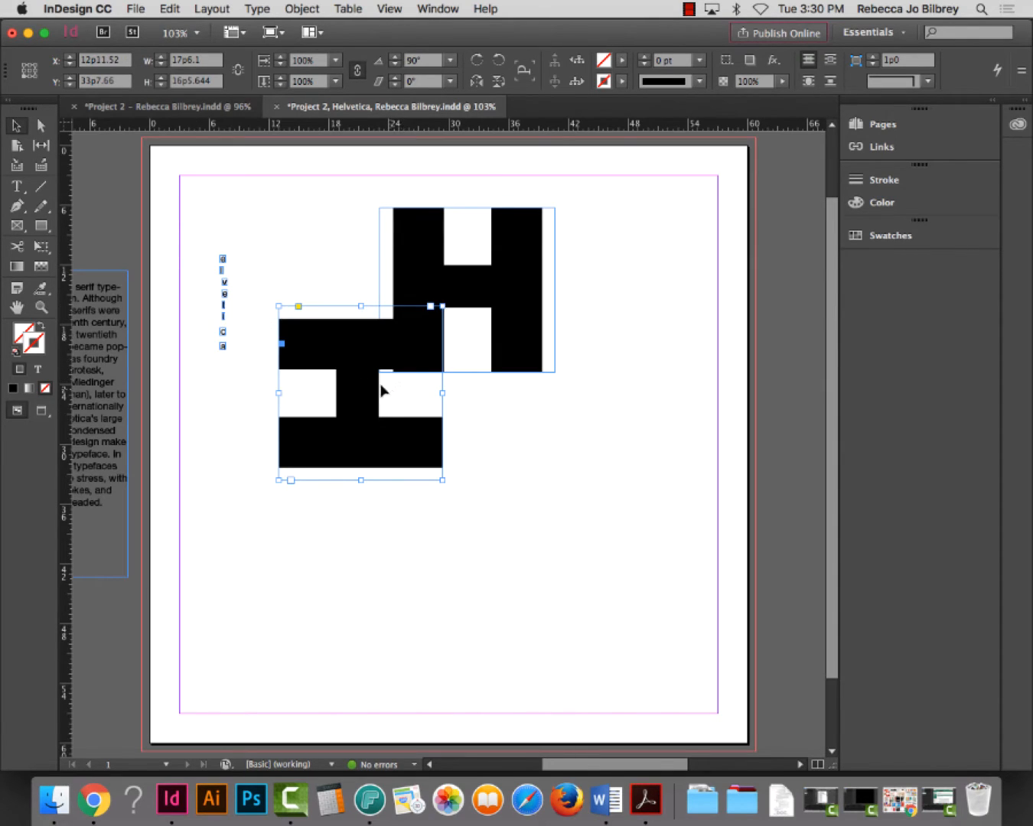
click(42, 306)
drag(369, 303, 472, 400)
click(16, 126)
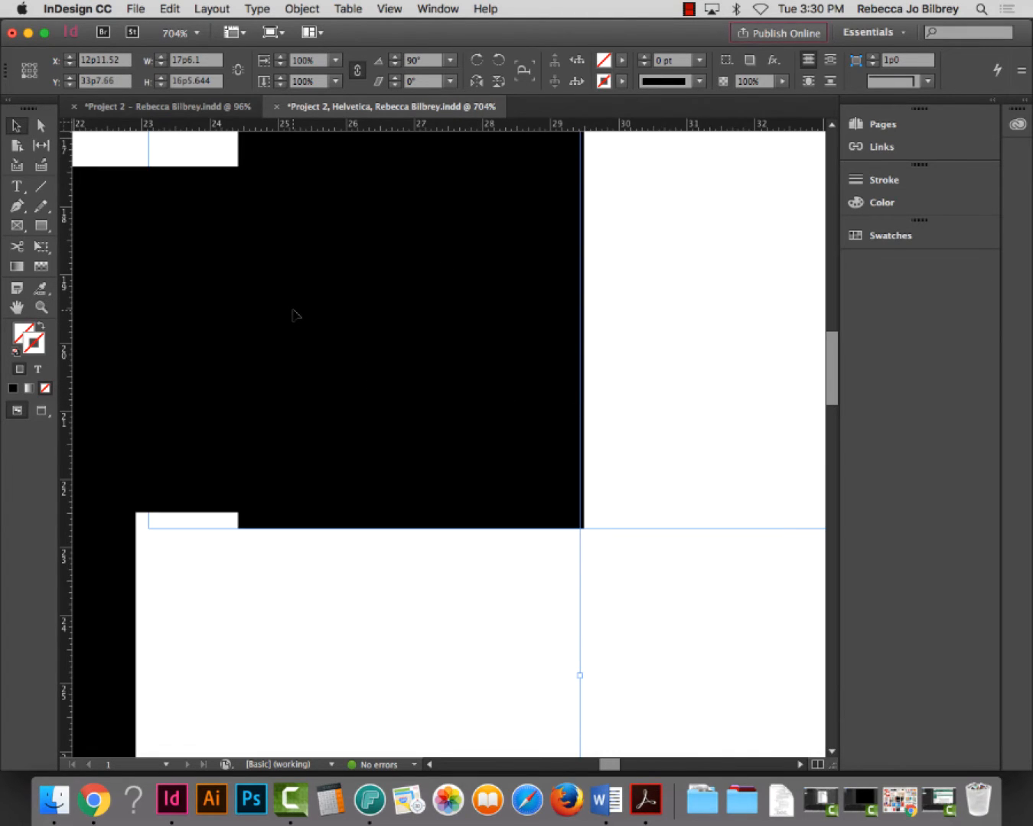
drag(293, 314, 296, 330)
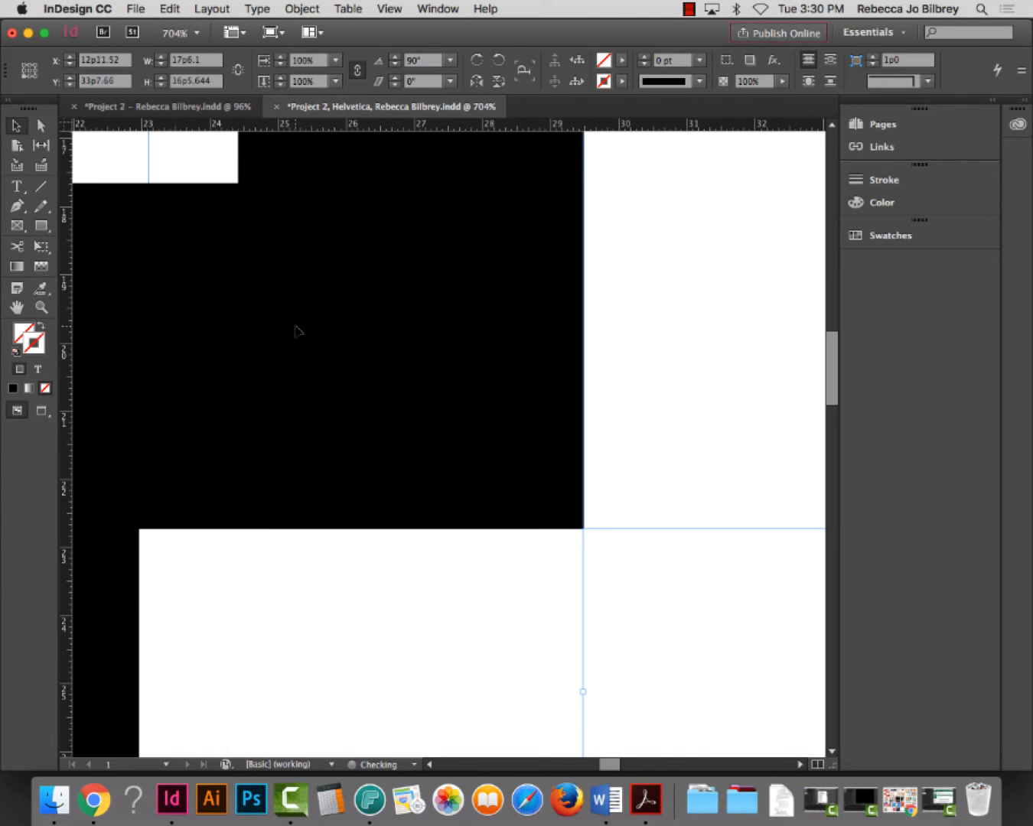
key(super+0)
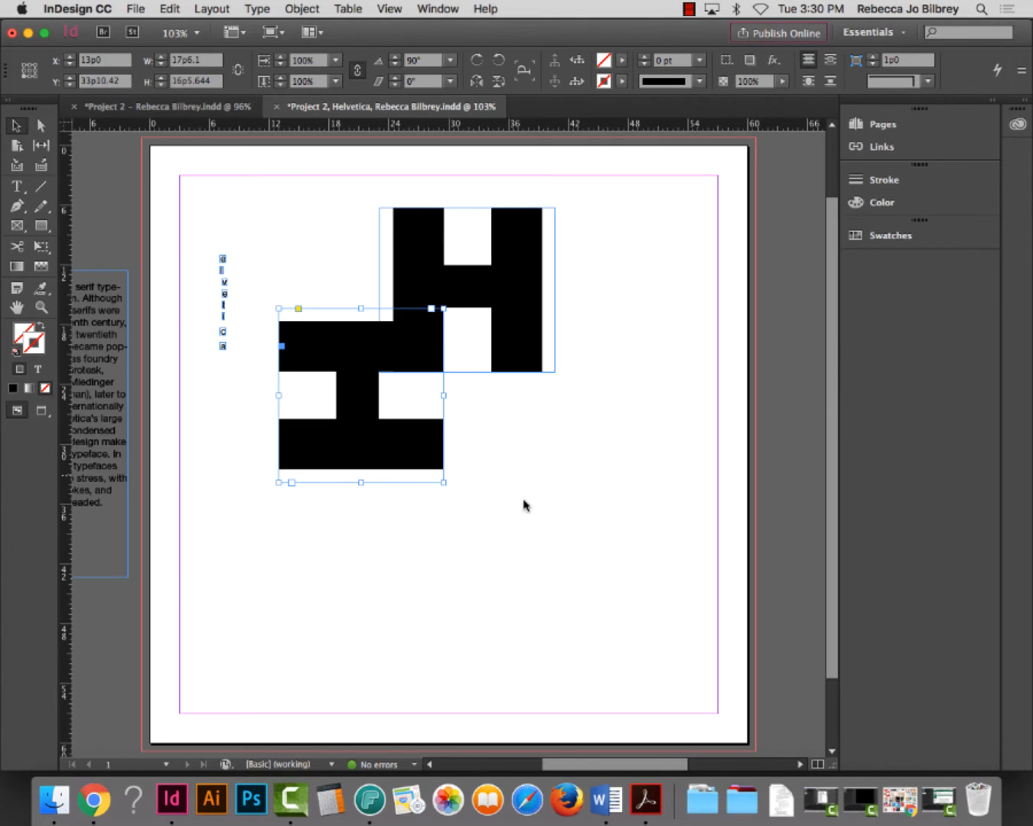
click(526, 470)
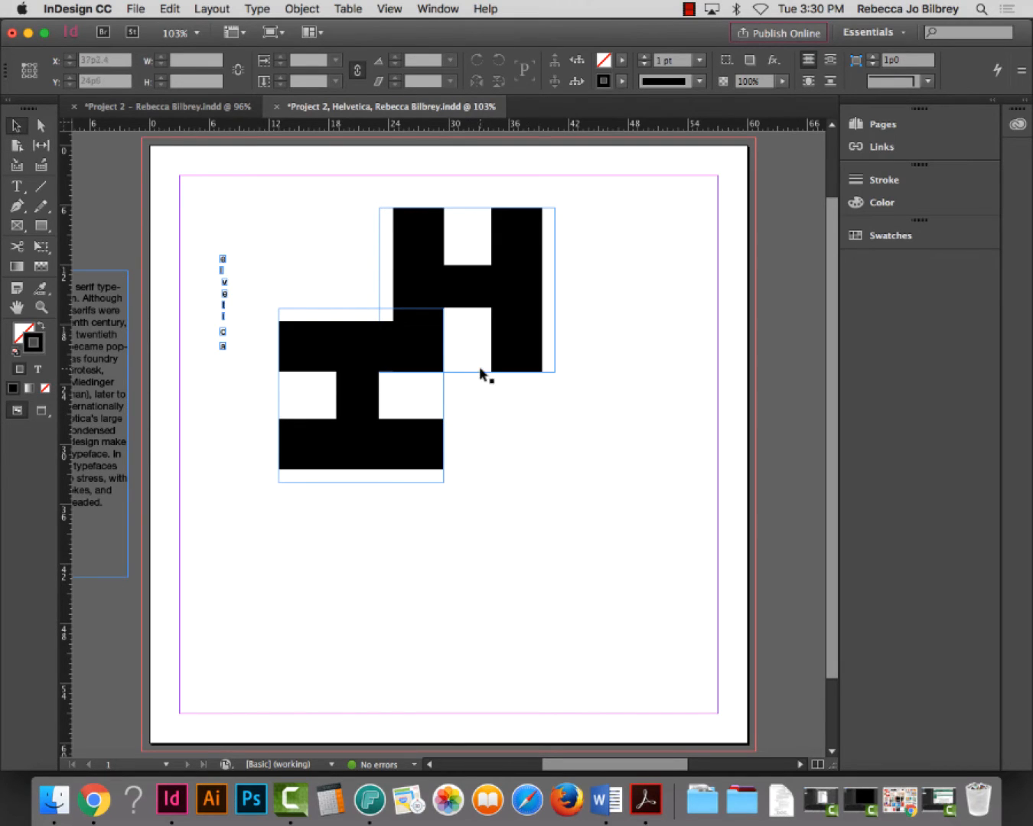
Duplicate the upright H below, rotate the copy 180° and move it up to interlock
click(522, 283)
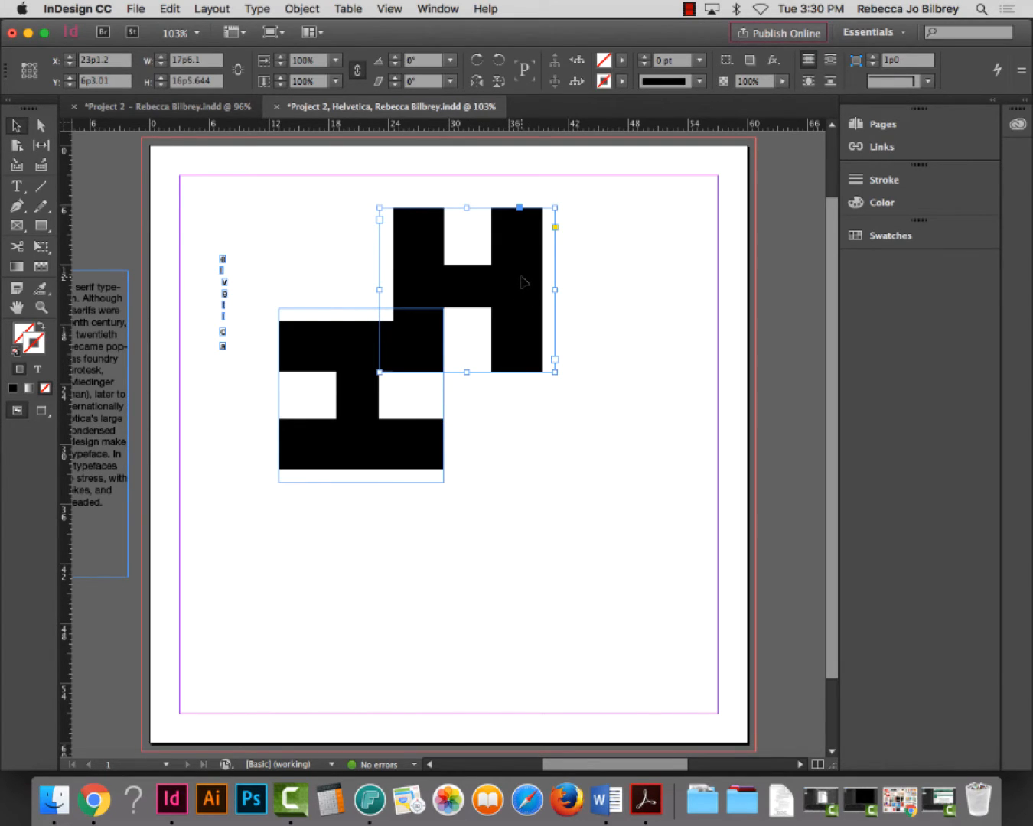
drag(525, 281, 505, 575)
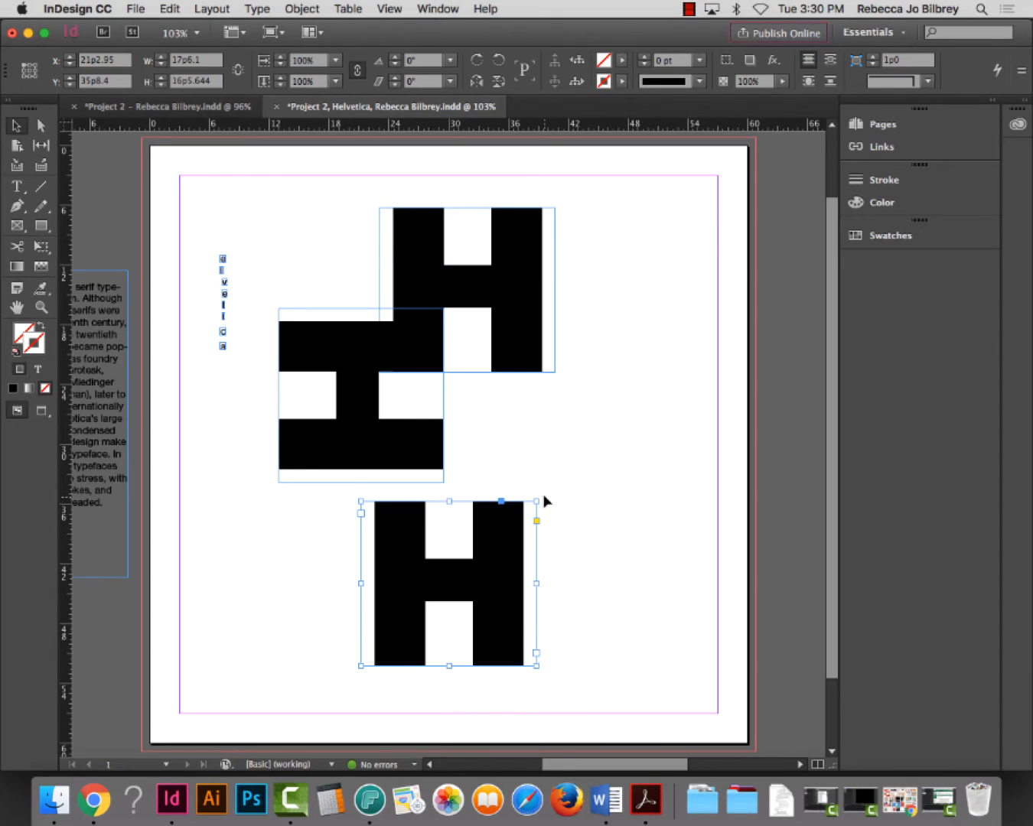
drag(544, 498, 365, 658)
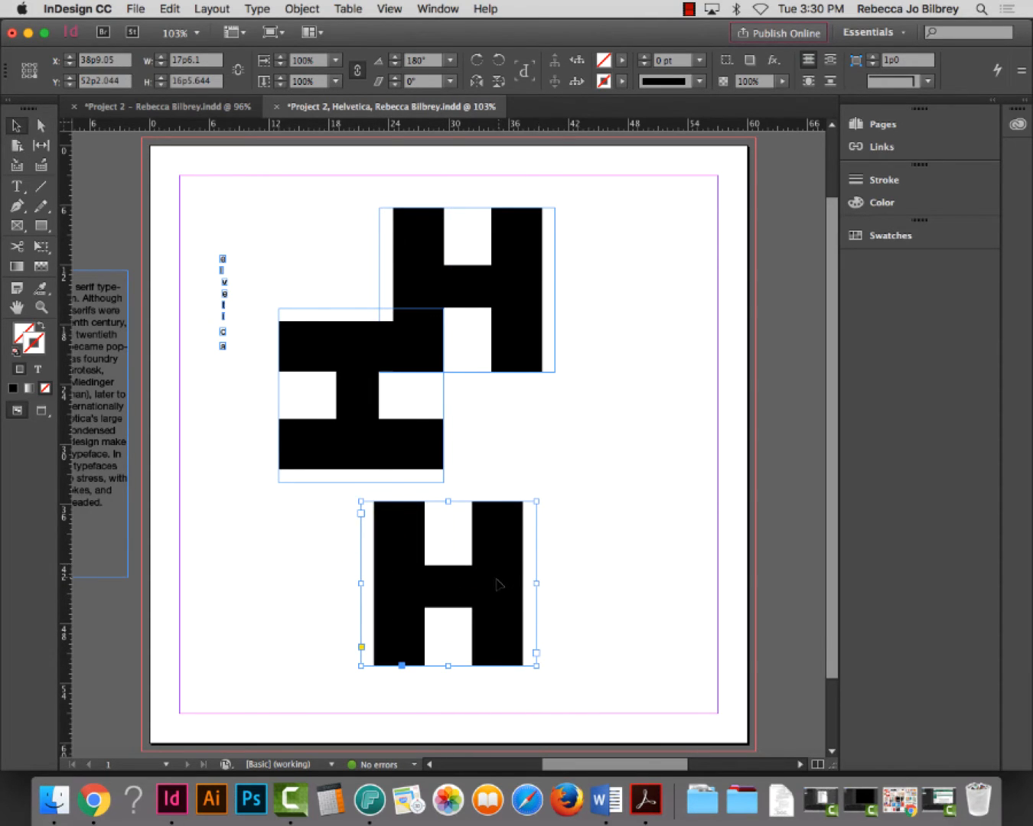
drag(497, 583, 511, 507)
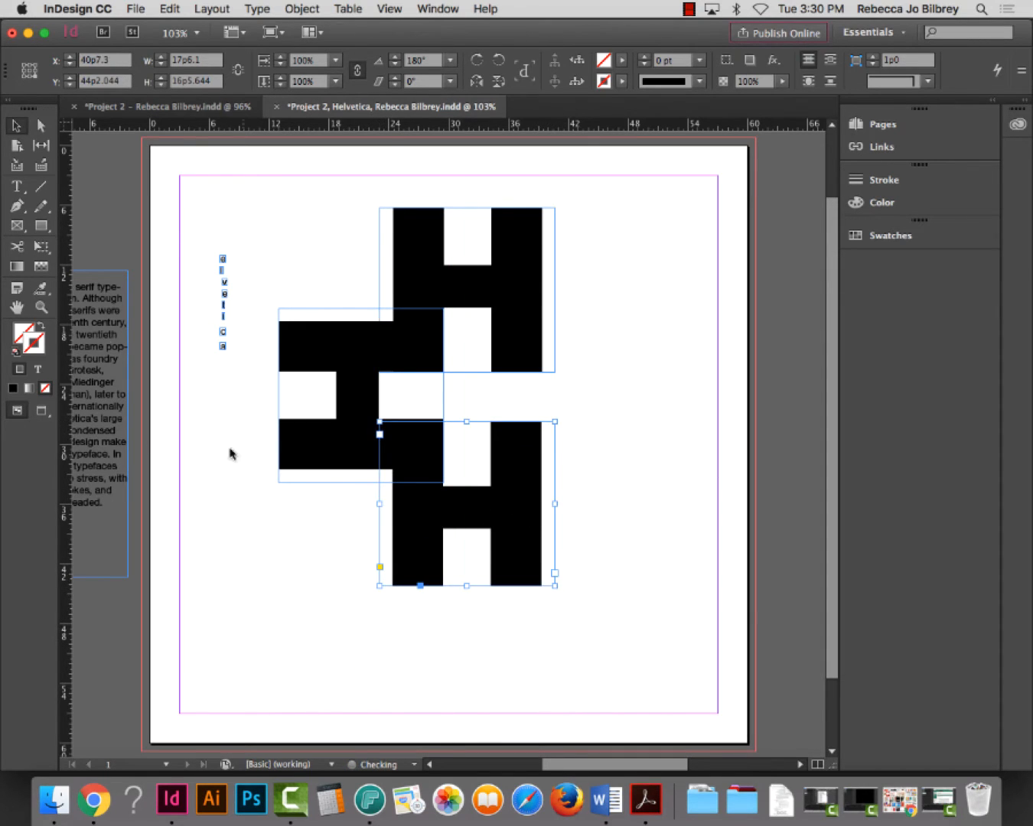
Zoom in and nudge the upside-down H until its edges align with the other H shapes
click(41, 306)
drag(398, 403, 512, 505)
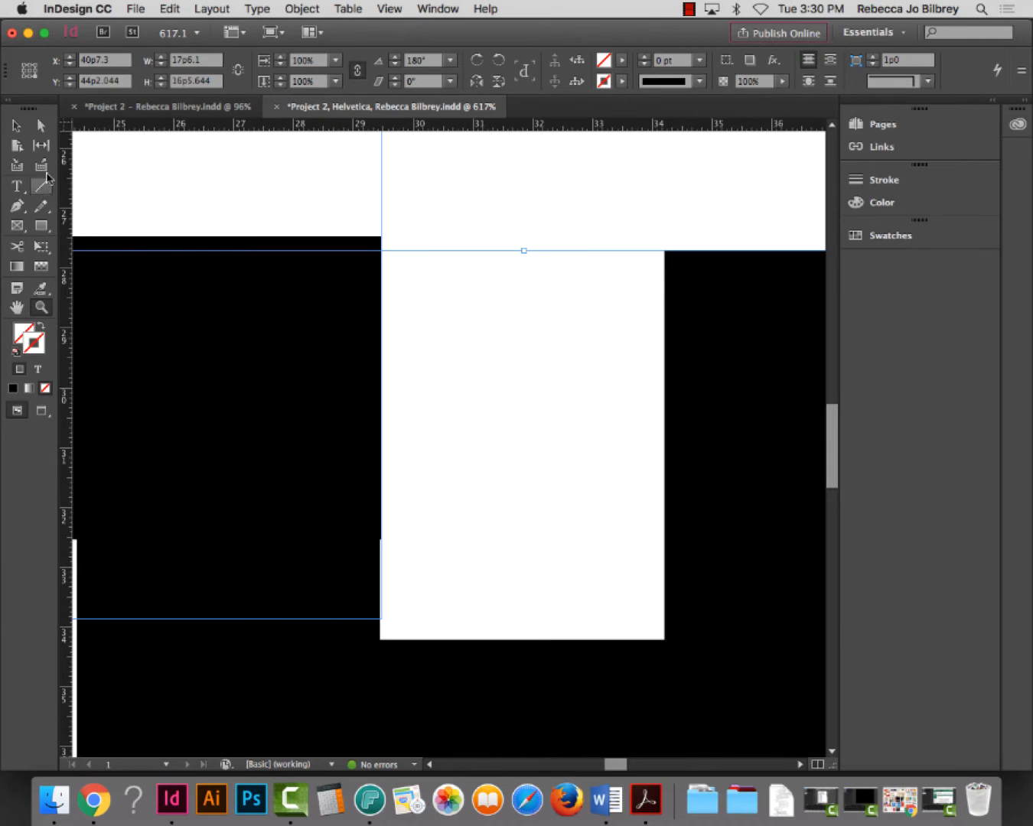
key(v)
drag(455, 659, 514, 692)
key(super+0)
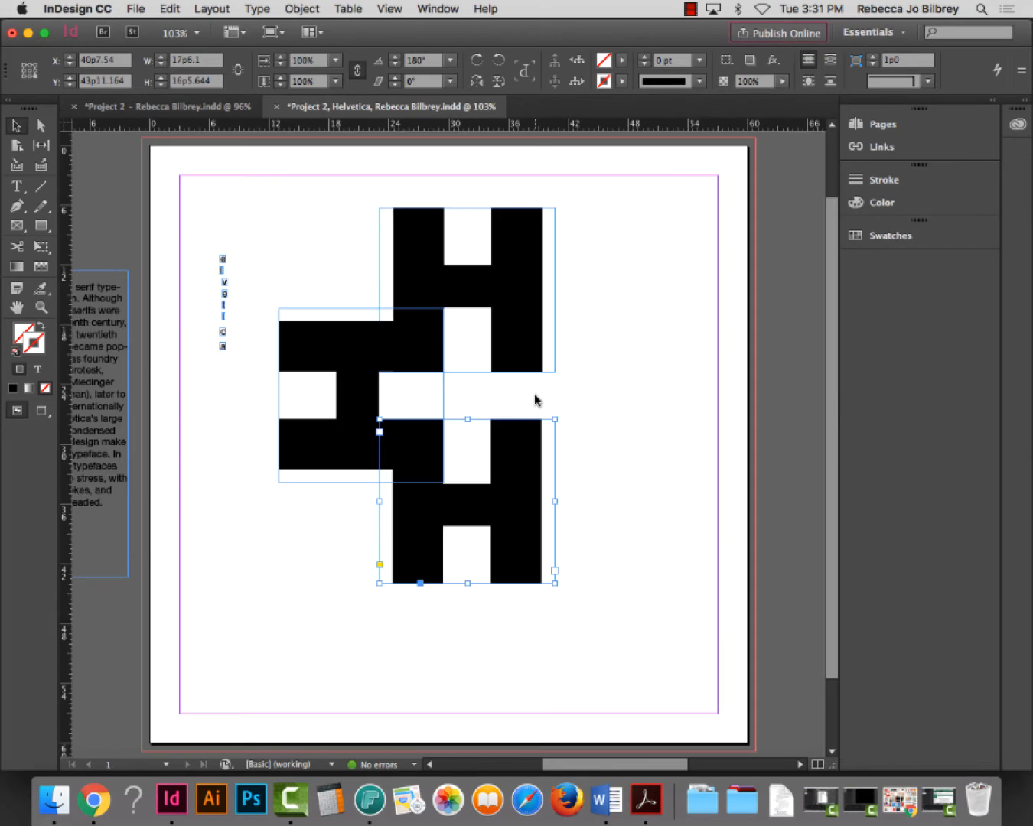
click(631, 400)
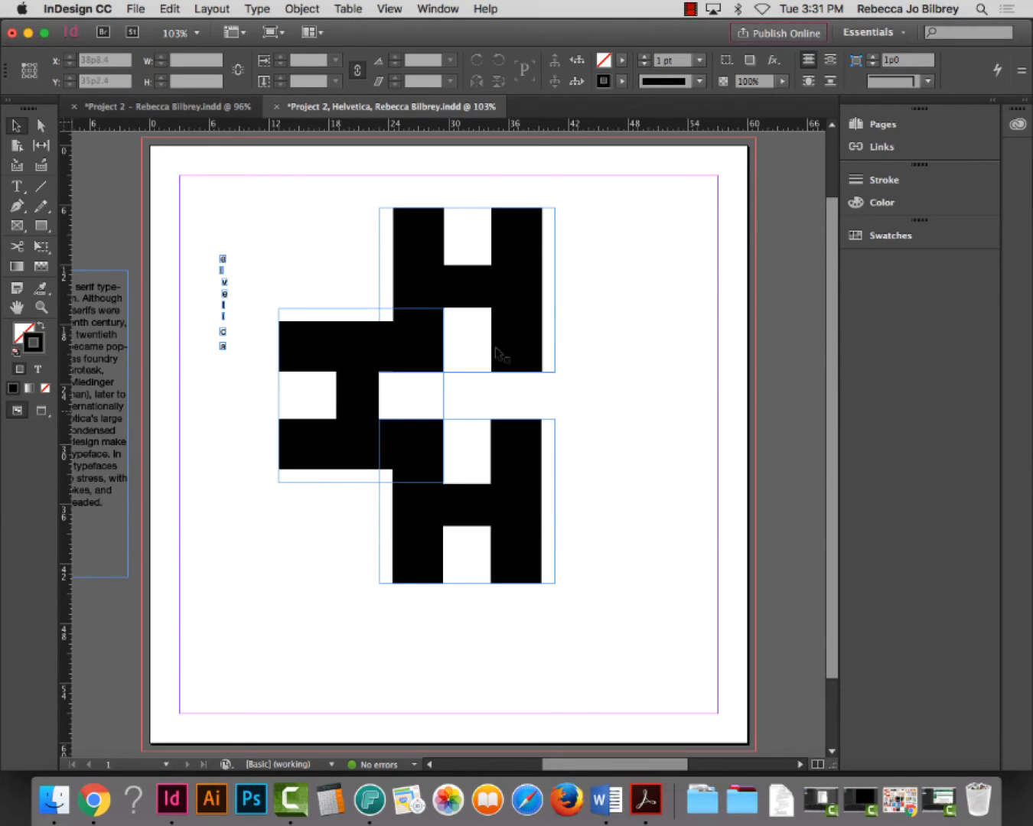
Duplicate the upright H, rotate the copy 90° and move it into the cross's right side
click(520, 266)
alt+drag(522, 288, 624, 365)
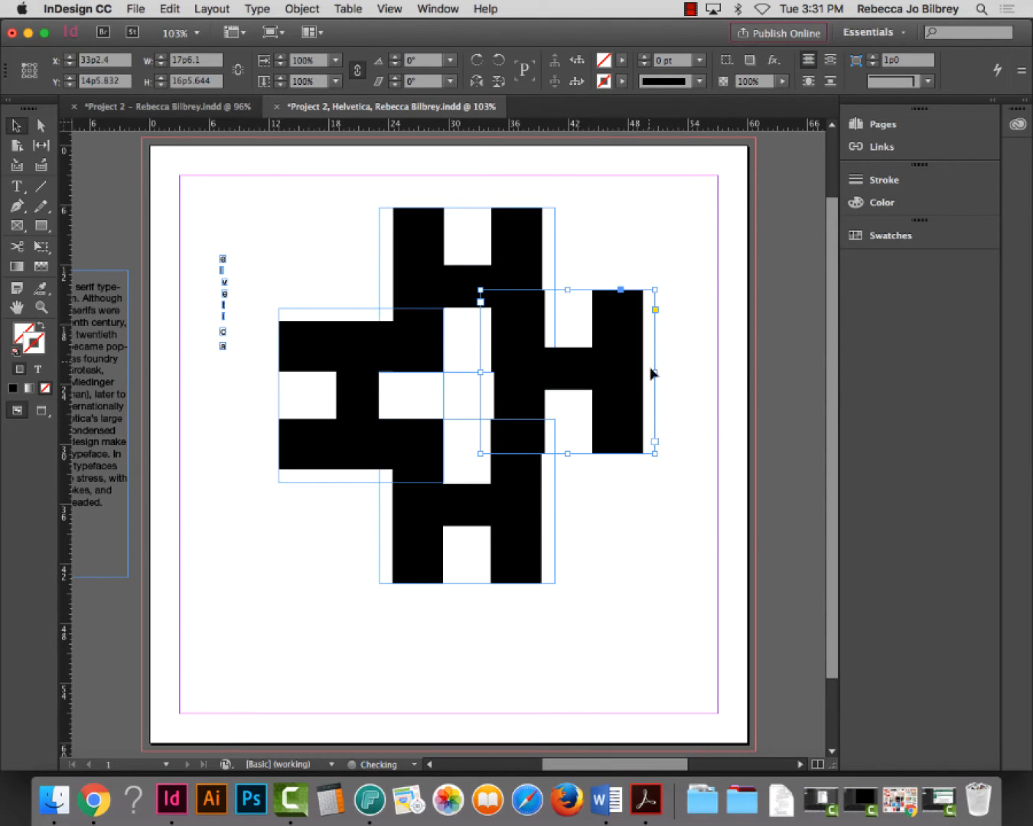
drag(658, 456, 680, 295)
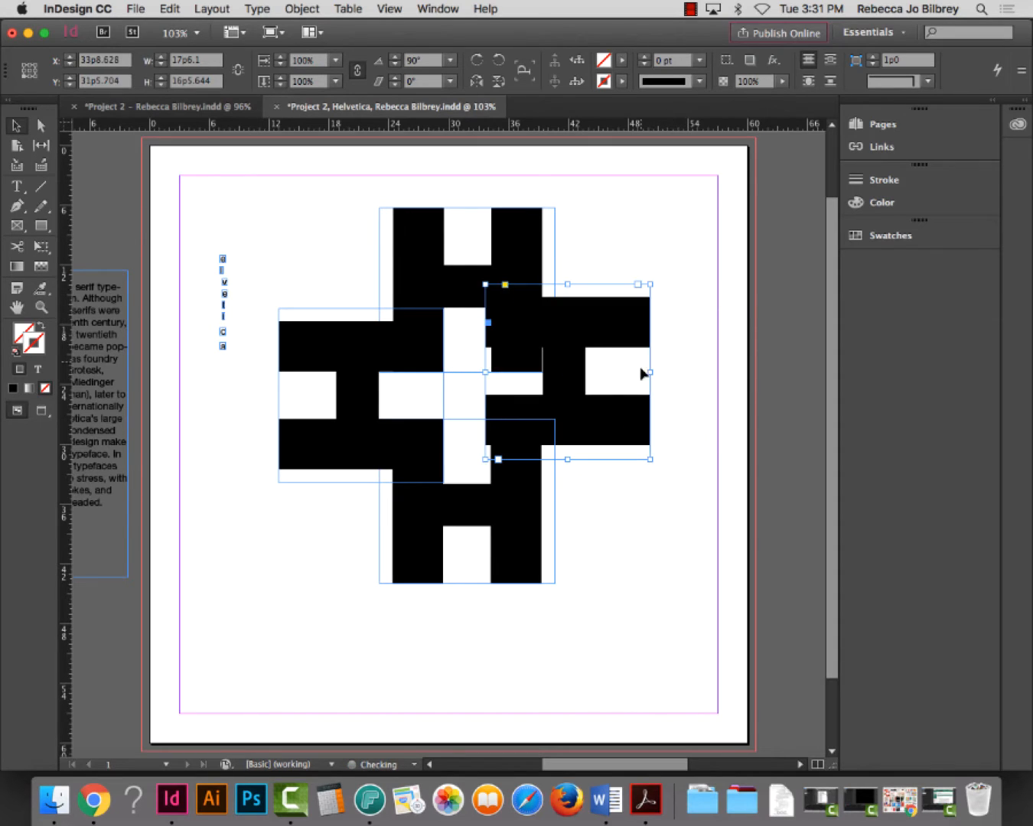
drag(580, 332, 585, 363)
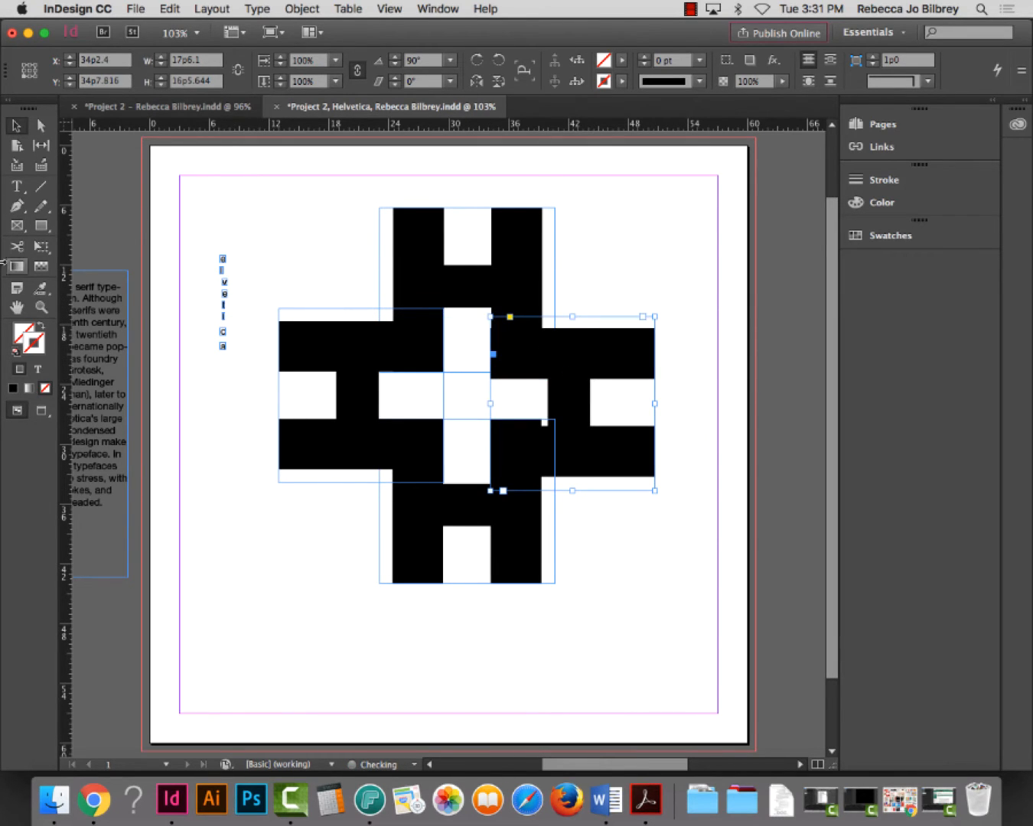
Align the right H with the left H's bars, checking it in frameless preview mode
click(41, 308)
drag(441, 274, 713, 514)
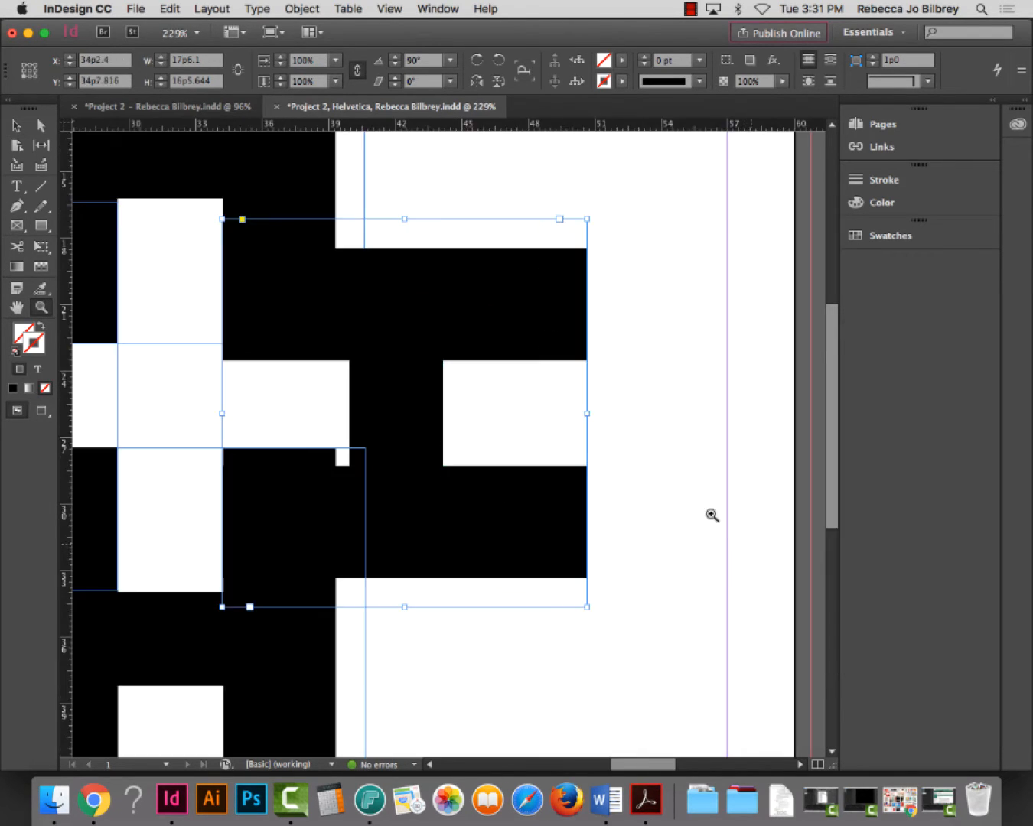
click(15, 125)
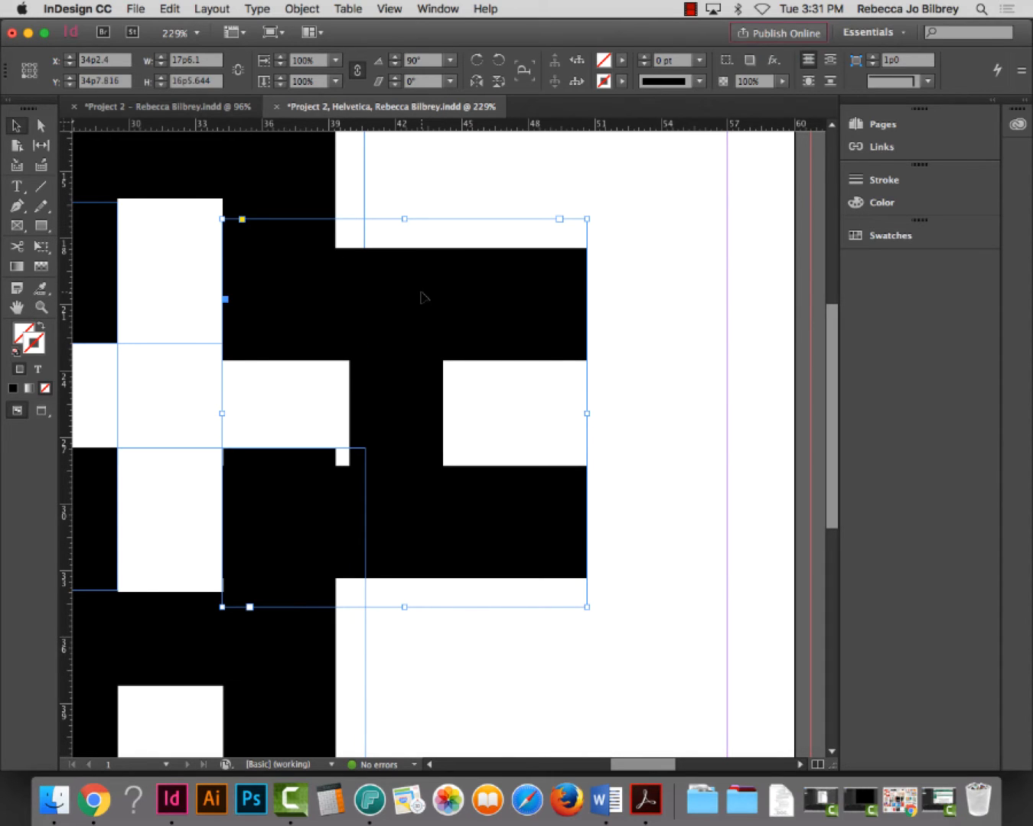
mouse_move(421, 297)
mouse_down()
mouse_move(456, 284)
mouse_move(423, 278)
mouse_up()
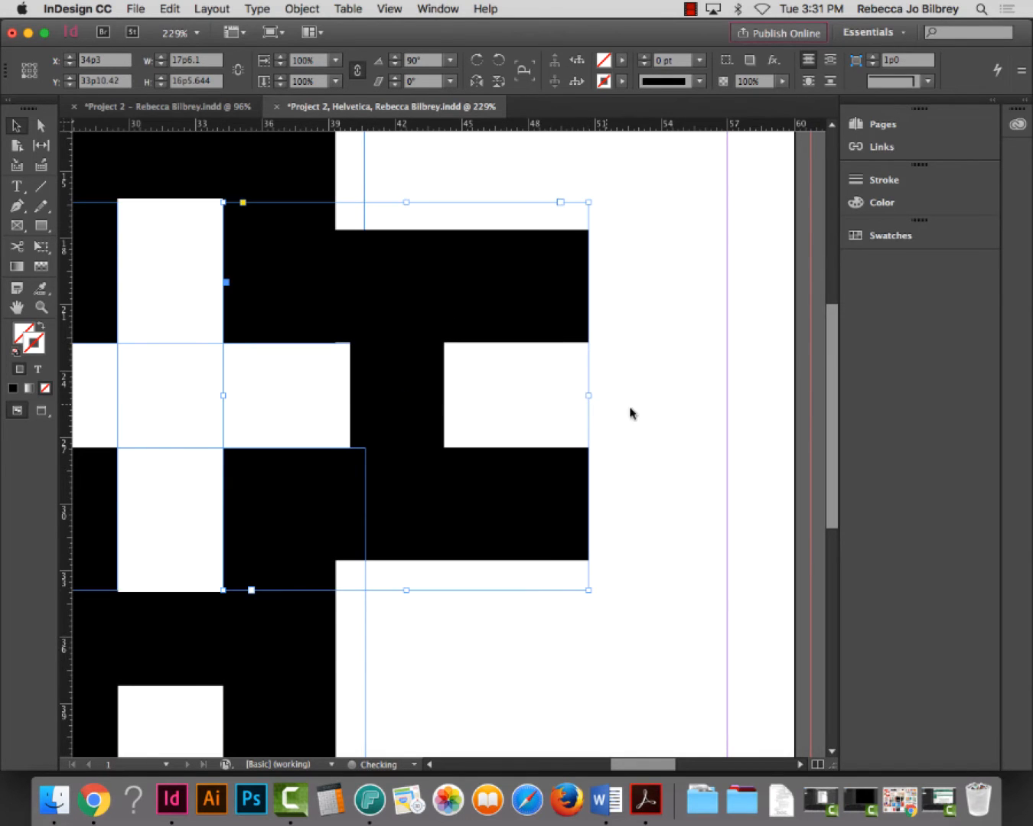
click(626, 415)
key(super+0)
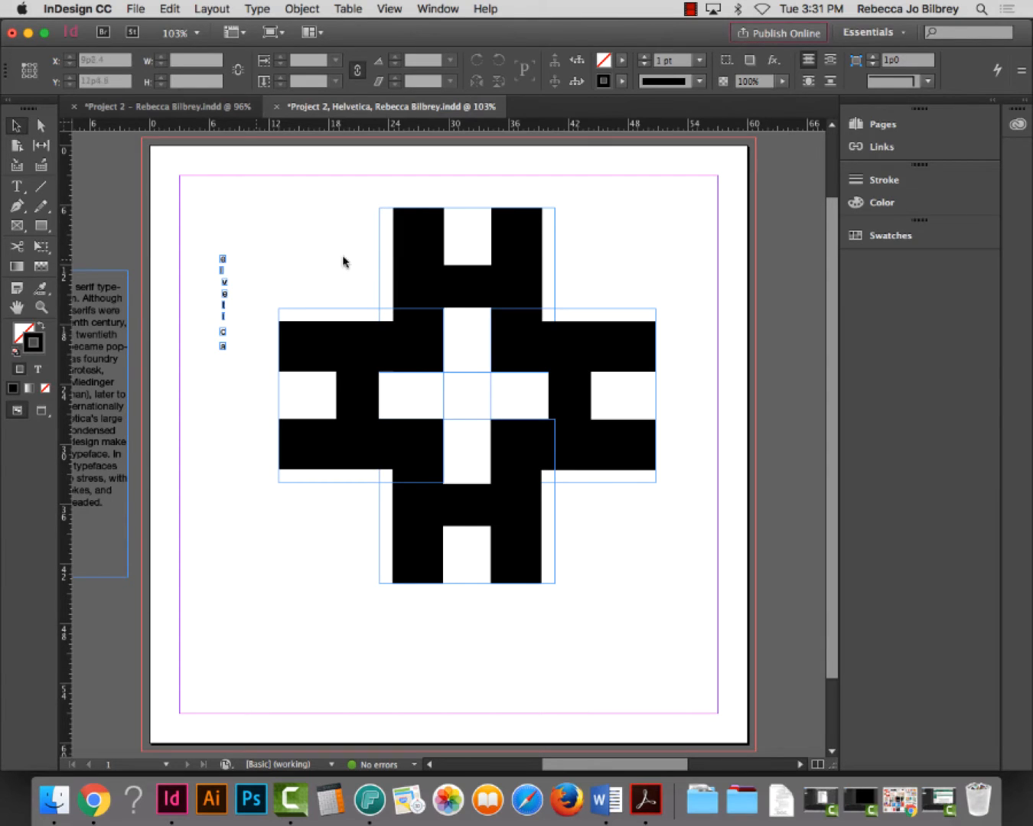
key(w)
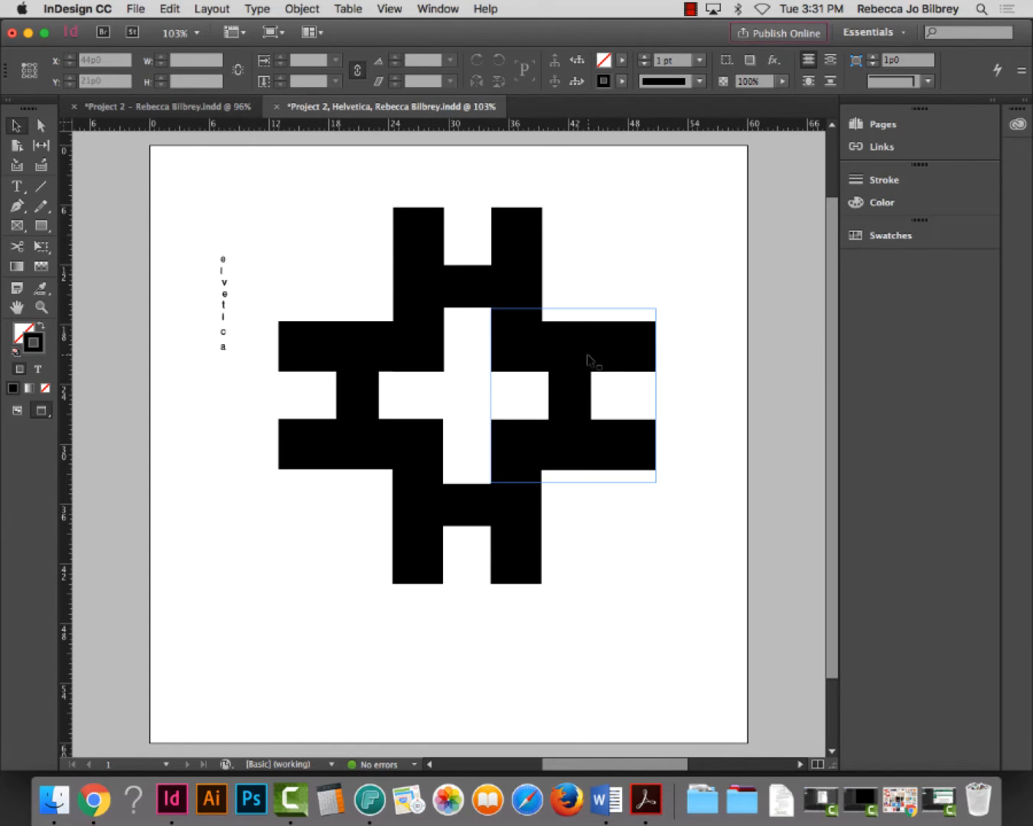
drag(587, 360, 586, 361)
click(667, 548)
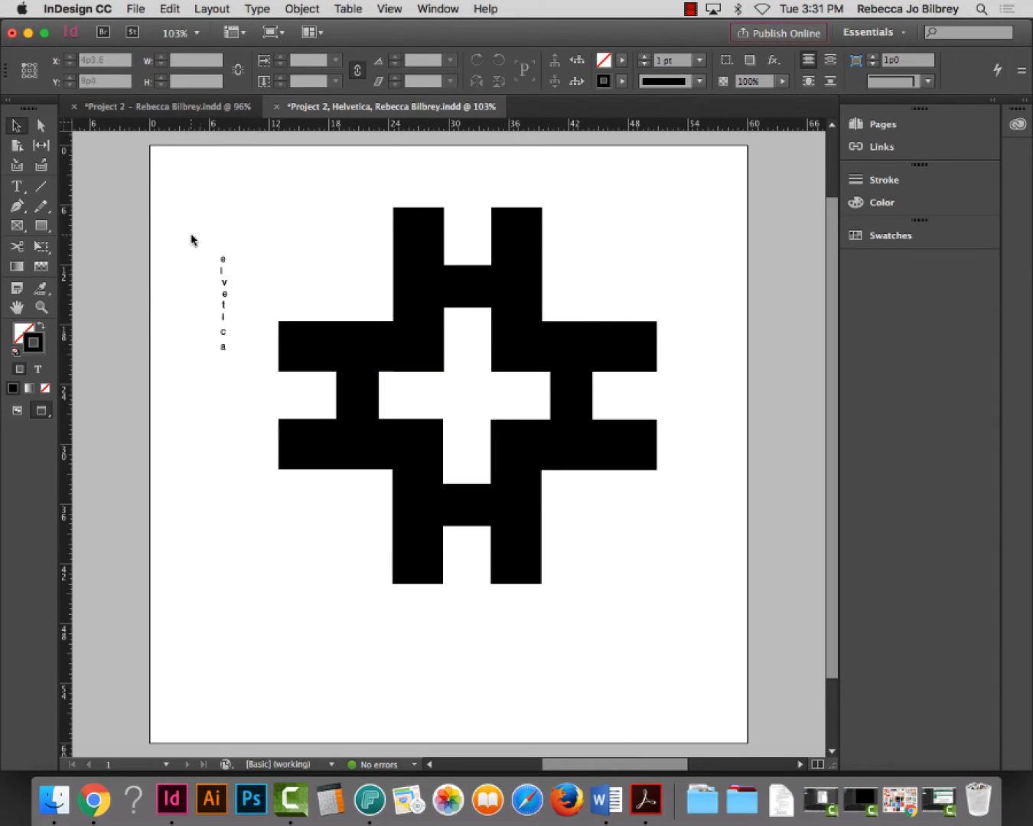
Enlarge the letter e proportionally and move it up to the right
click(225, 262)
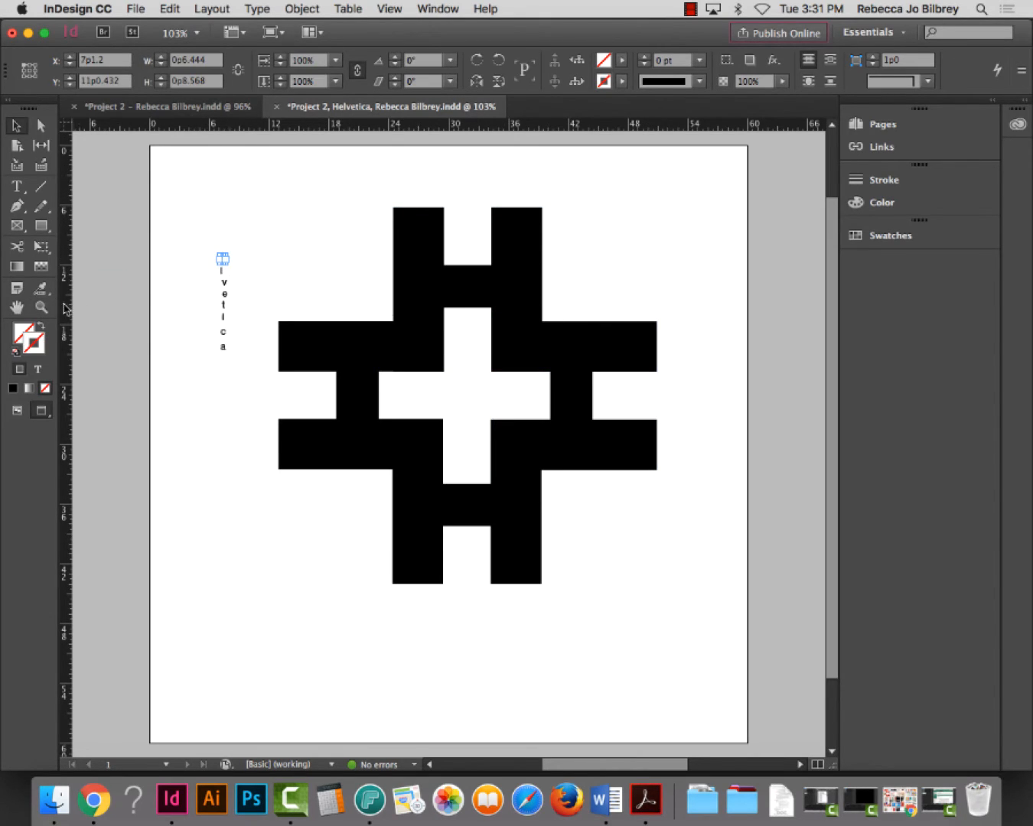
key(z)
click(290, 308)
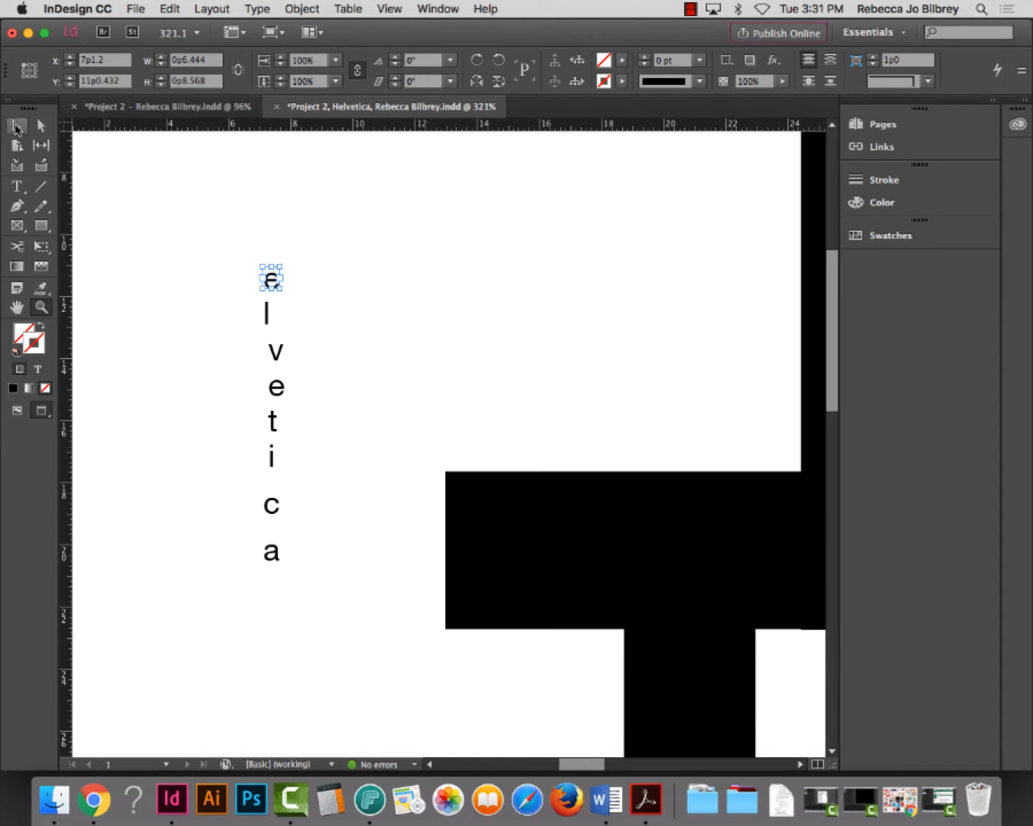
click(16, 126)
drag(283, 288, 354, 389)
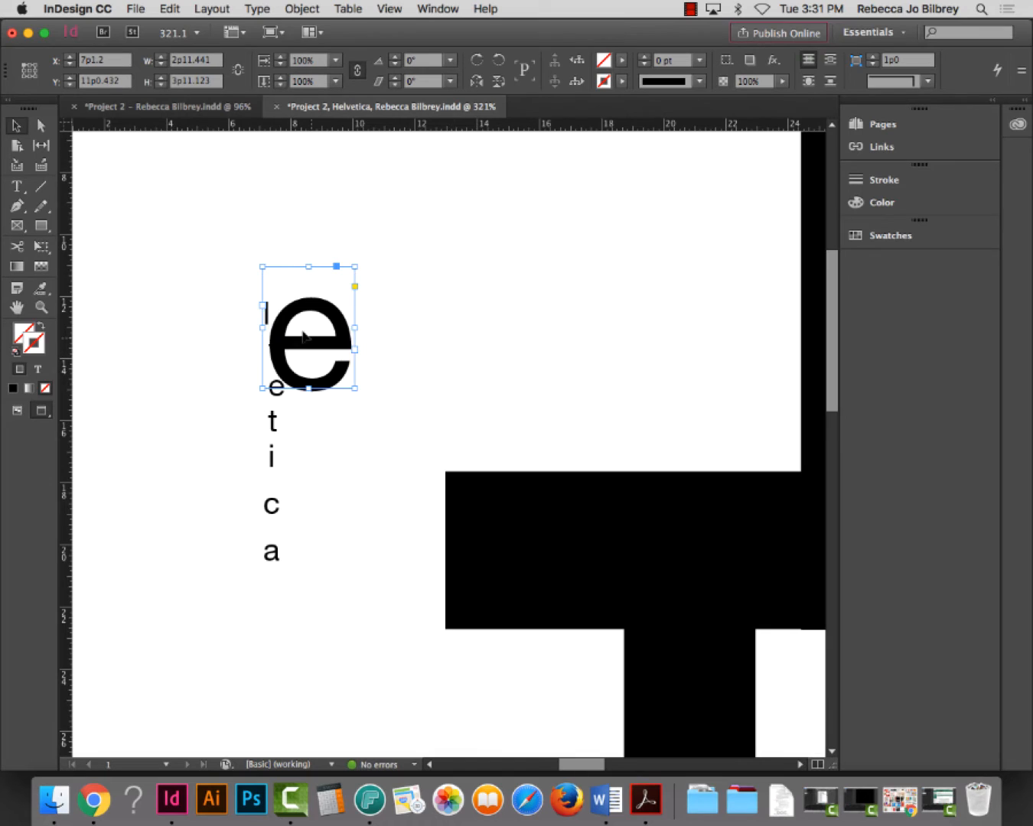
drag(309, 312, 556, 324)
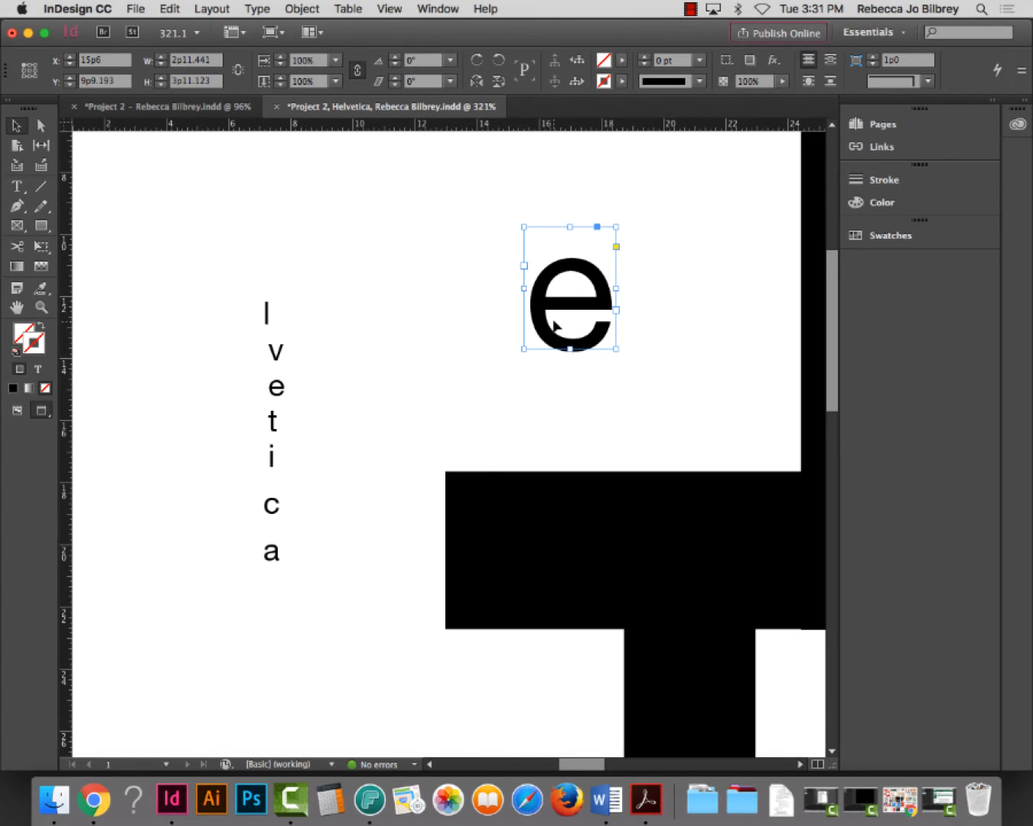
key(super+0)
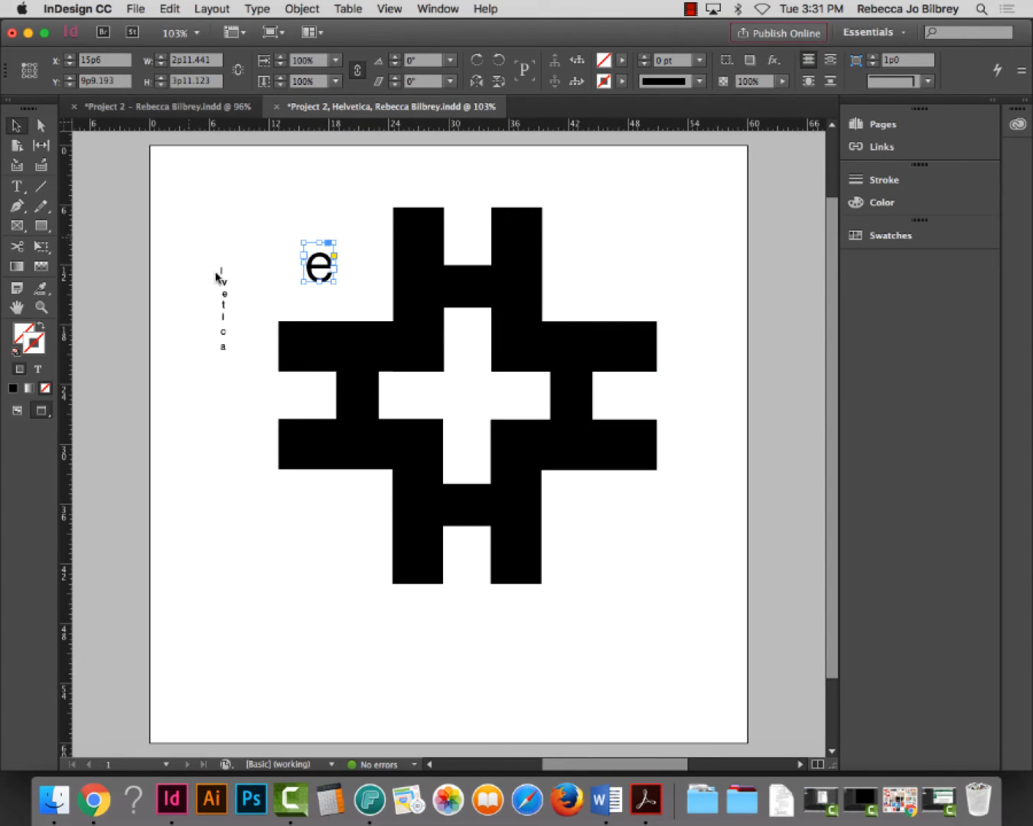
Select the whole l-v-e-t-i-c-a letter column and move it off the page to the right
drag(194, 244, 253, 408)
drag(222, 272, 693, 231)
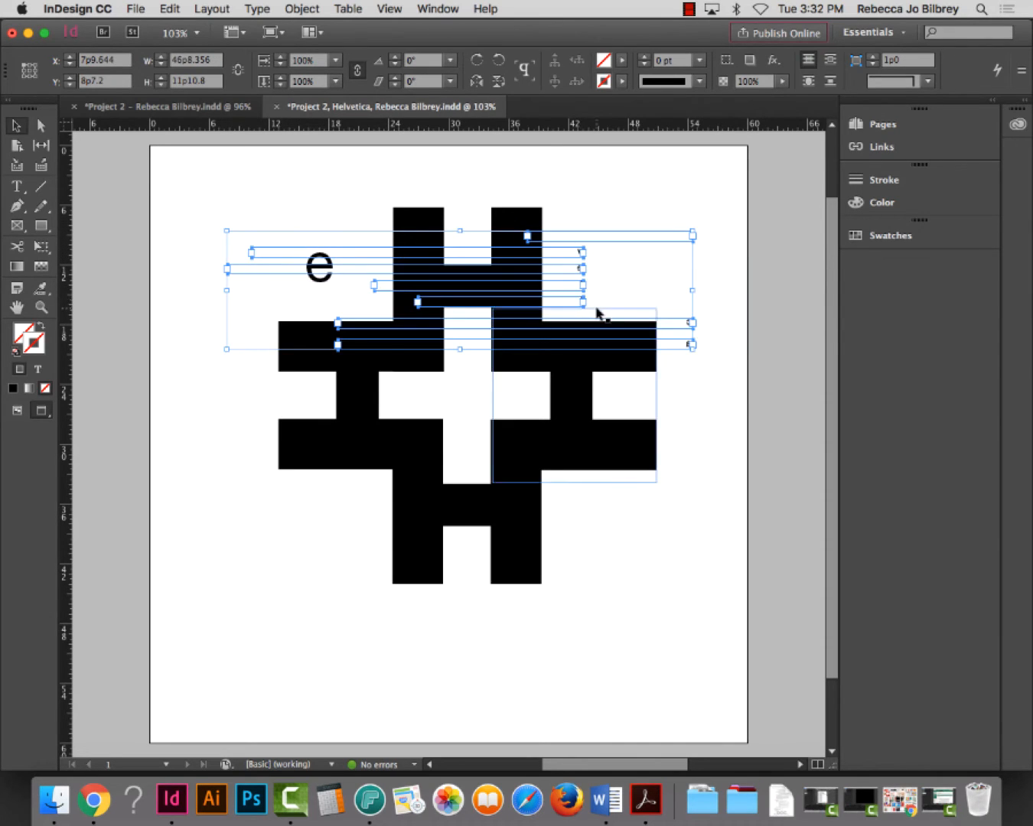
key(super+z)
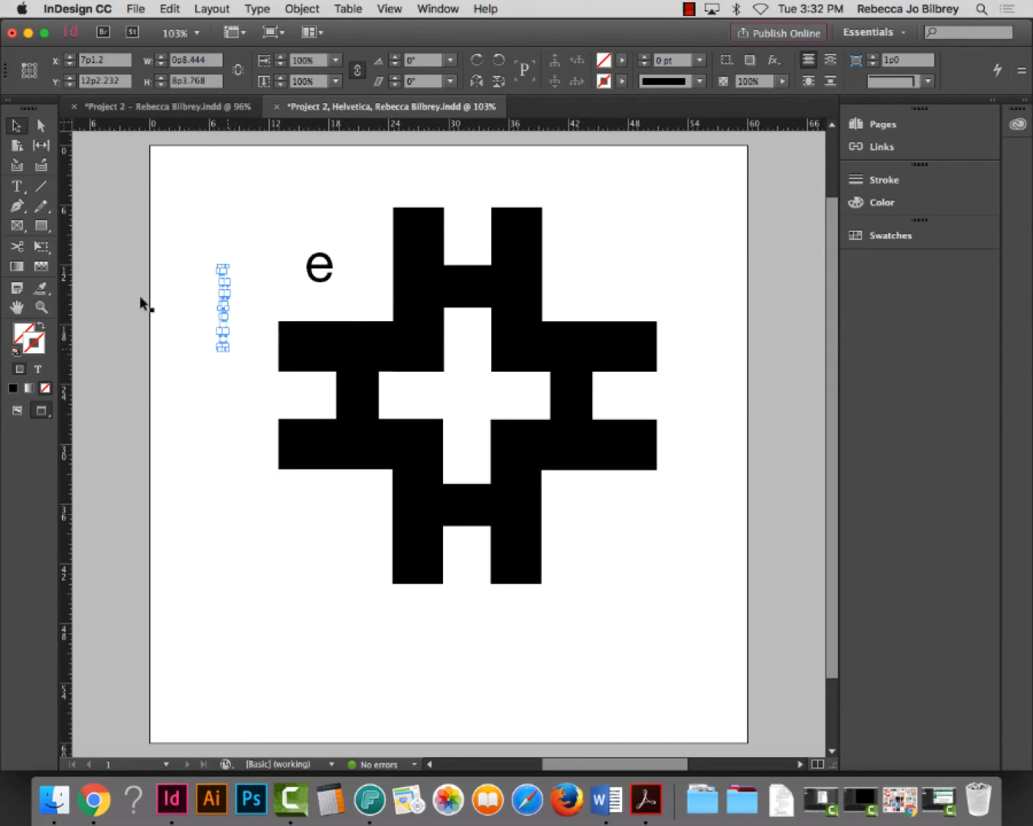
click(41, 306)
drag(200, 232, 275, 388)
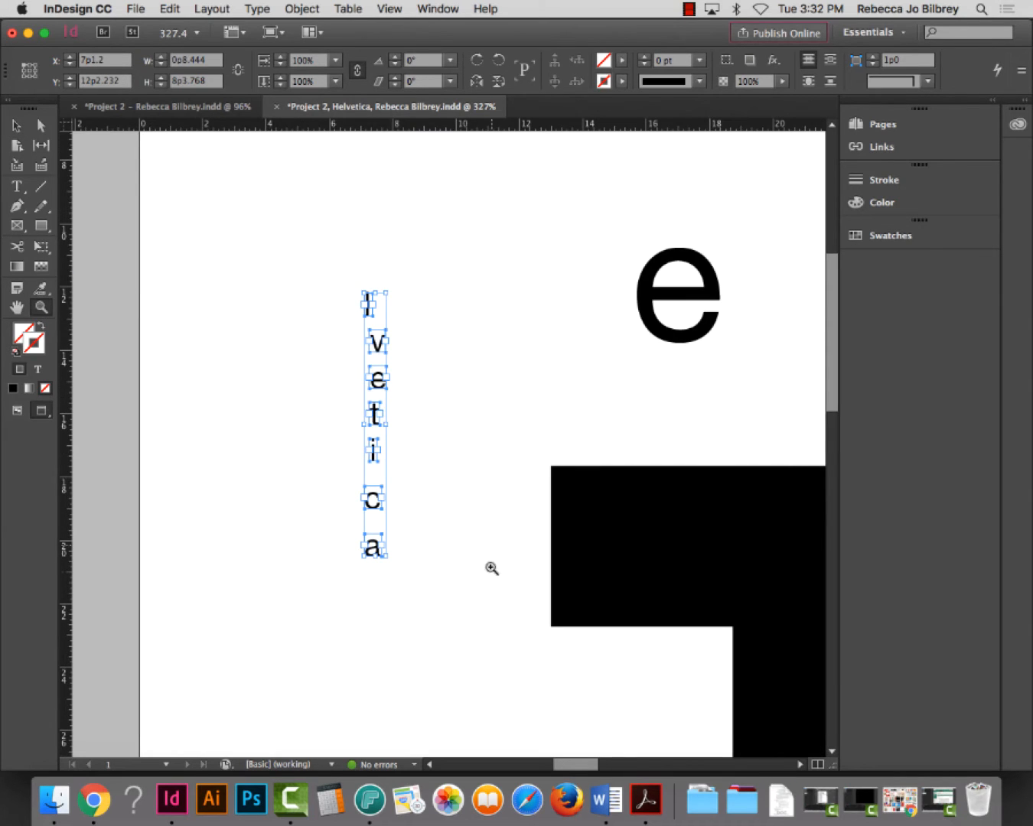
click(15, 126)
drag(262, 214, 477, 630)
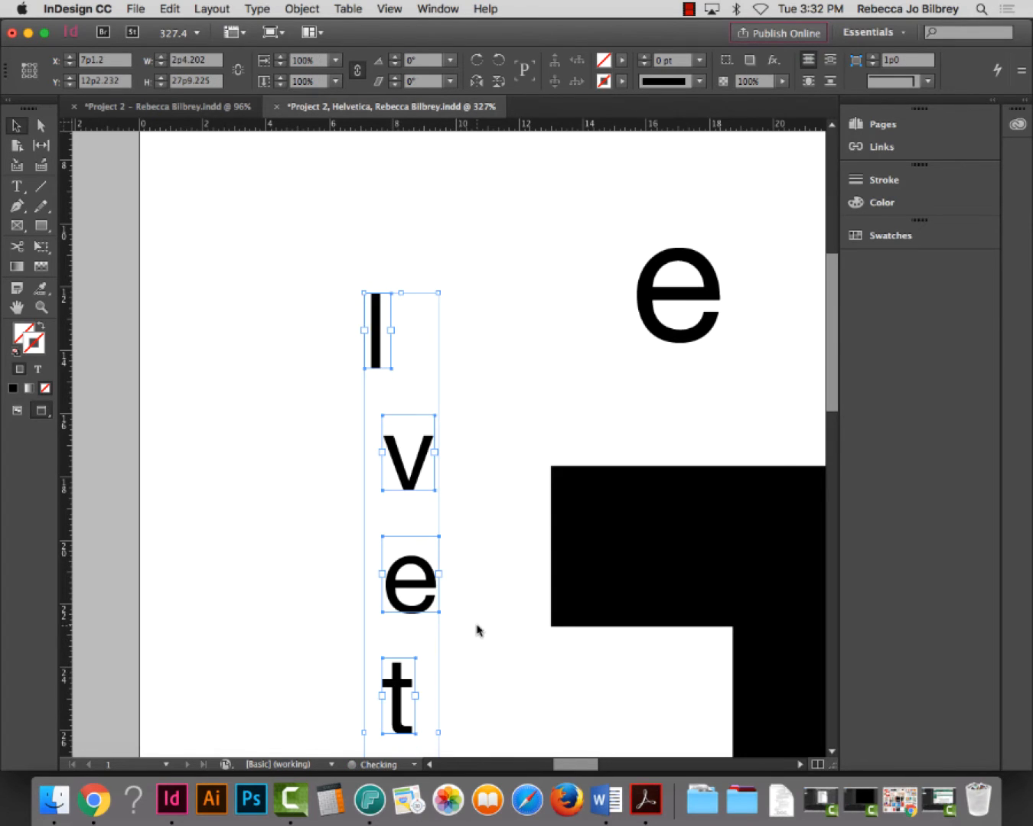
key(super+0)
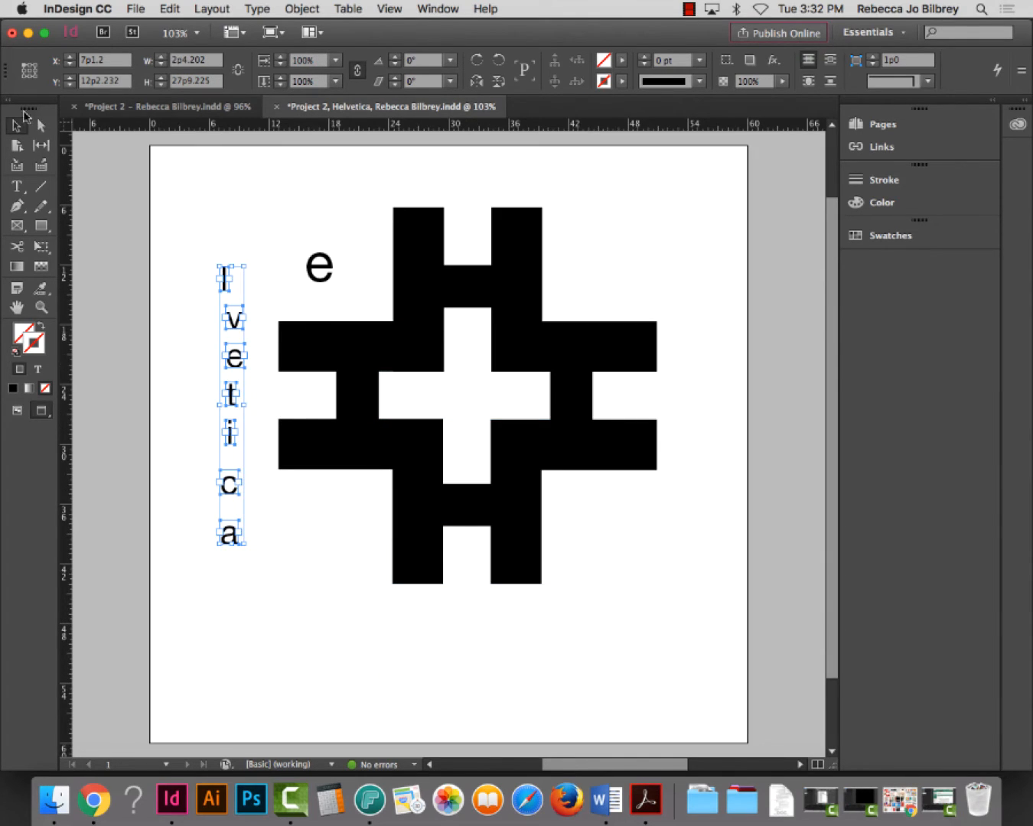
drag(222, 283, 758, 285)
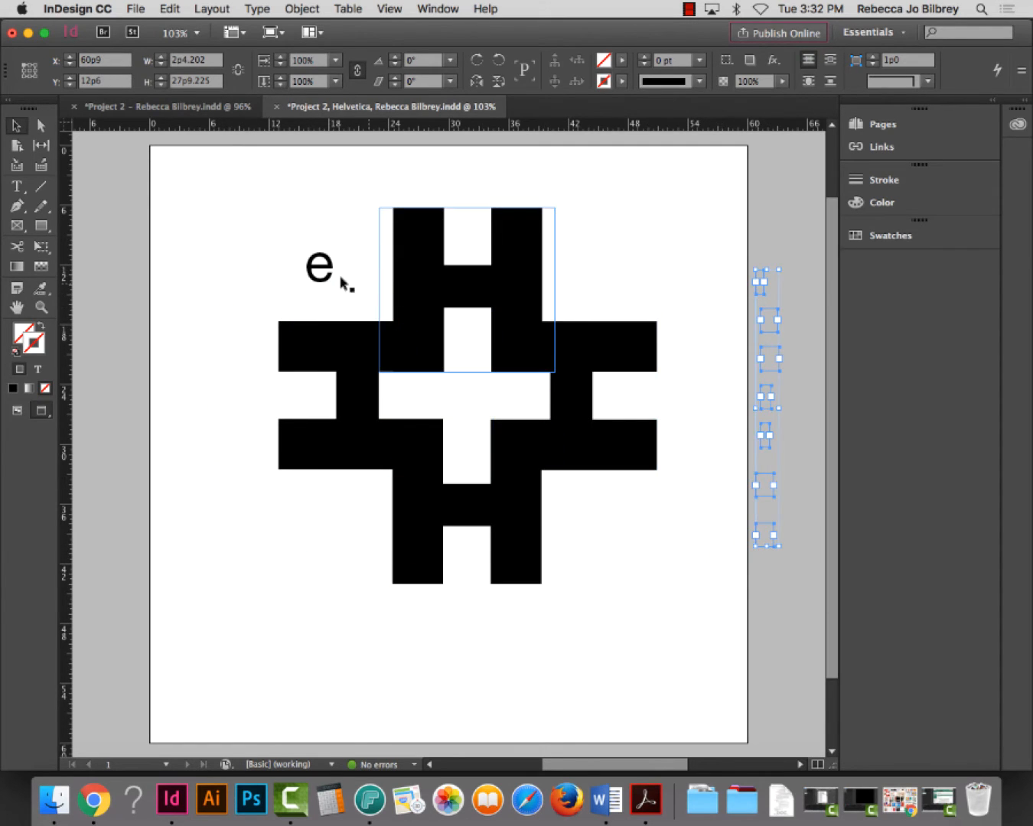
Push the H pattern past the page's left edge and enlarge the e frame beside it
drag(319, 273, 598, 273)
drag(251, 215, 597, 539)
drag(581, 404, 443, 373)
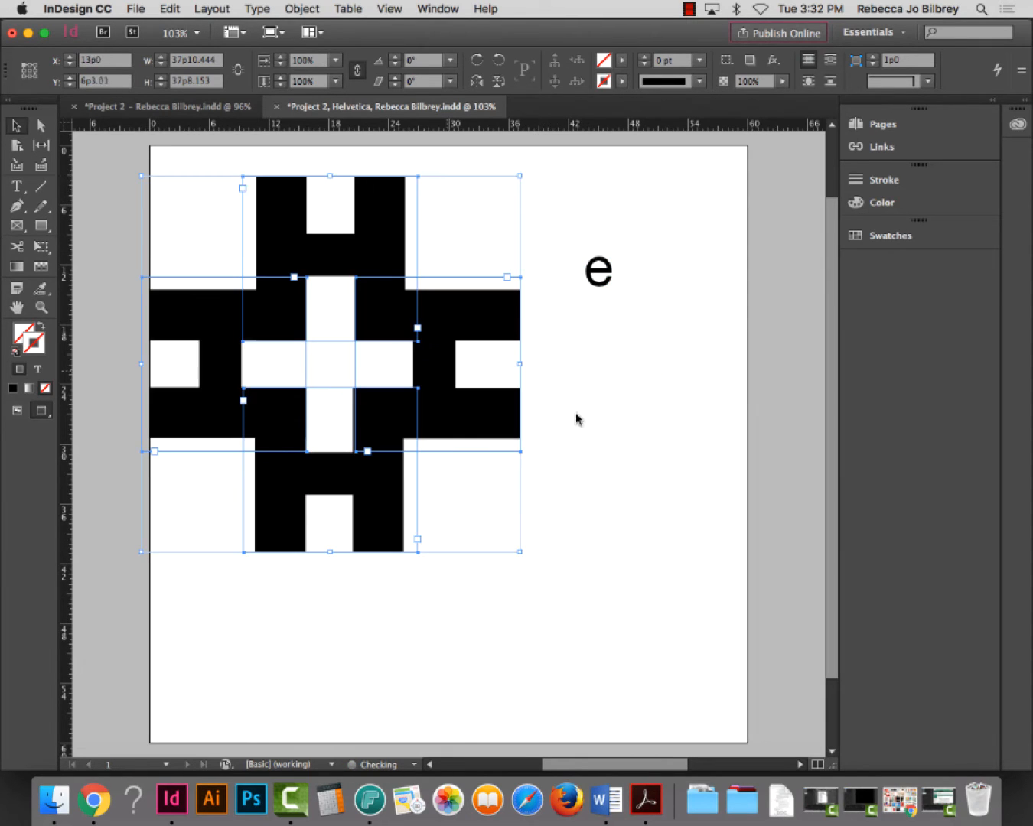
click(612, 279)
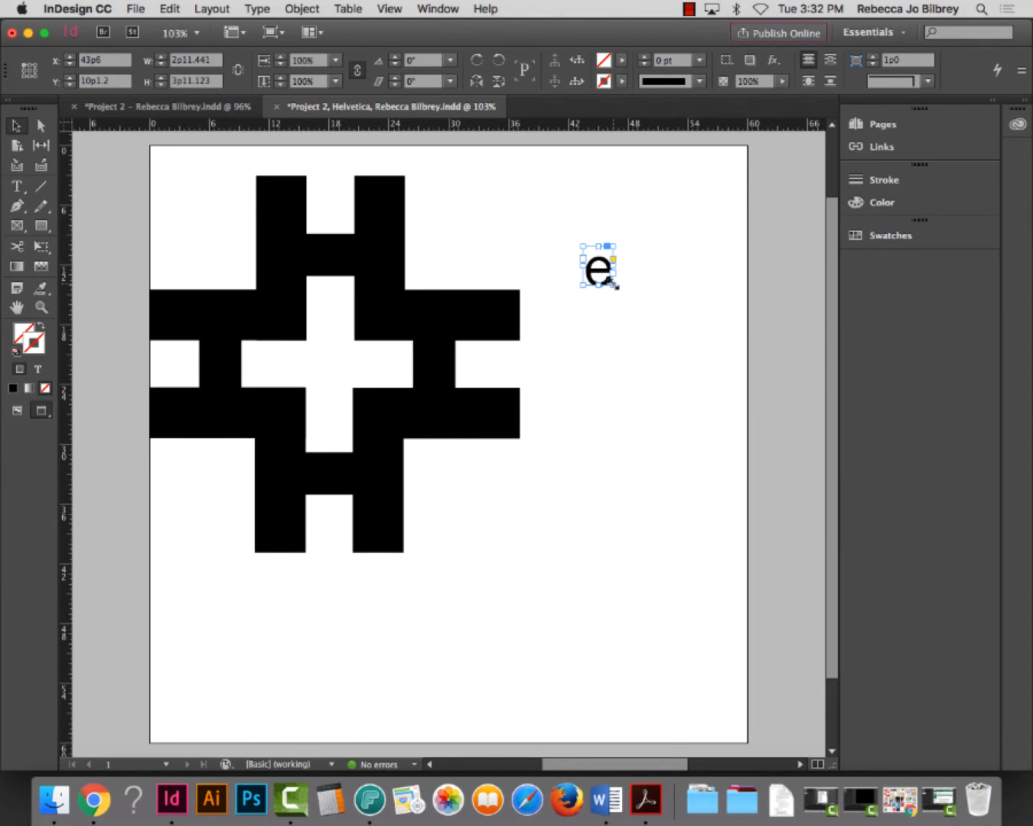
drag(615, 287, 782, 362)
Extend the e to read 'elvetica', then remove 'tica' from the end
double_click(618, 273)
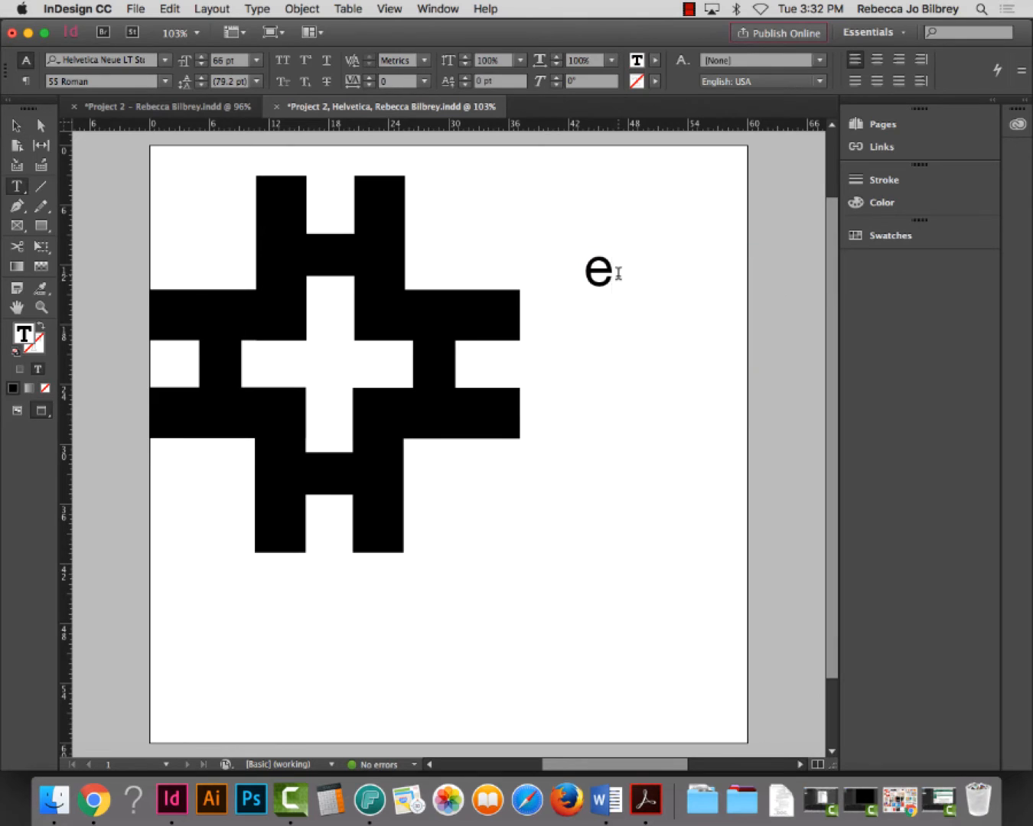
text(lvetica)
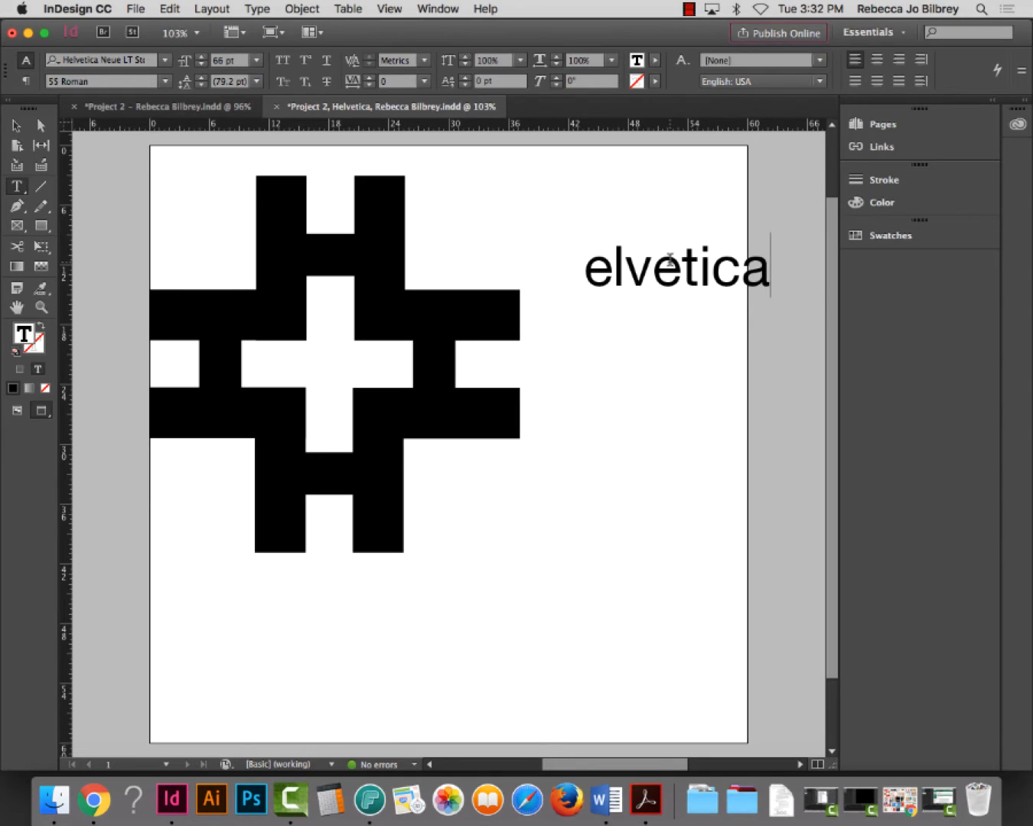
drag(684, 265, 799, 289)
key(ctrl+c)
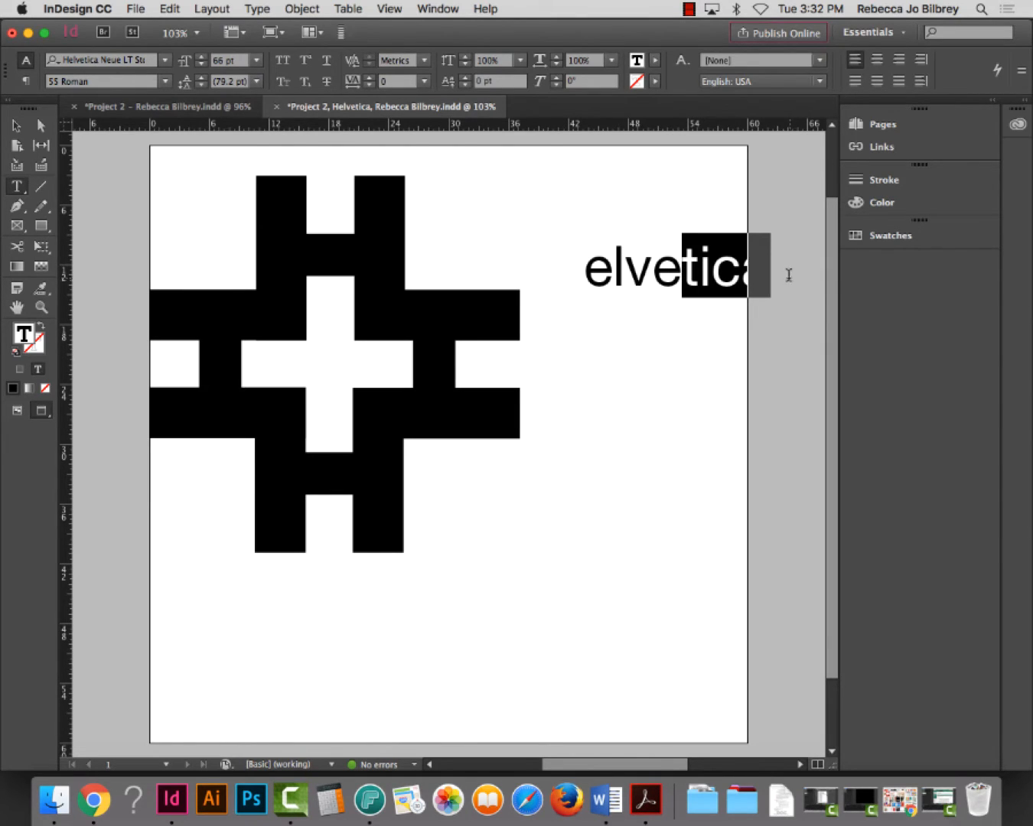
key(BackSpace)
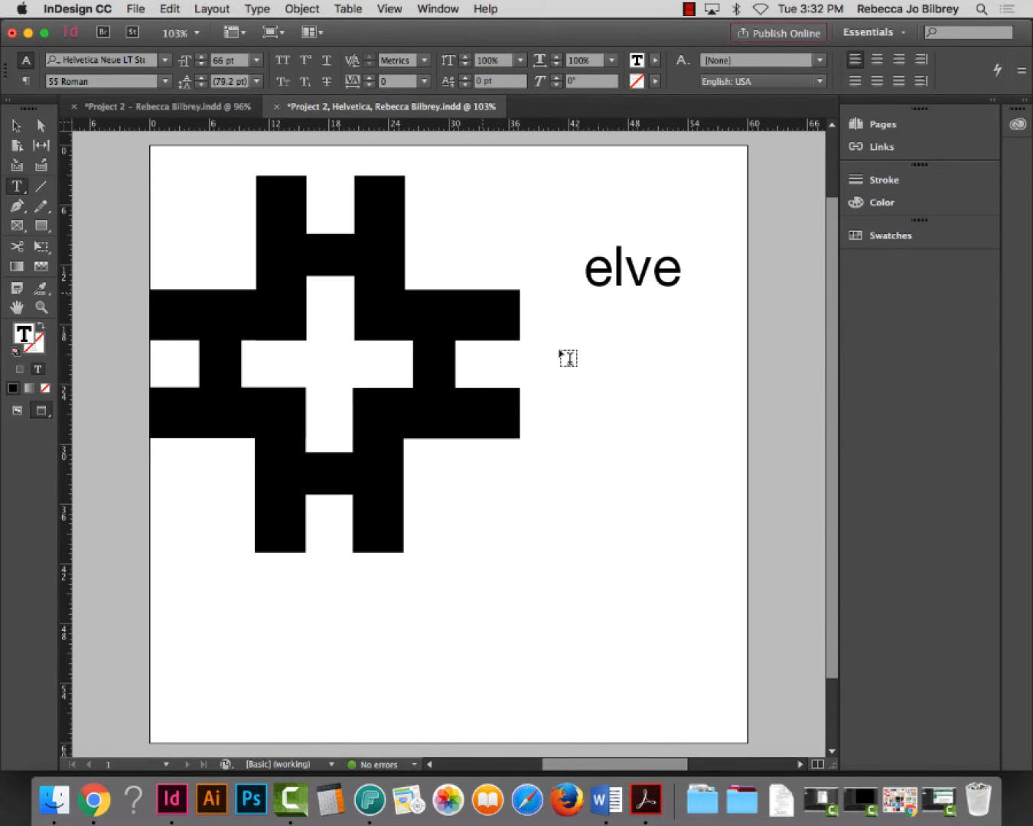
Draw a new text frame below elve and paste 'tica' into it
drag(582, 436, 701, 507)
key(ctrl+v)
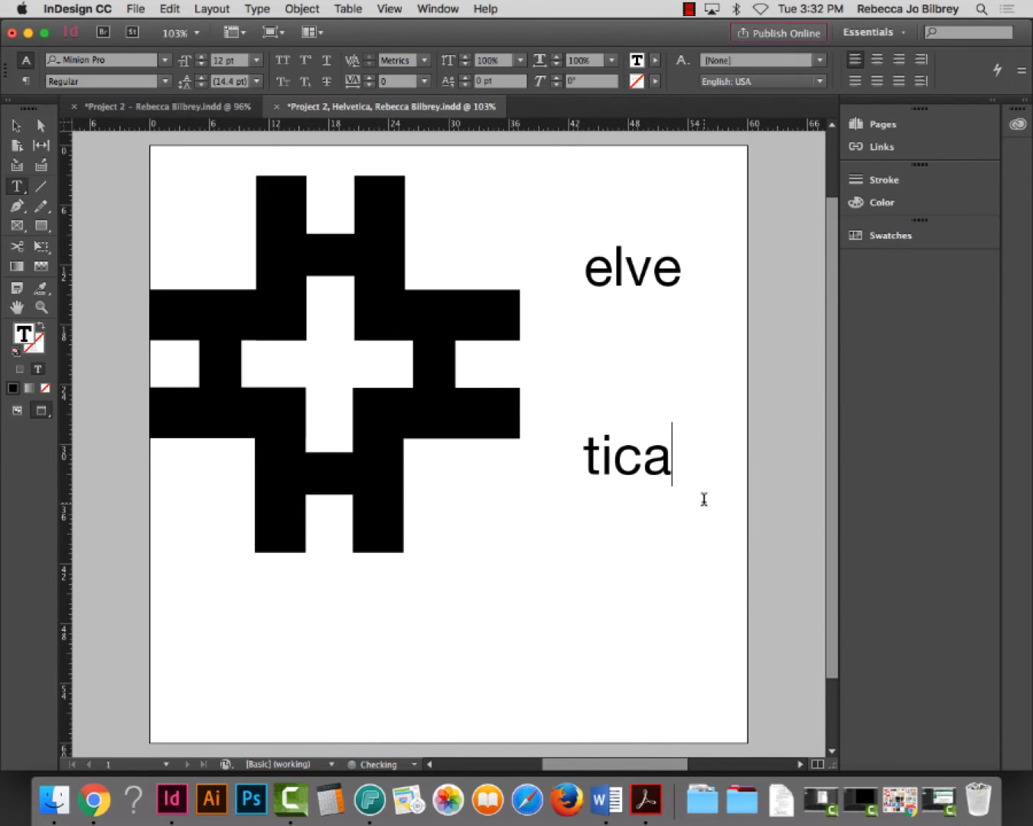
click(16, 126)
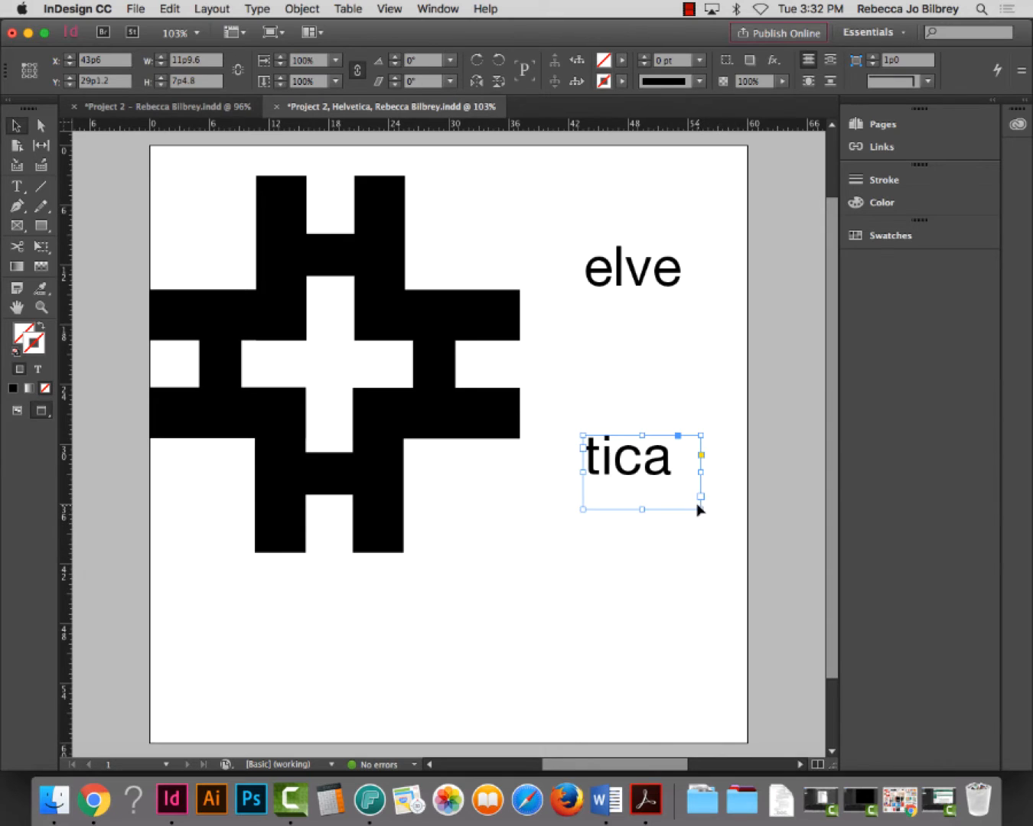
double_click(677, 440)
key(Escape)
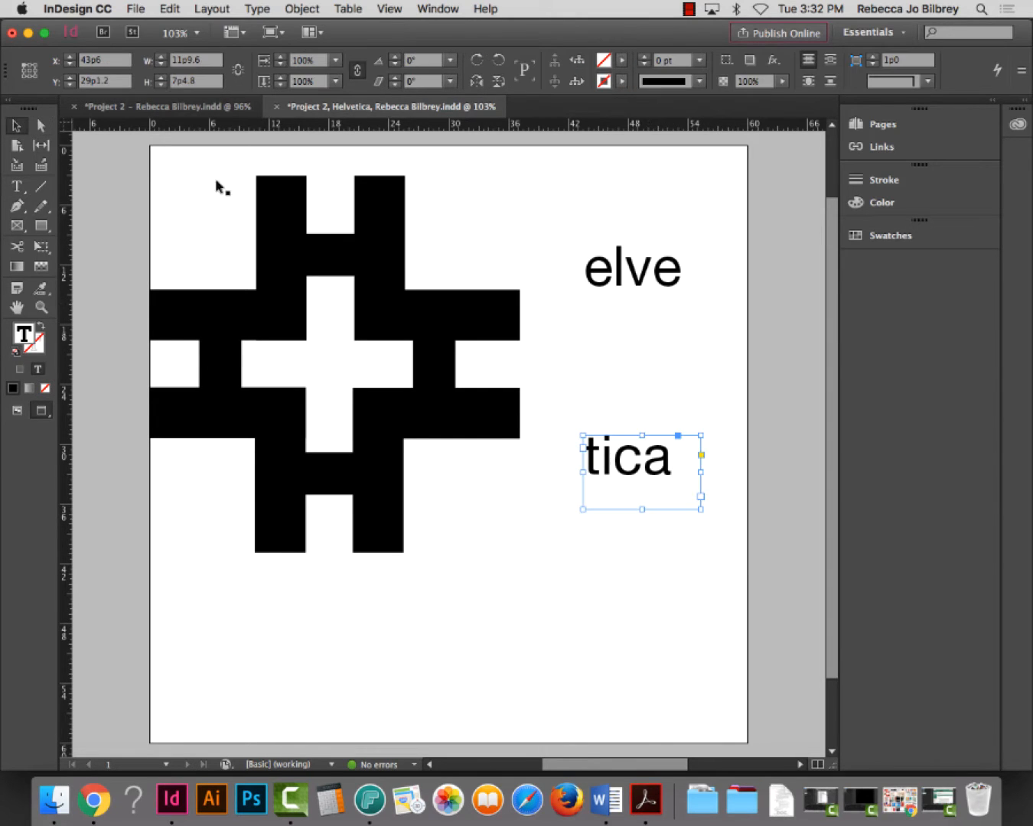
click(652, 281)
Set the elve text to the 85 Heavy font weight
double_click(651, 289)
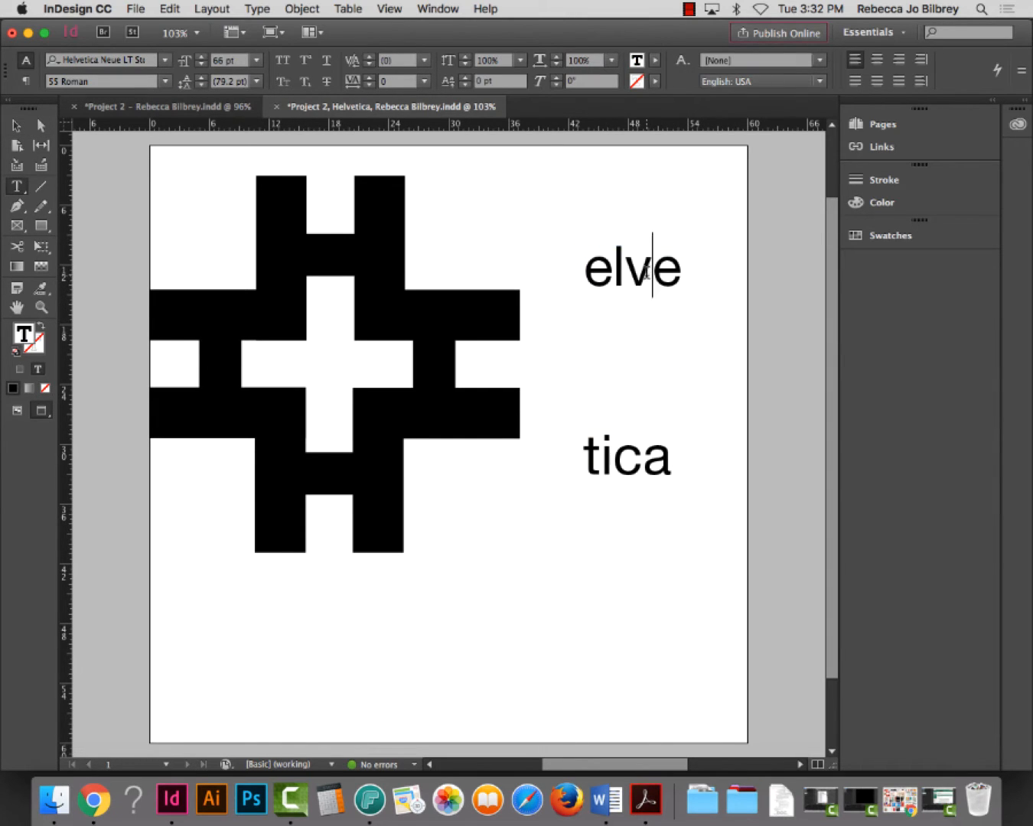
double_click(636, 279)
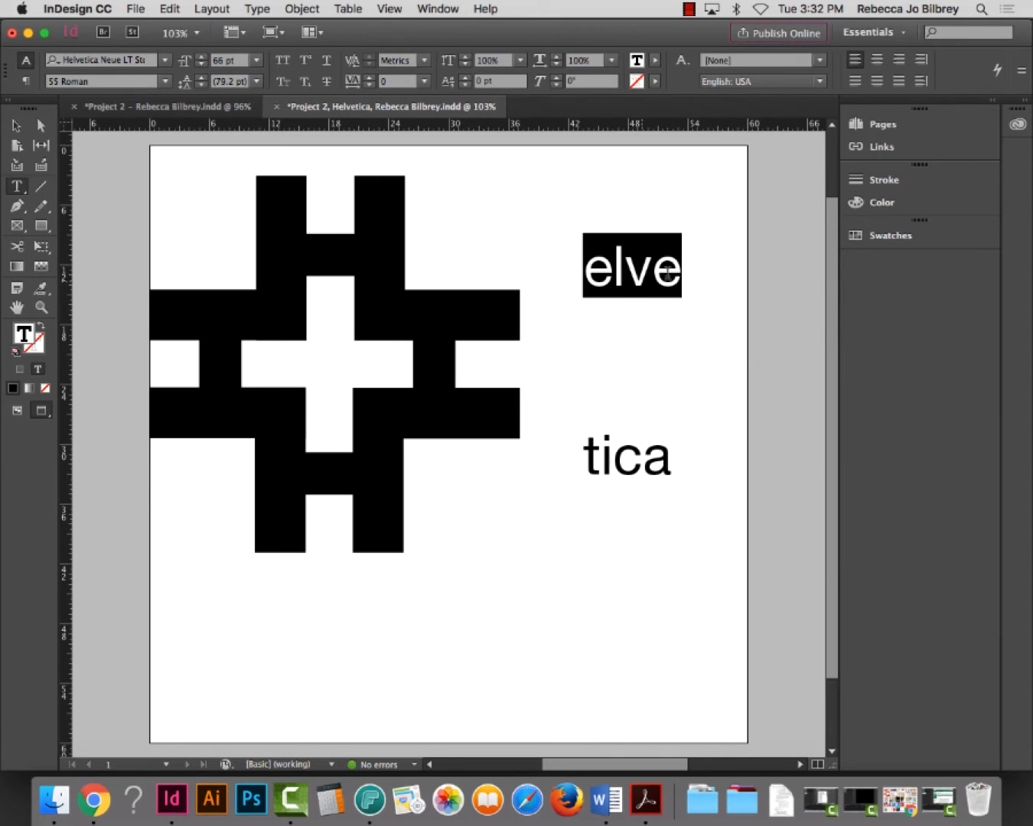
click(164, 82)
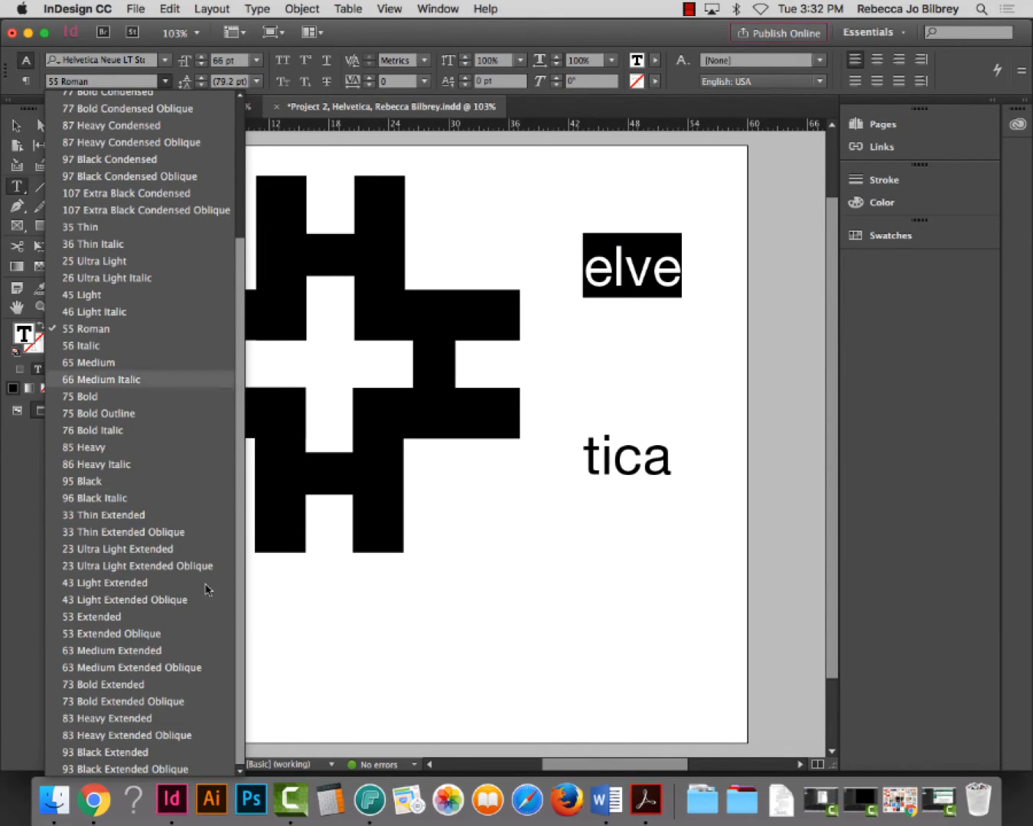
click(132, 451)
click(17, 125)
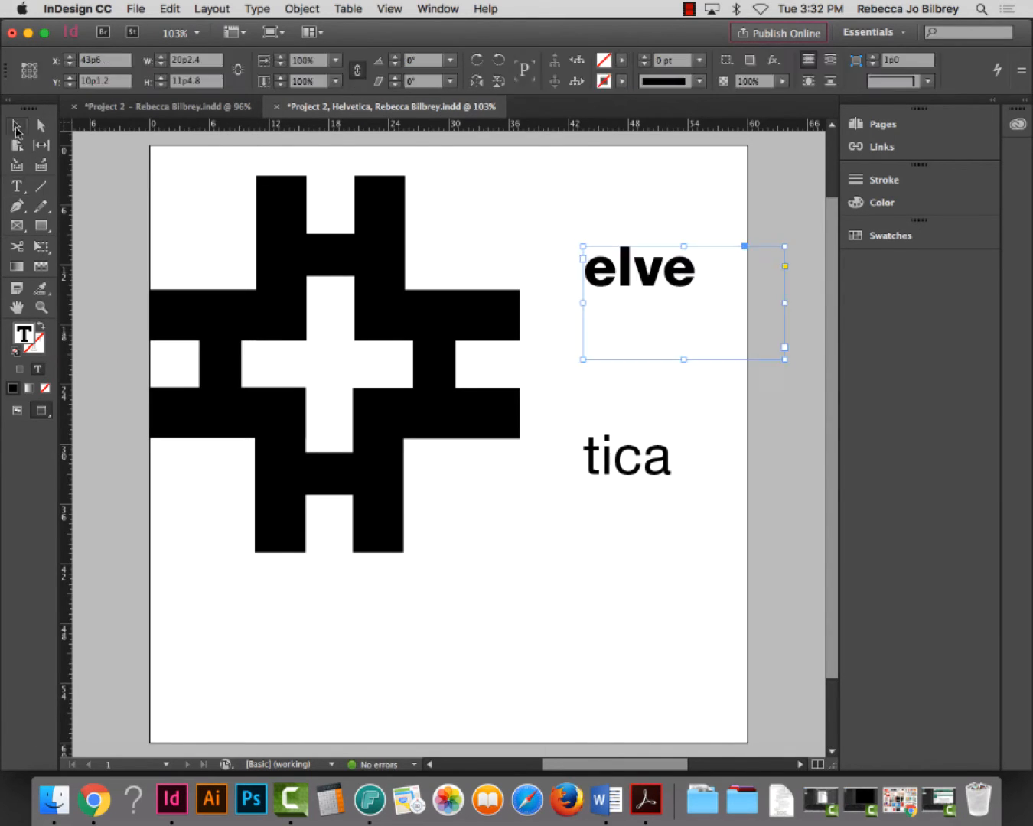
double_click(782, 358)
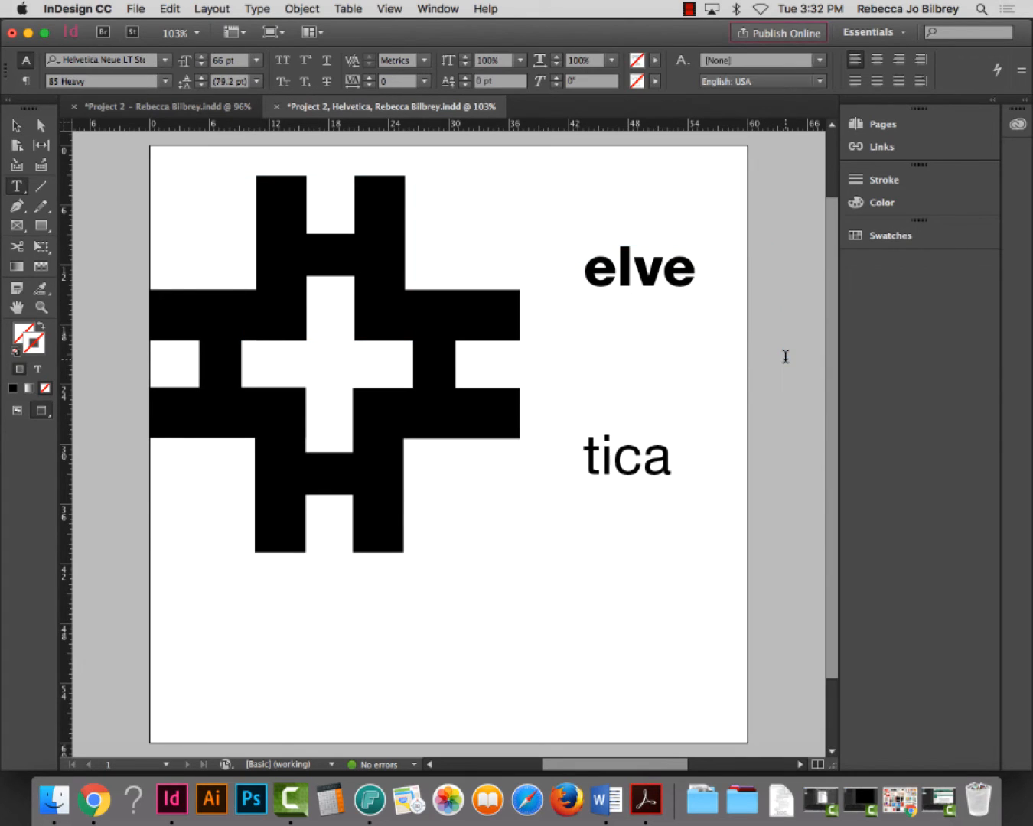
click(674, 274)
scroll(710, 291, left, 1)
click(9, 132)
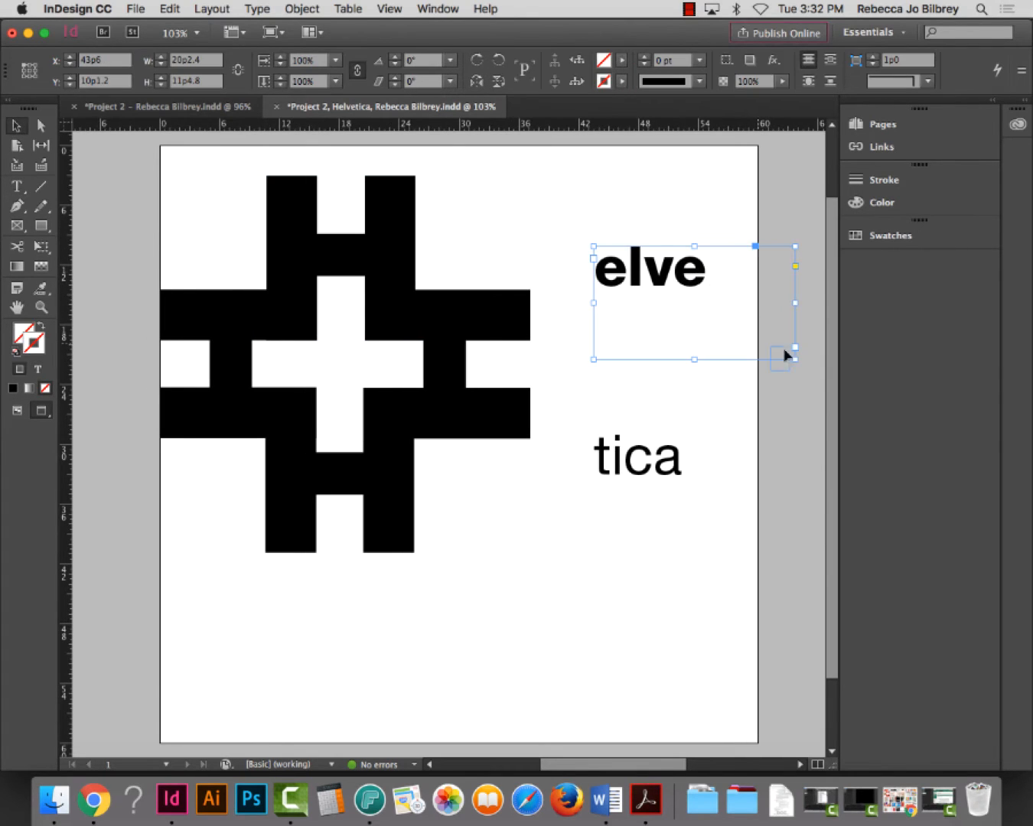
Move elve onto the top of the H pattern and scale it up to about 109%
mouse_move(678, 271)
mouse_down()
mouse_move(493, 231)
mouse_move(527, 248)
mouse_move(473, 259)
mouse_move(476, 266)
mouse_up()
click(616, 258)
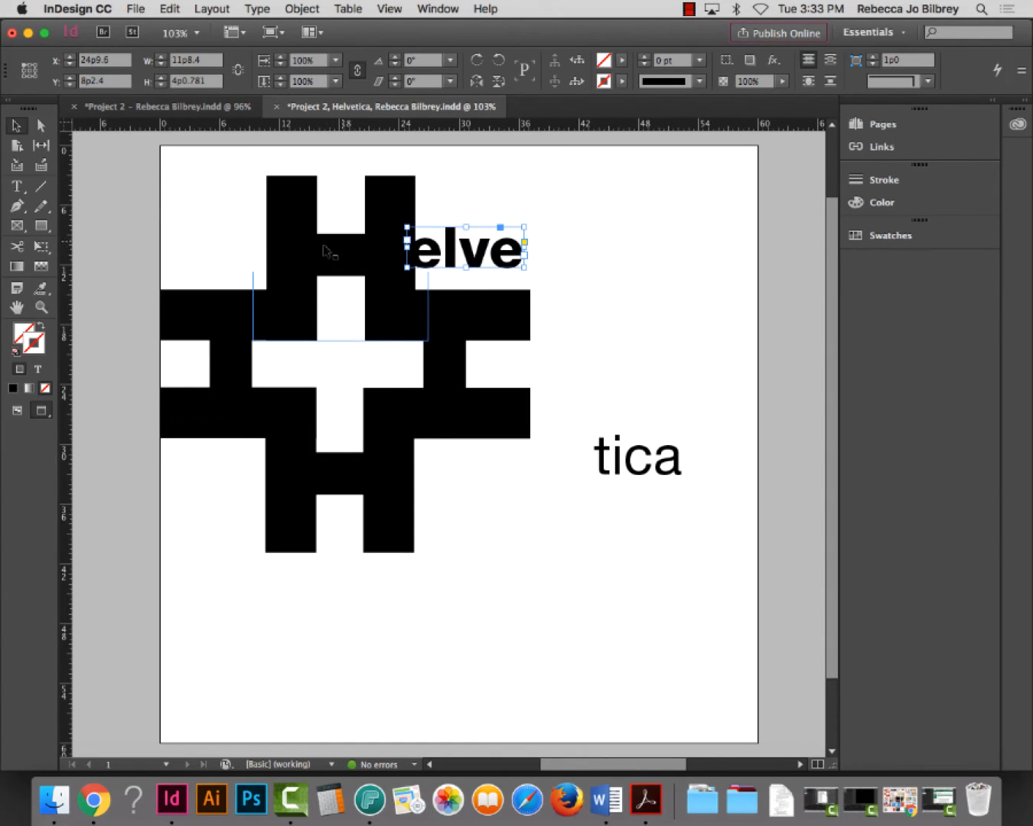
drag(525, 228, 489, 254)
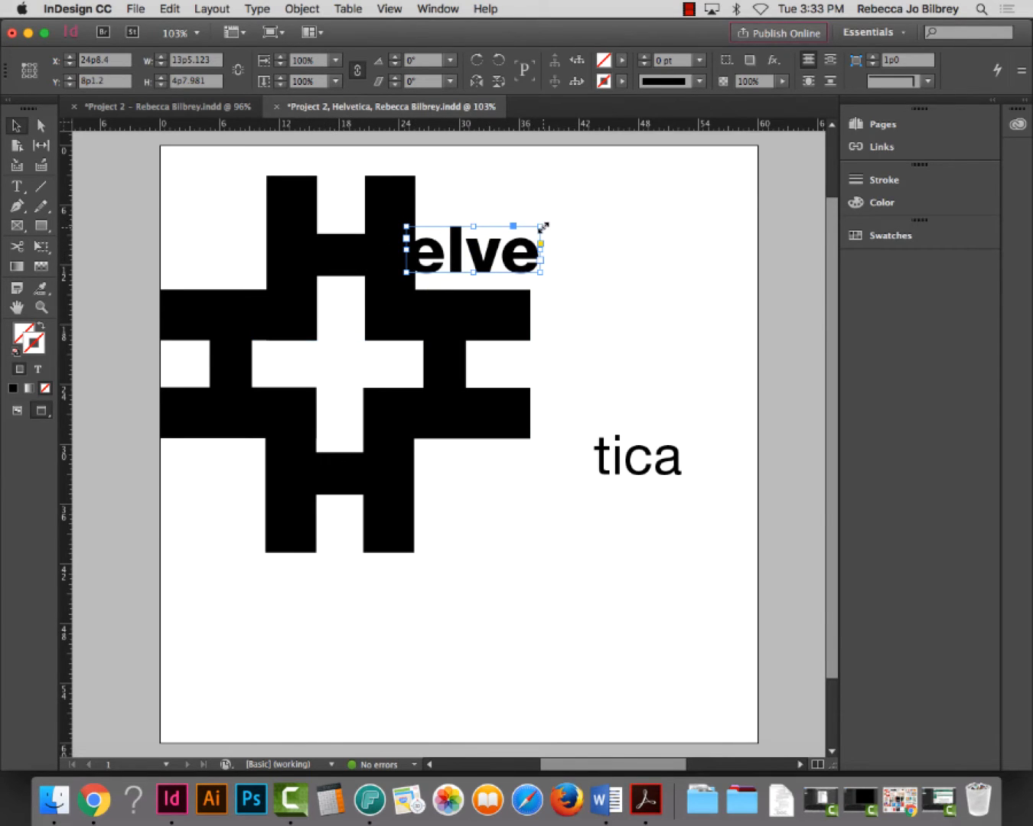
drag(543, 227, 547, 222)
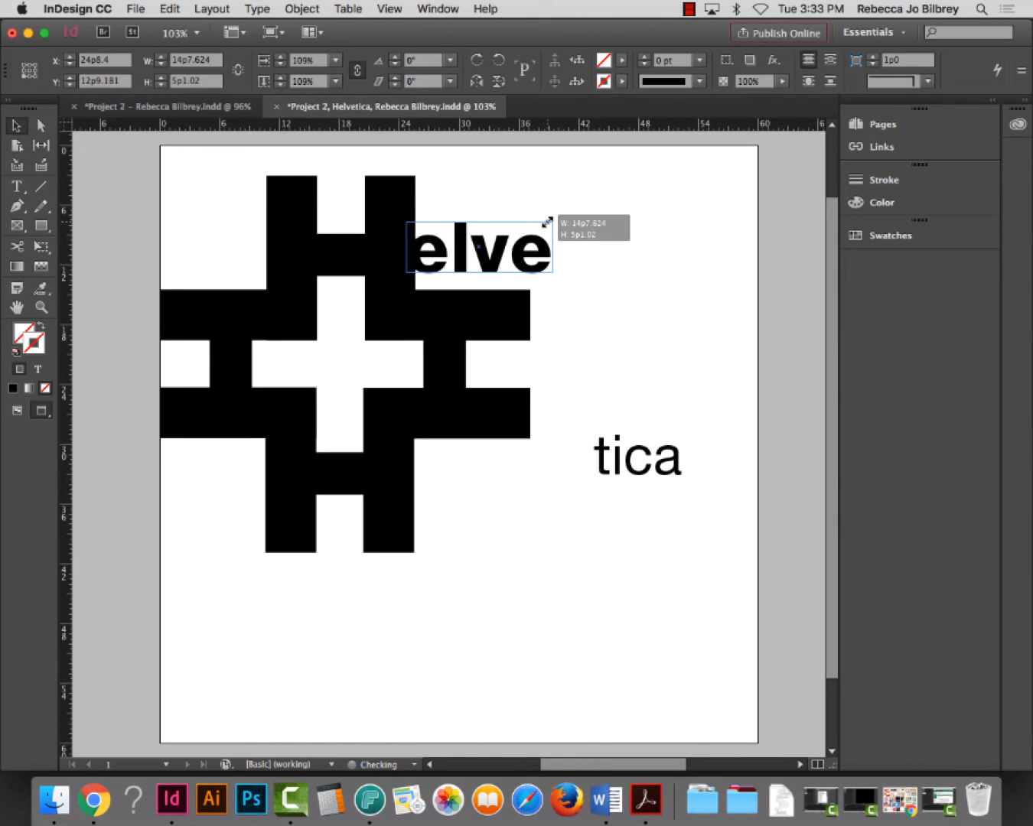
drag(548, 222, 546, 223)
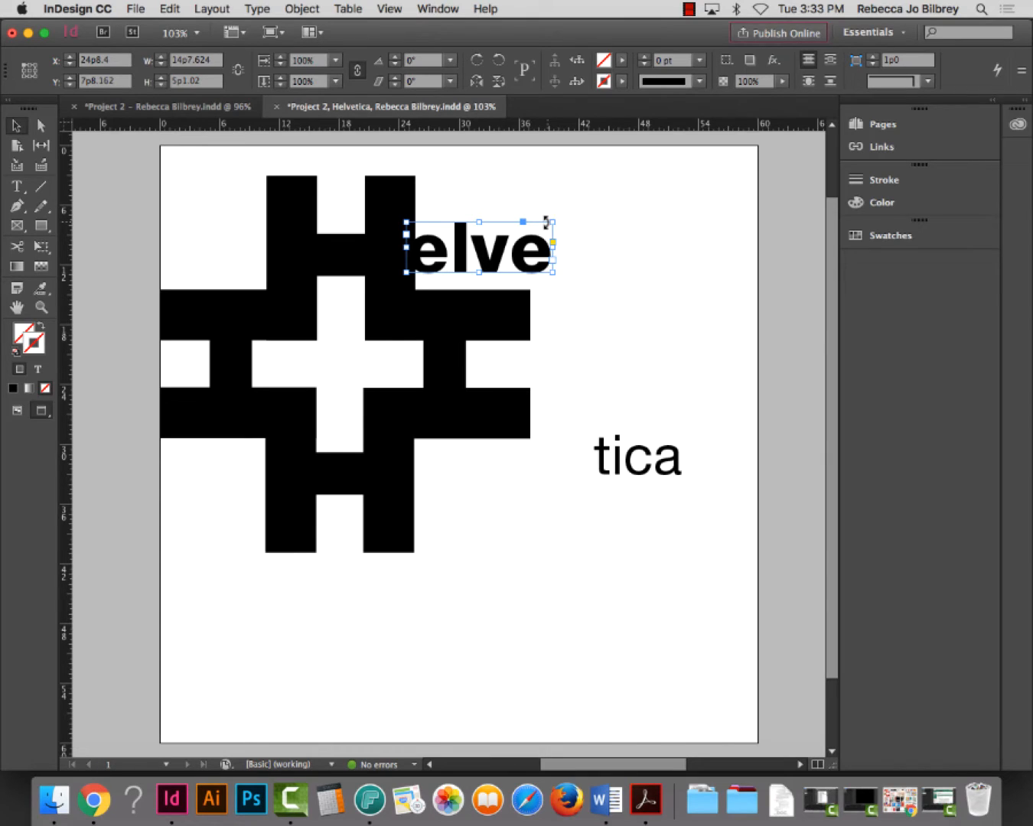
click(684, 269)
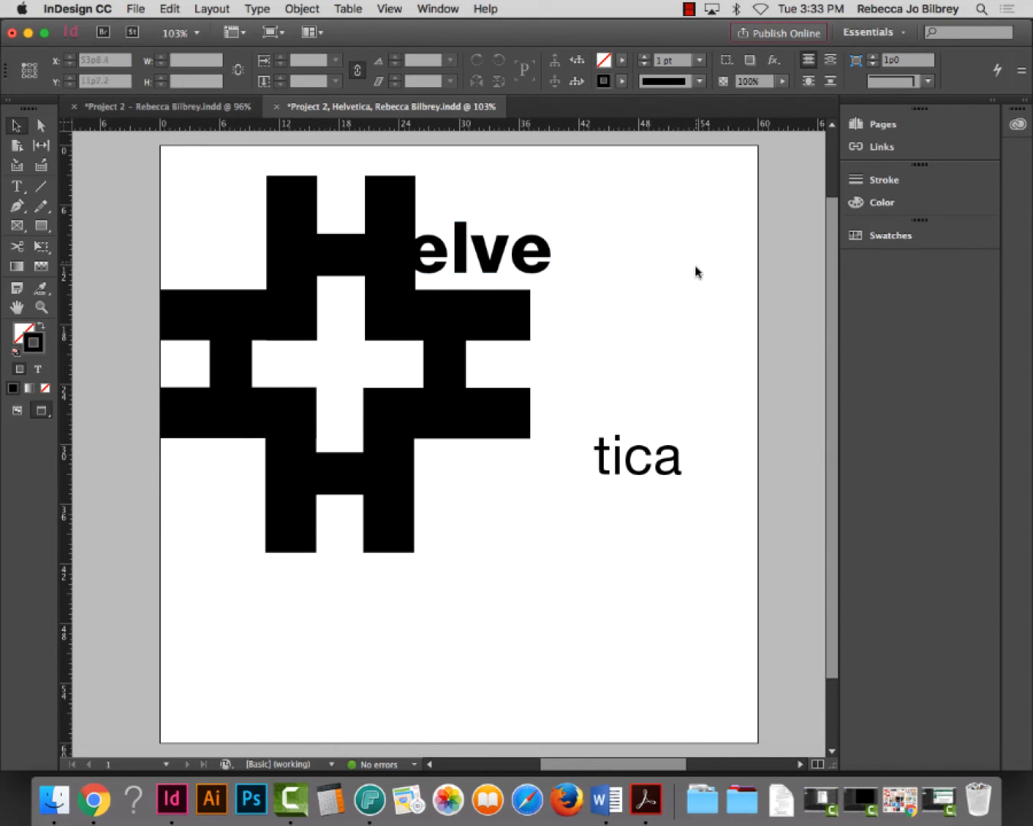
Move tica beside the pattern and give it elve's 85.463 pt font size
drag(657, 482, 651, 352)
drag(711, 381, 800, 413)
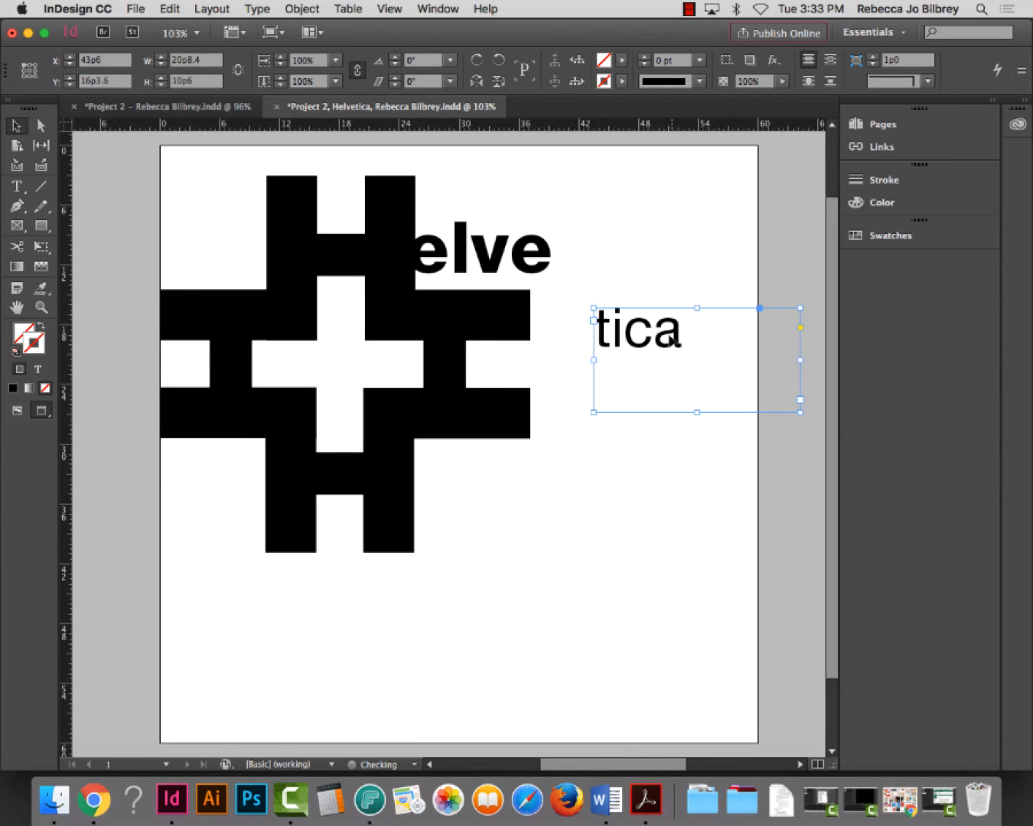
double_click(657, 331)
double_click(657, 330)
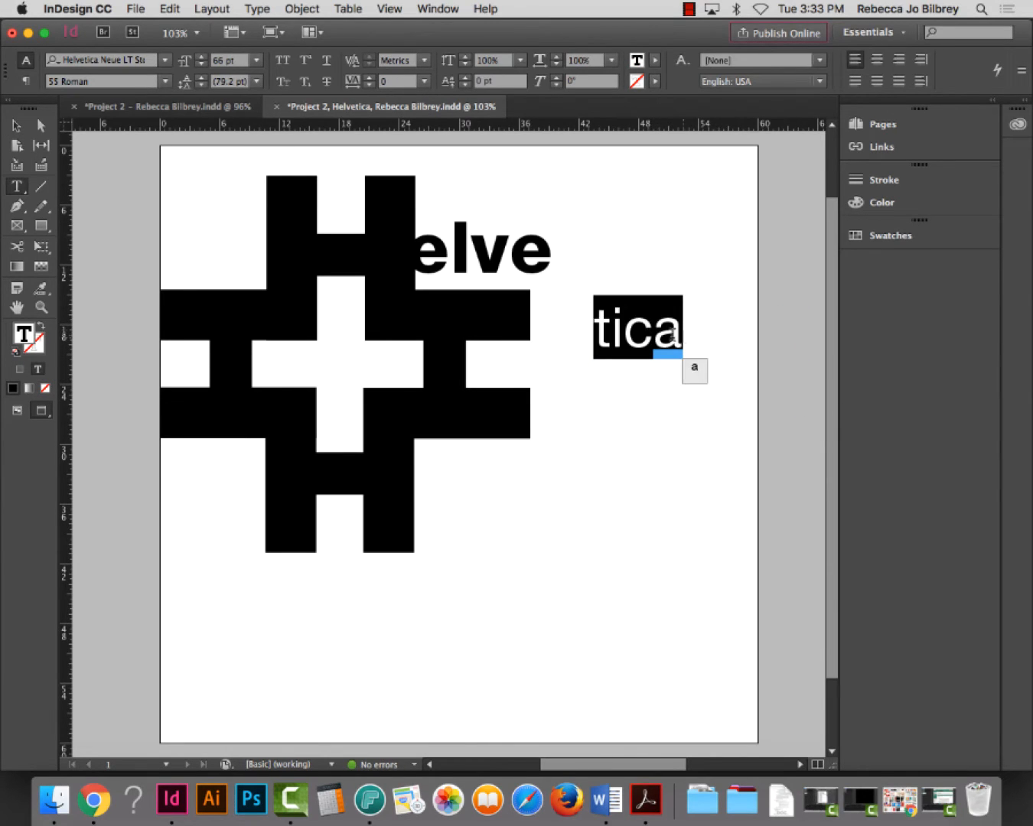
double_click(477, 257)
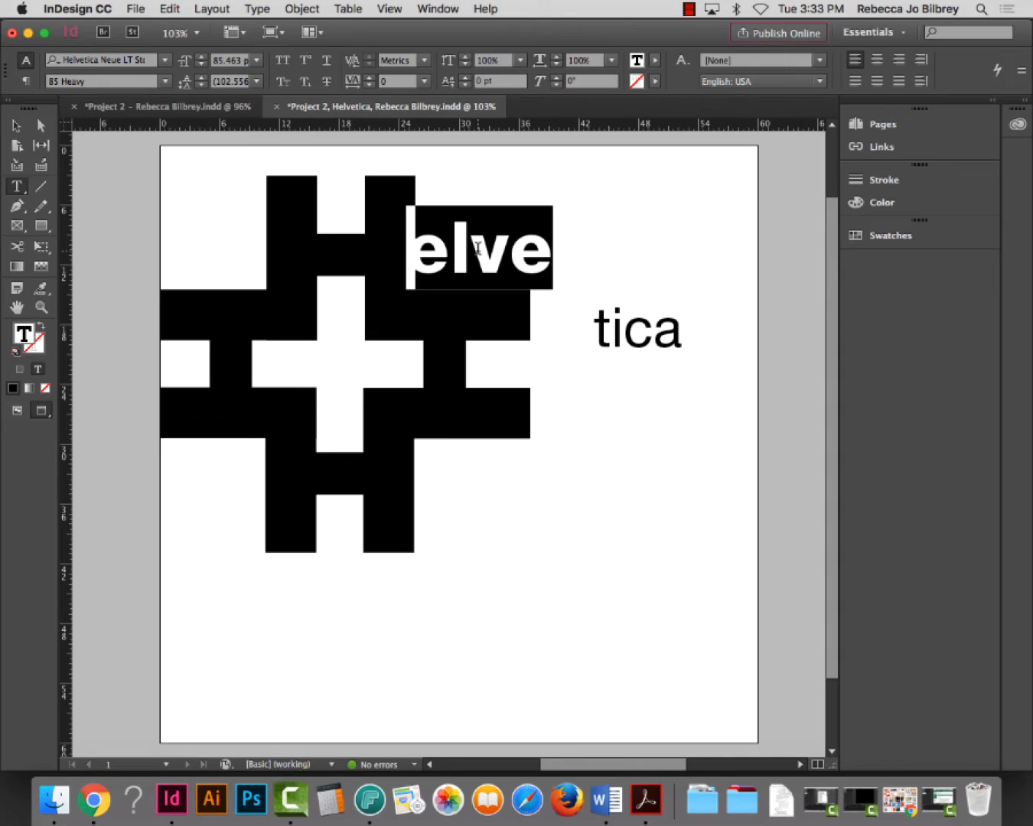
double_click(236, 59)
key(super+c)
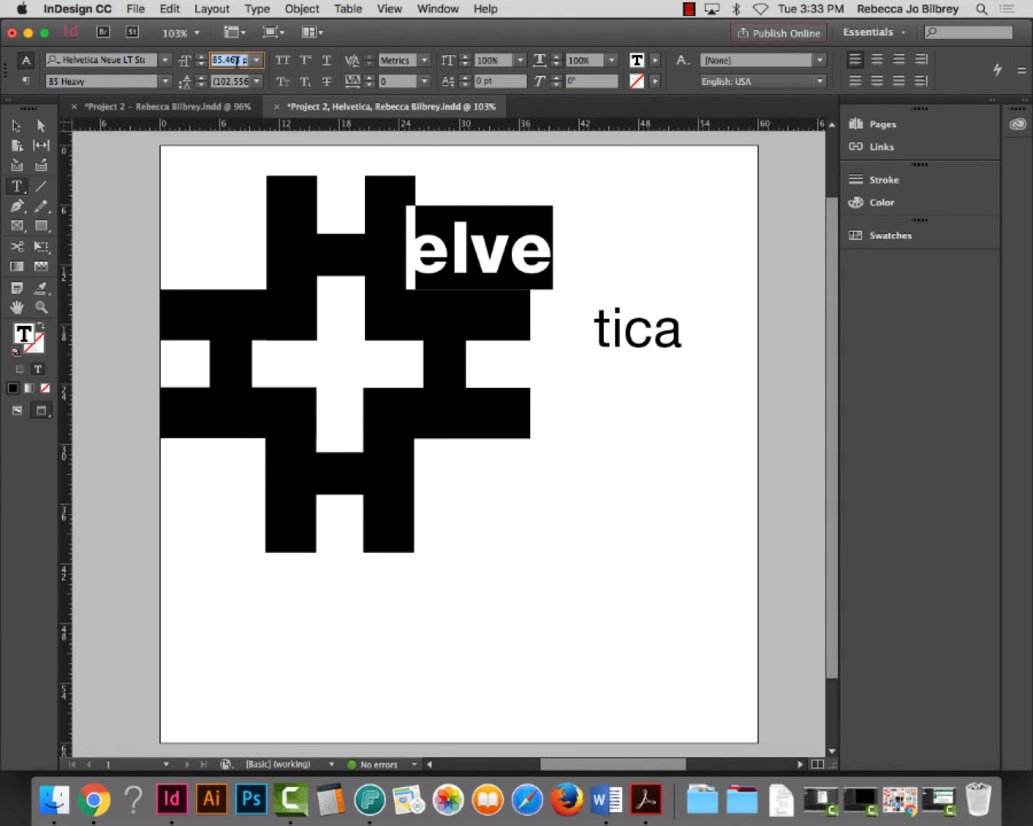
double_click(647, 334)
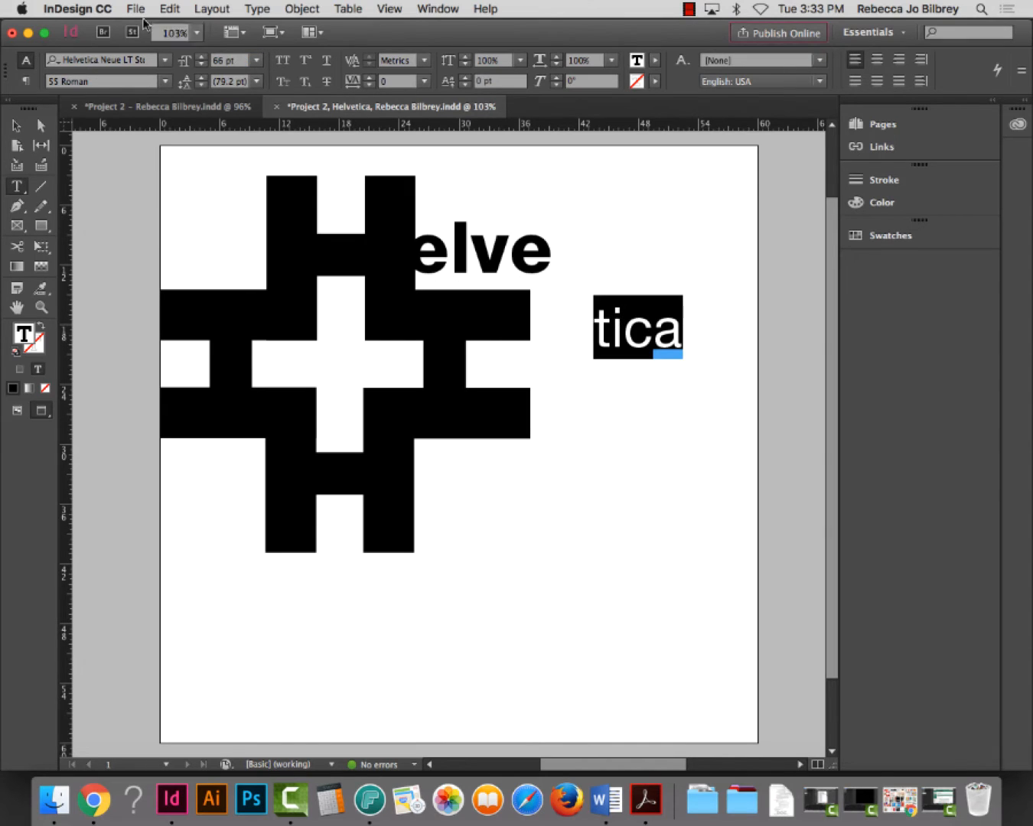
click(222, 59)
key(super+v)
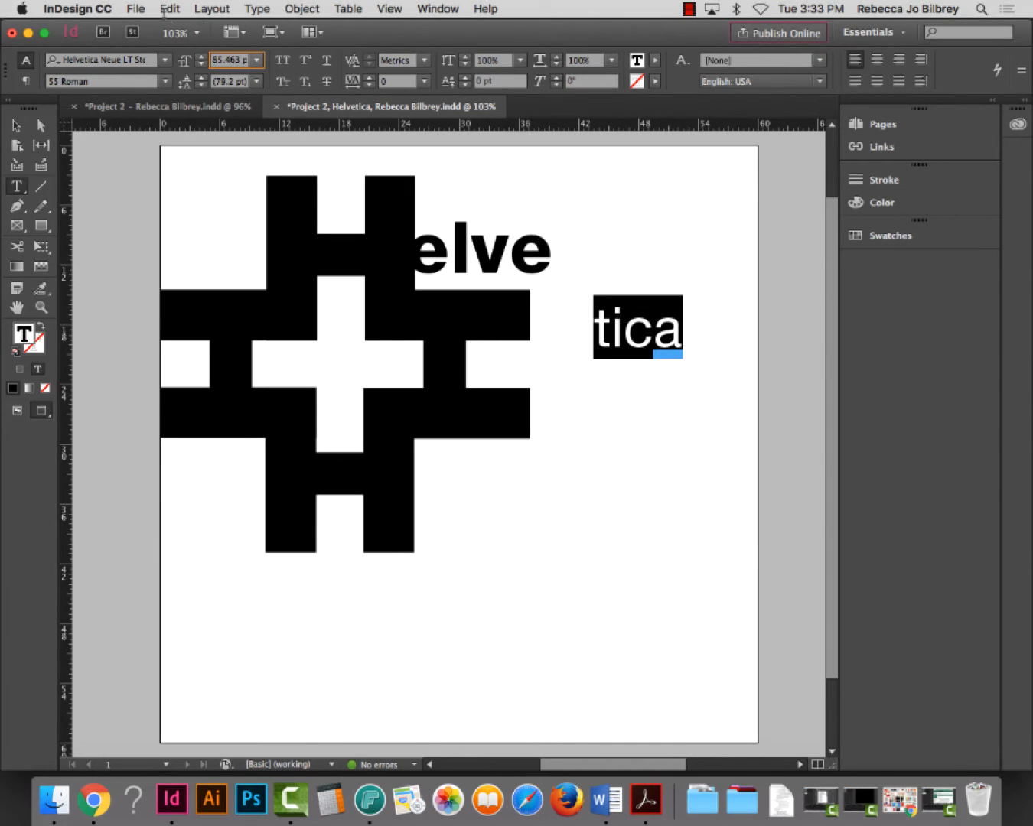
key(Return)
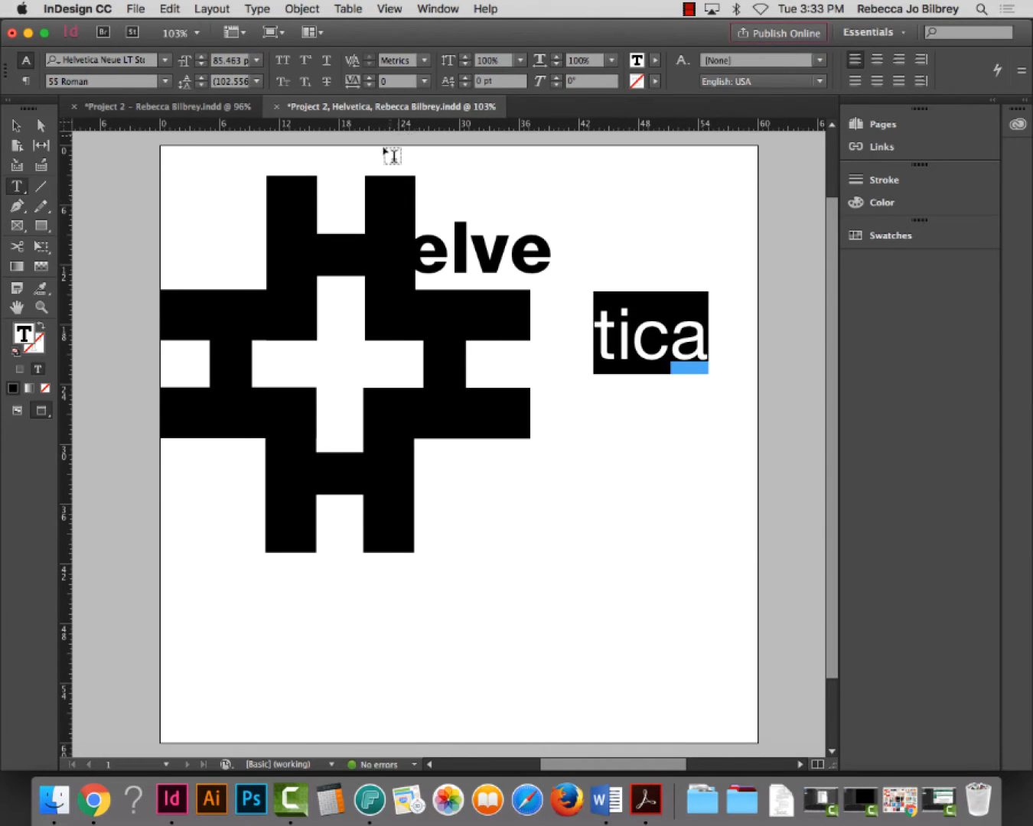
Set the tica text in the 95 Black weight
click(165, 82)
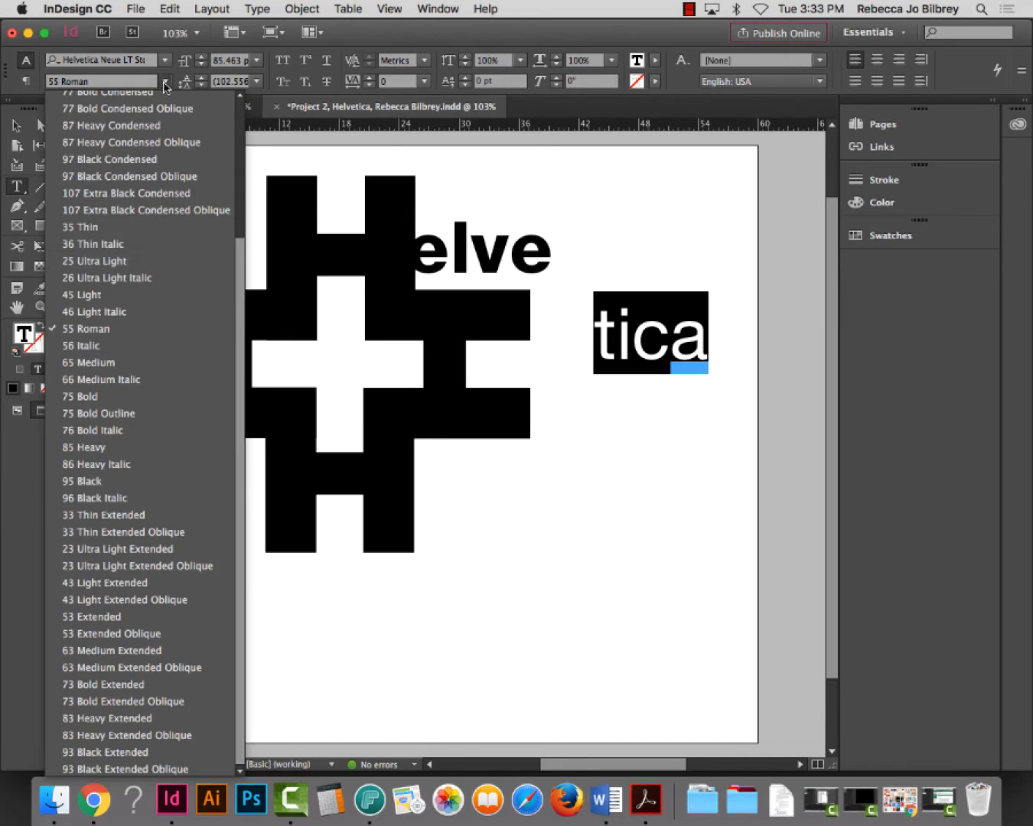
click(181, 481)
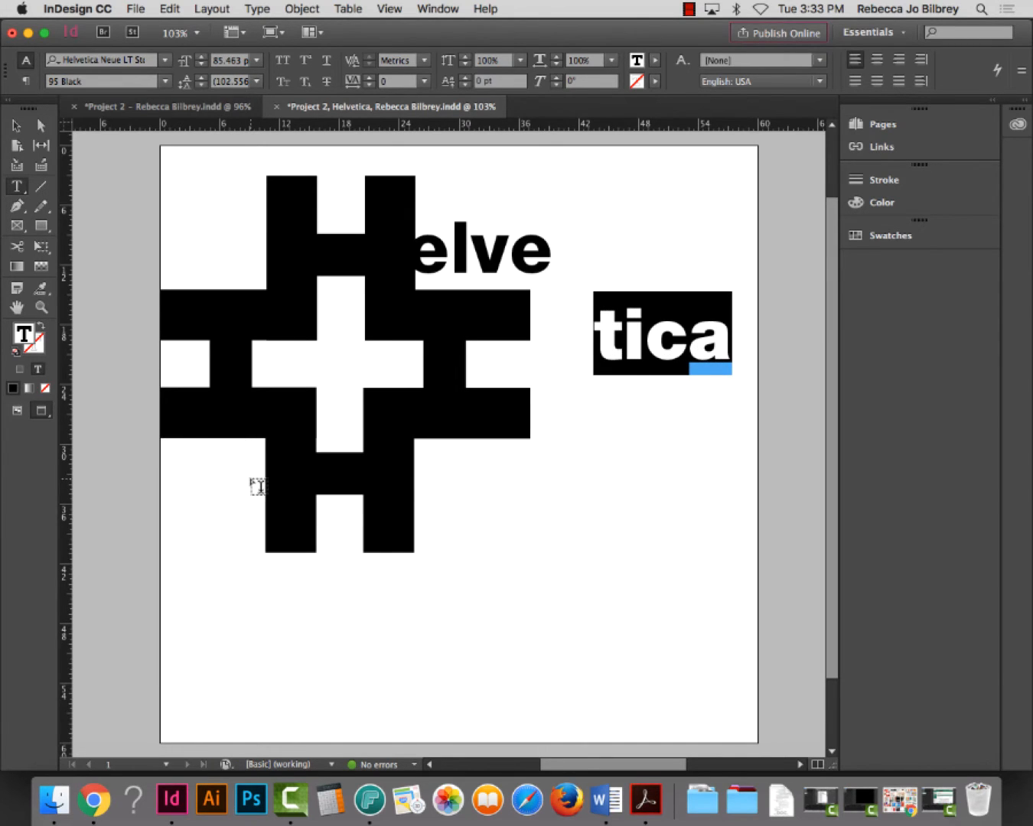
click(16, 125)
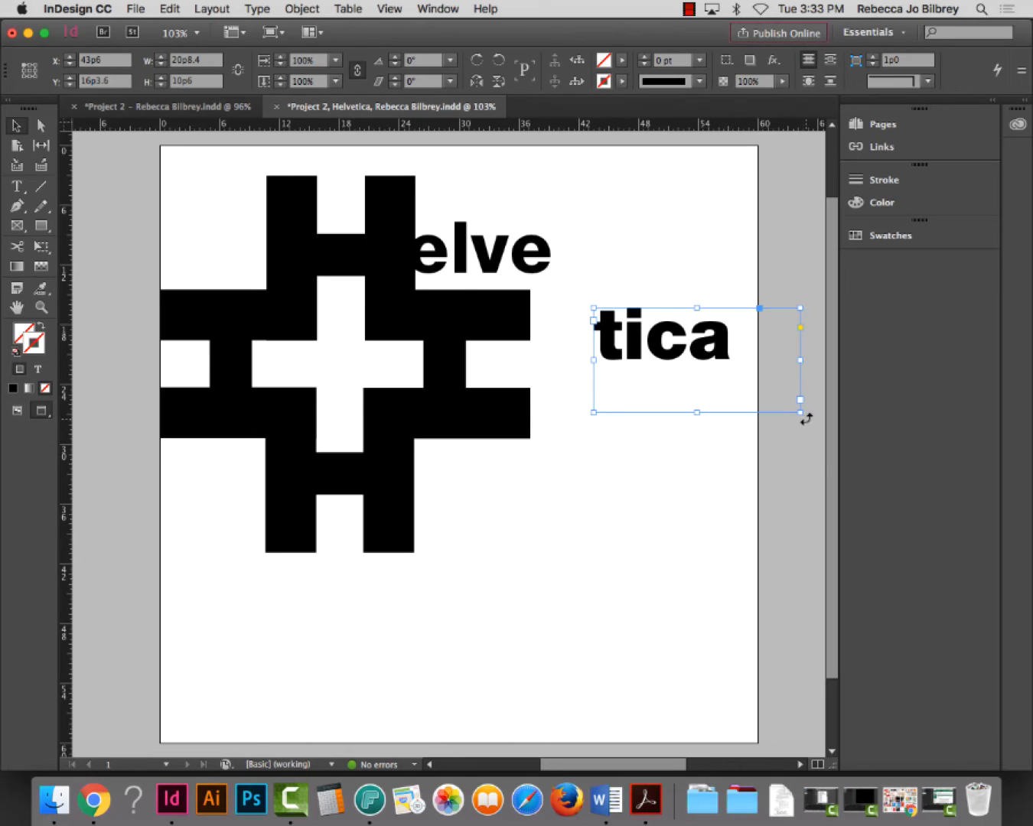
Rotate tica to -90° and move it left so its t meets the end of elve
drag(806, 418, 645, 526)
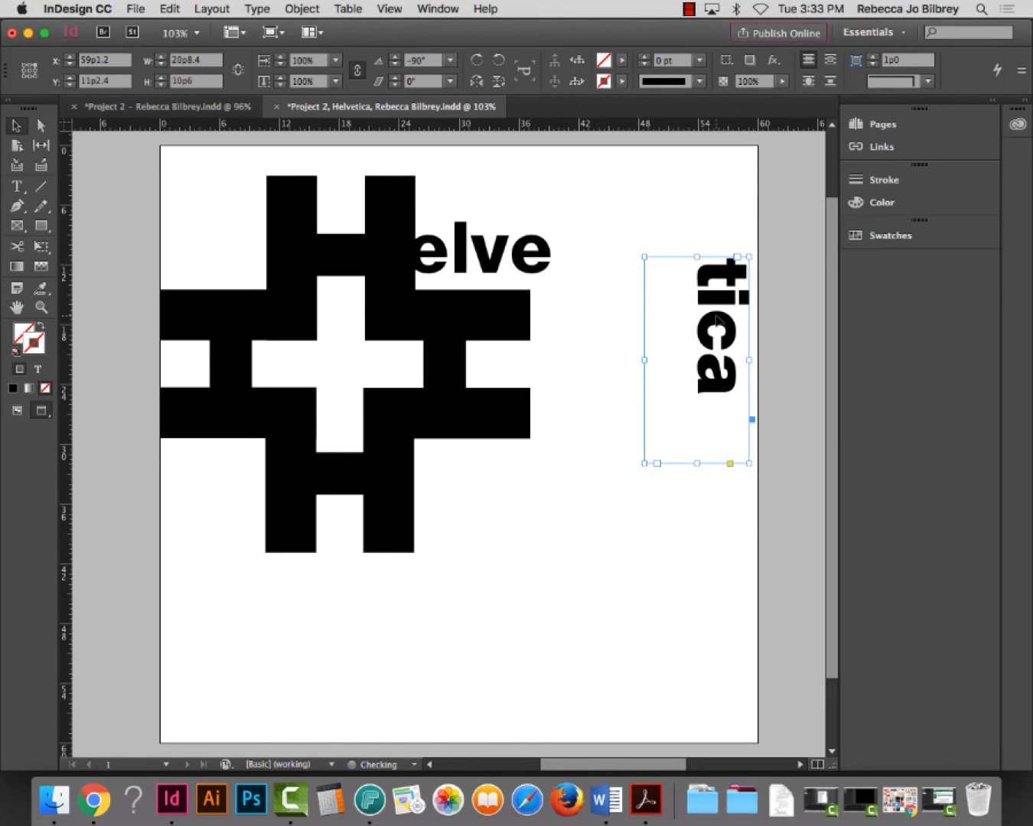
drag(715, 316, 596, 364)
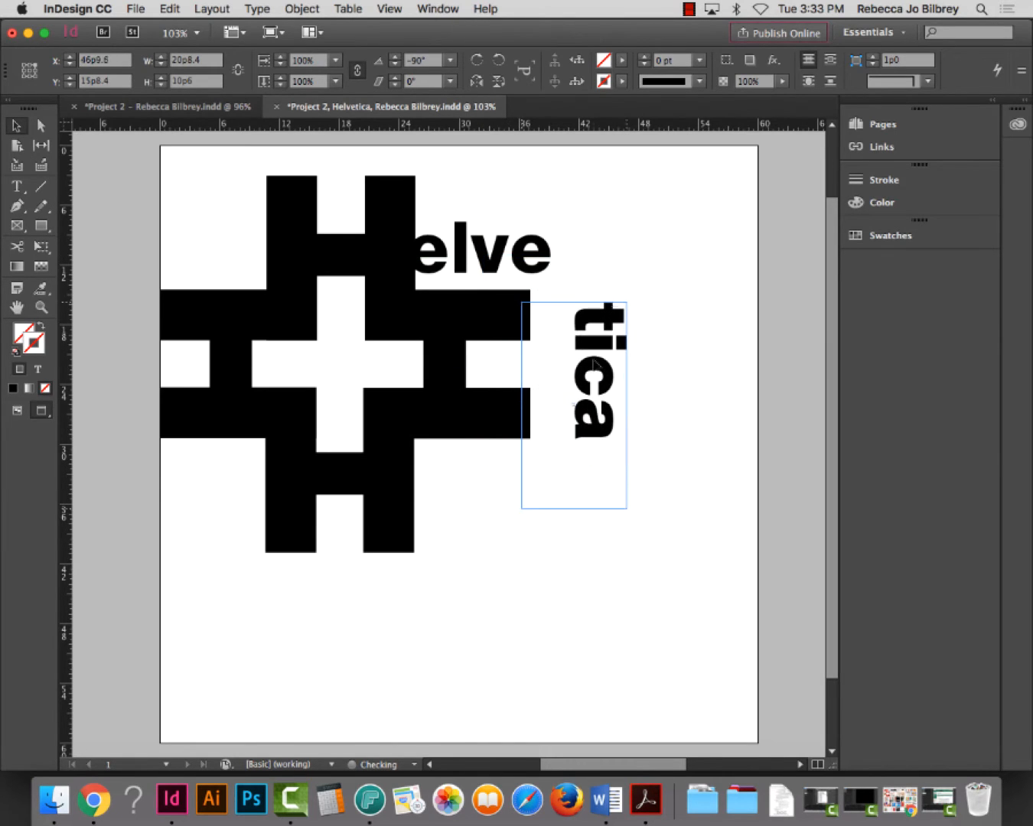
click(41, 308)
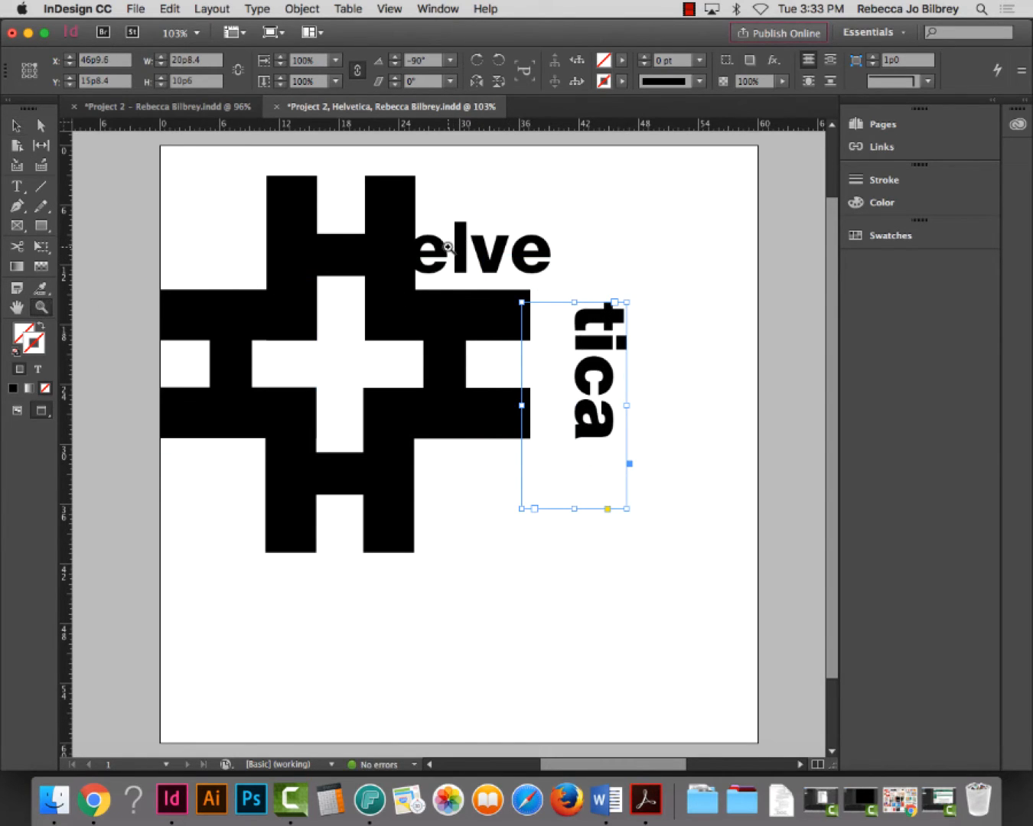
drag(489, 207, 698, 409)
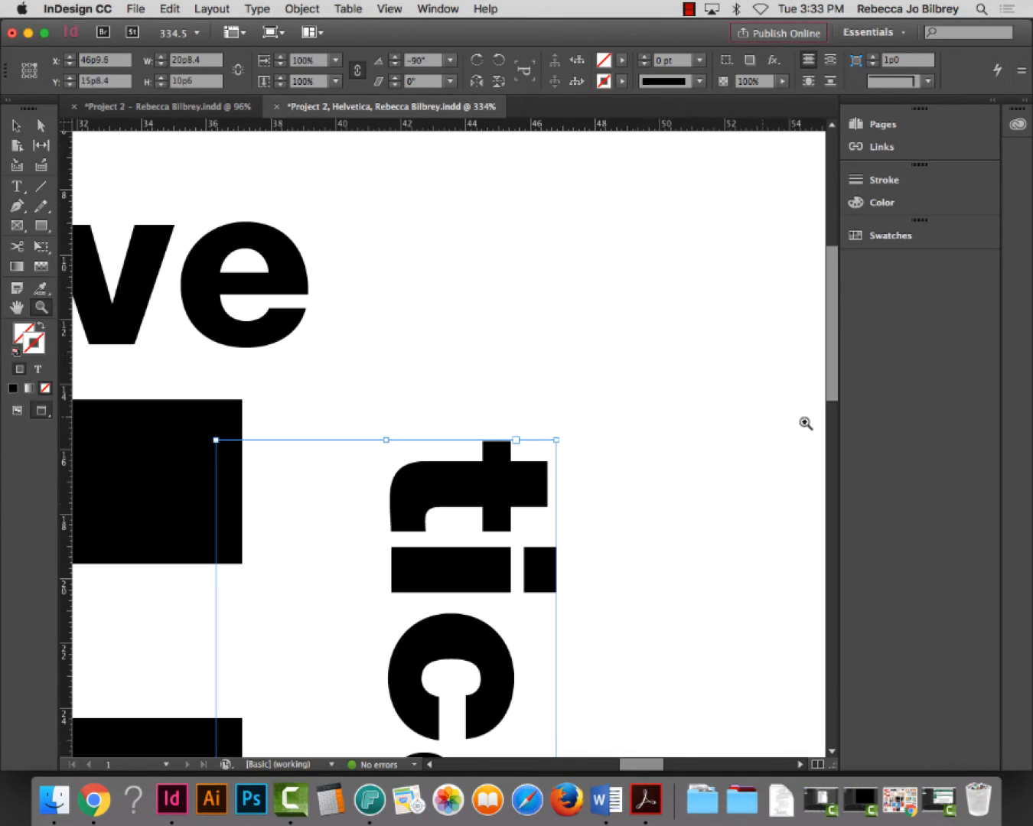
click(16, 125)
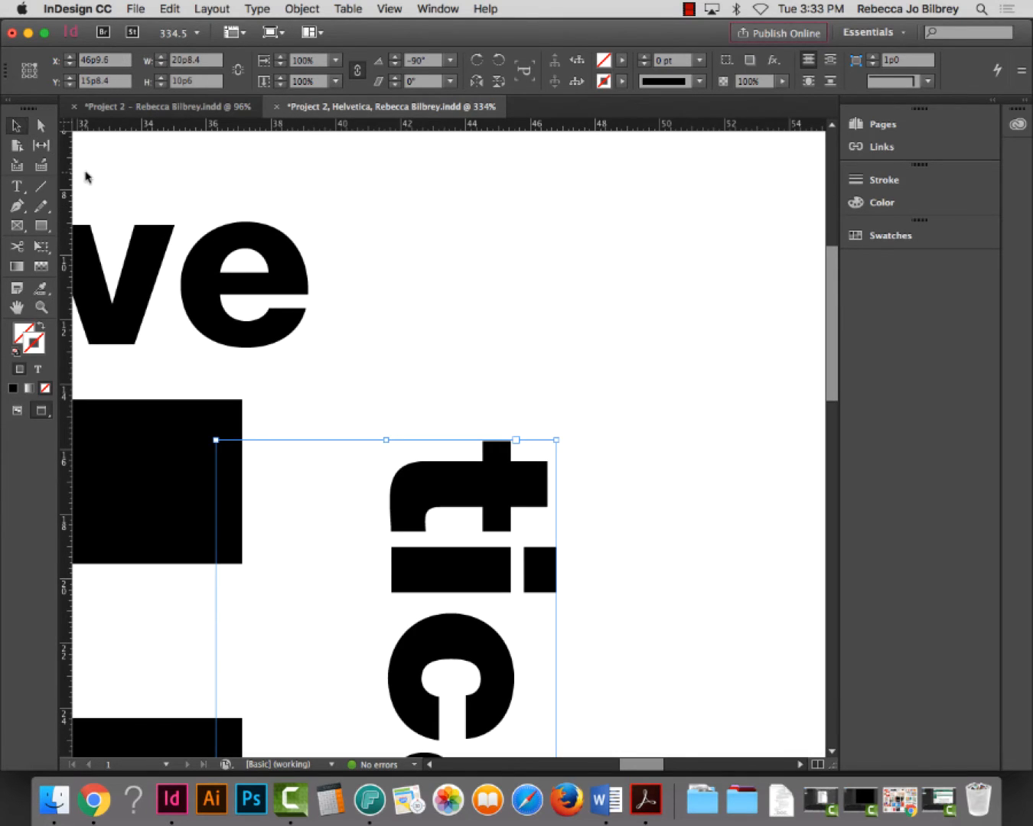
drag(437, 480, 364, 336)
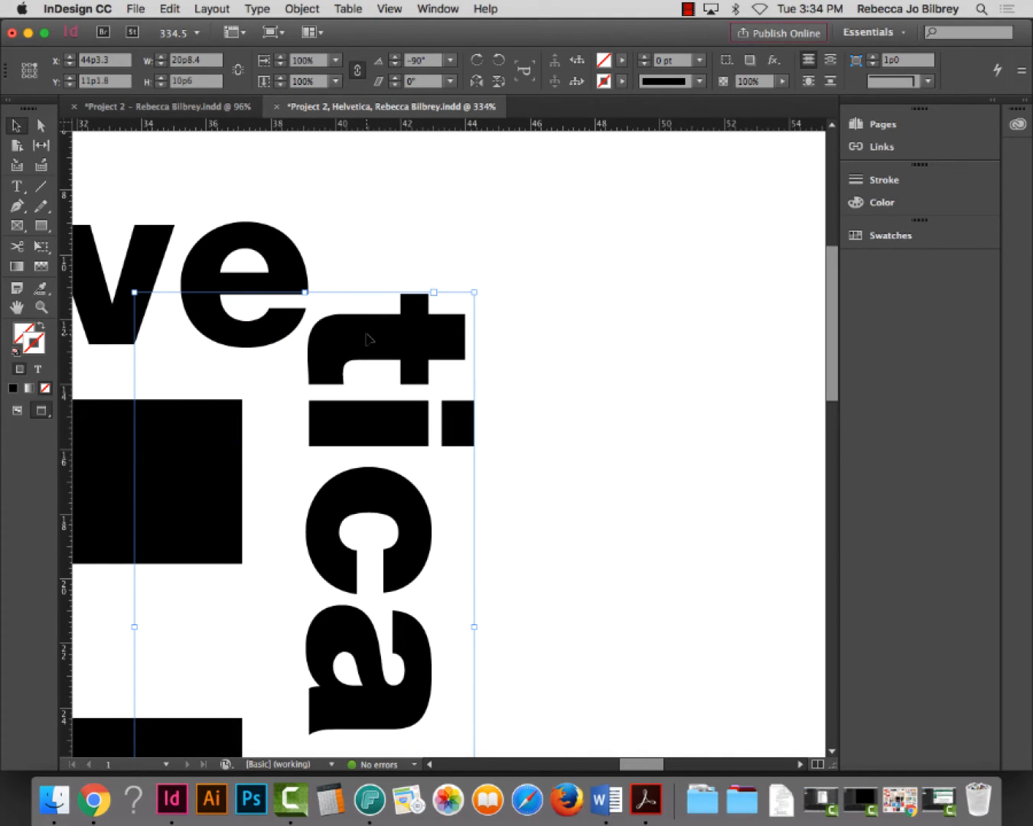
drag(366, 339, 325, 332)
key(z)
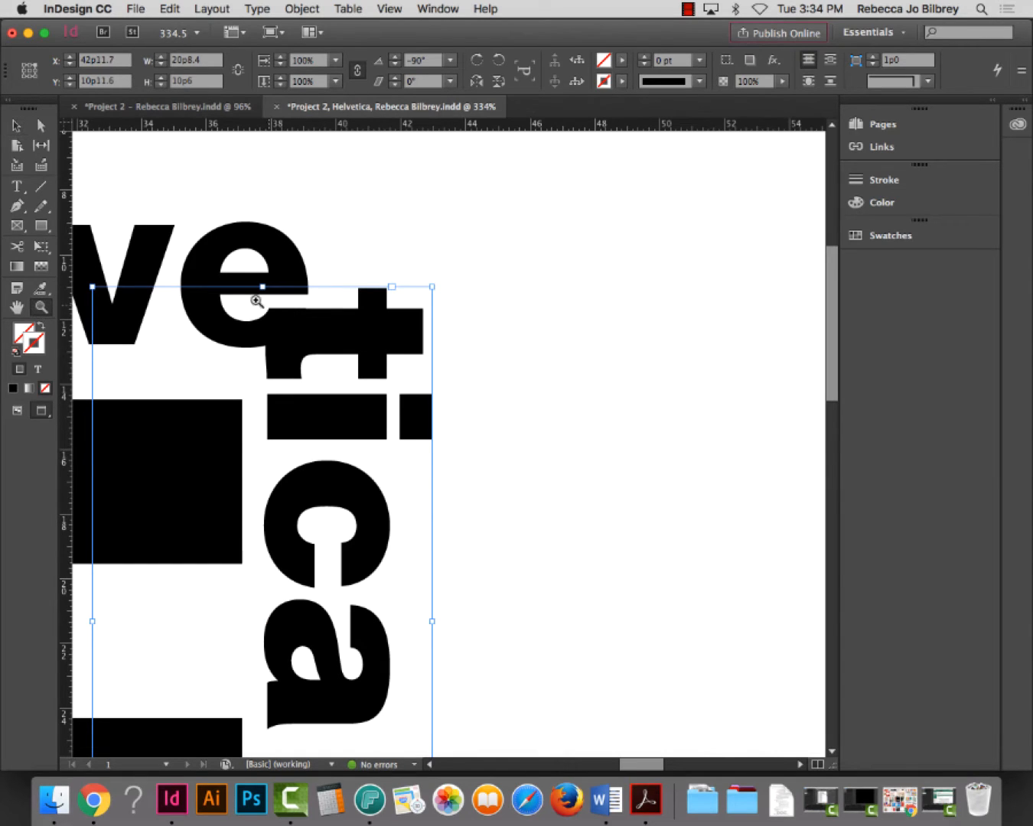
drag(388, 352, 484, 399)
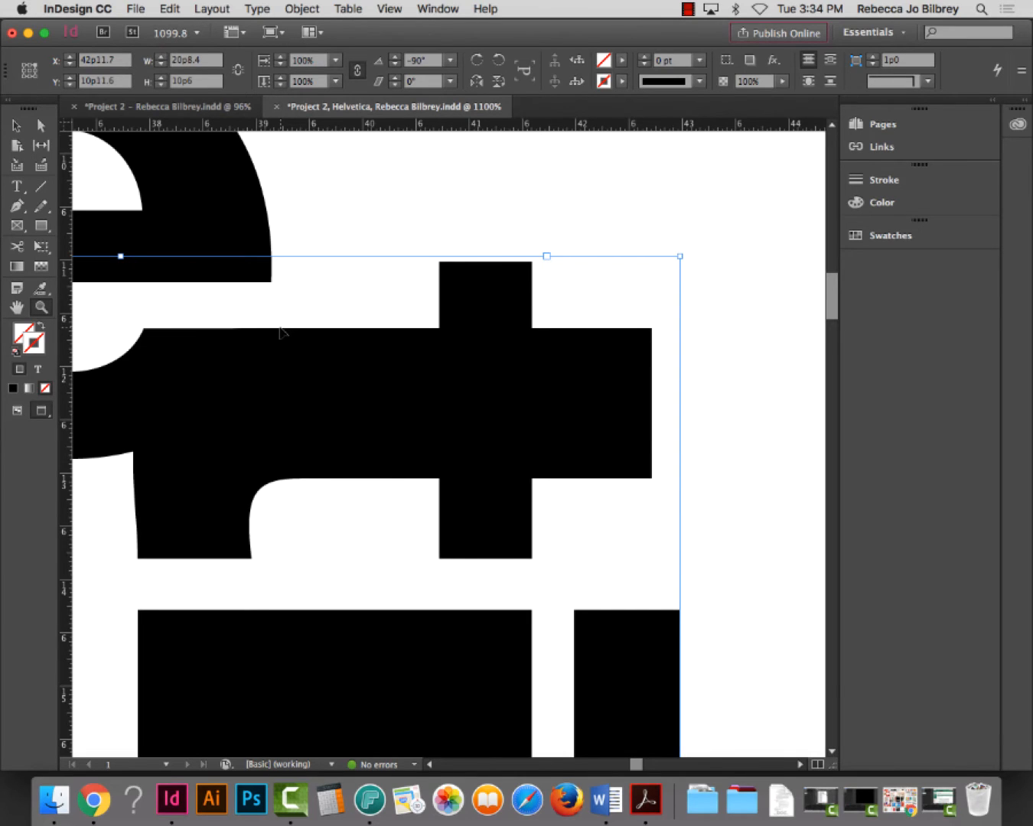
key(super+0)
click(13, 125)
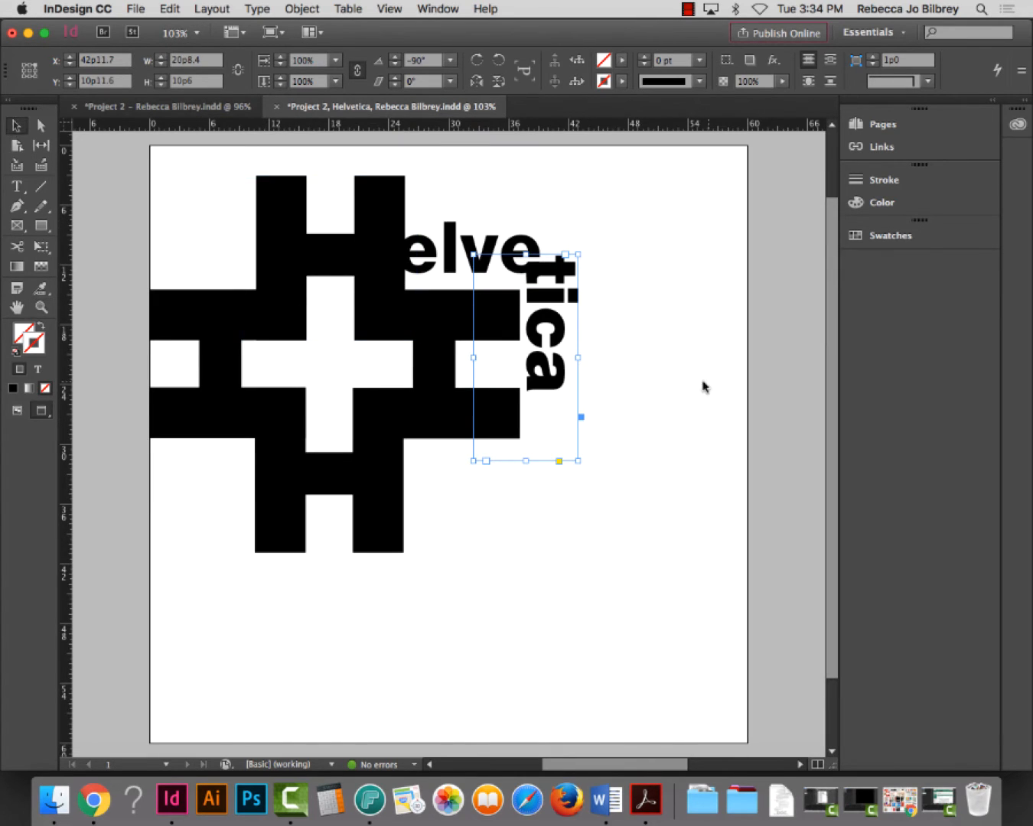
click(703, 386)
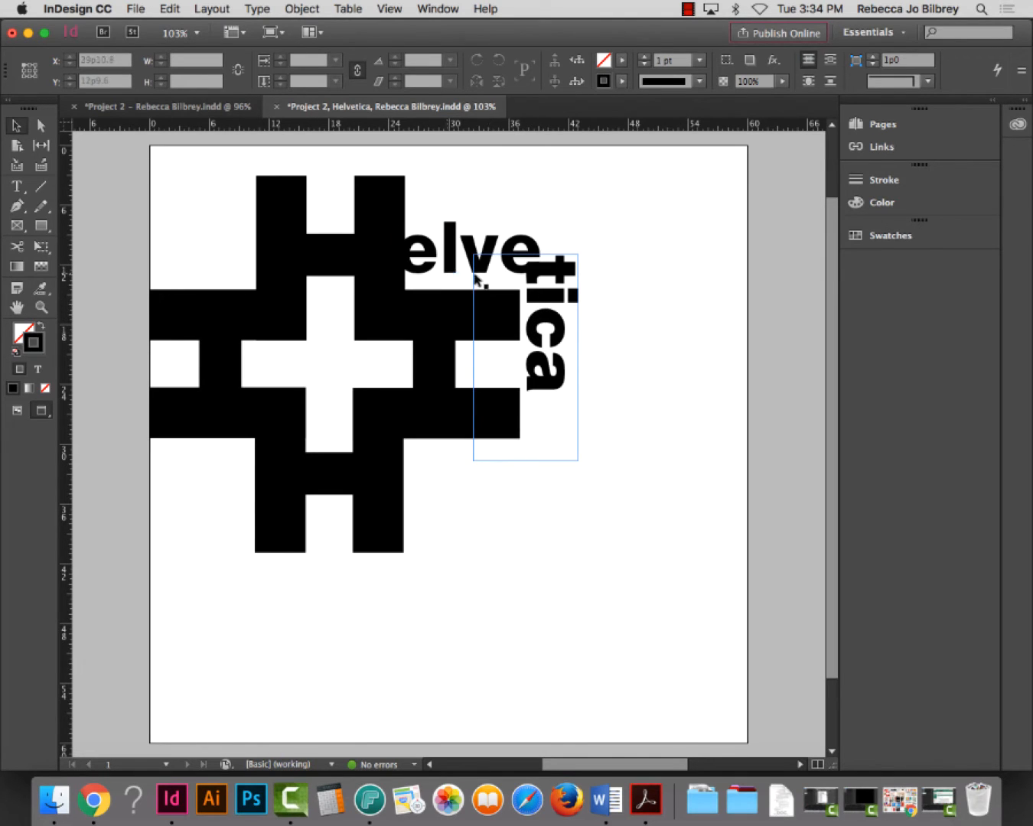
Nudge the elve and tica frames down together with the arrow keys
drag(491, 199, 594, 275)
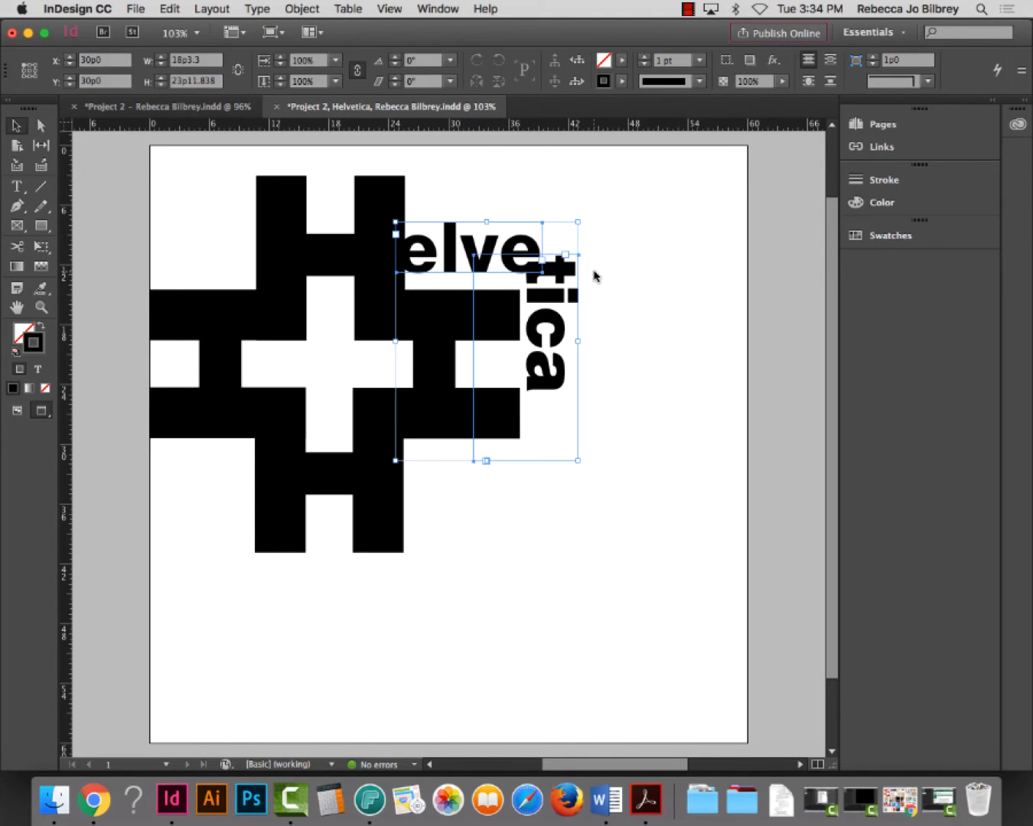
key(/)
key(Down)
key(Down)
key(Down)
key(Down)
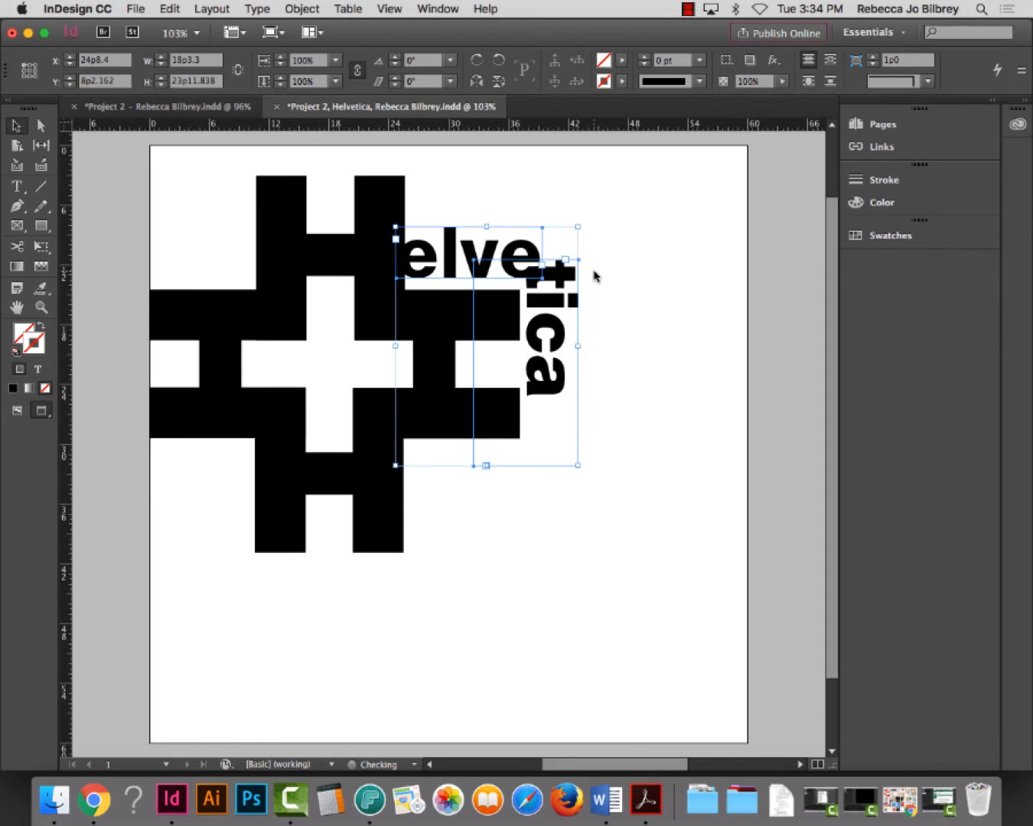
key(Down)
key(Down)
key(Down)
key(Down)
key(Down)
key(Down)
key(Down)
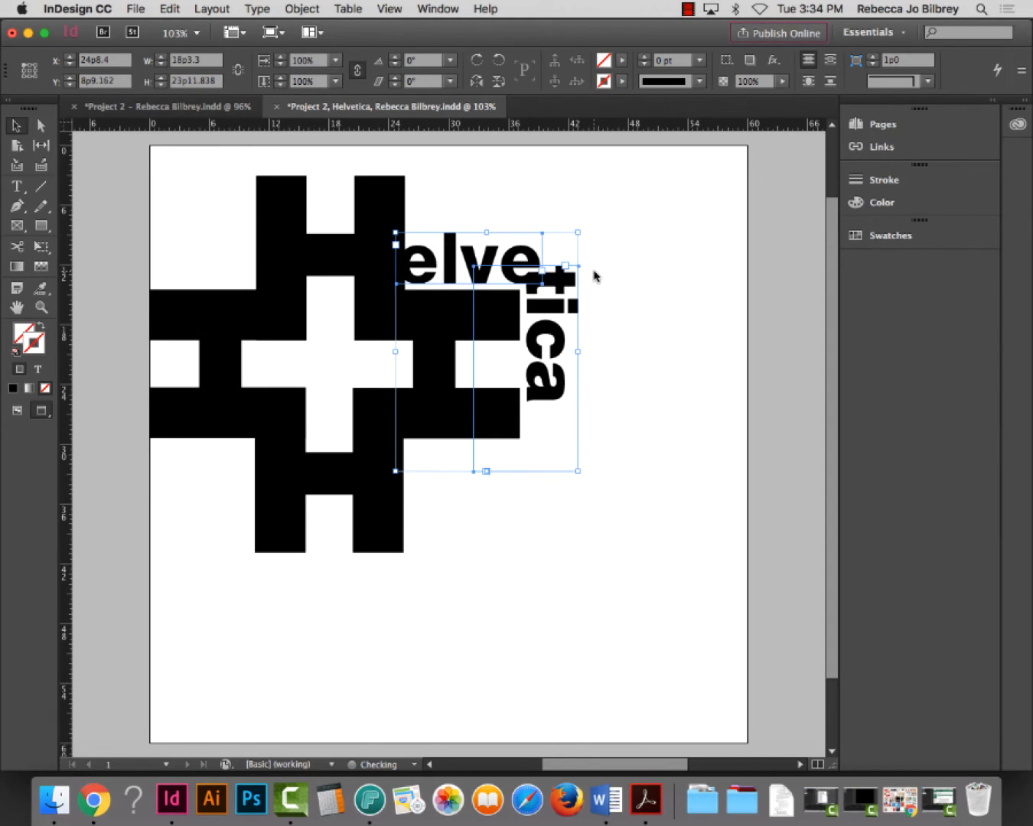
click(652, 339)
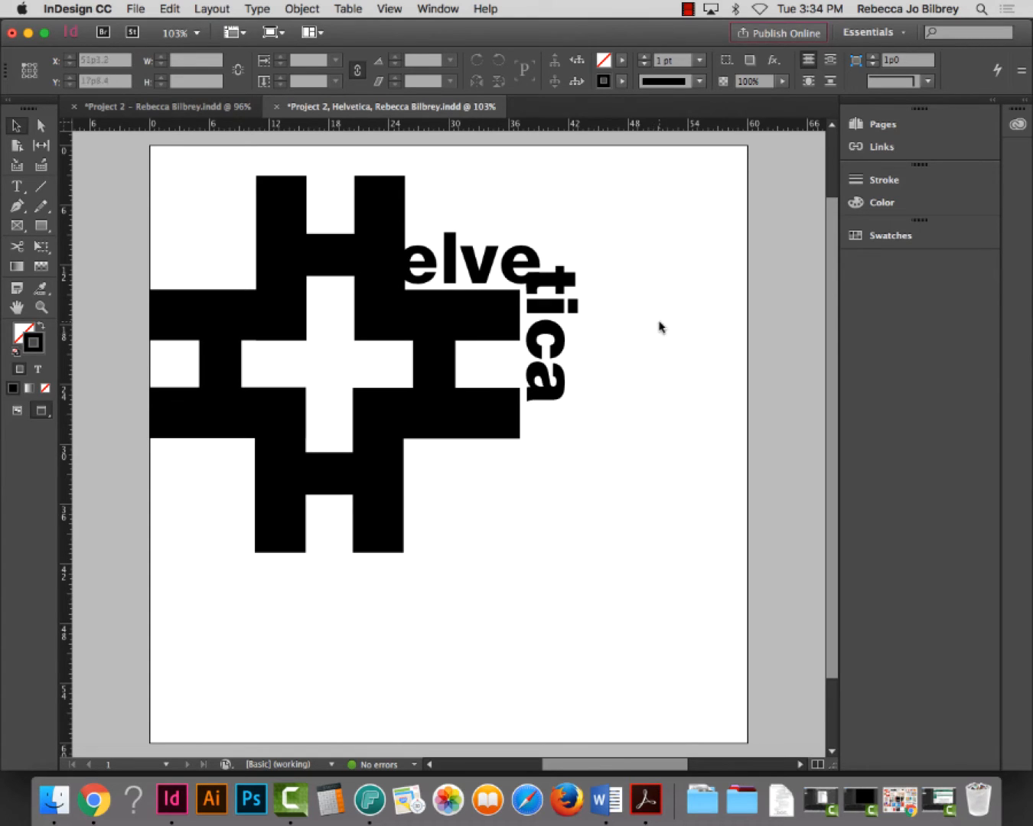
click(558, 288)
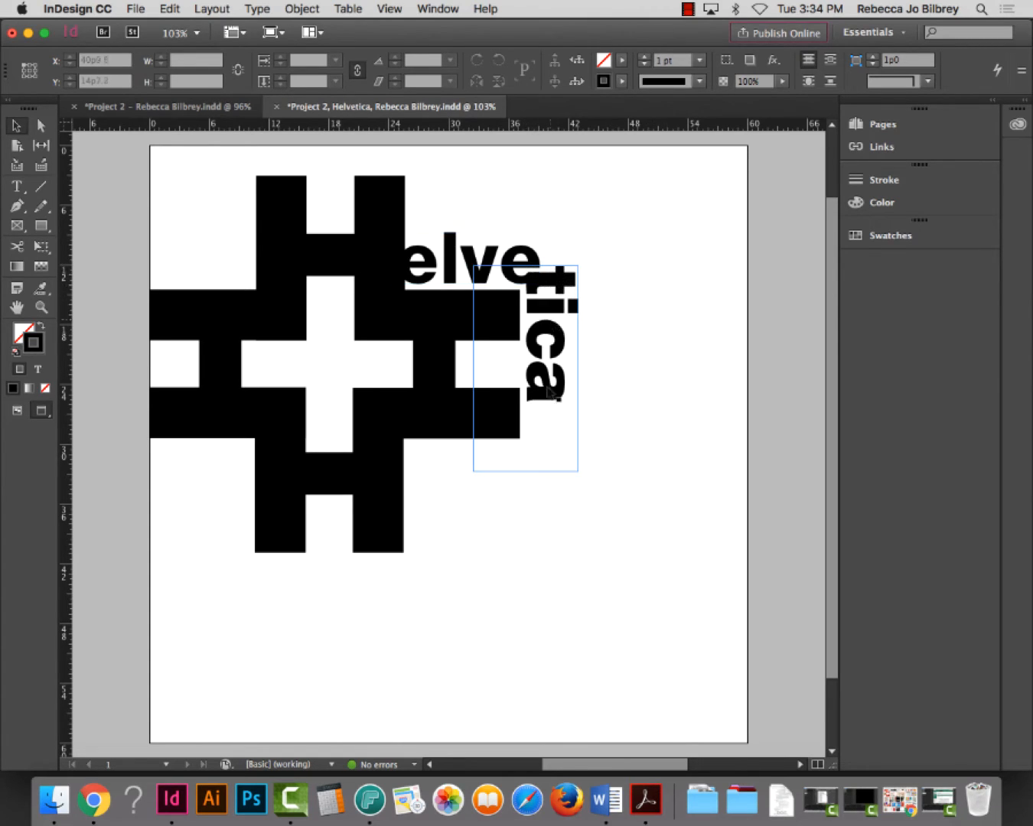
click(535, 259)
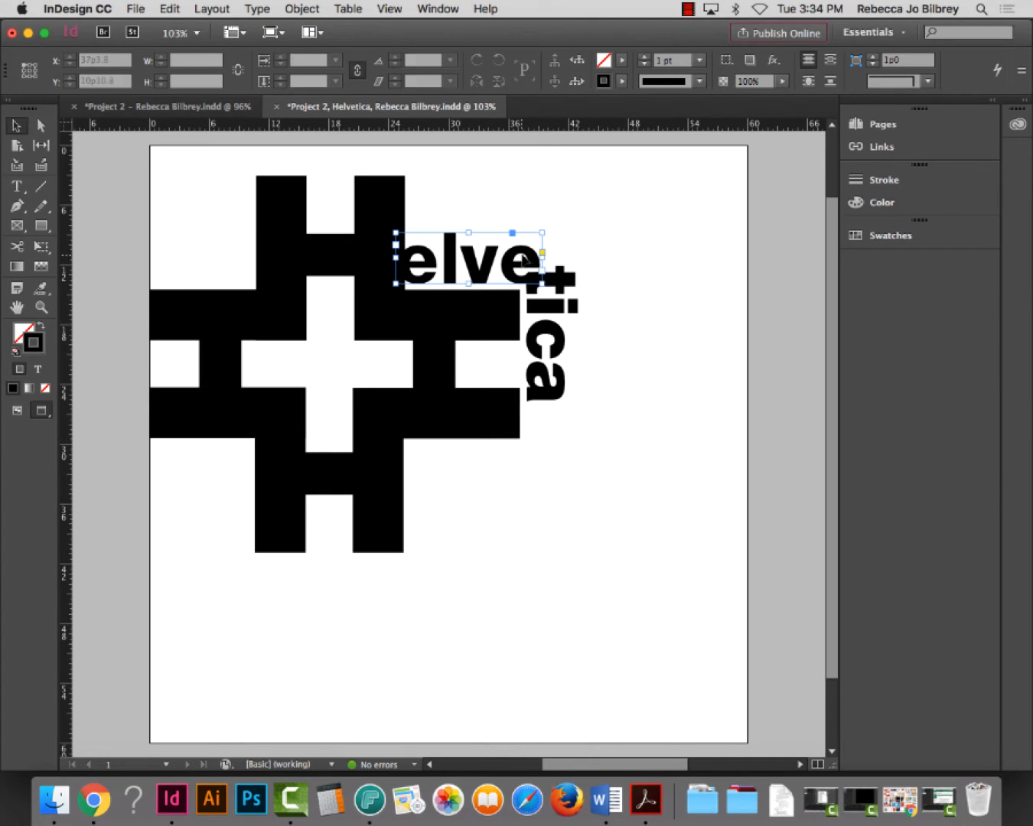
Scale the rotated tica up about 101.5% and shift it right so its t meets elve's e
click(551, 327)
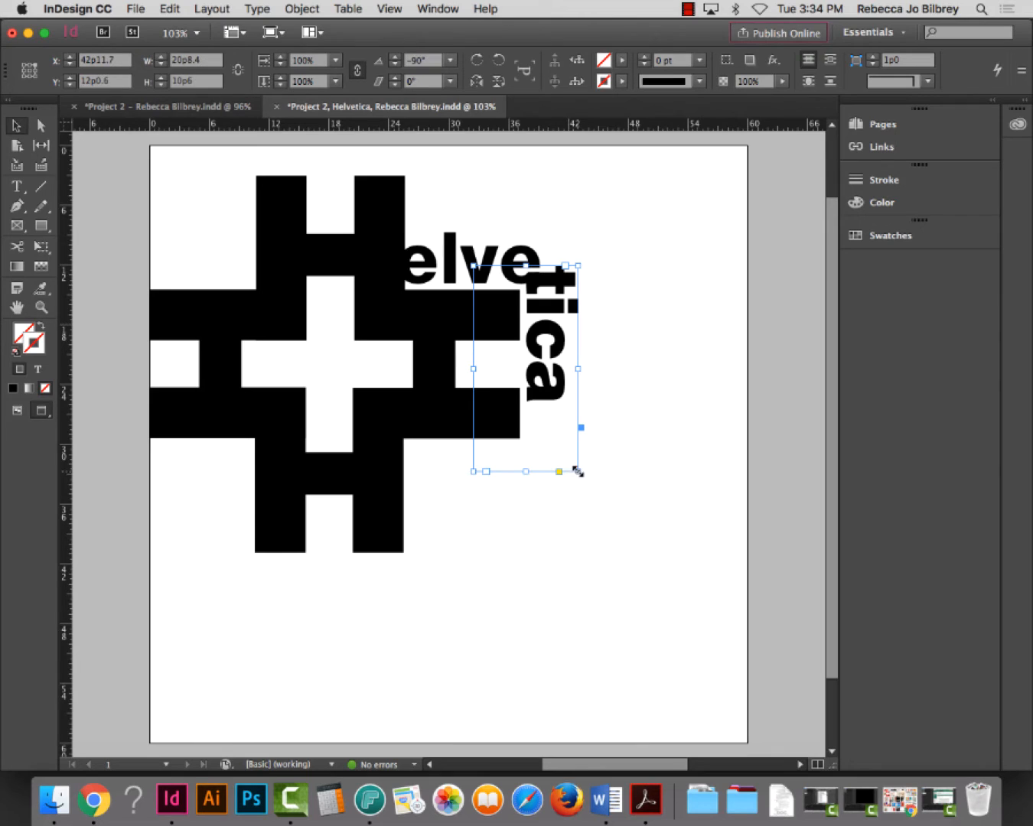
drag(577, 471, 608, 521)
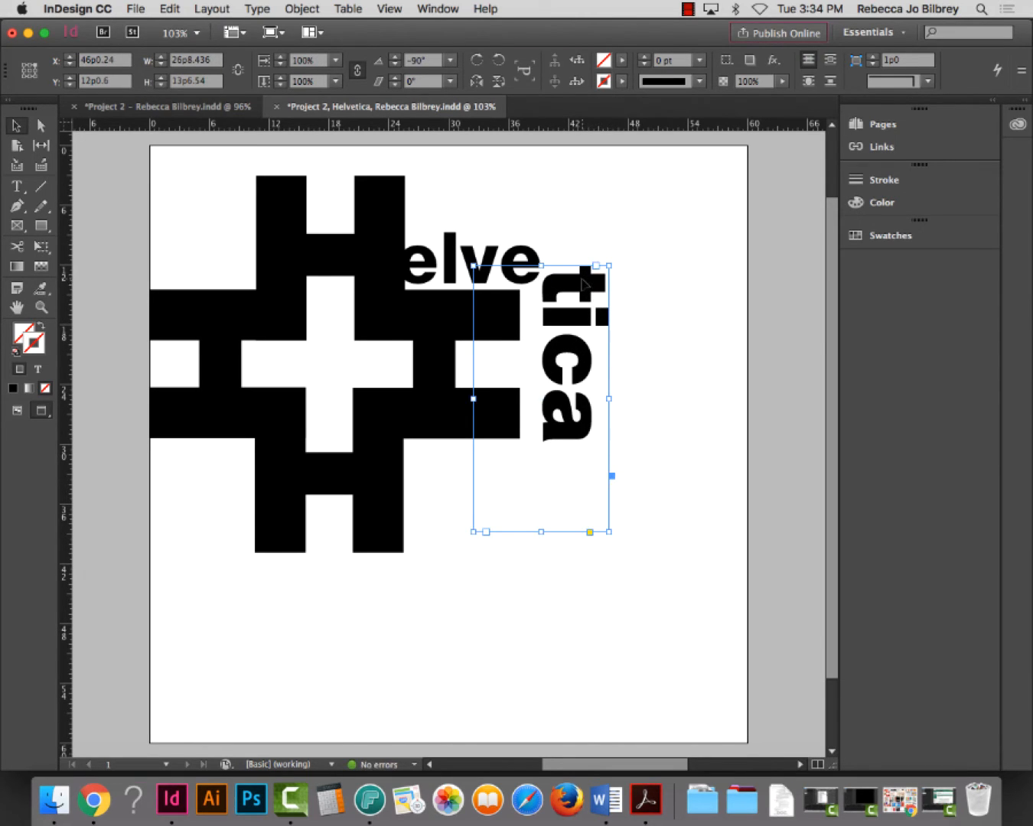
drag(583, 281, 567, 283)
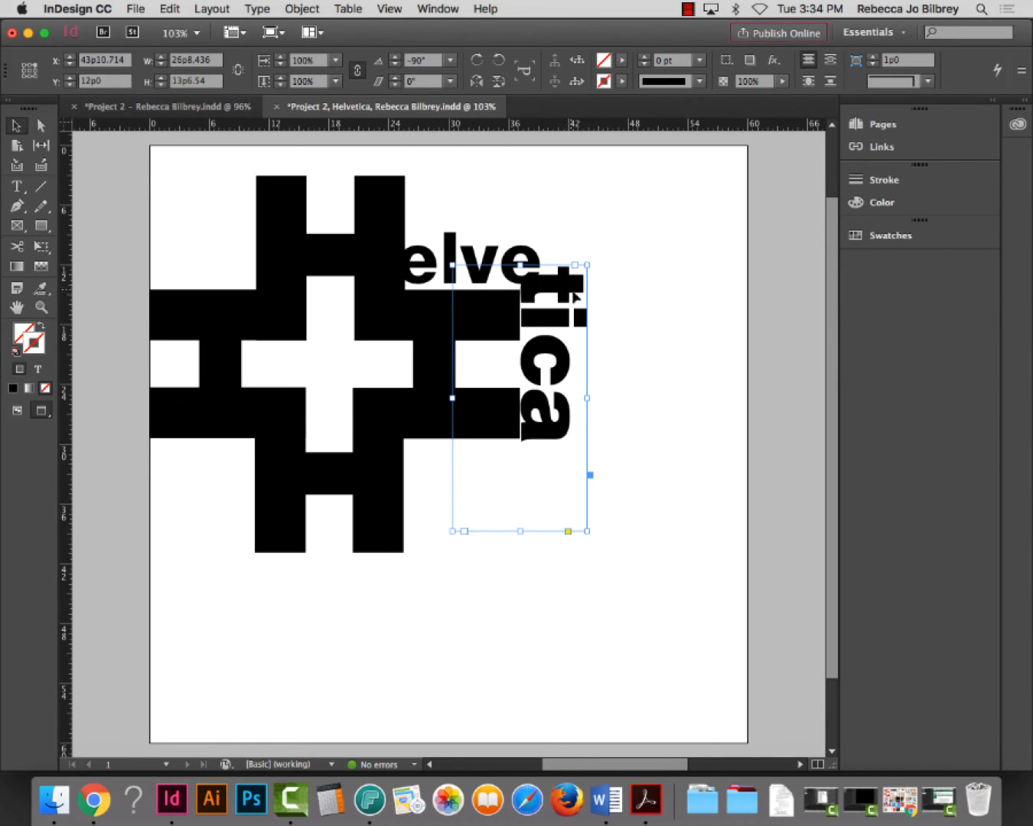
drag(574, 288, 581, 289)
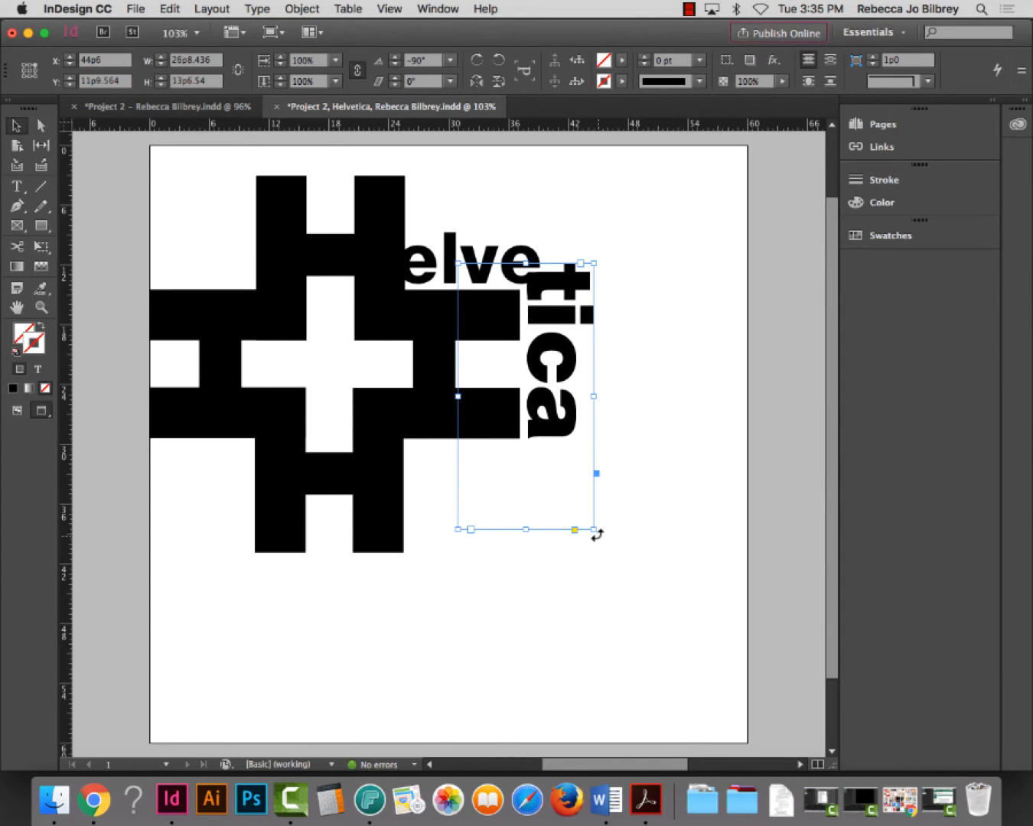
drag(595, 528, 594, 532)
click(667, 548)
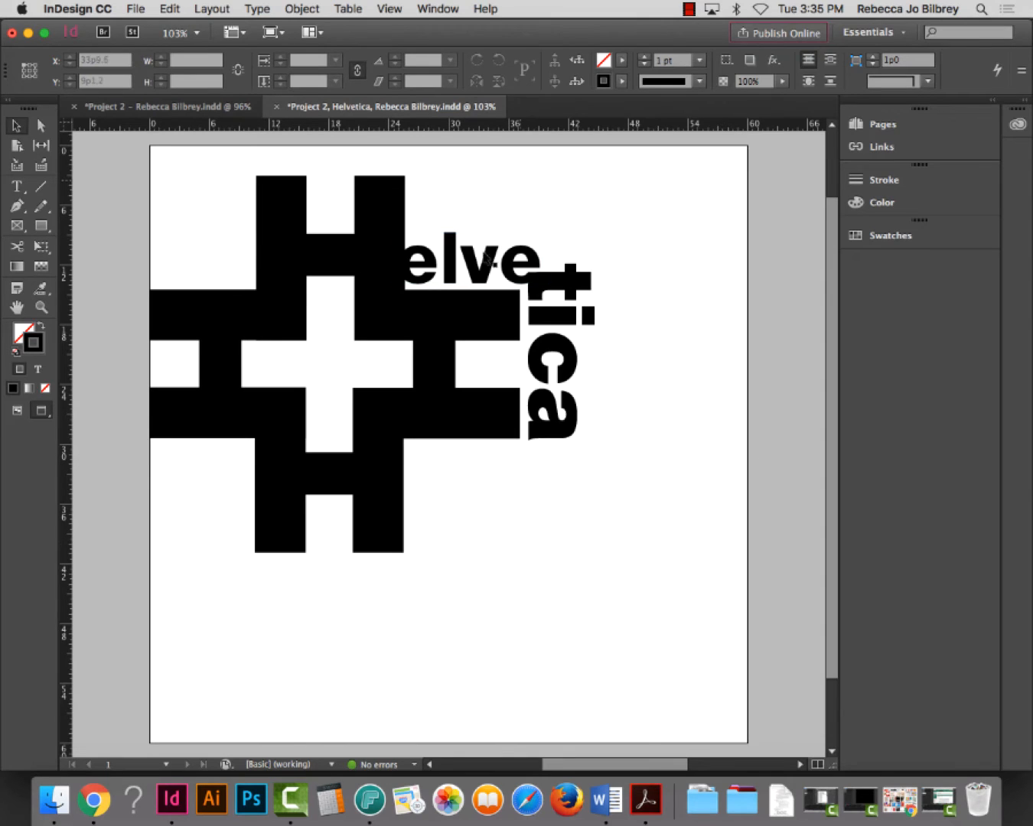
Restyle tica, trying 85 Heavy before settling on Helvetica Neue 75 Bold
double_click(547, 351)
double_click(557, 341)
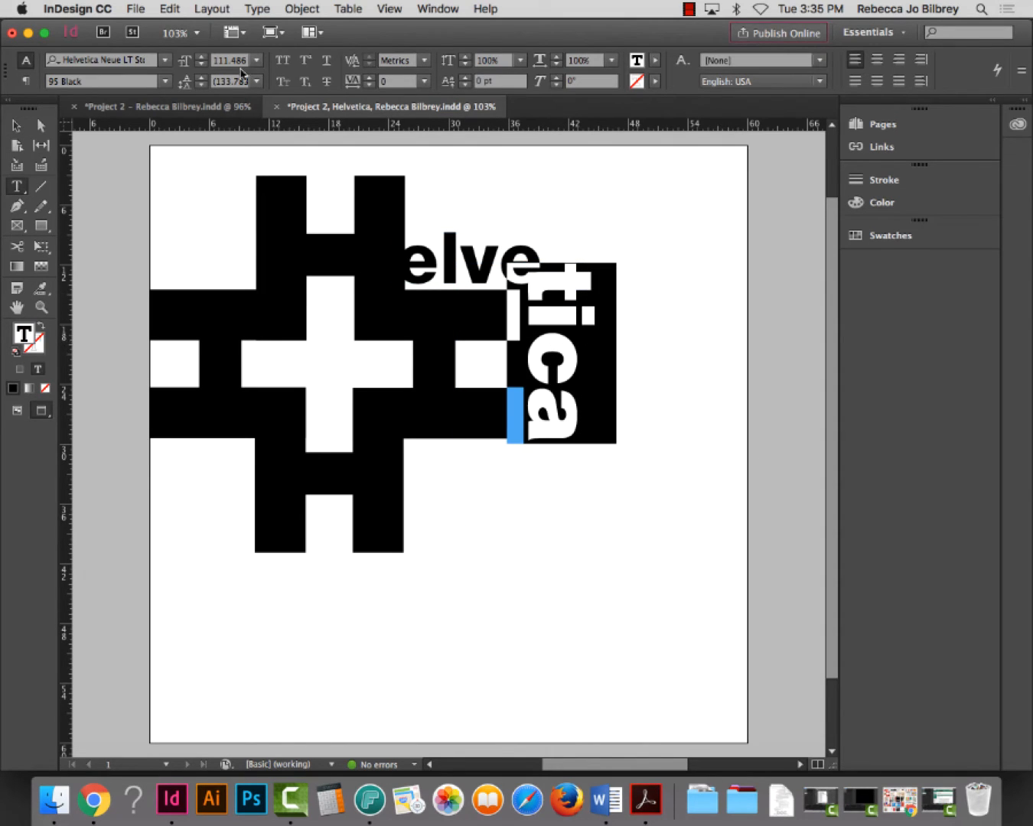
click(164, 80)
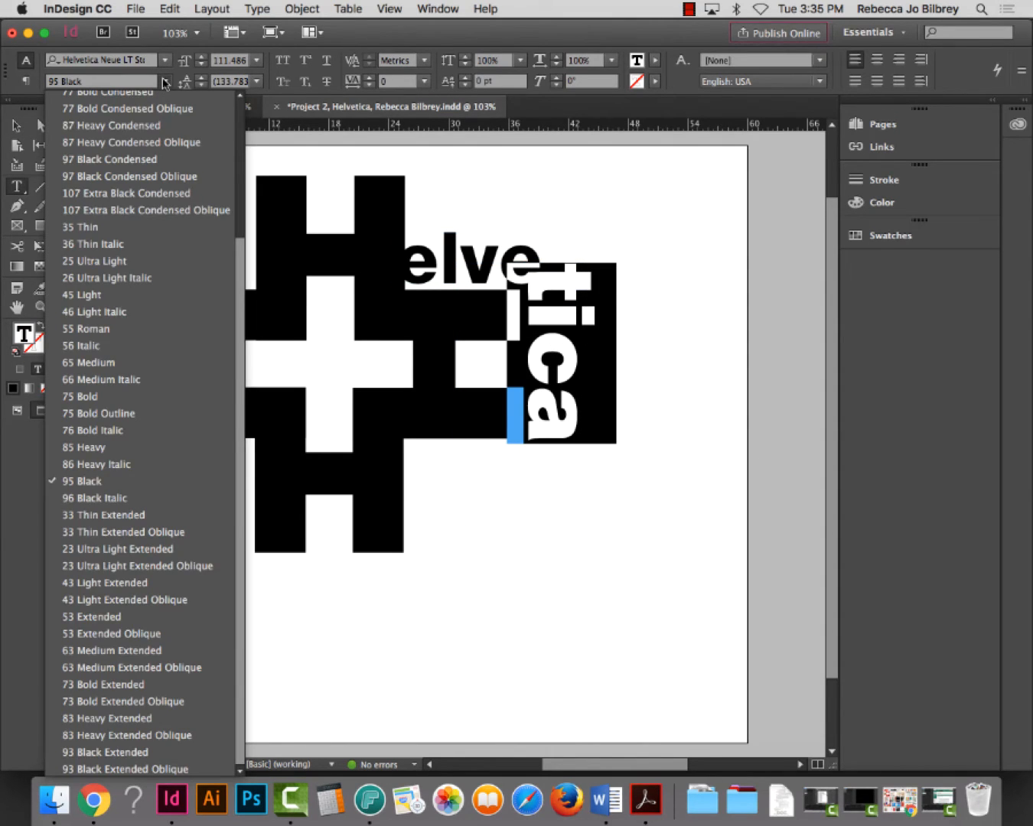
click(126, 448)
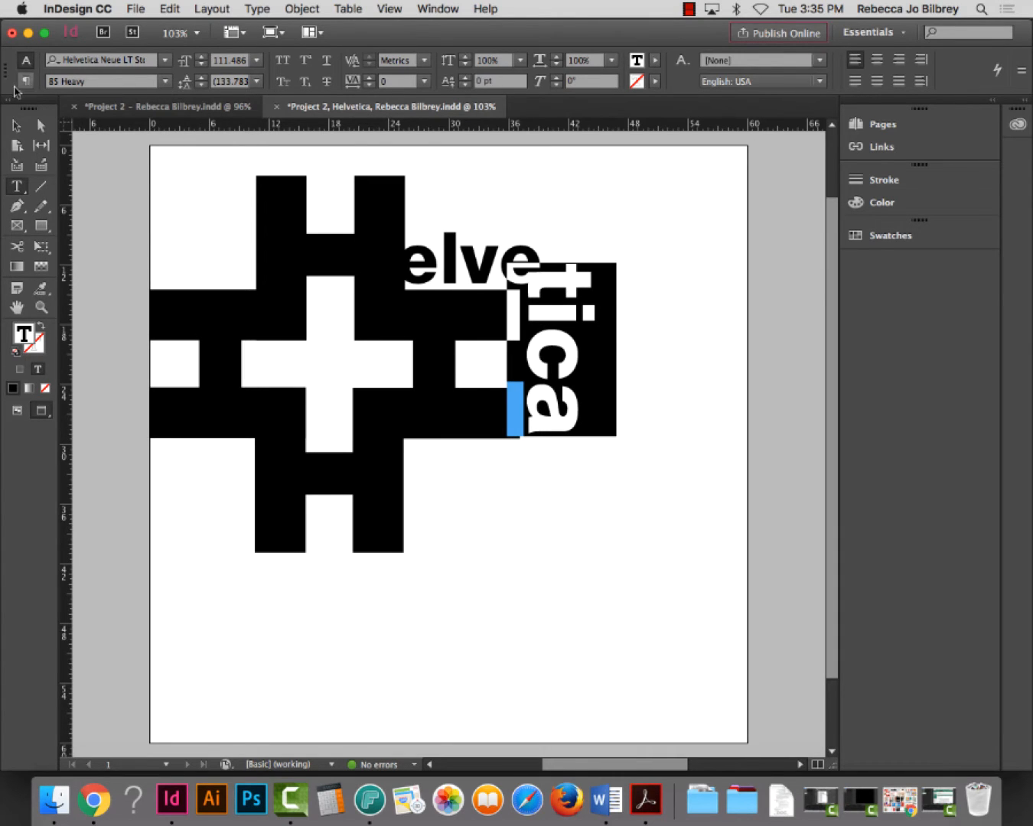
click(16, 126)
triple_click(557, 346)
click(558, 344)
key(super+a)
click(164, 80)
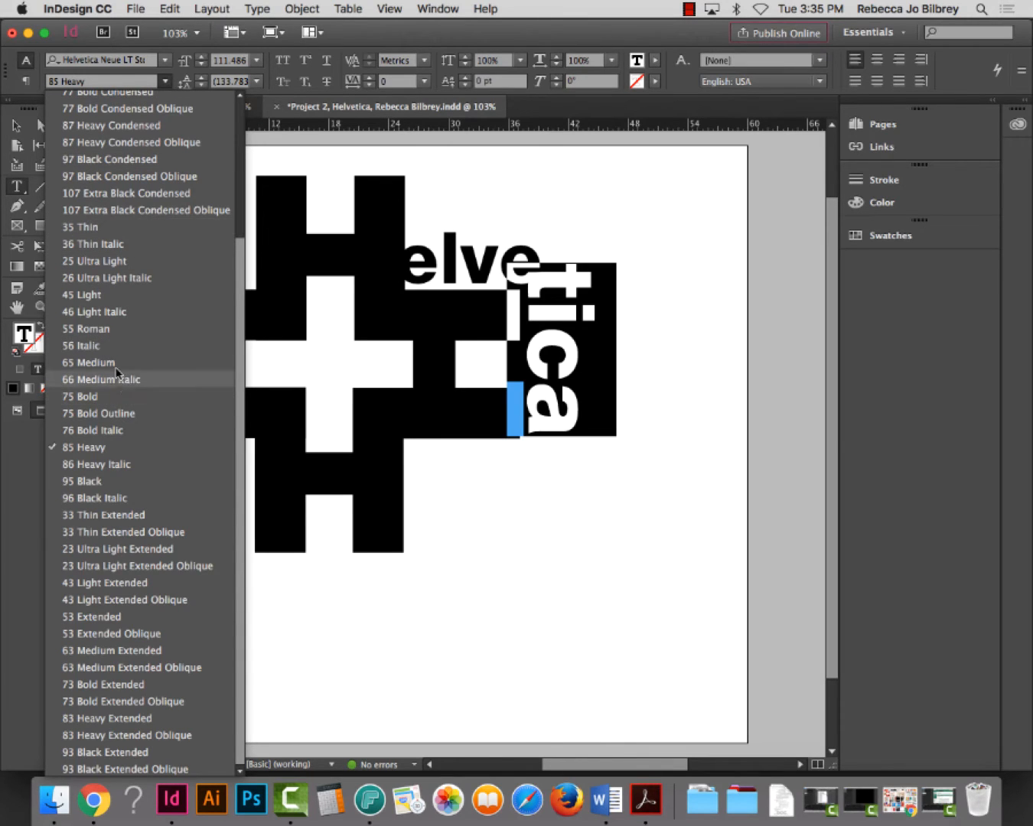
click(122, 397)
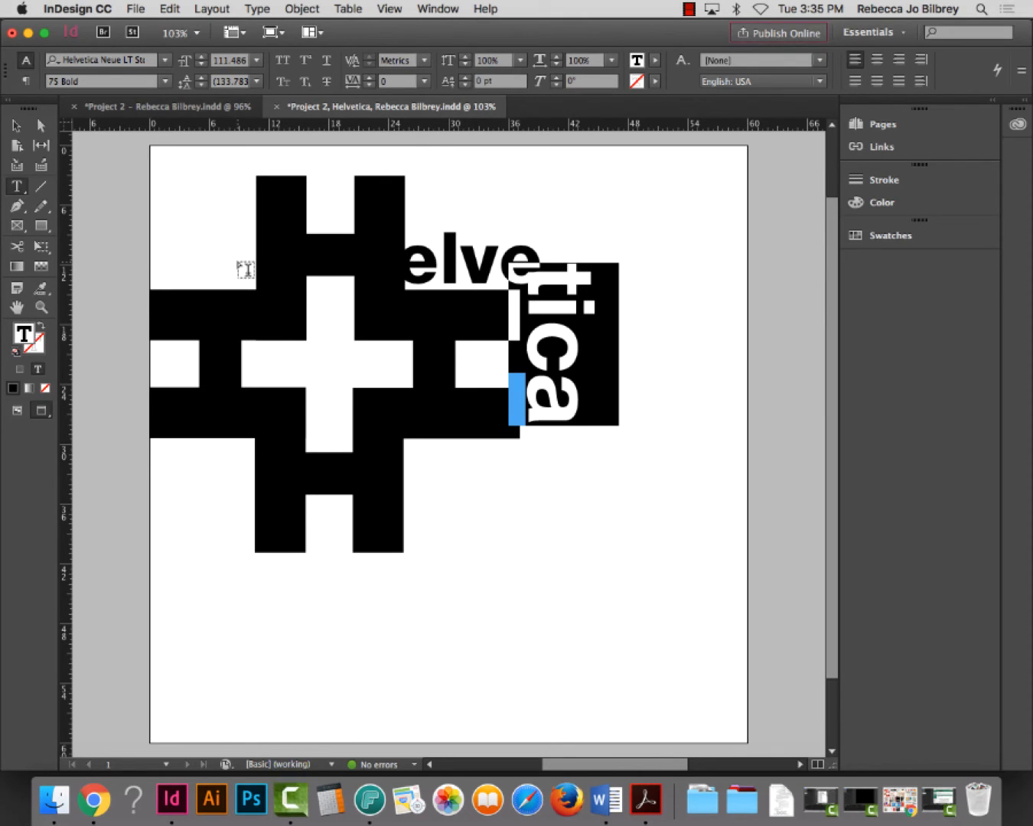
click(16, 125)
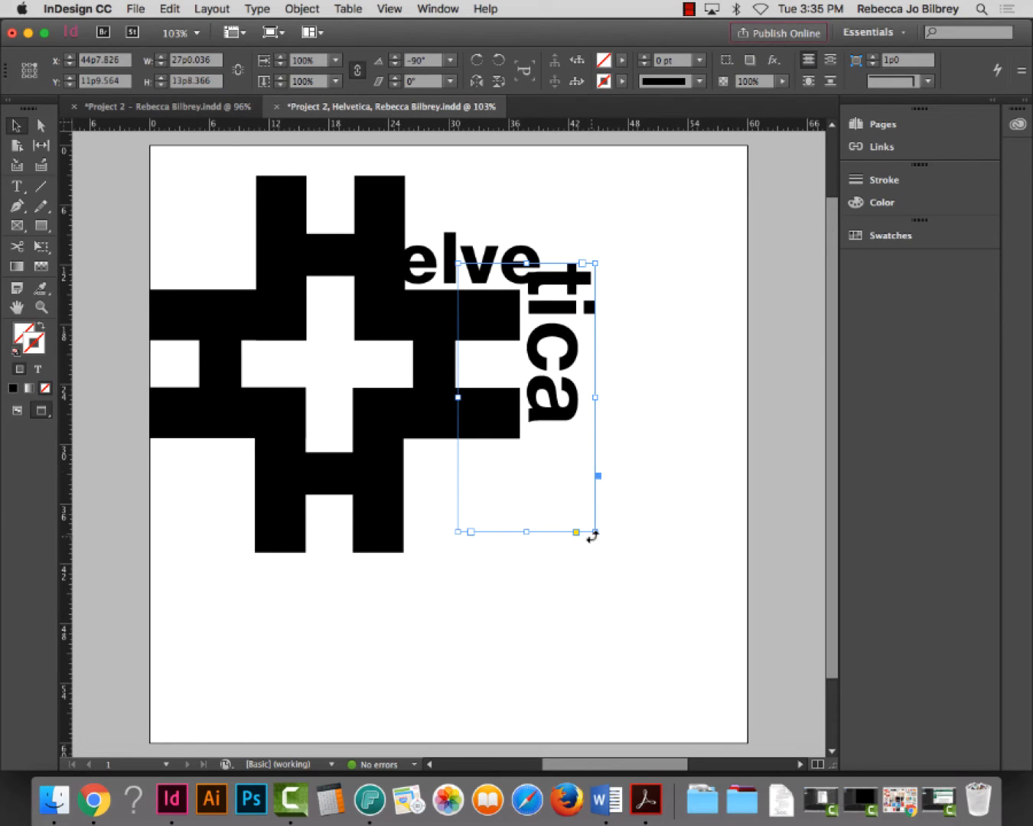
drag(593, 533, 611, 563)
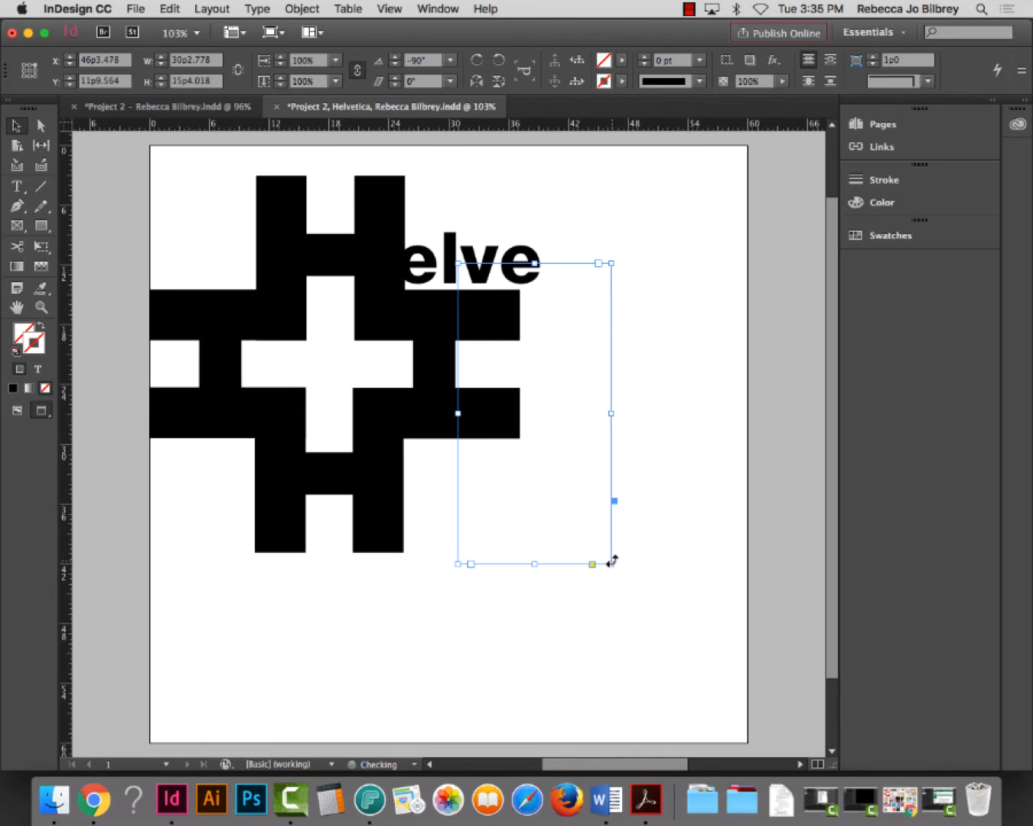
double_click(460, 562)
drag(568, 286, 558, 285)
click(683, 321)
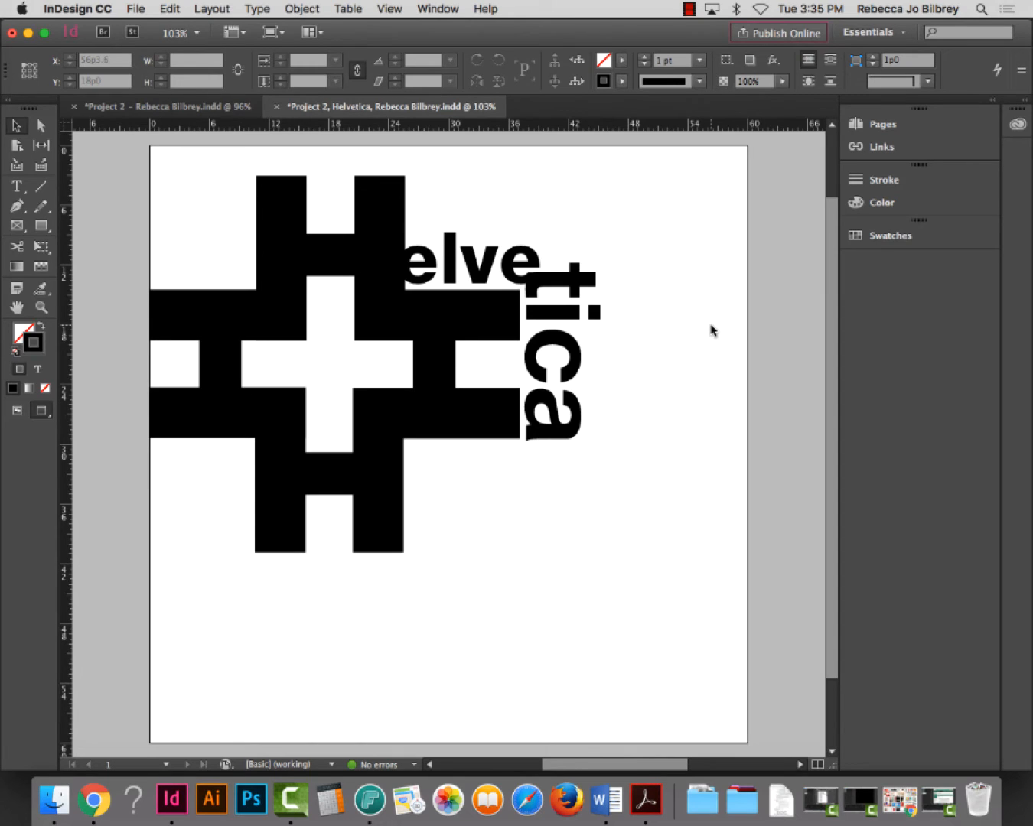
drag(641, 614, 224, 140)
click(640, 618)
Select the H cross with elve and tica and rotate it all about 30°
key(super+a)
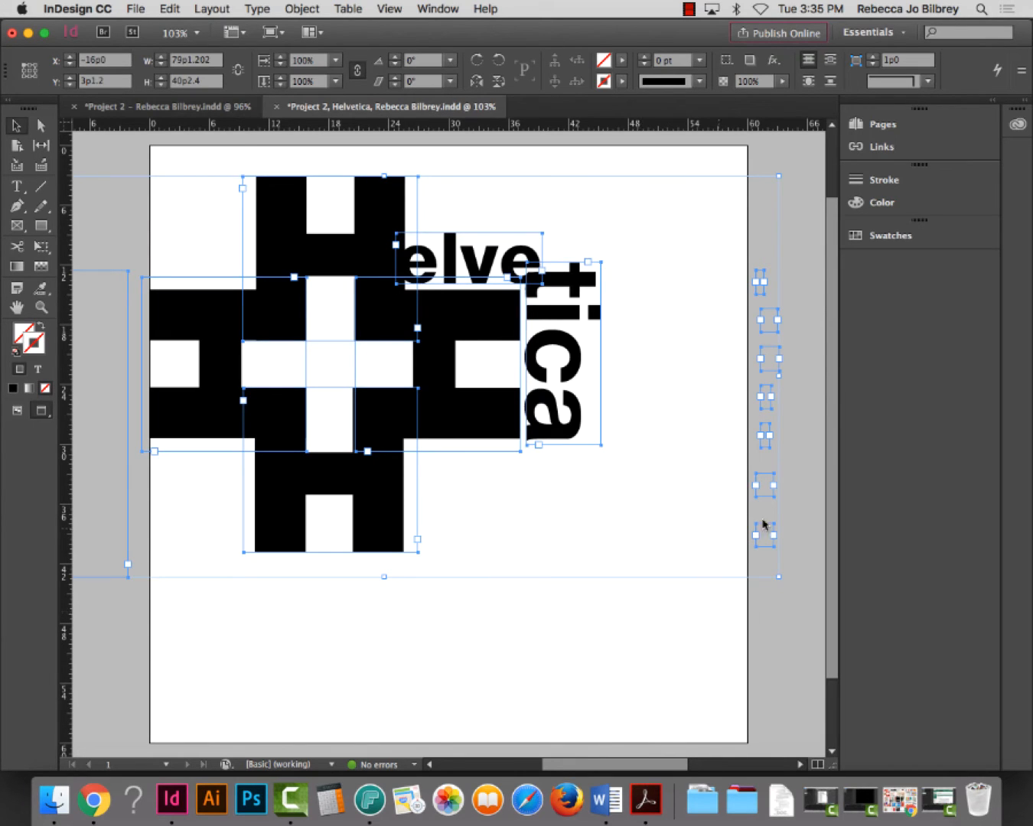
key(super+1)
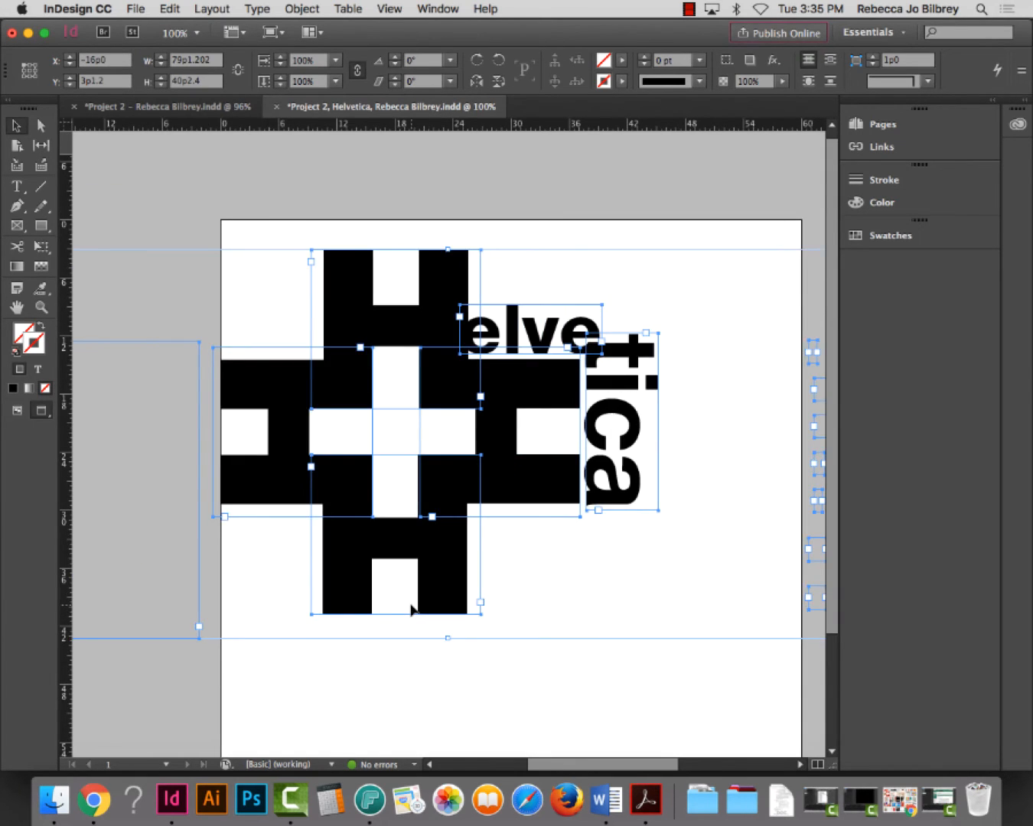
key(super+minus)
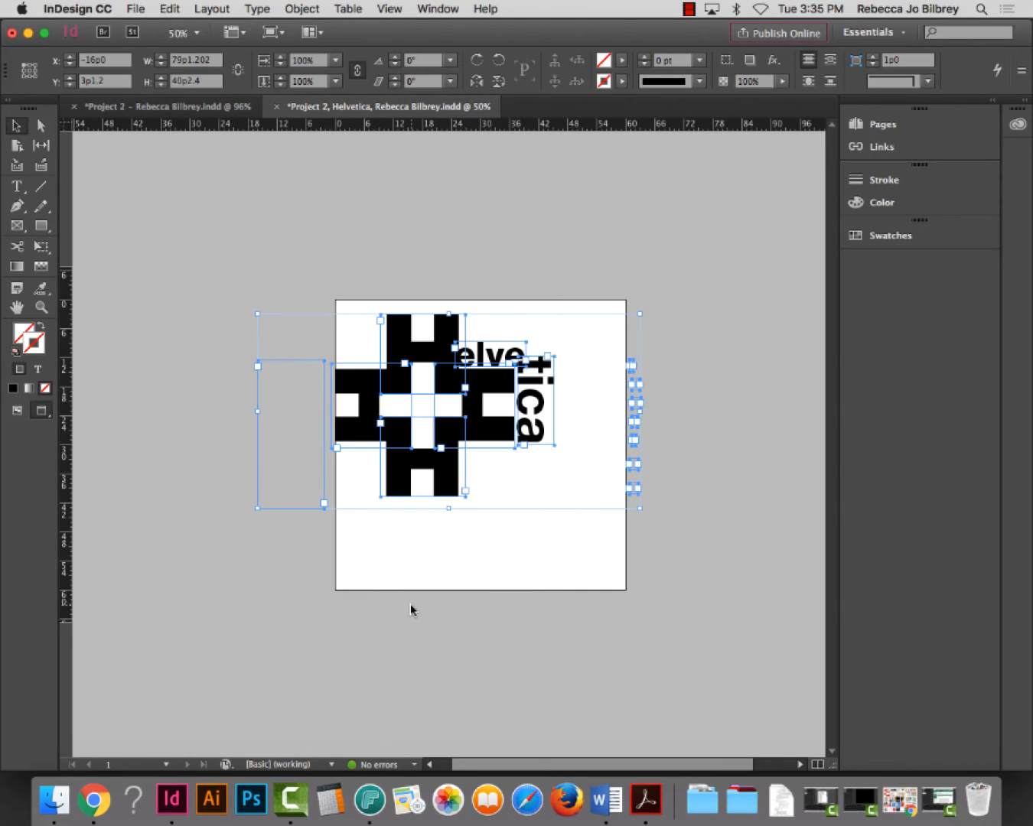
click(568, 626)
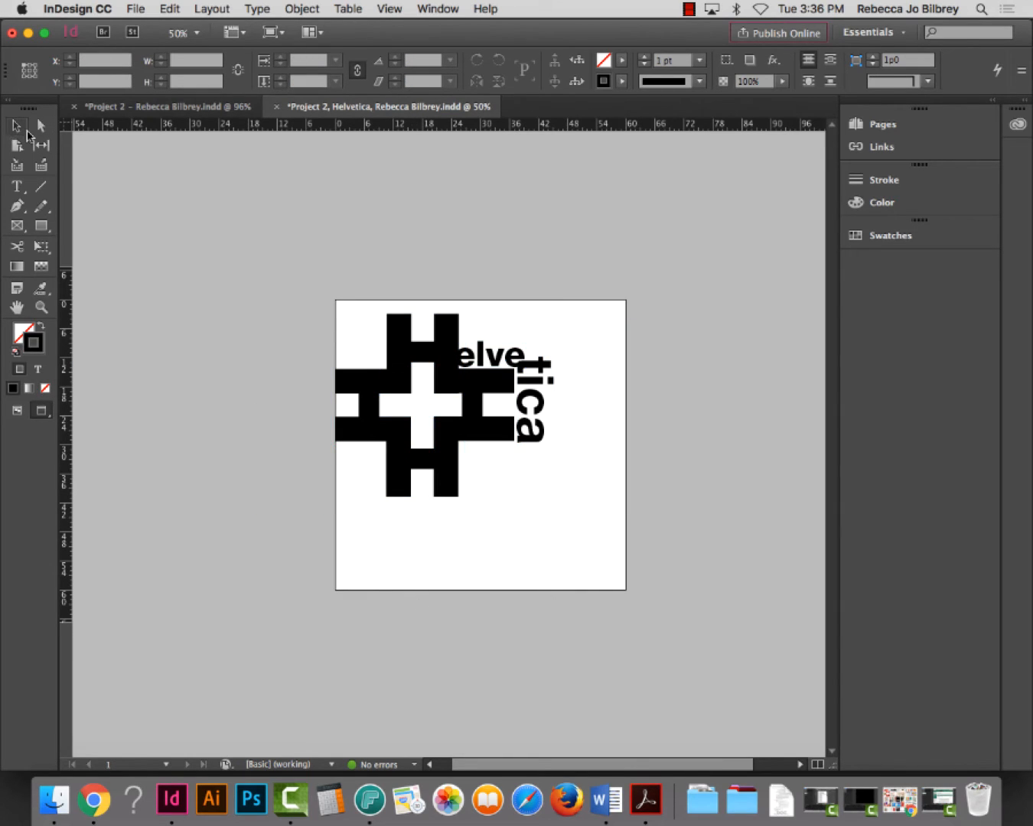
click(15, 126)
drag(568, 536, 375, 350)
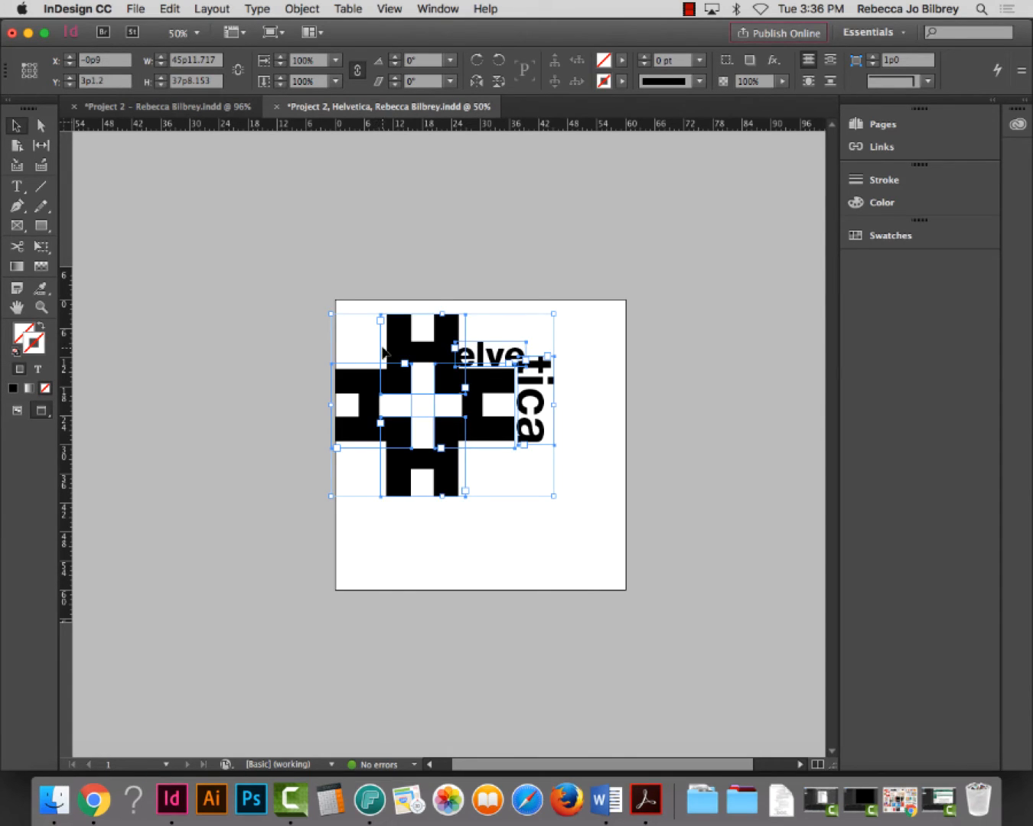
drag(562, 503, 589, 450)
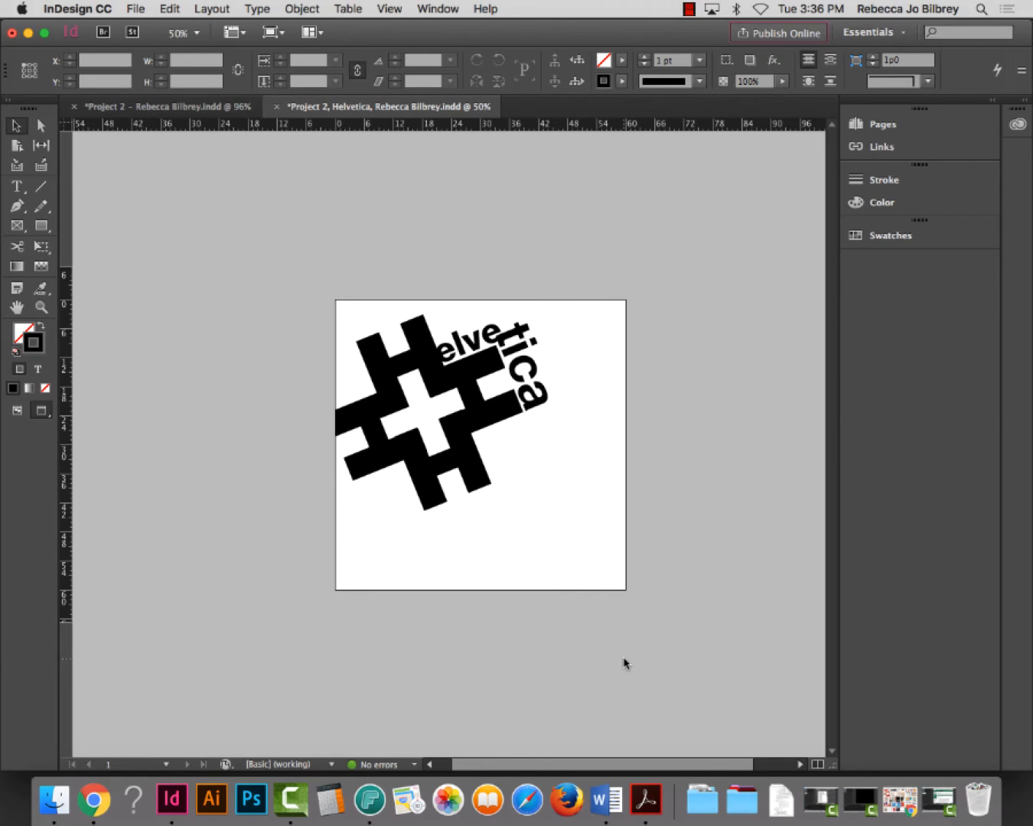
Shift the tilted H shapes and lettering up and left past the page's top-left corner
drag(537, 589, 363, 283)
drag(419, 345, 404, 327)
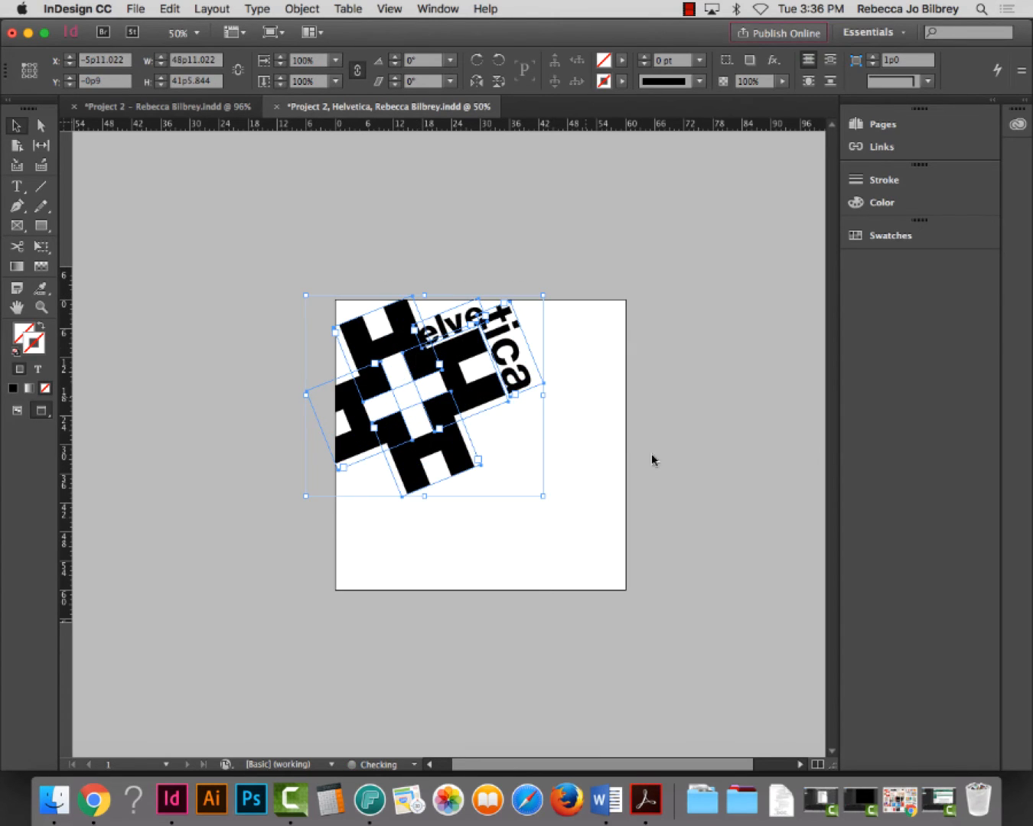
click(654, 665)
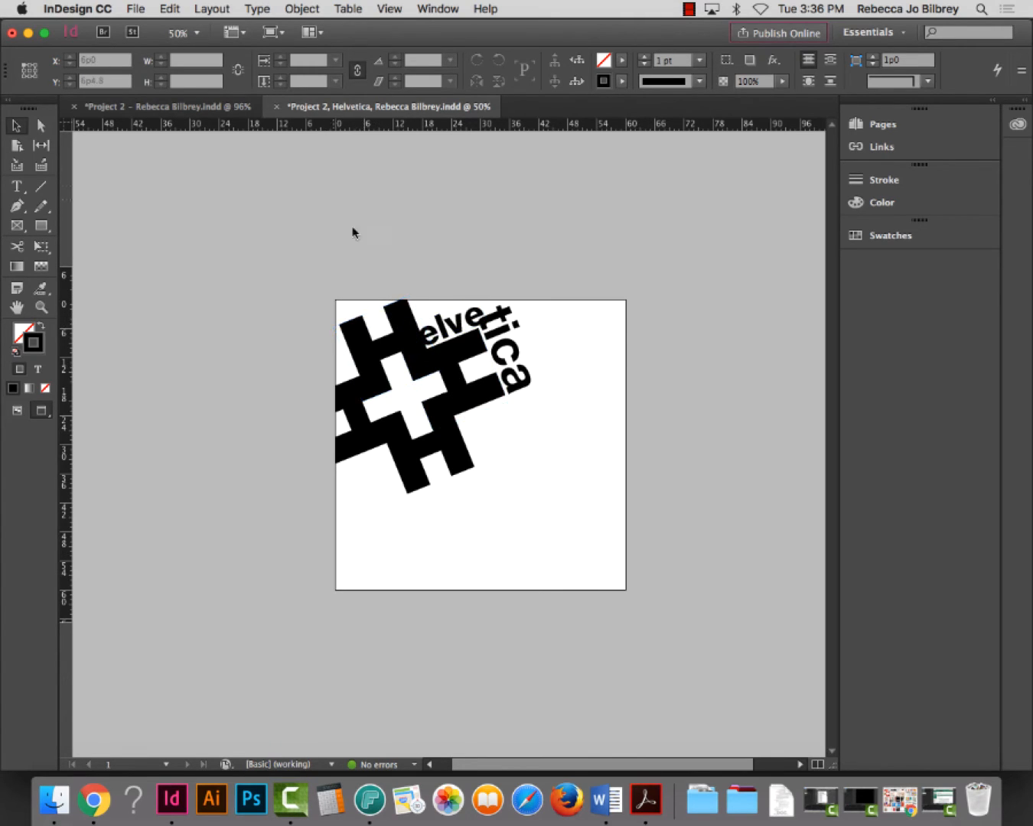
Nudge the artwork slightly back down and right, still bleeding off the top-left corner
drag(533, 537, 400, 300)
click(622, 523)
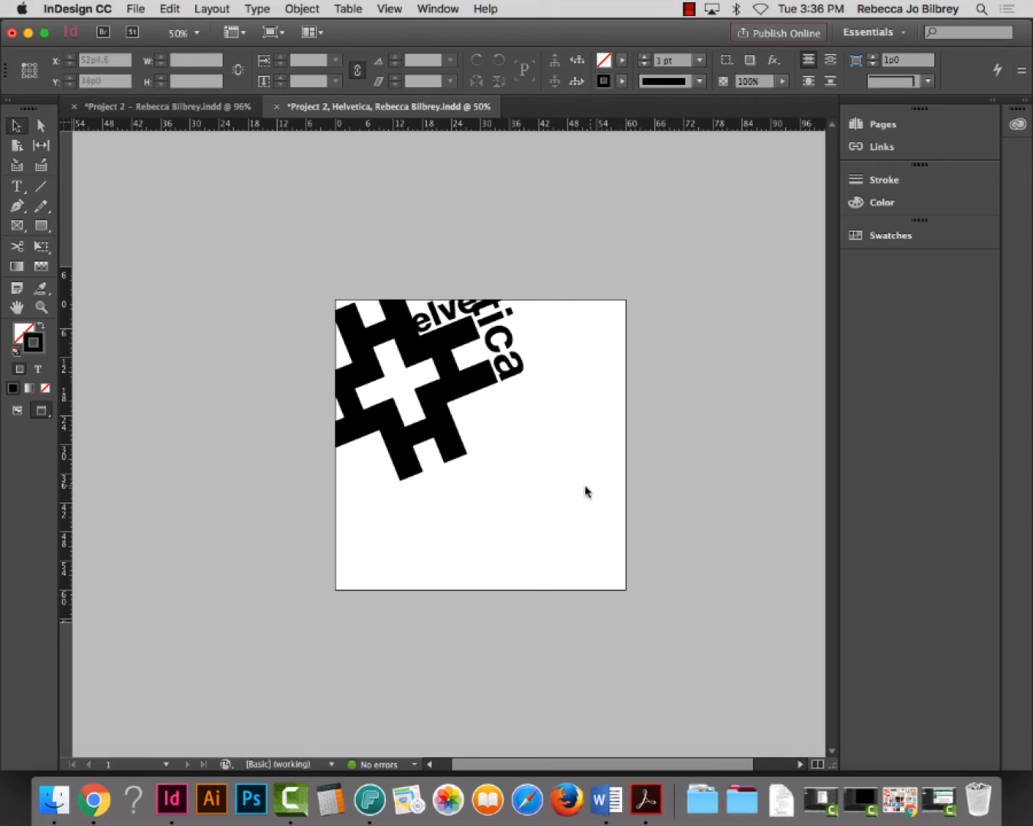
drag(550, 530, 353, 240)
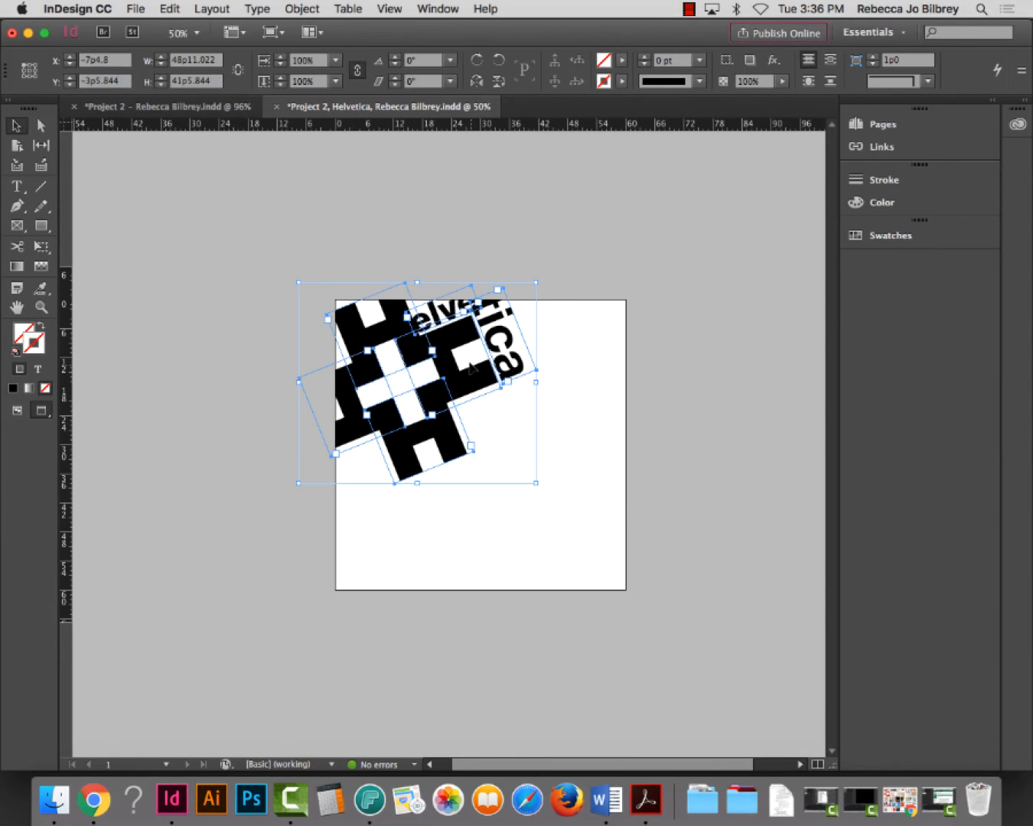
mouse_move(463, 343)
mouse_down()
mouse_move(469, 358)
mouse_move(467, 346)
mouse_up()
click(668, 464)
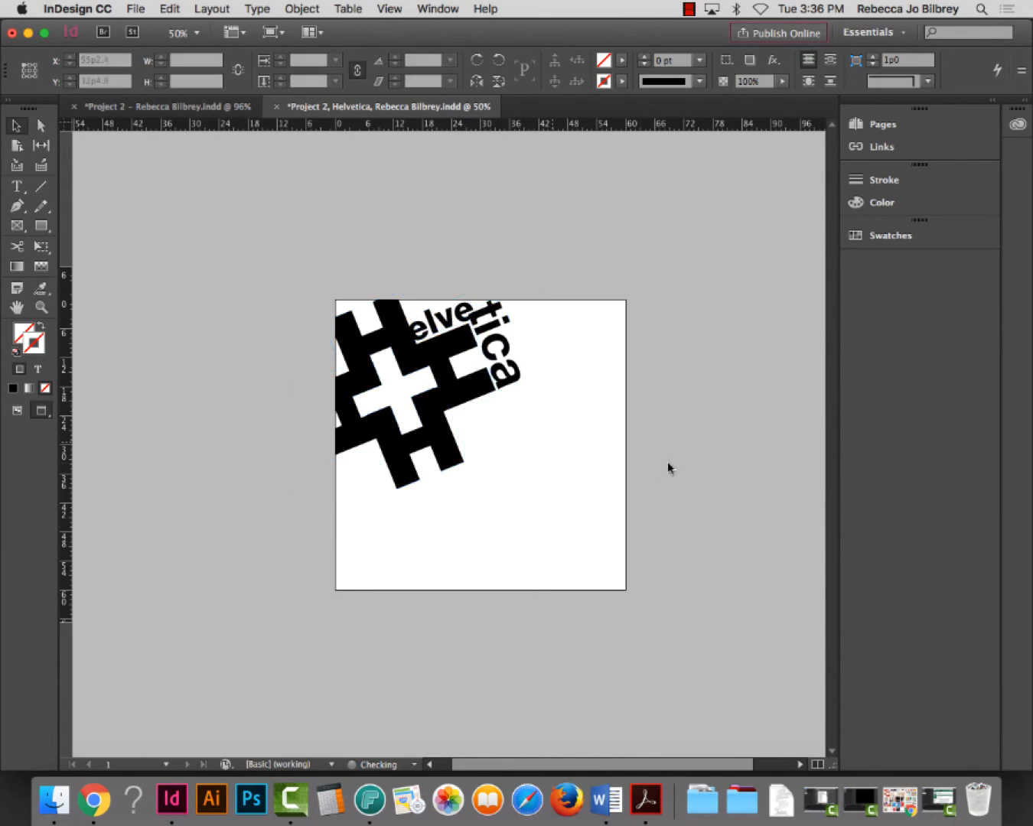
click(40, 306)
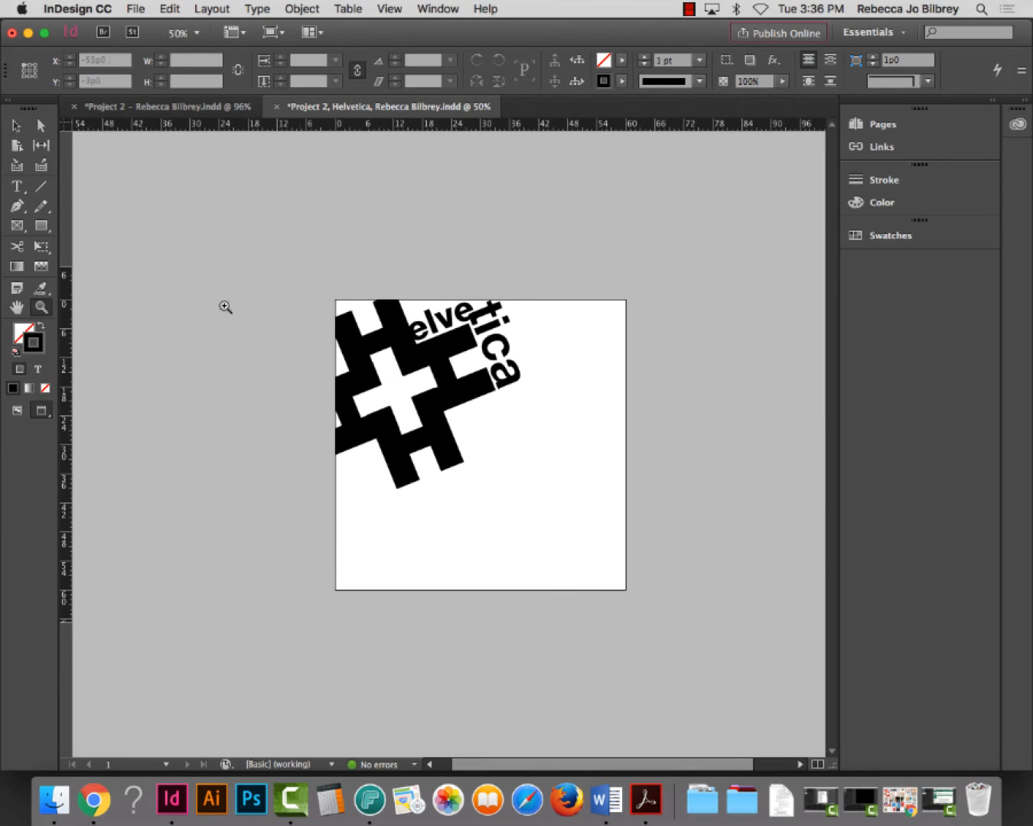
Zoom into the top-left corner and draw a solid black, unstroked rectangle over the gap
drag(296, 256, 519, 392)
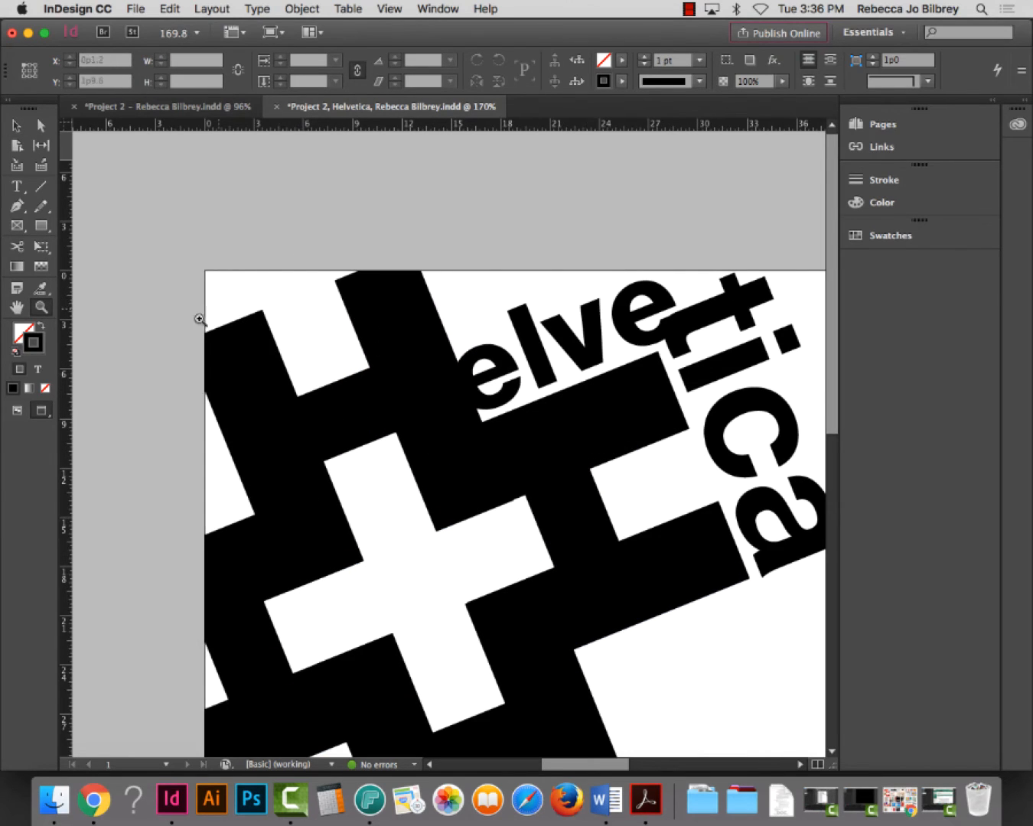
drag(105, 244, 395, 432)
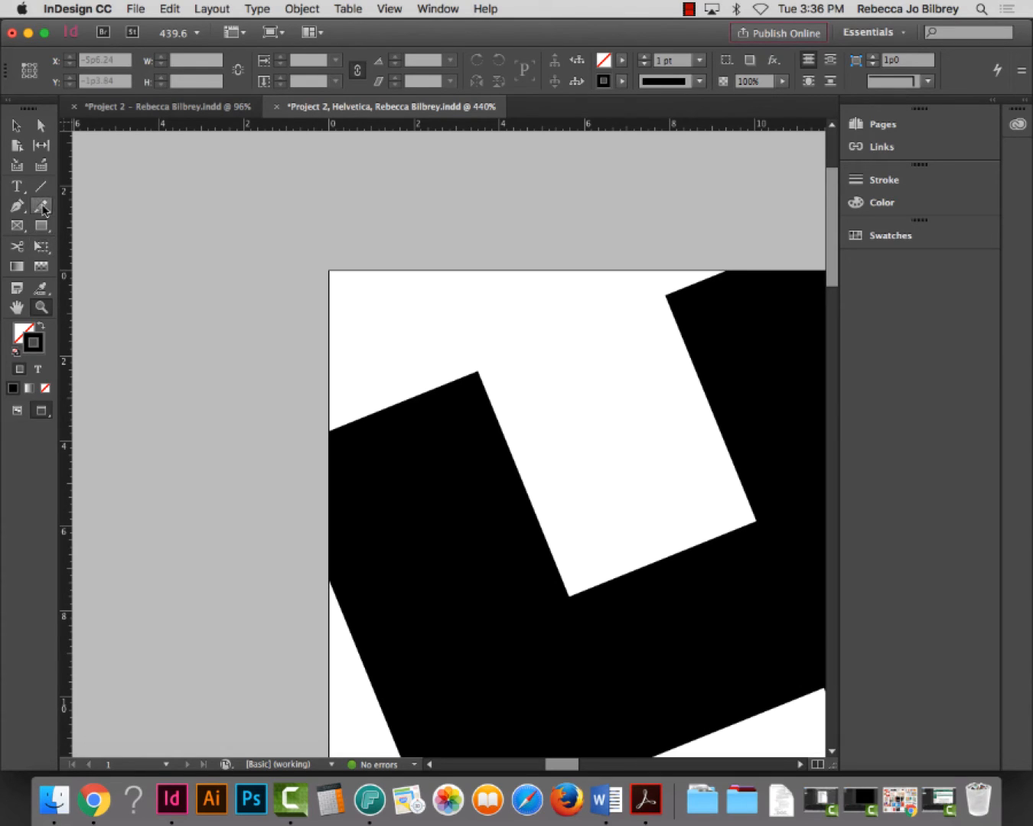
click(41, 225)
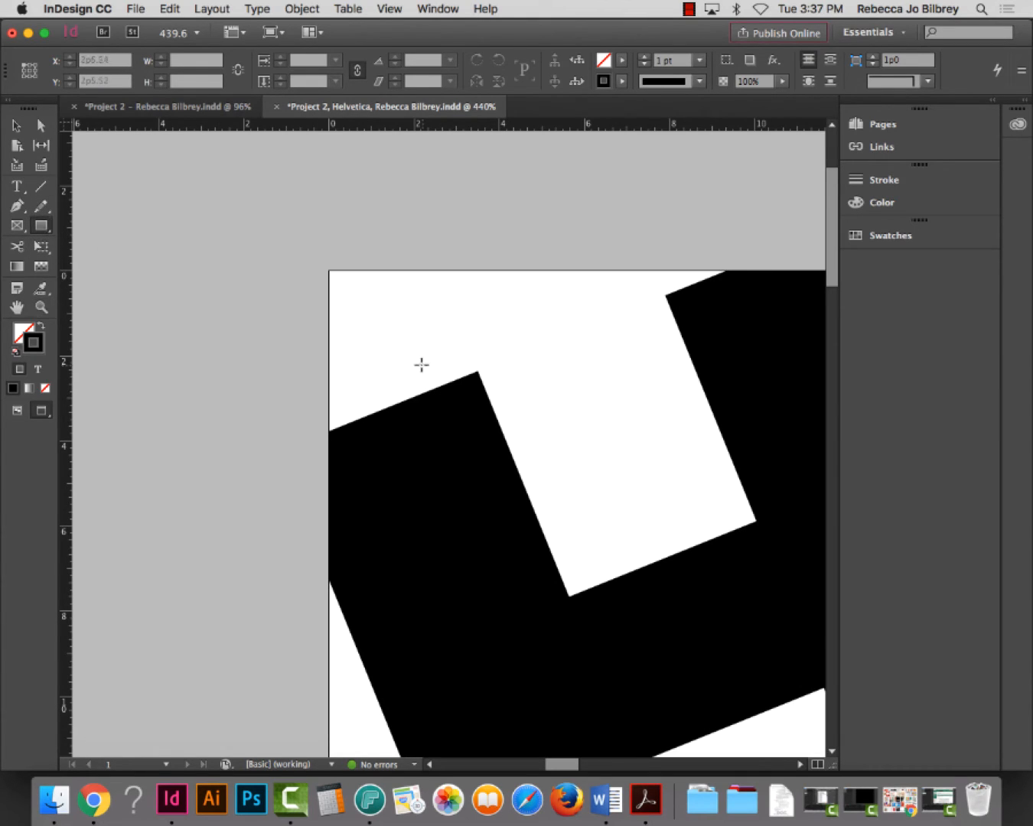
mouse_move(475, 374)
mouse_down()
mouse_move(259, 316)
mouse_move(205, 139)
mouse_up()
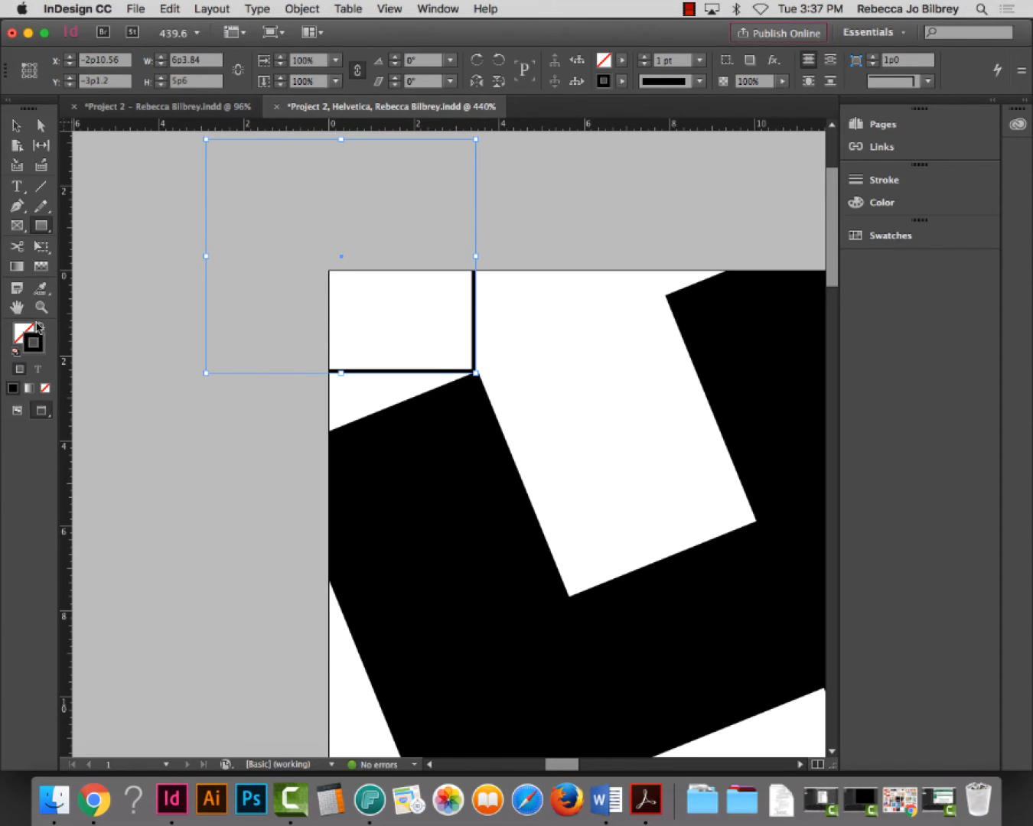
click(41, 326)
click(16, 124)
Rotate the black rectangle 22° and move it into the corner gap
click(517, 531)
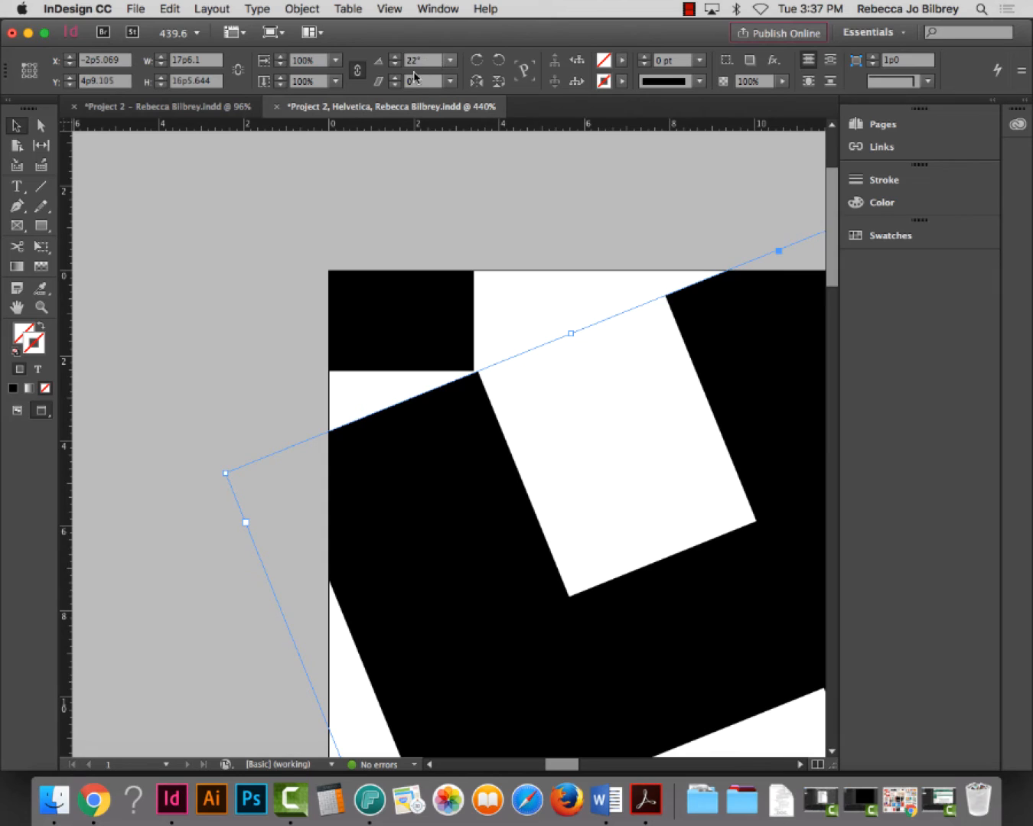
click(414, 311)
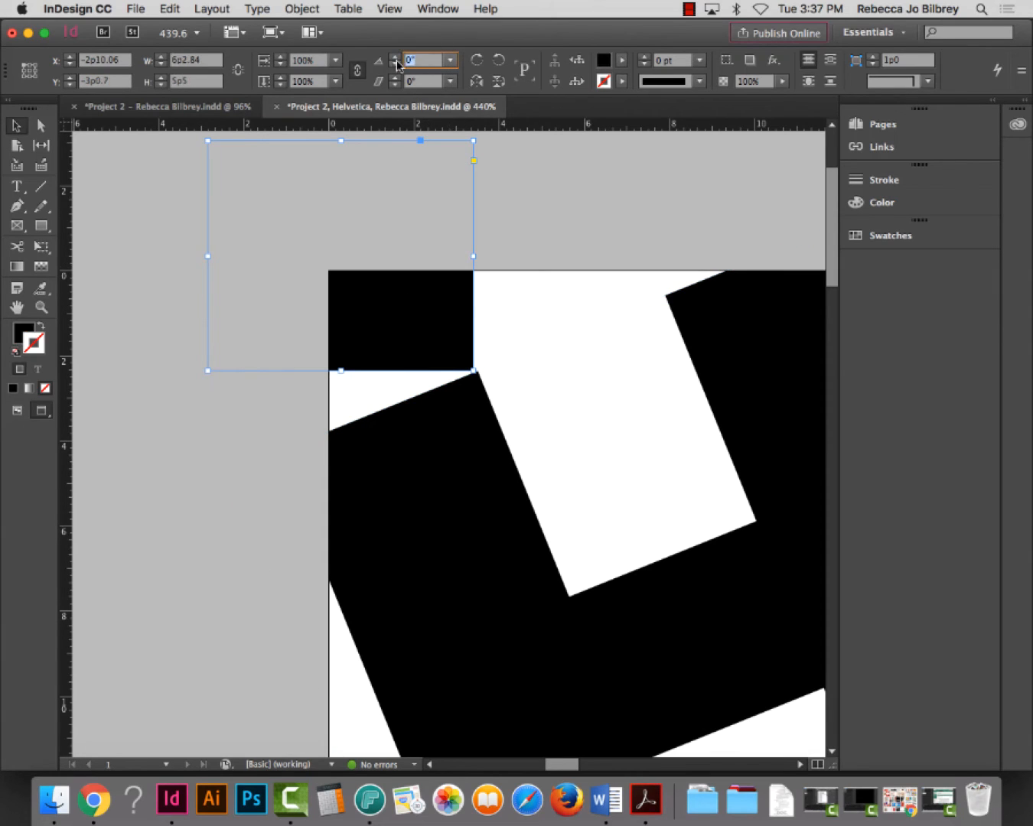
key(Return)
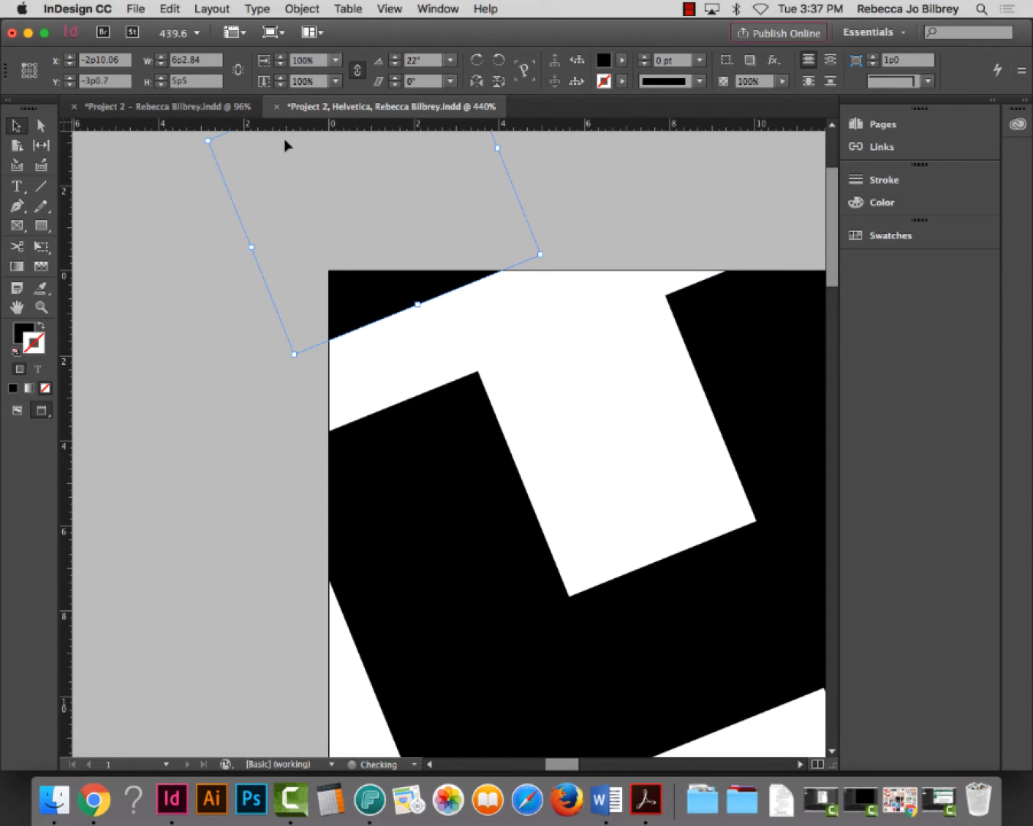
drag(358, 303, 303, 436)
click(520, 203)
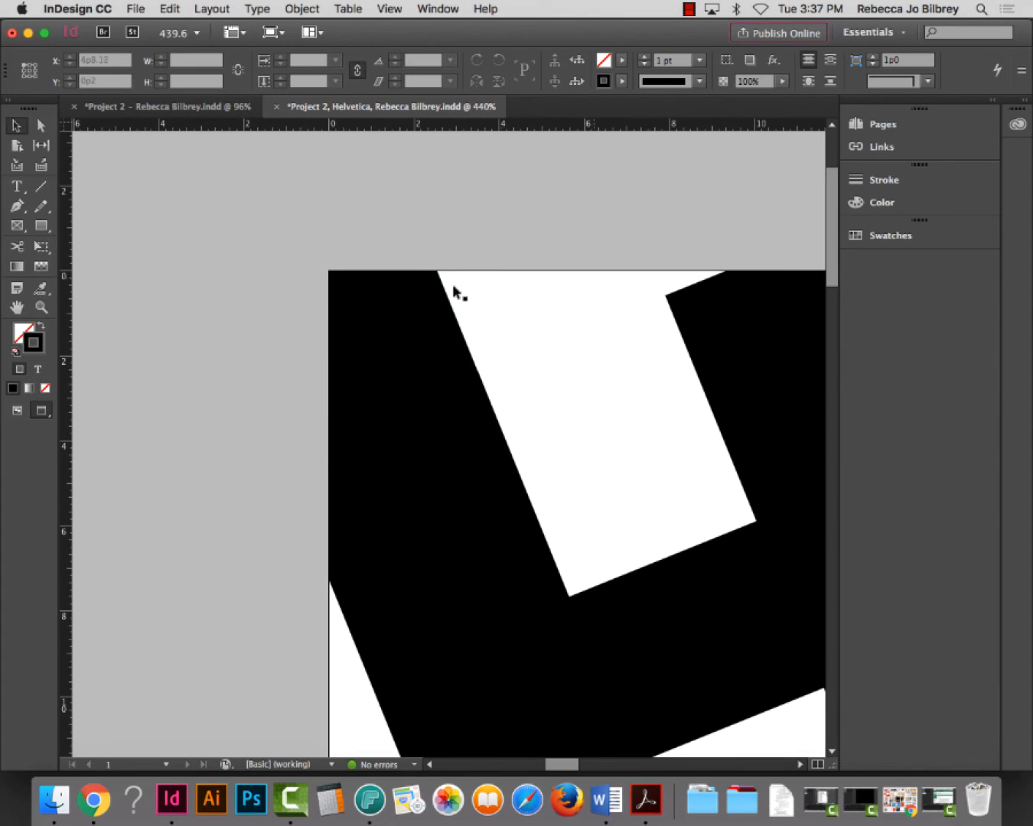
Shift a tilted piece at the top edge about a pica right, then fit the page to check the corner
drag(368, 358, 749, 207)
click(417, 172)
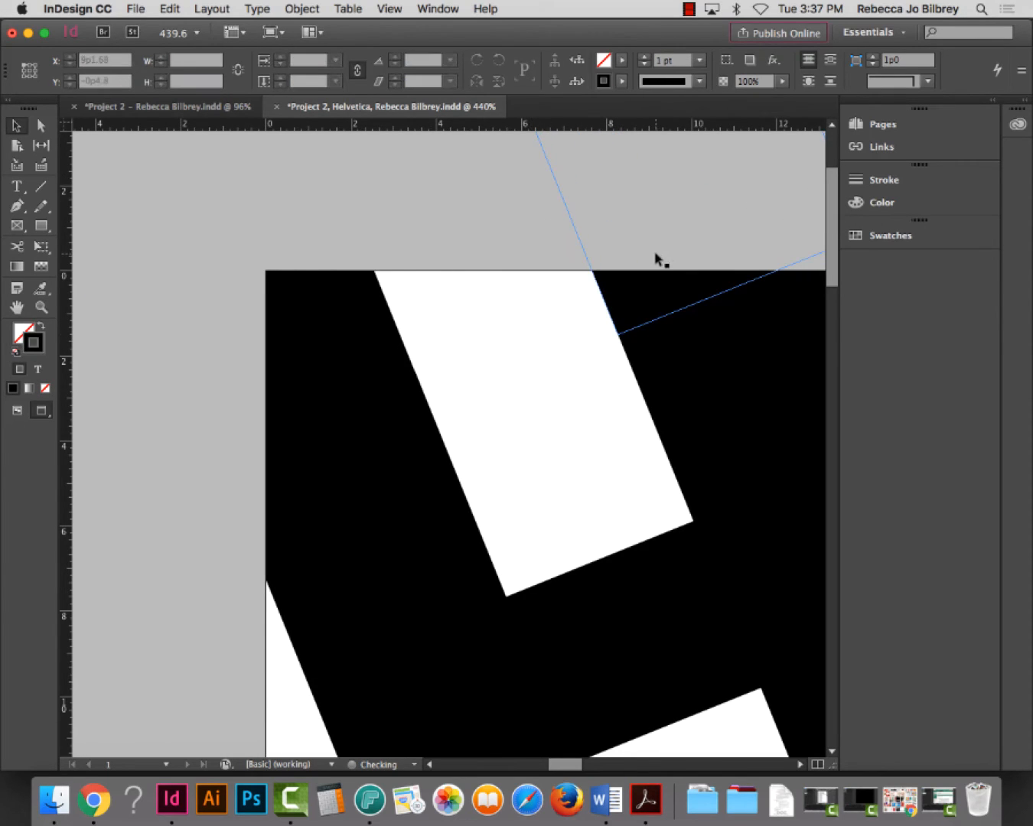
key(super+0)
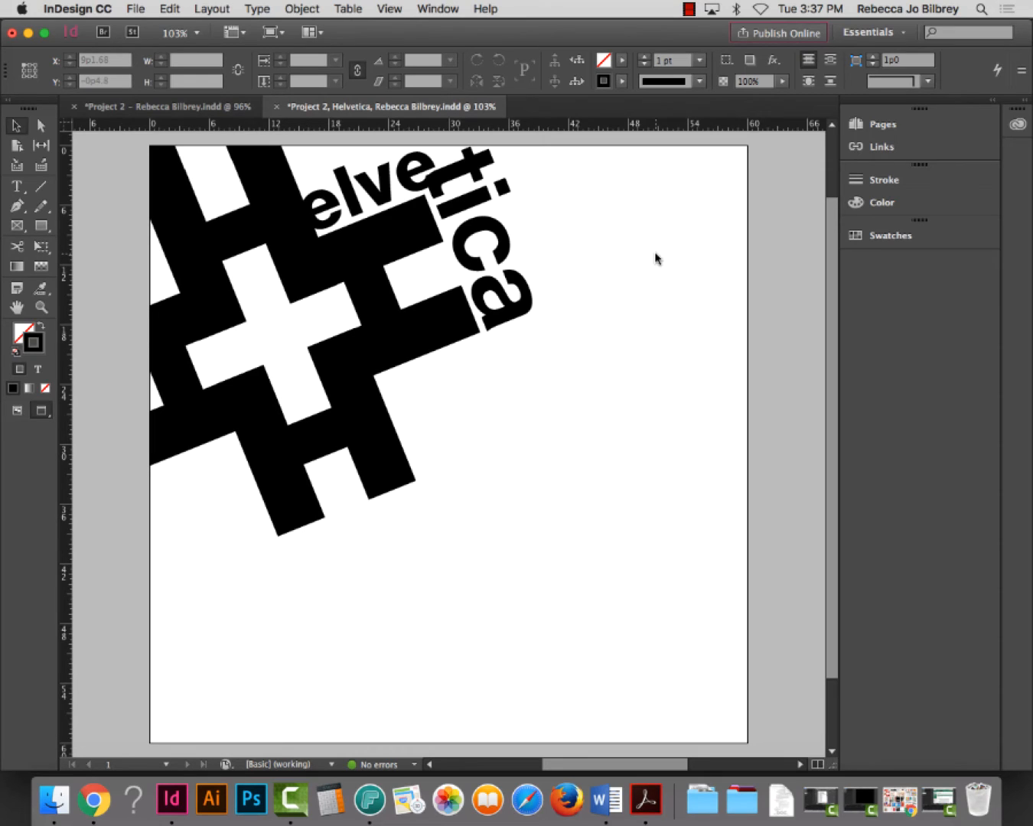
click(240, 226)
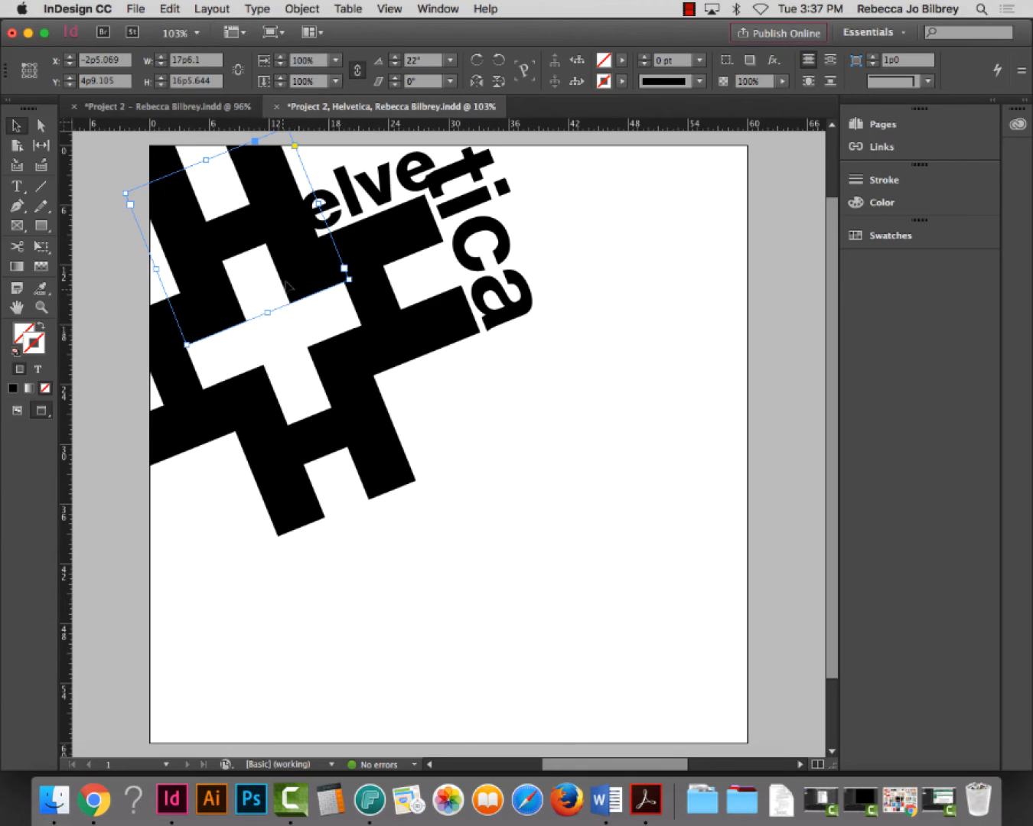
Delete the two cap rectangles from the top of the H's left leg
click(705, 289)
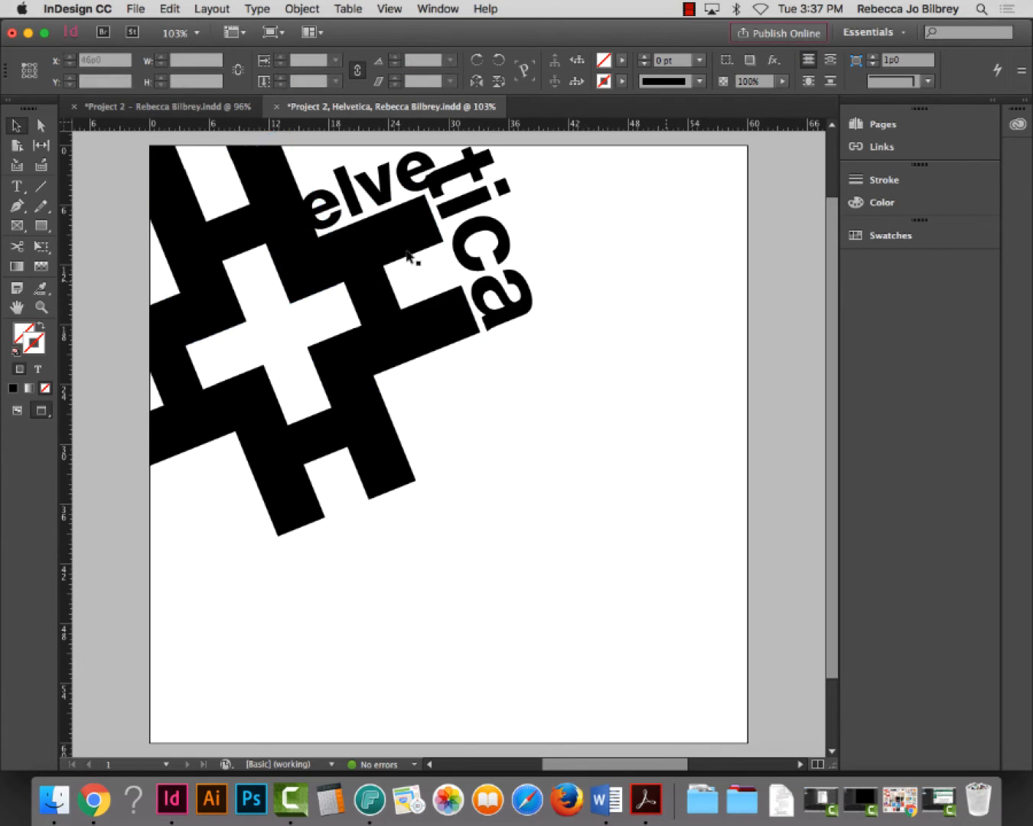
click(175, 160)
key(Delete)
click(244, 151)
key(Delete)
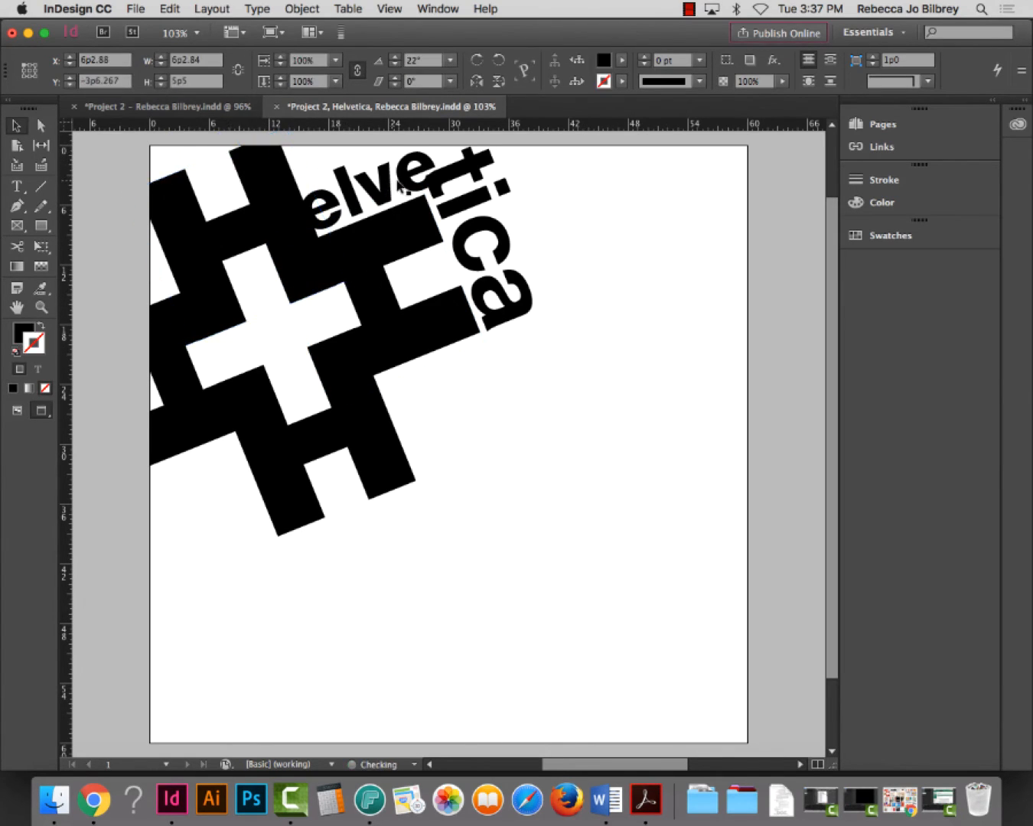
Draw a solid black, unstroked test rectangle across the top-left corner, rotated 22°
key(d)
click(41, 226)
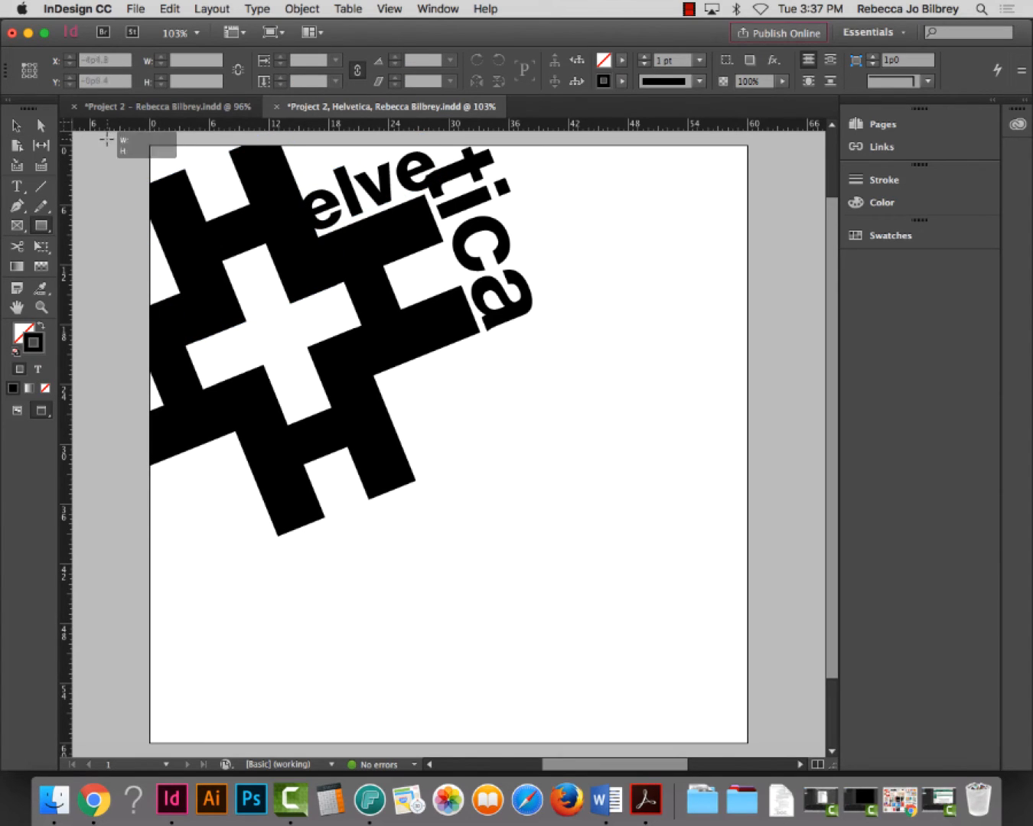
drag(106, 139, 348, 188)
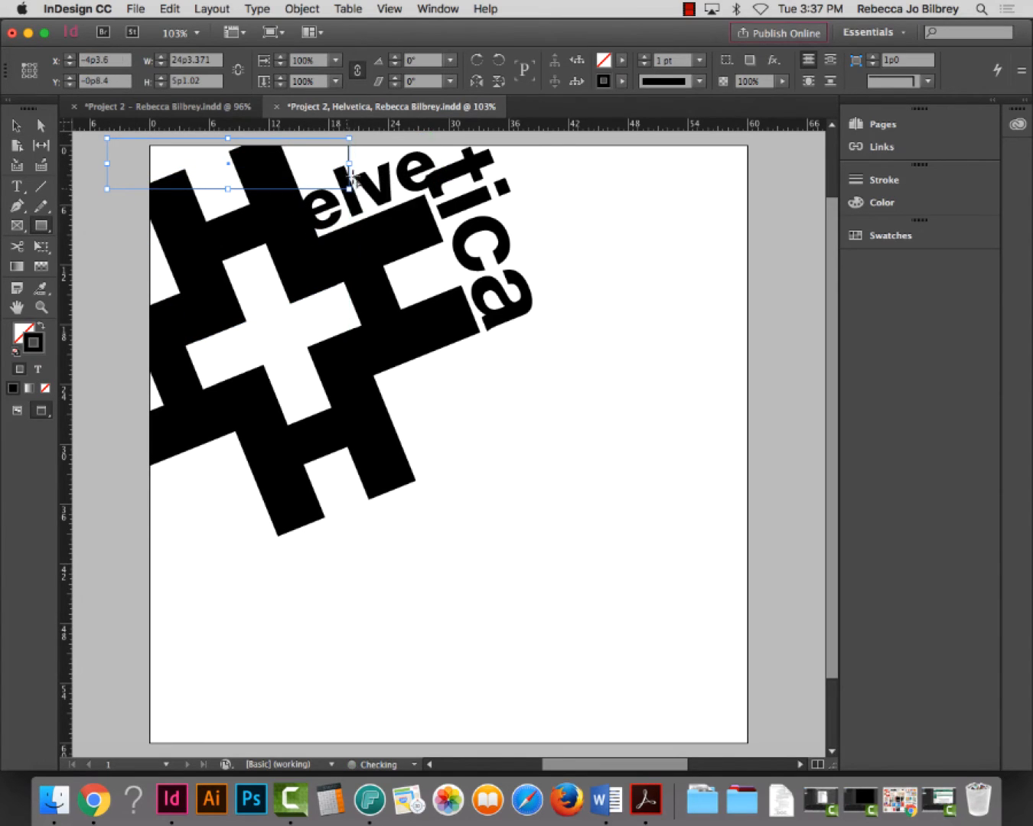
click(43, 329)
click(413, 61)
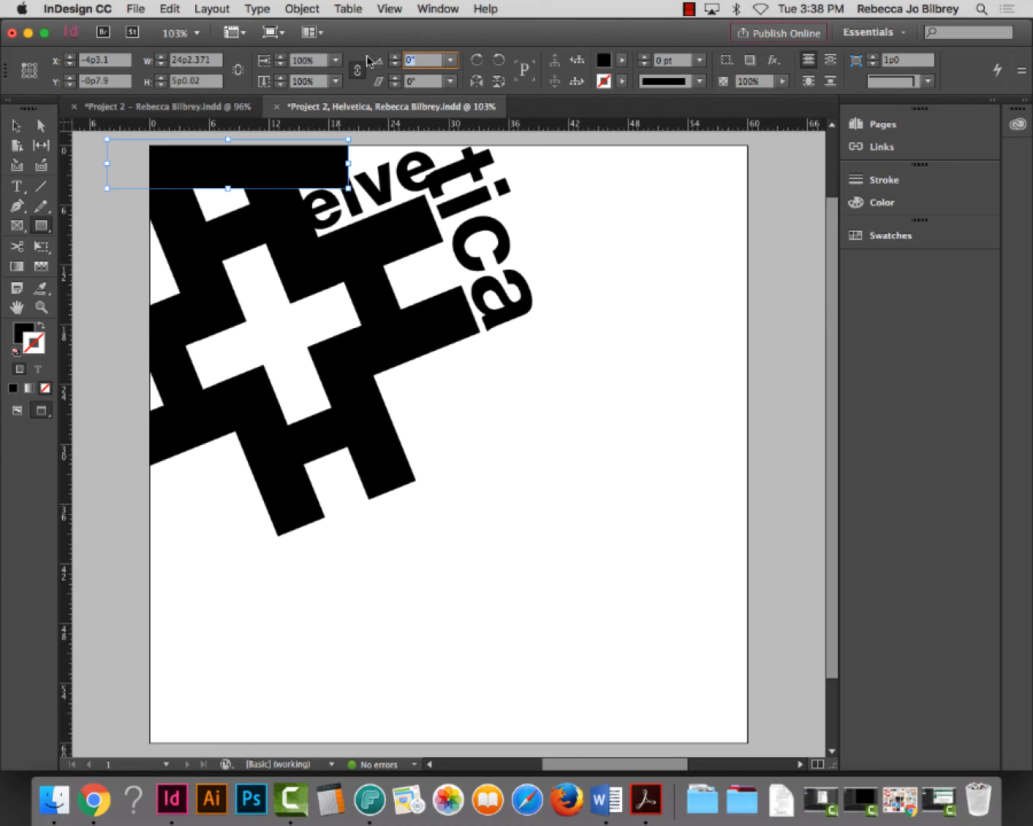
text(22)
key(Return)
click(15, 125)
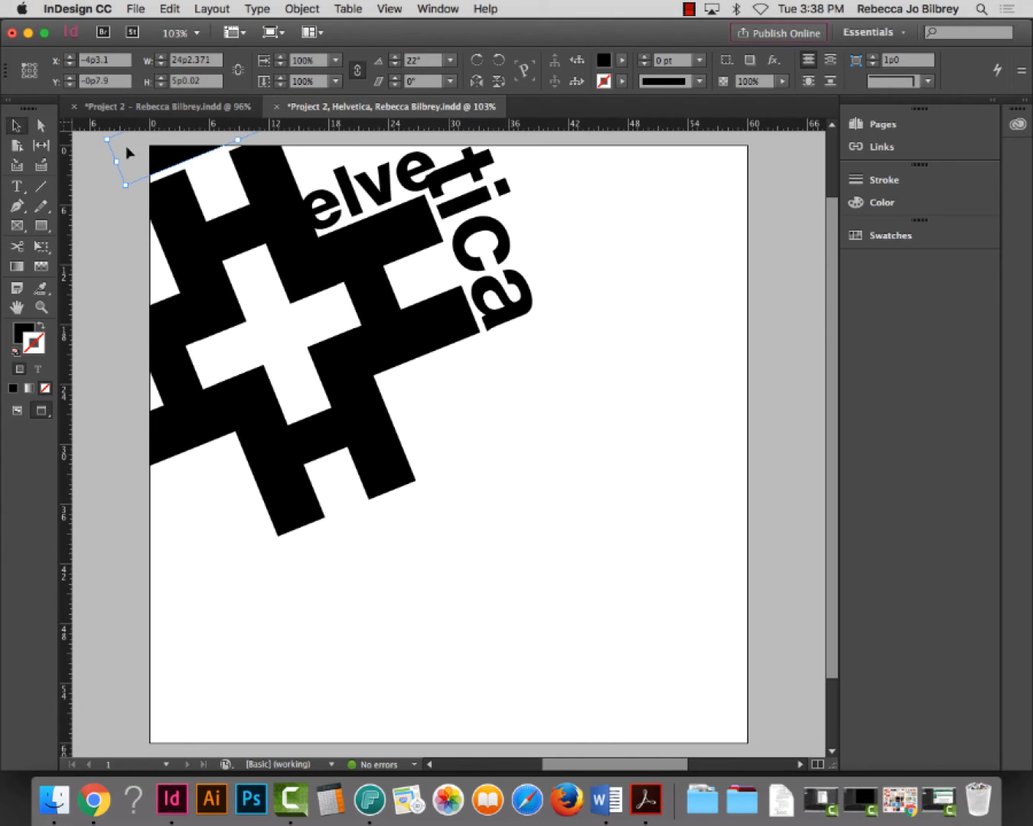
mouse_move(176, 158)
mouse_down()
mouse_move(191, 166)
mouse_move(198, 192)
mouse_move(180, 160)
mouse_up()
click(773, 363)
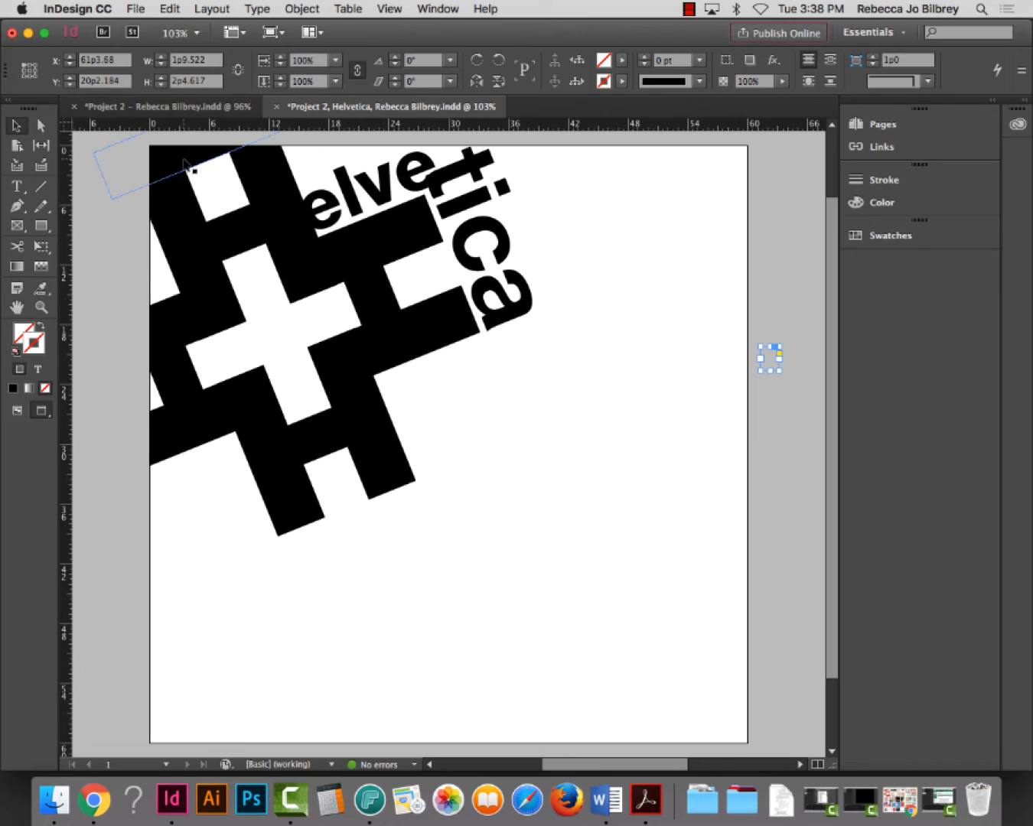
Delete the rotated test rectangle and save the poster
click(184, 163)
key(Delete)
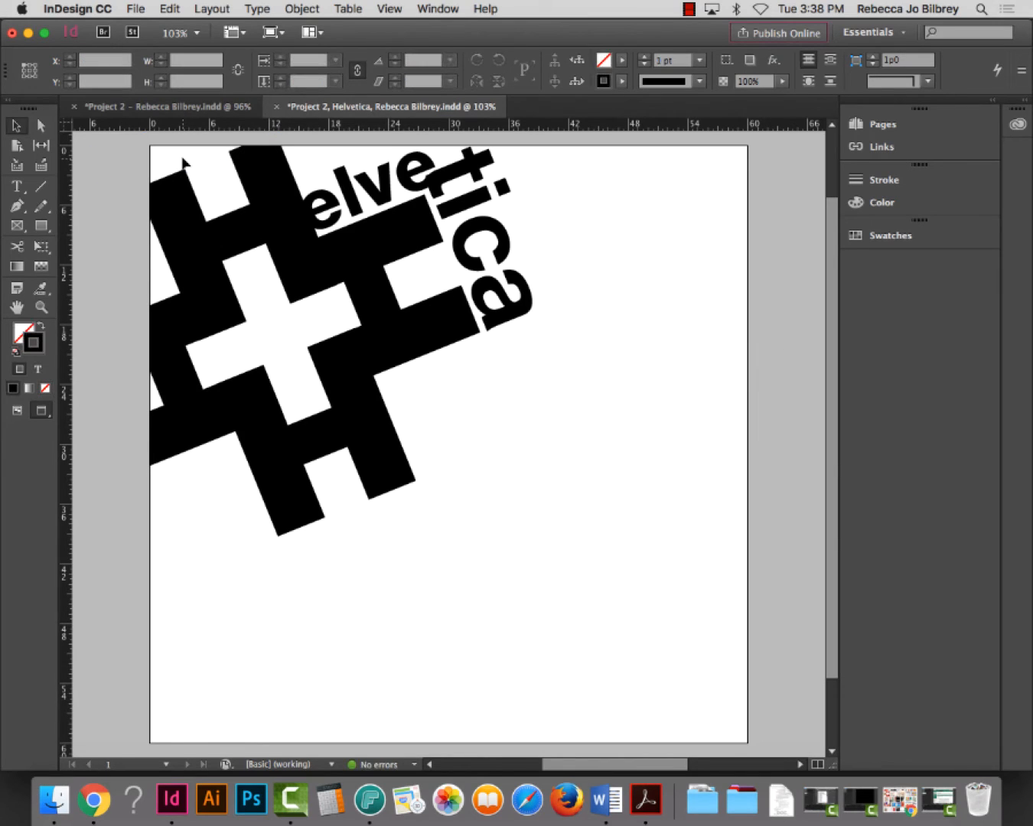
key(super+s)
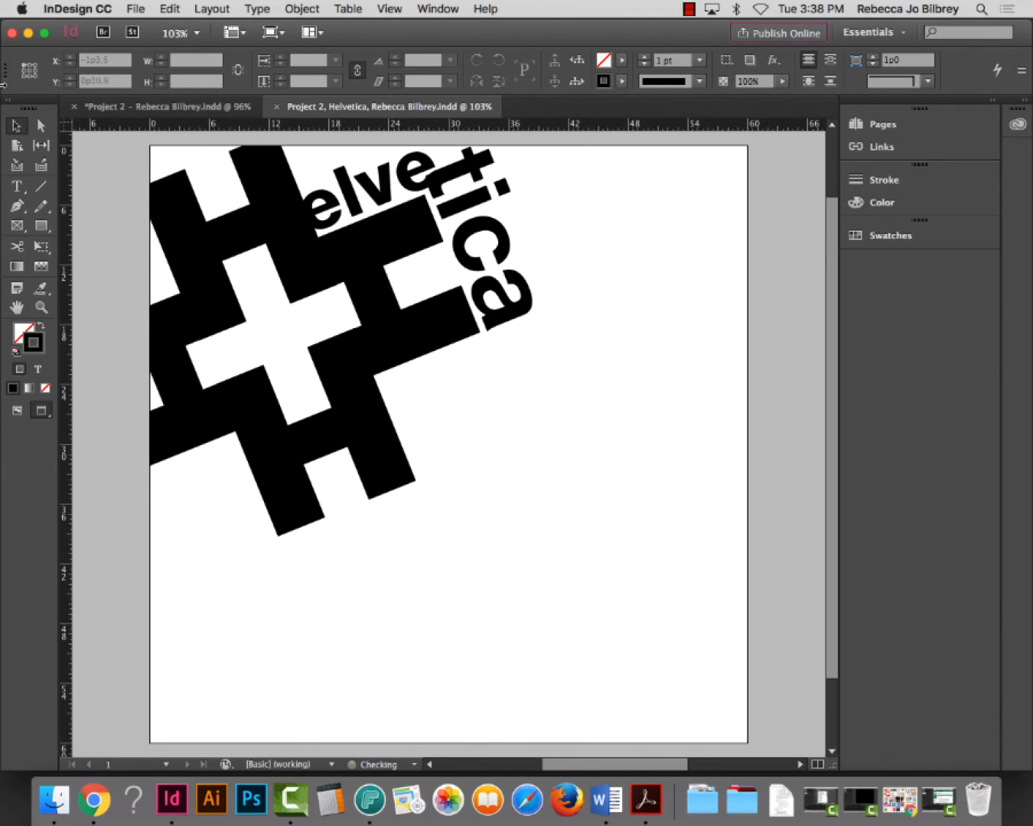
Bring the Helvetica text frame onto the page and delete its heading line
scroll(126, 284, left, 5)
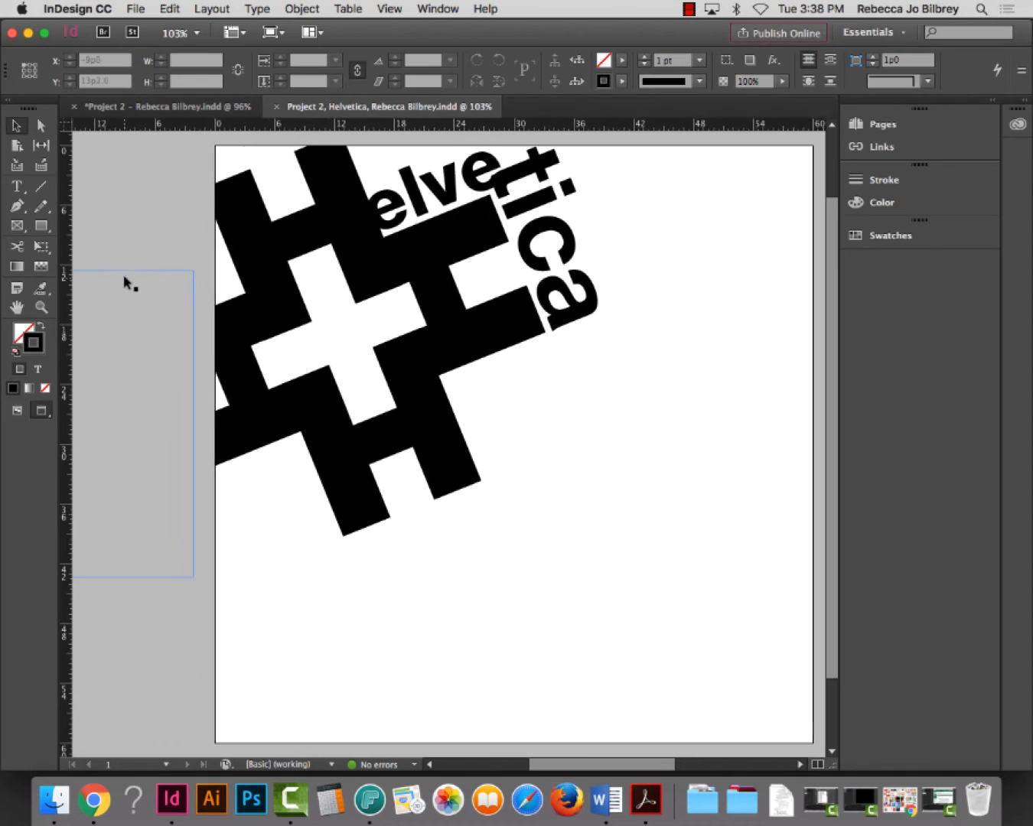
drag(126, 303, 711, 491)
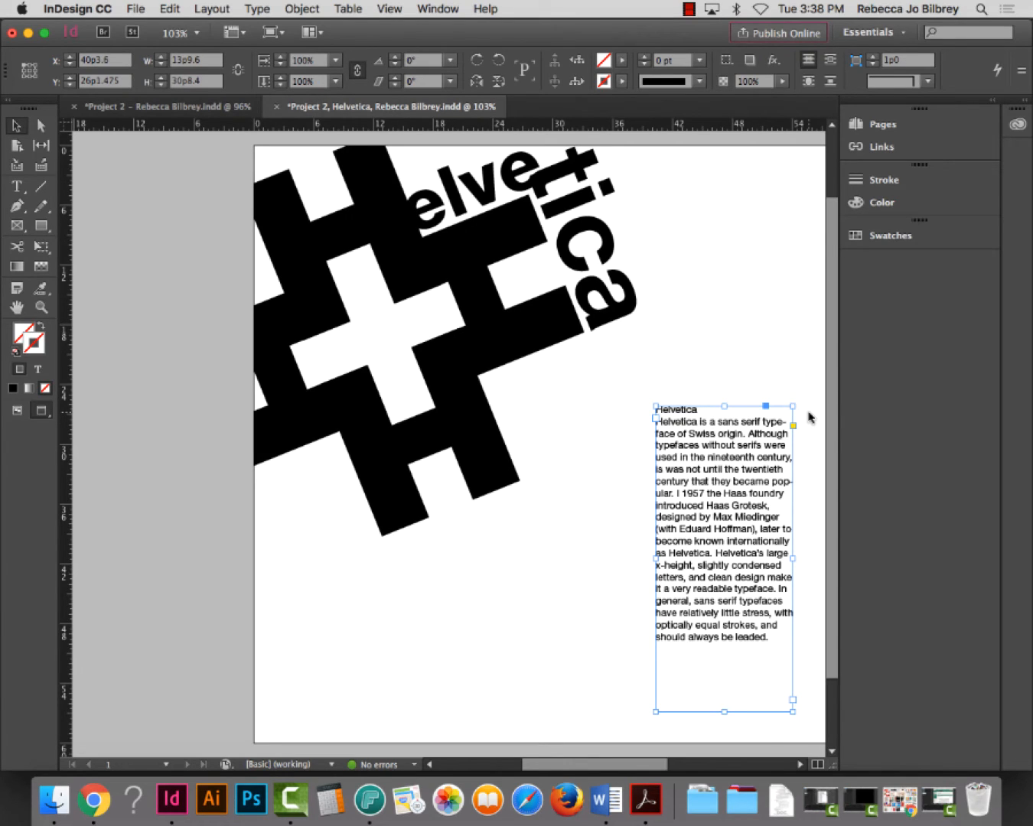
double_click(680, 410)
triple_click(680, 410)
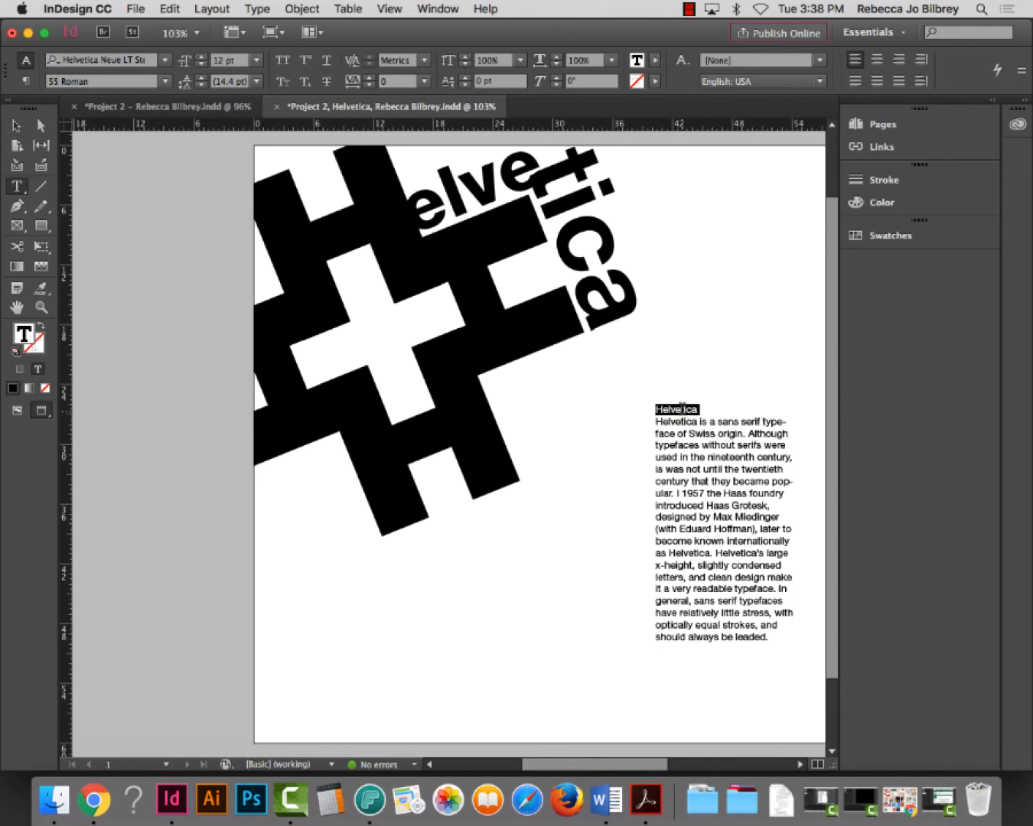
key(Delete)
Move the body text frame left beside the H and widen it
click(16, 124)
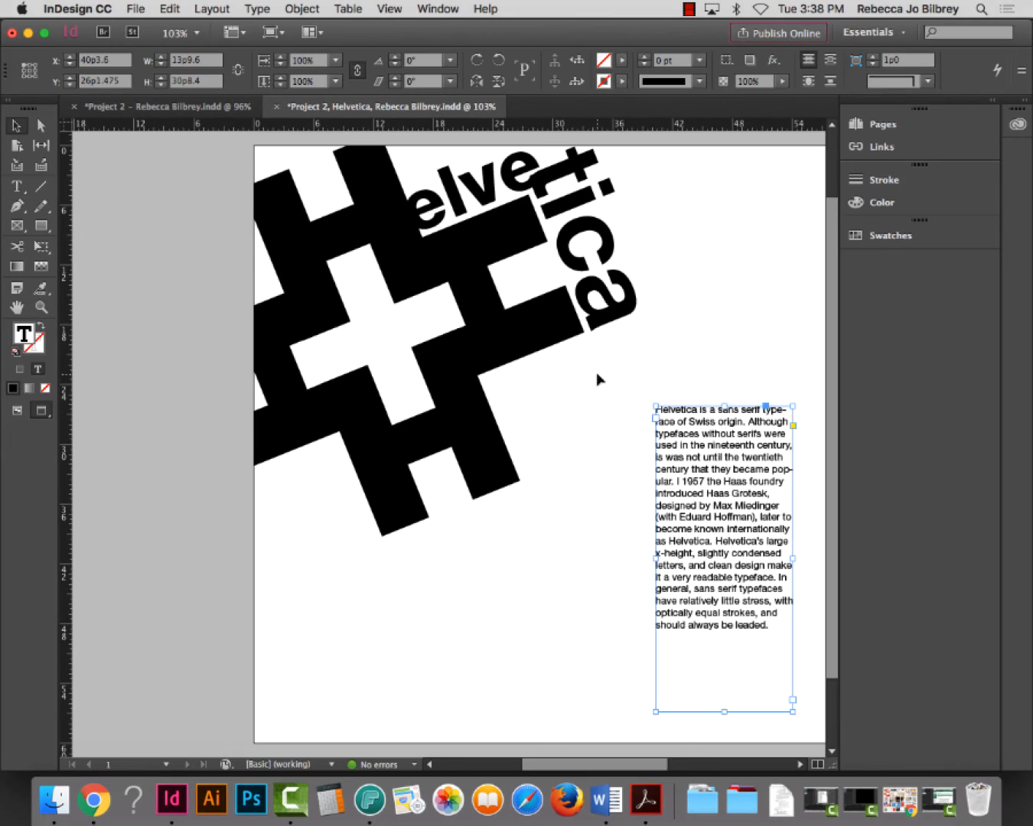
drag(730, 502, 621, 483)
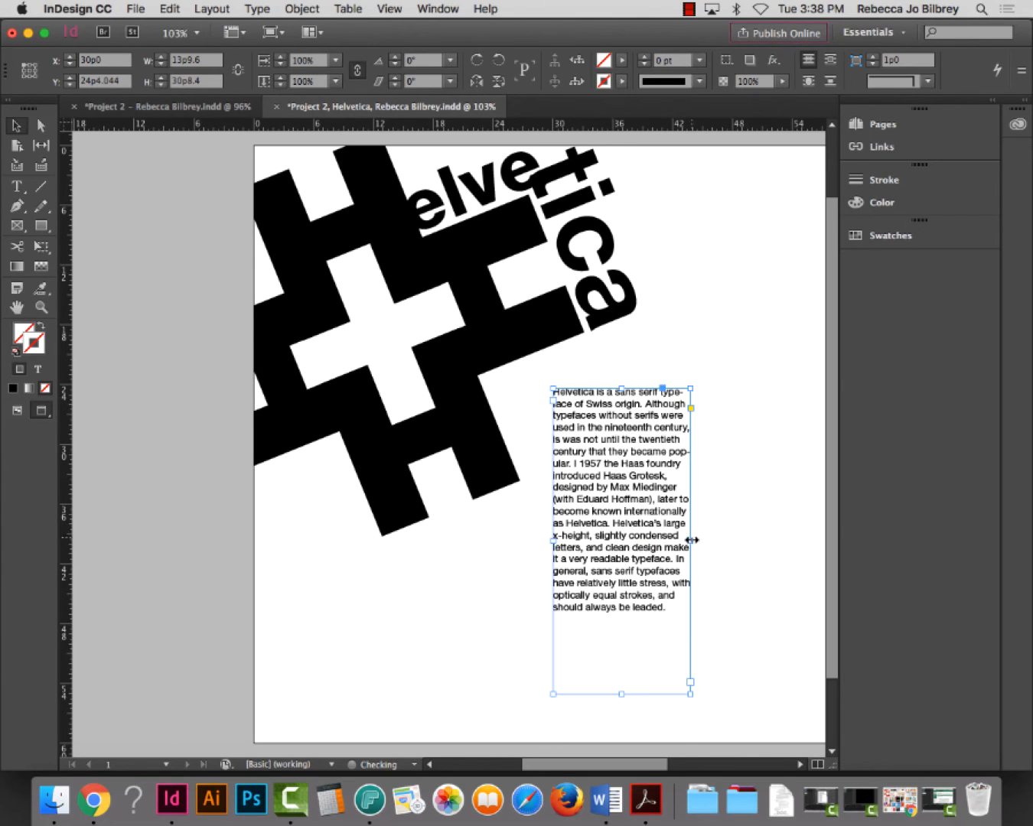
drag(690, 540, 791, 541)
Turn off hyphenation for all of the body paragraph text
double_click(642, 467)
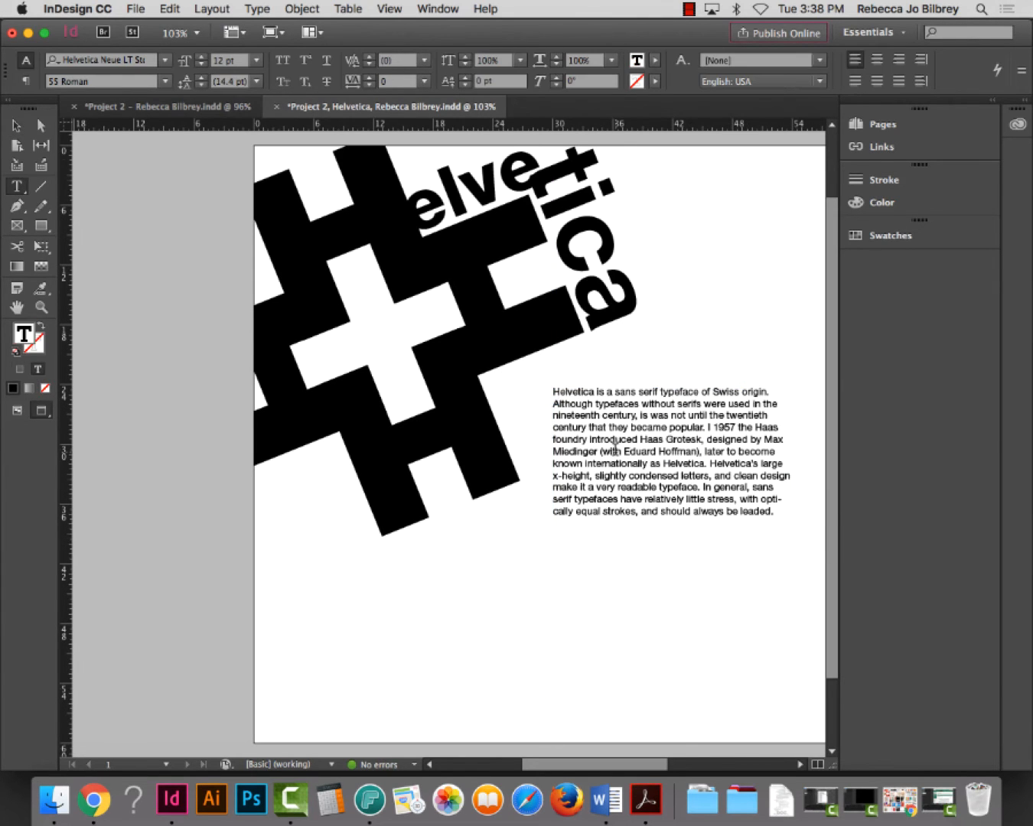
key(super+a)
click(23, 86)
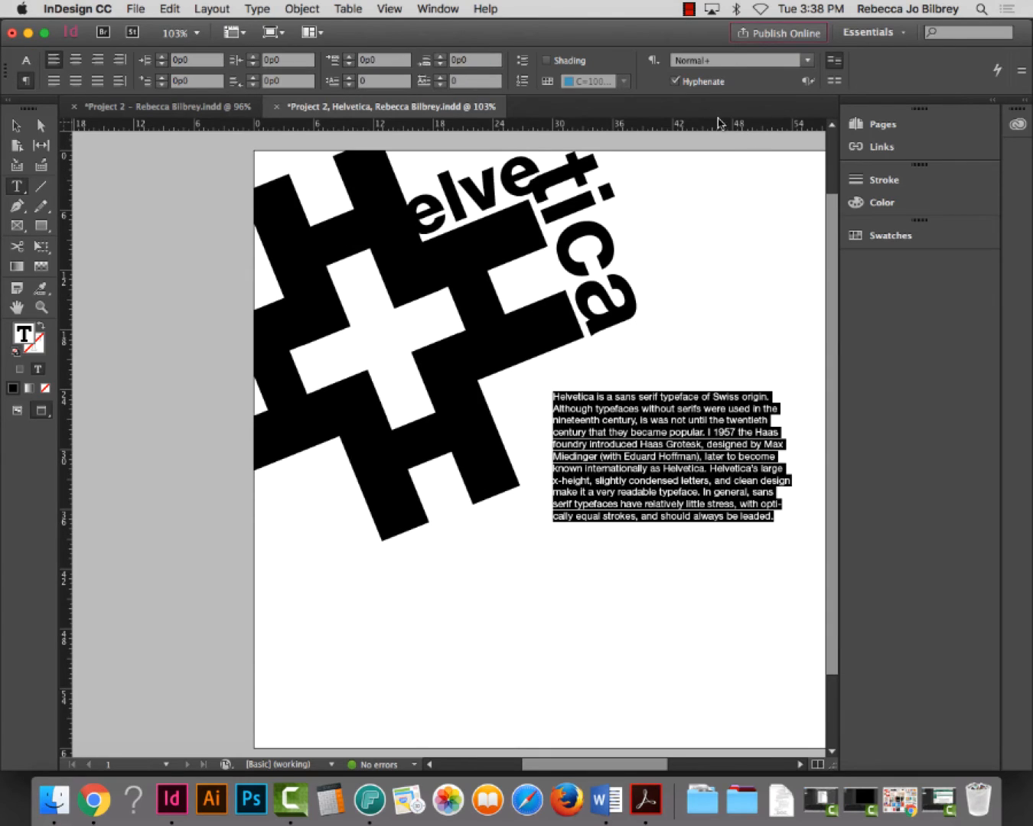
click(673, 81)
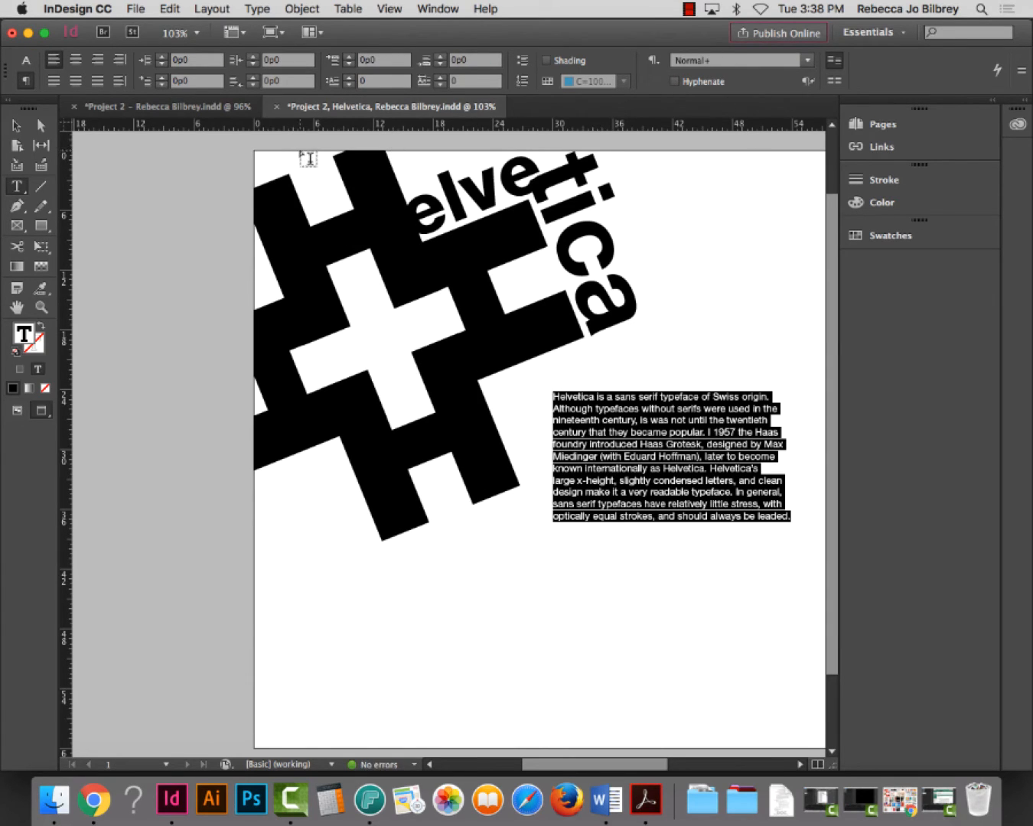
click(17, 125)
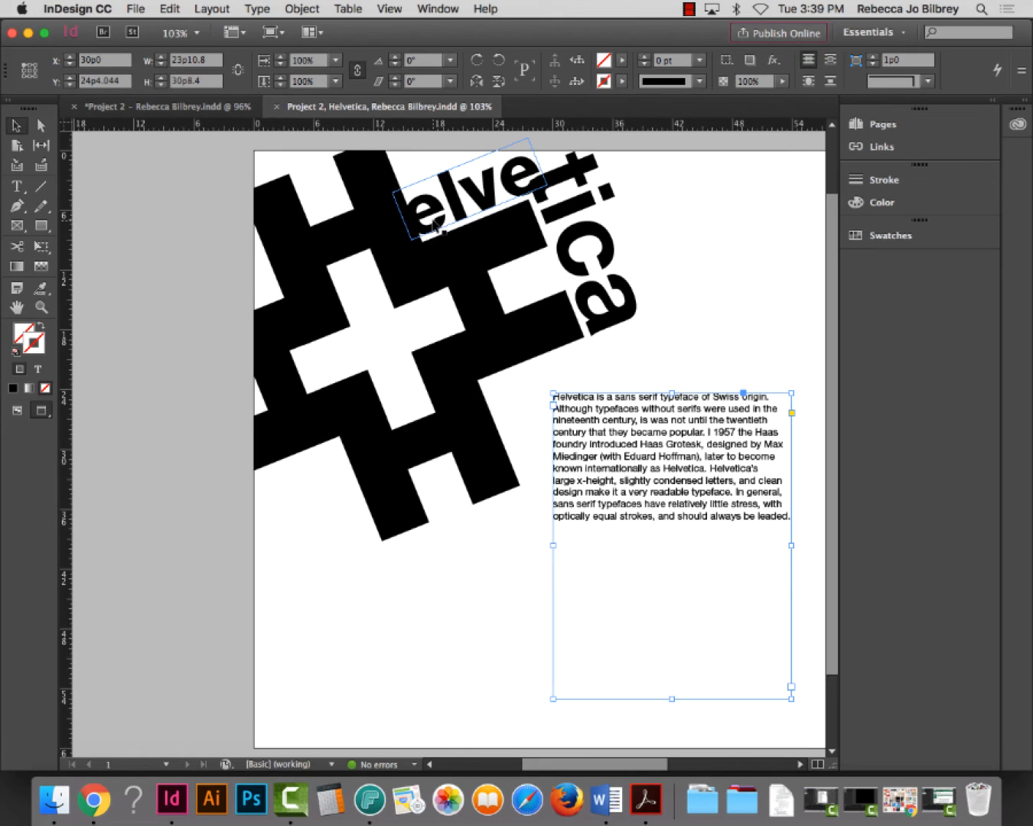
Zoom in on the body text frame
click(42, 306)
drag(502, 339, 506, 616)
scroll(449, 551, right, 1)
scroll(458, 554, left, 1)
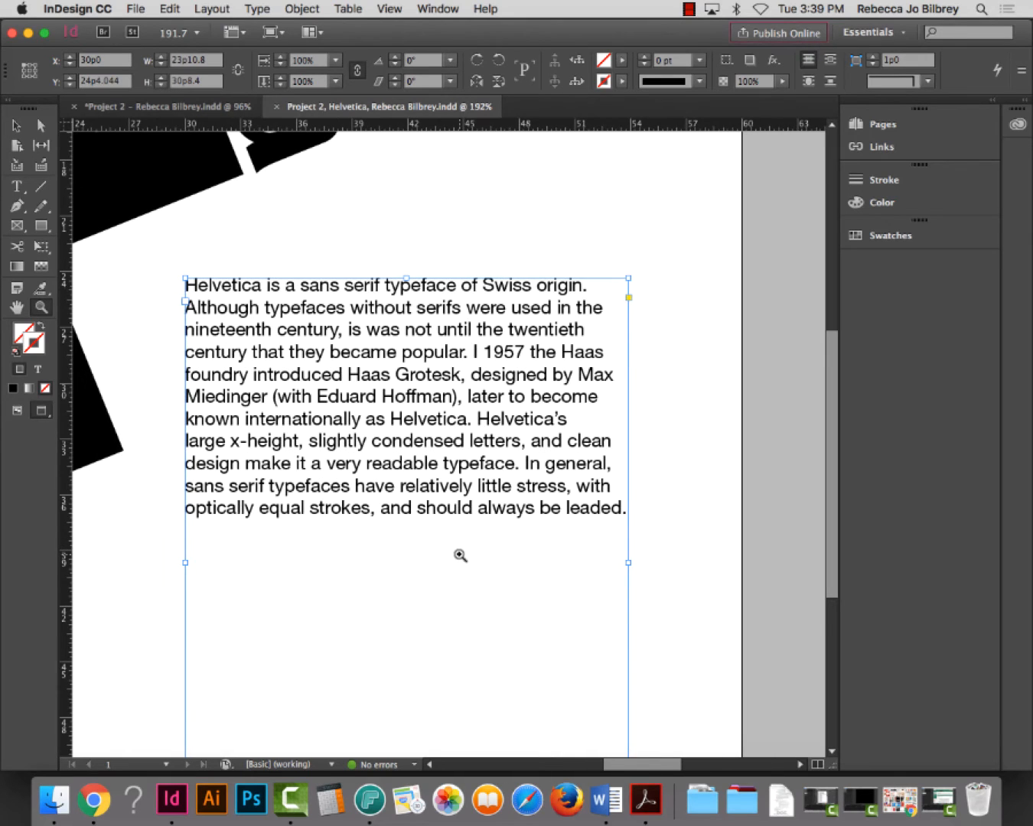
scroll(460, 554, right, 3)
scroll(460, 555, left, 4)
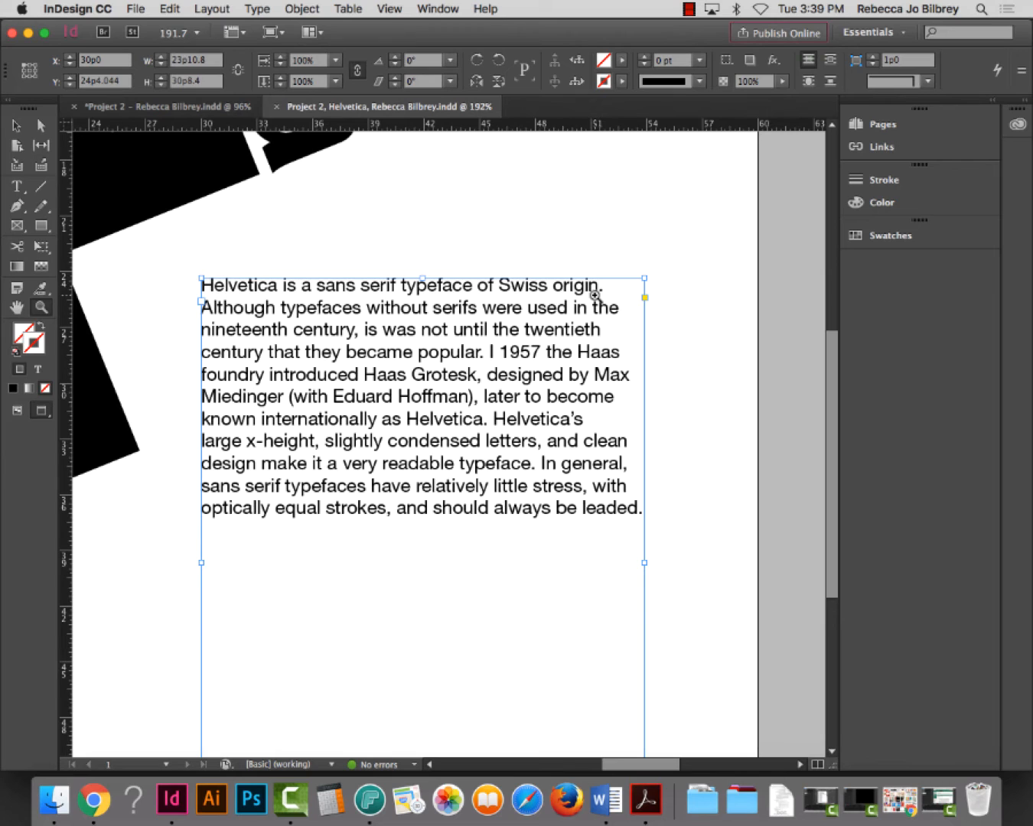
scroll(358, 202, right, 3)
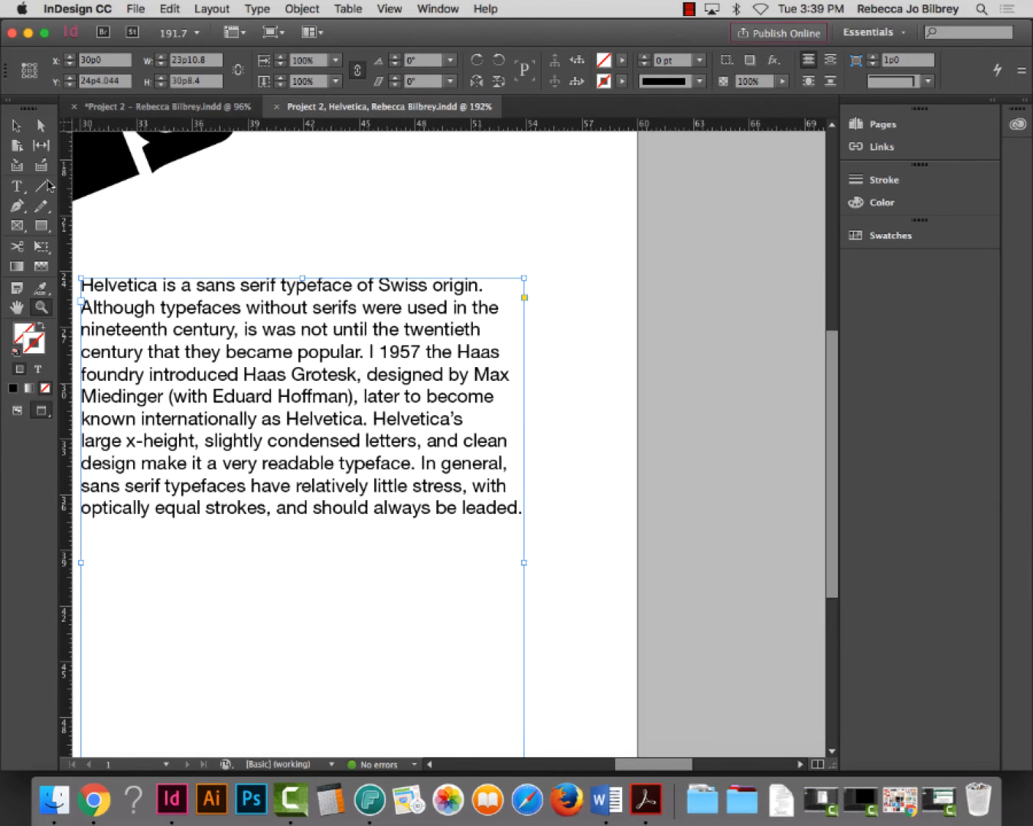
Select the opening phrase 'Helvetica is a sans serif typeface'
click(17, 185)
scroll(347, 285, left, 2)
scroll(348, 285, up, 1)
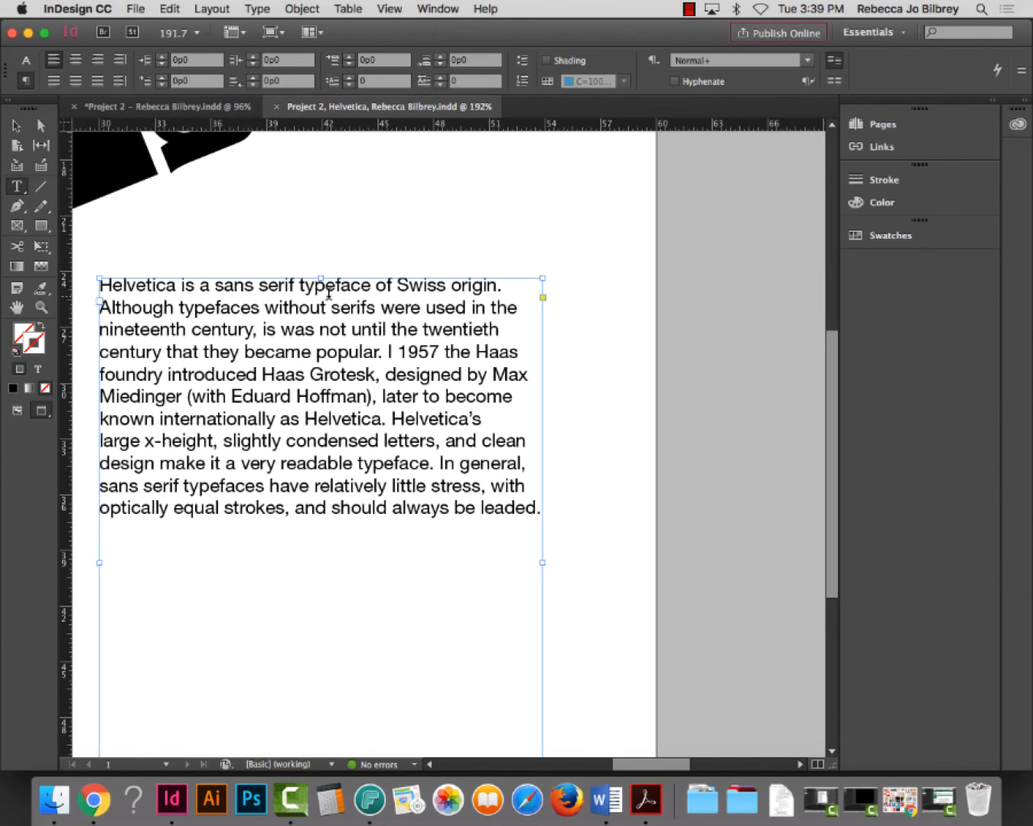
drag(371, 294, 100, 297)
key(super+c)
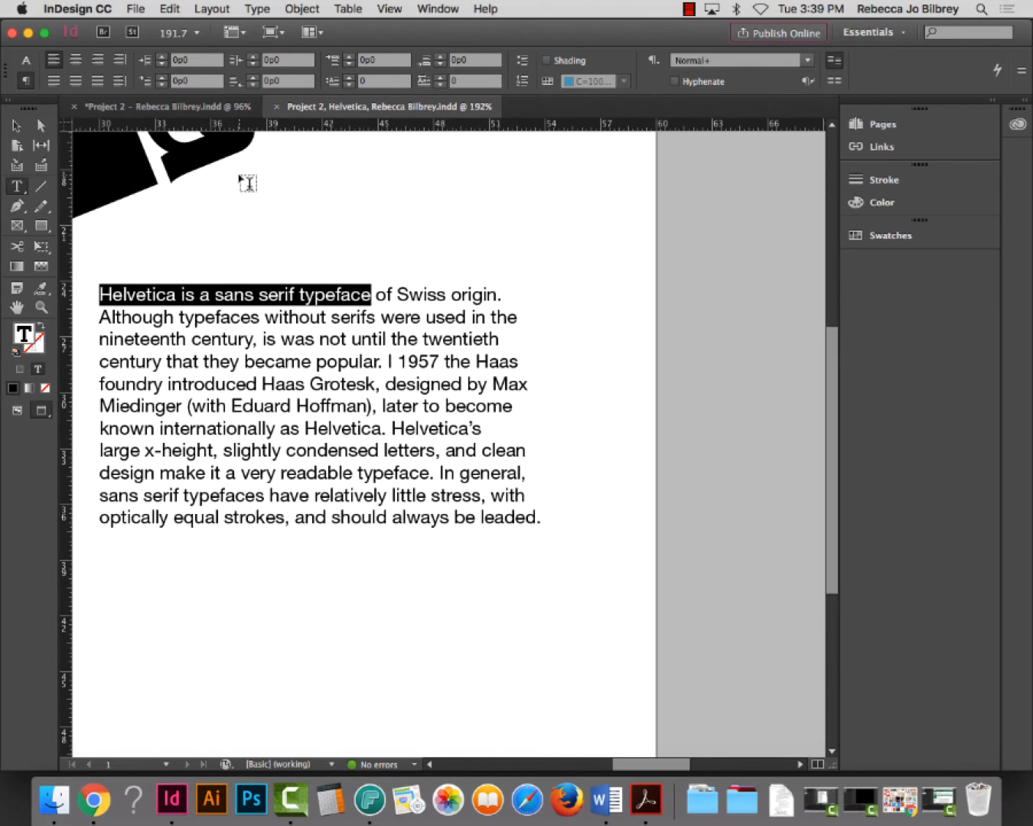
Paste the copied phrase into a new text frame above the paragraph and fit the frame to it
drag(244, 178, 616, 221)
click(613, 224)
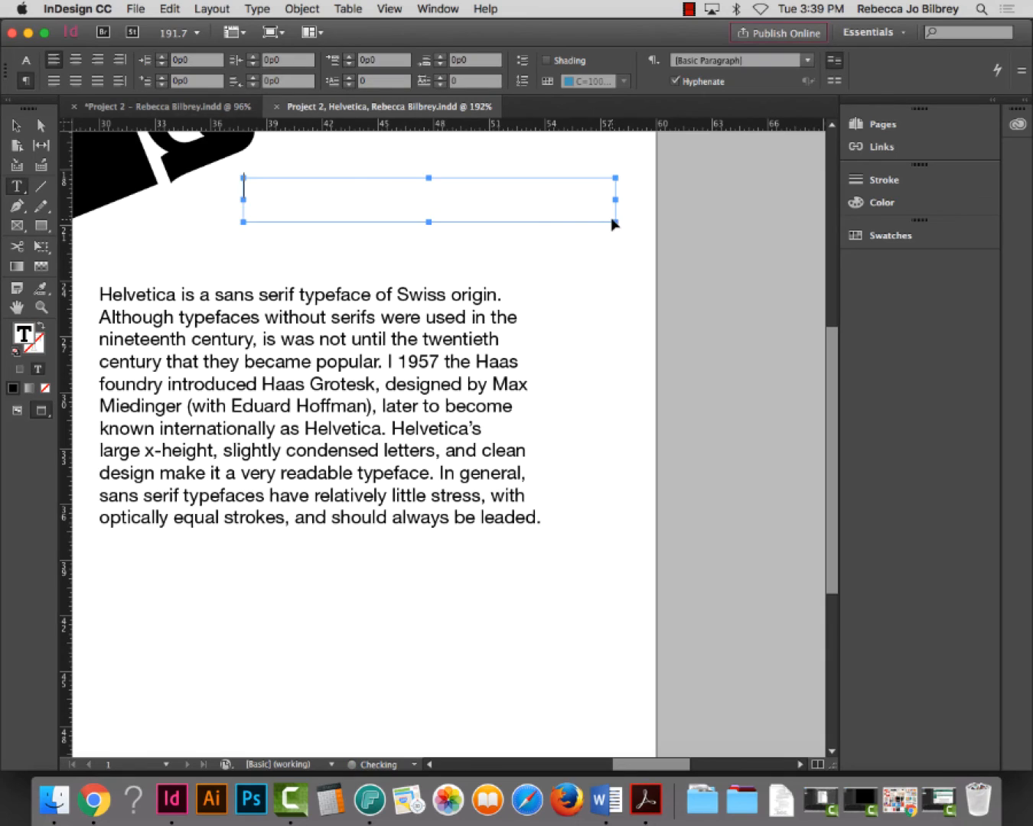
key(super+v)
click(21, 122)
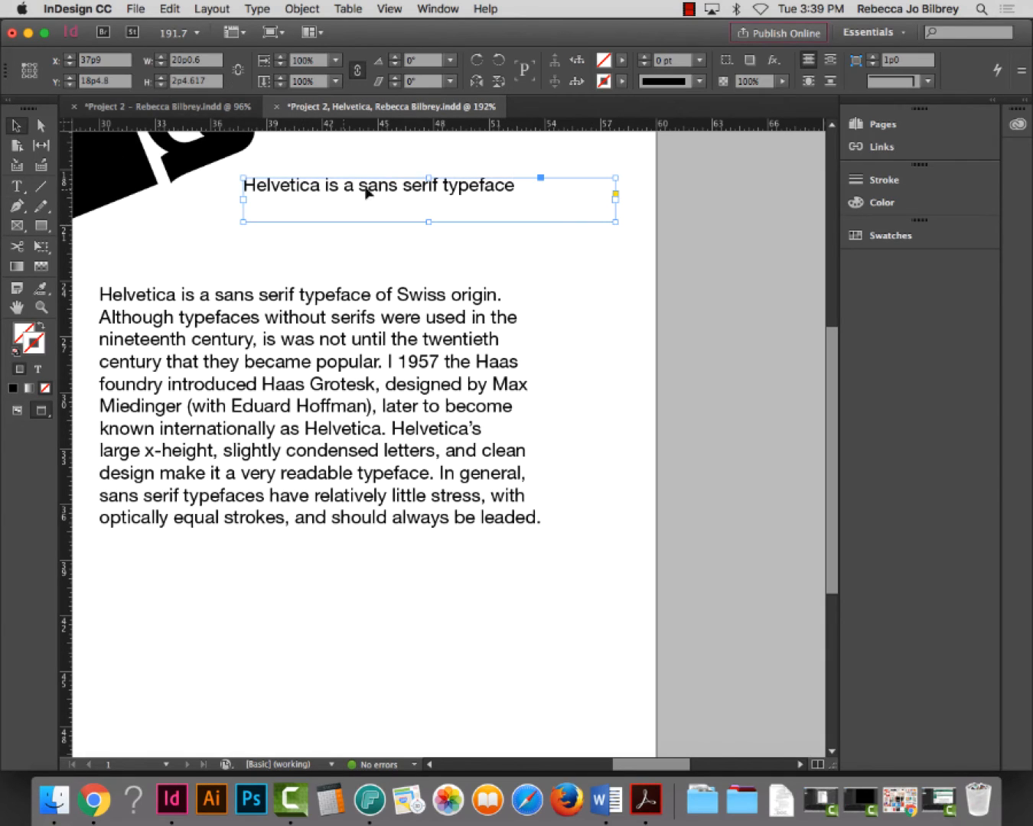
drag(617, 224, 529, 203)
double_click(529, 203)
scroll(531, 205, right, 1)
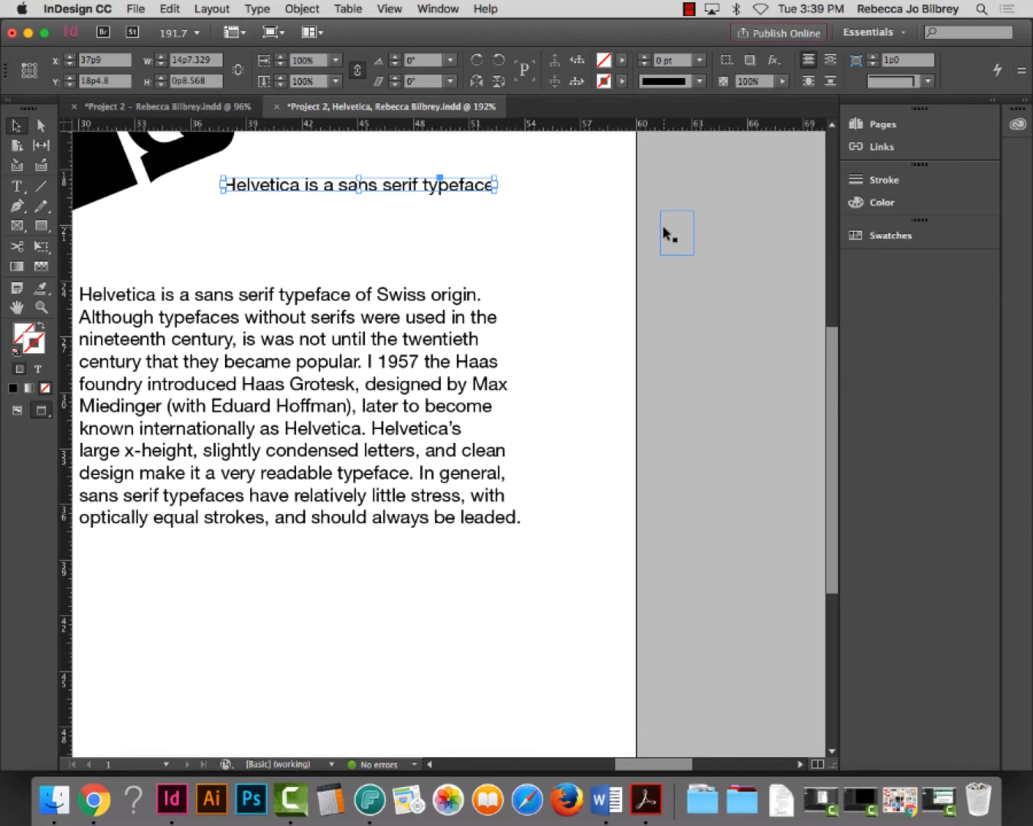
key(super+0)
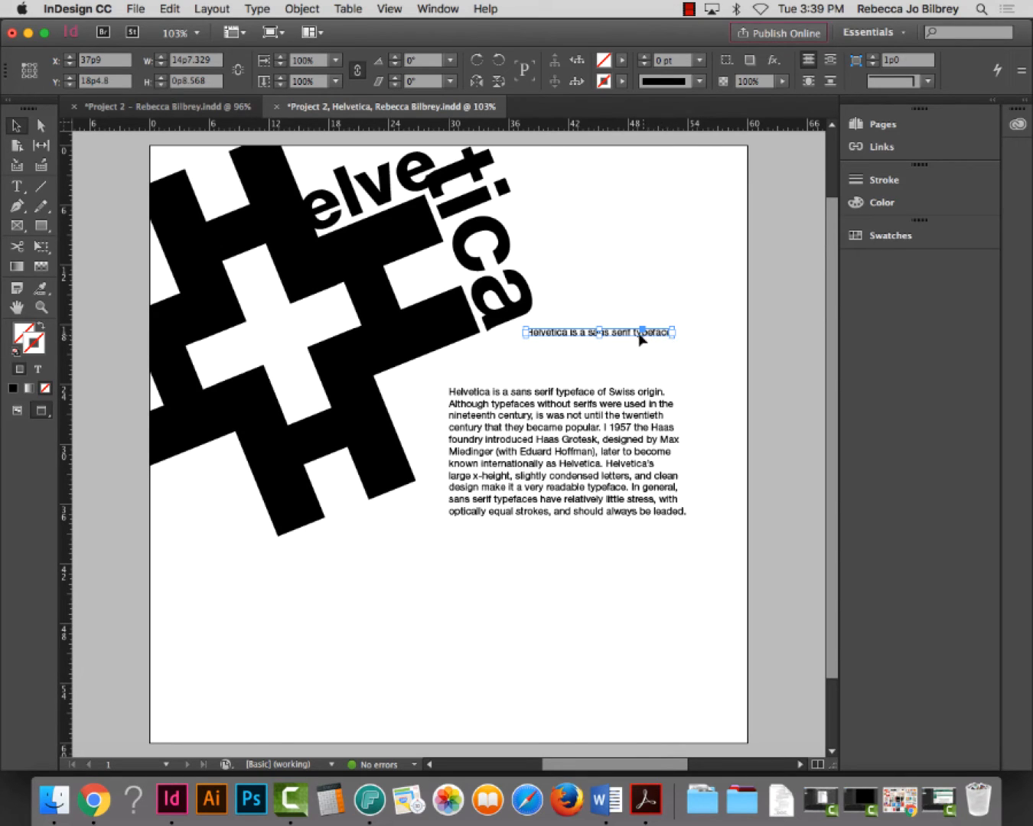
Move the 'Helvetica is a sans serif typeface' line left and down and review its character options
drag(626, 335, 593, 356)
click(662, 420)
double_click(567, 353)
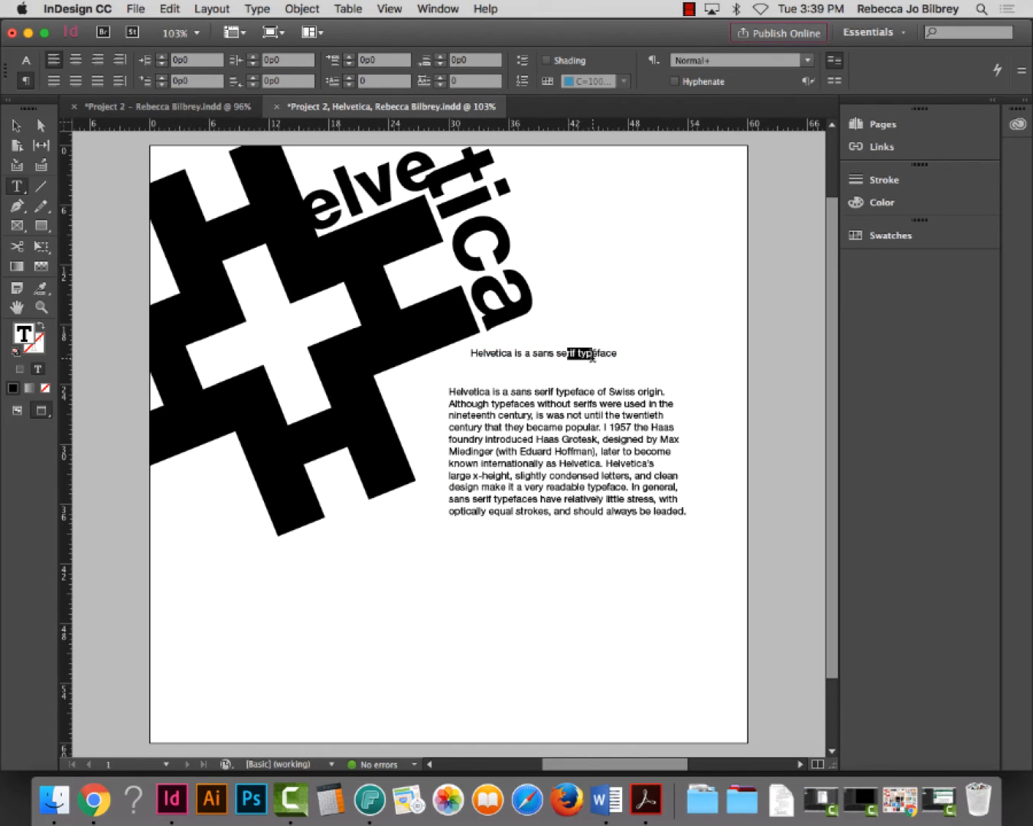
click(26, 61)
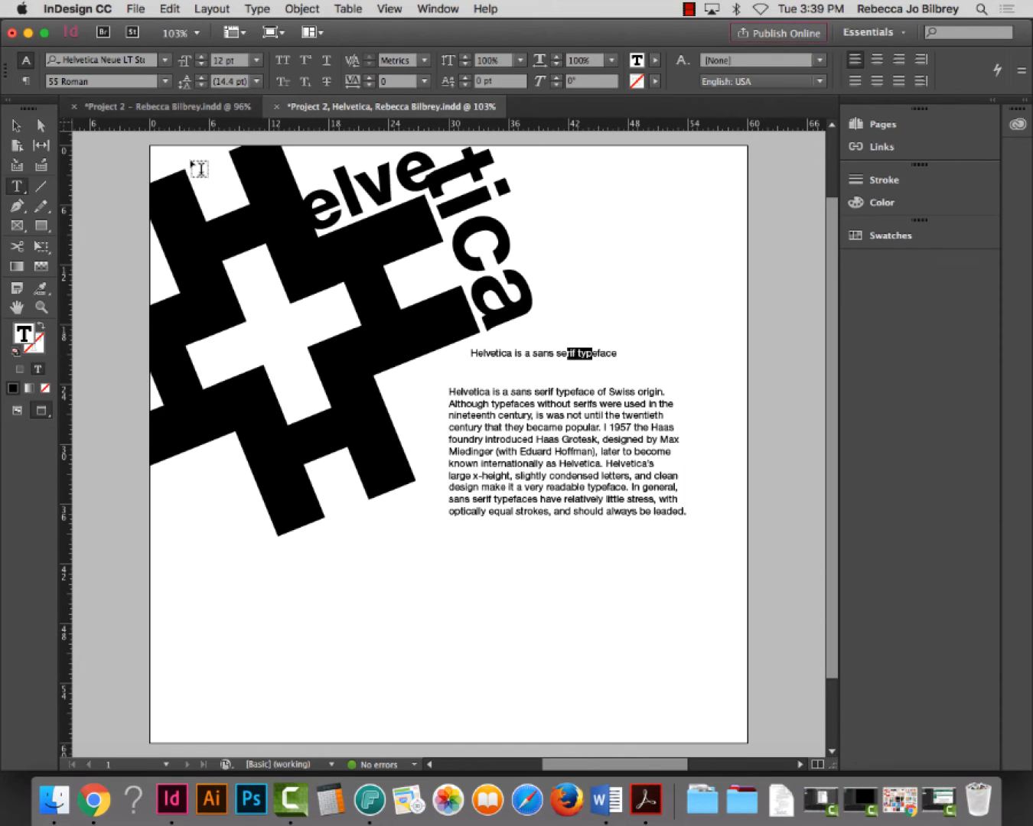
click(16, 126)
Copy 'of Swiss origin.' into a fitted frame under the headline, shifted to the right
click(506, 556)
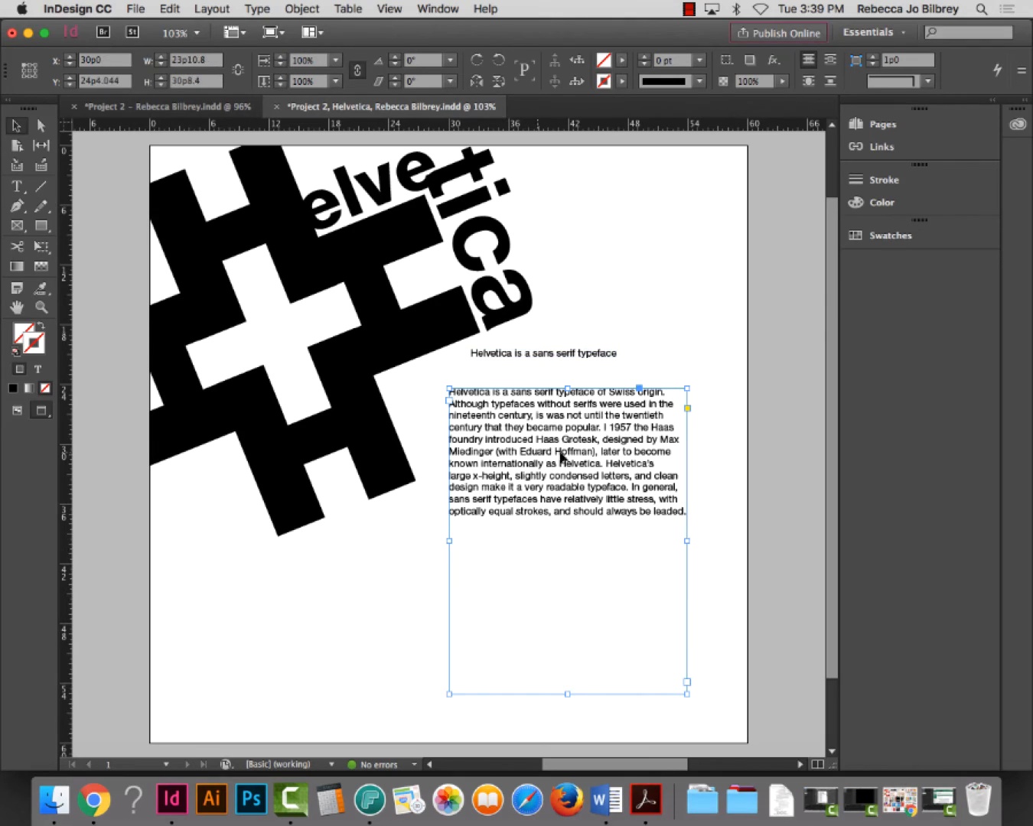
double_click(604, 391)
drag(599, 391, 665, 392)
key(super+c)
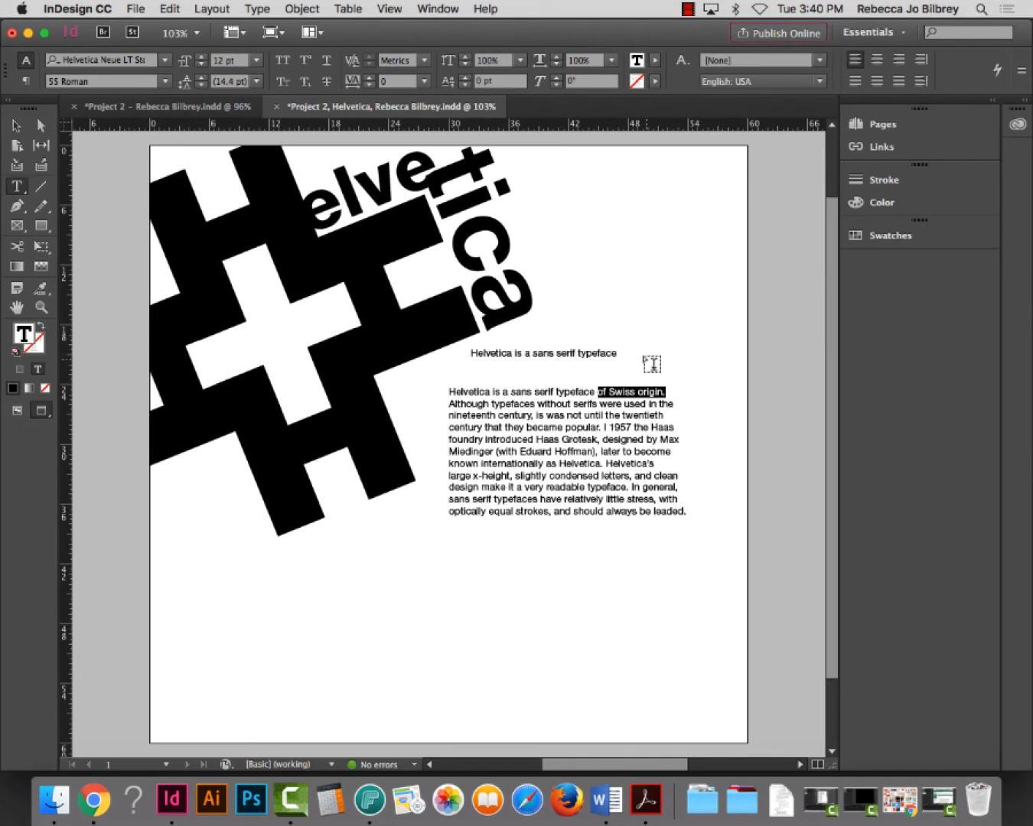
drag(538, 363, 674, 377)
key(super+v)
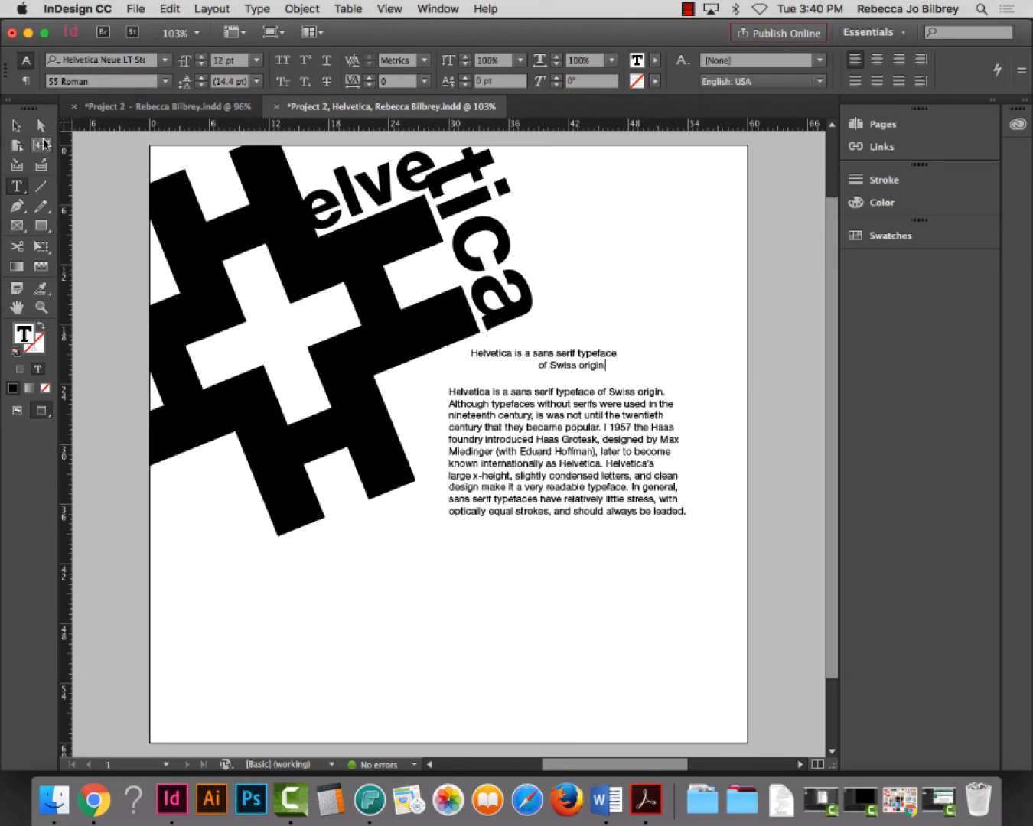
key(Escape)
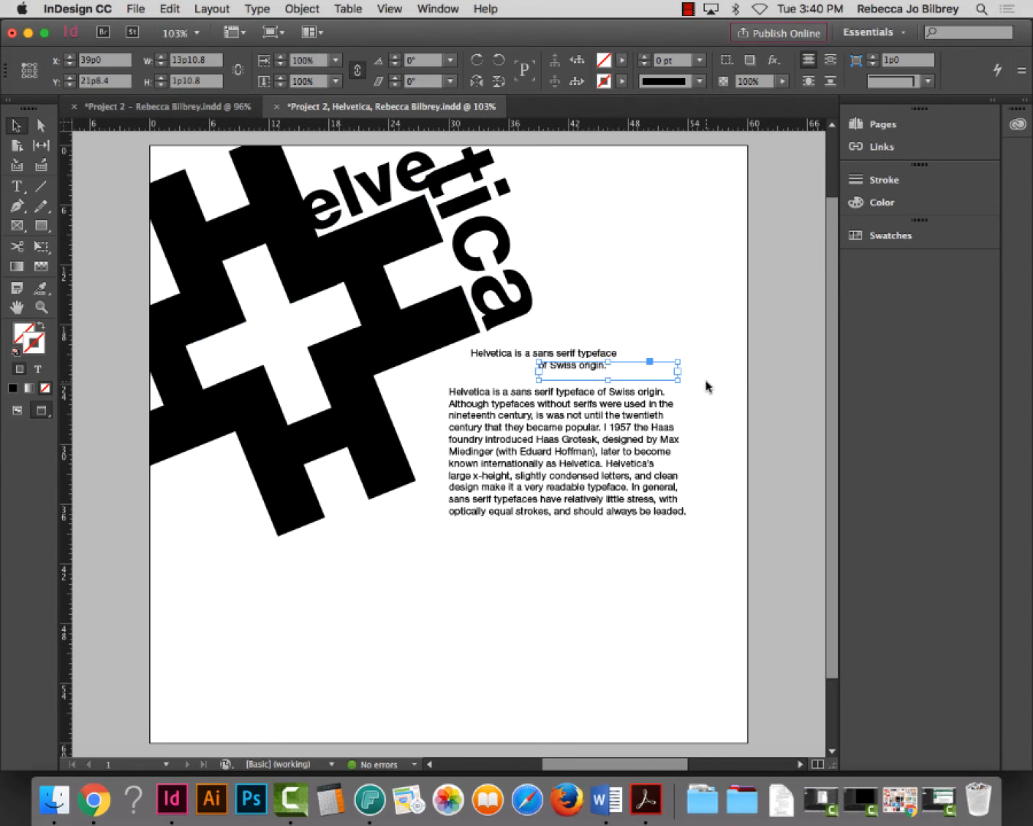
double_click(679, 375)
click(677, 385)
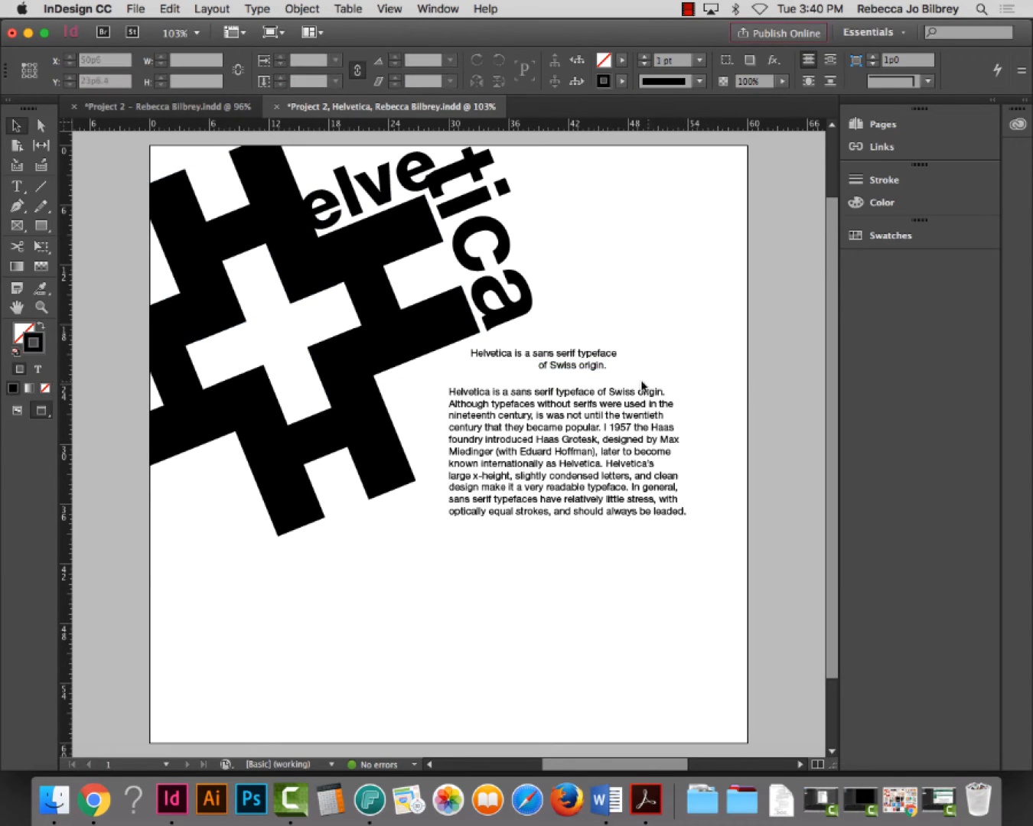
drag(575, 370, 631, 372)
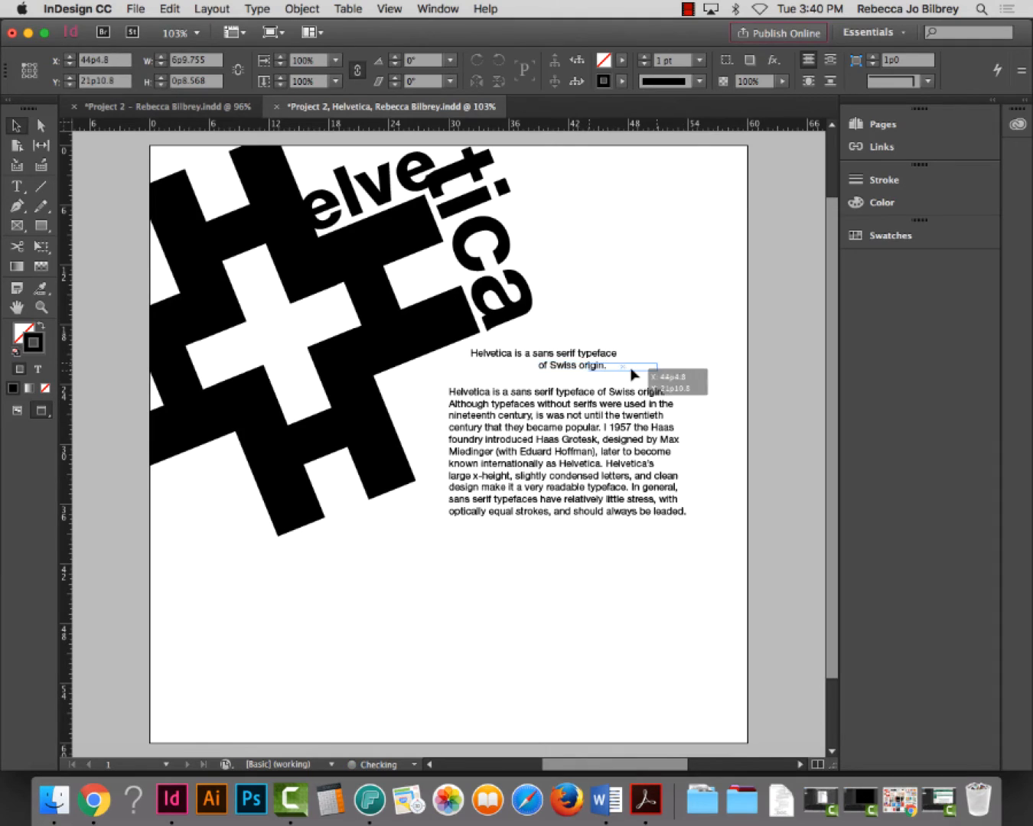
click(708, 325)
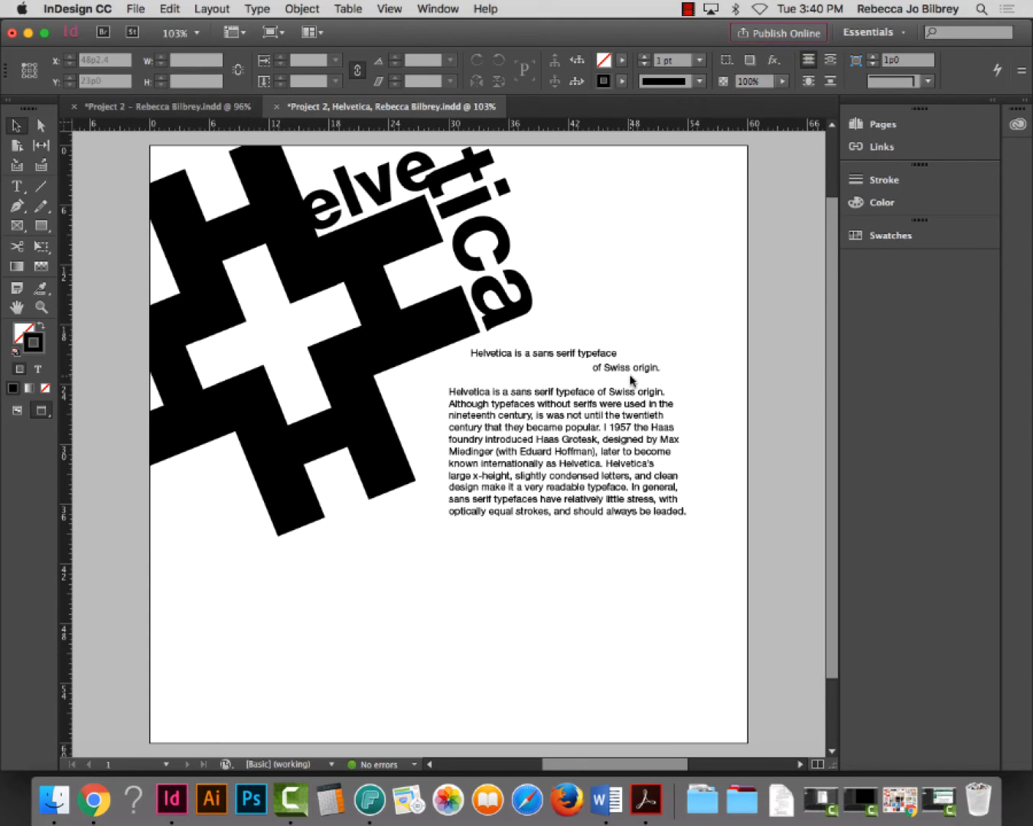
triple_click(612, 355)
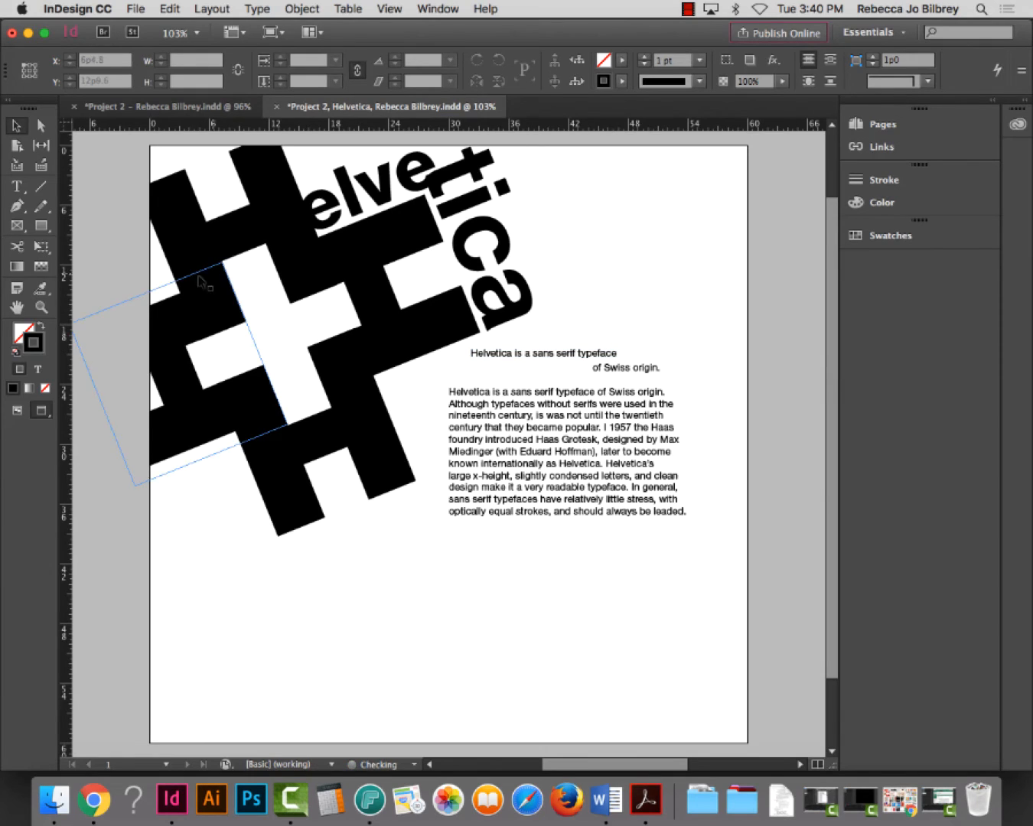
Draw a box over the quote and body text, filled with the red C=15 M=100 Y=100 K=0 swatch
click(42, 226)
drag(701, 314, 414, 566)
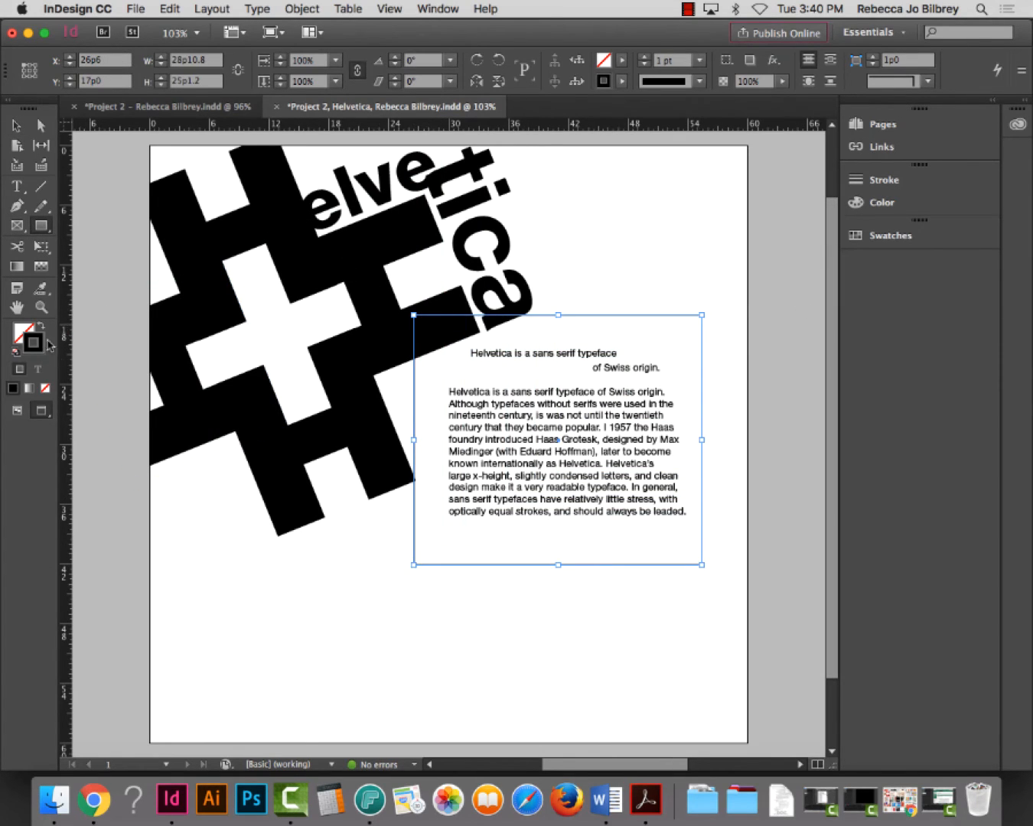
click(41, 326)
click(23, 333)
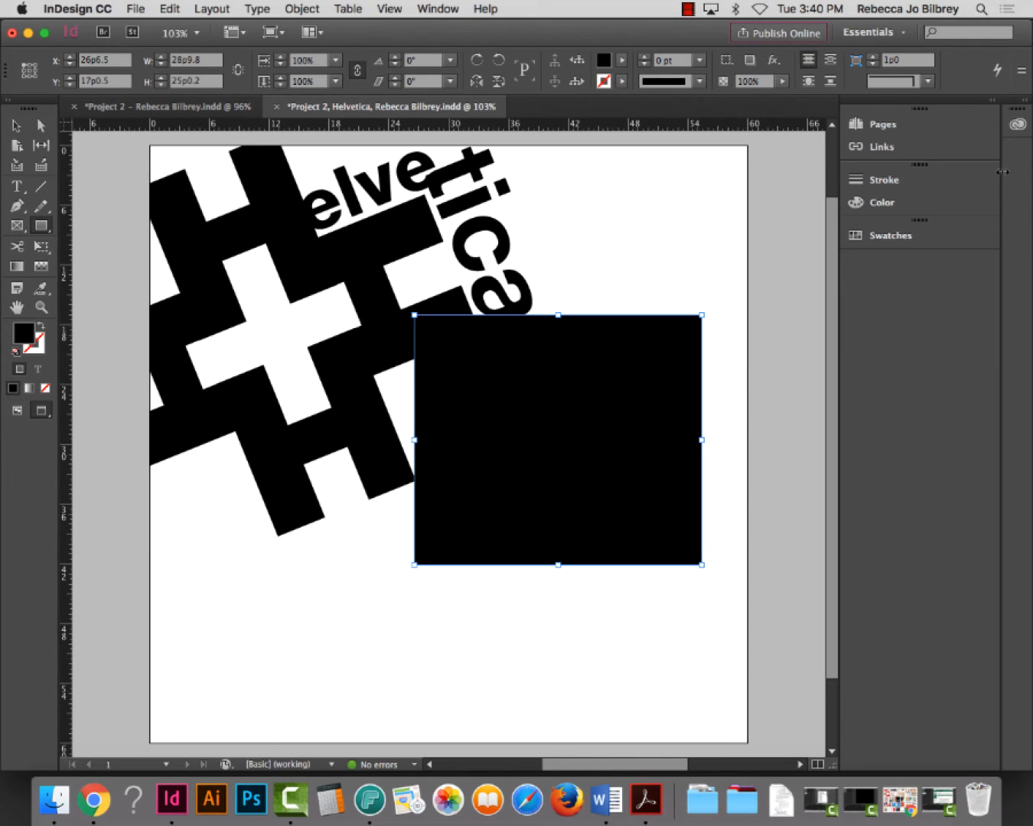
click(888, 236)
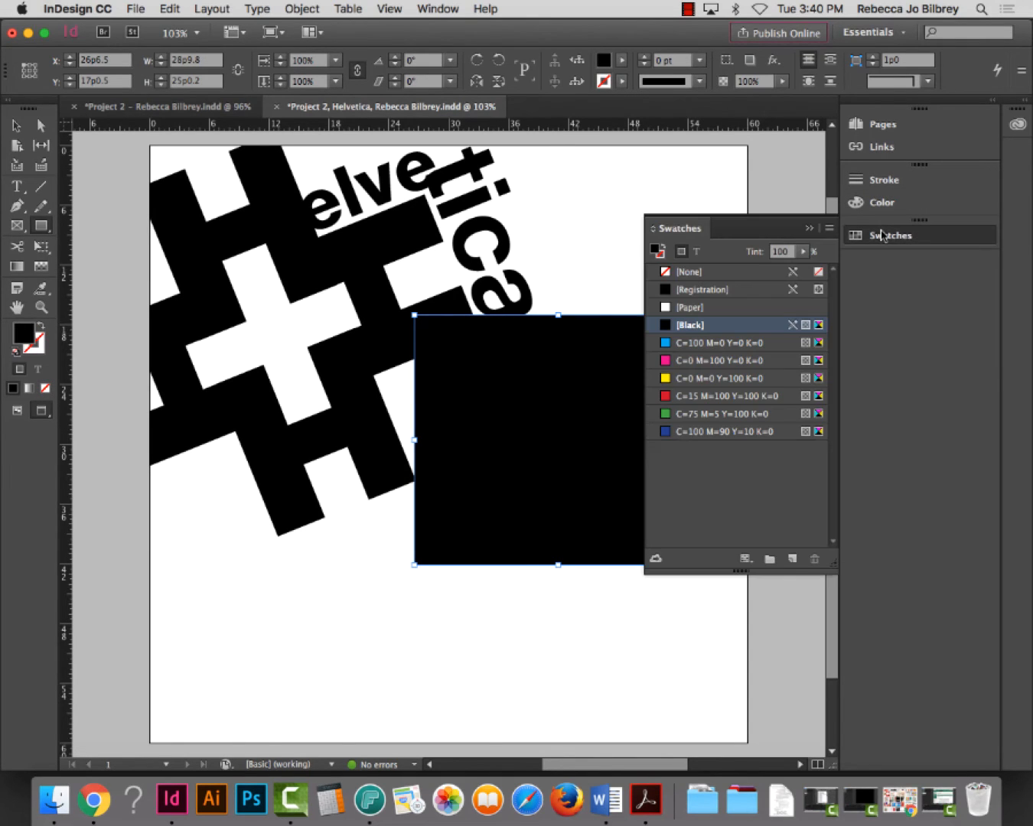
click(698, 396)
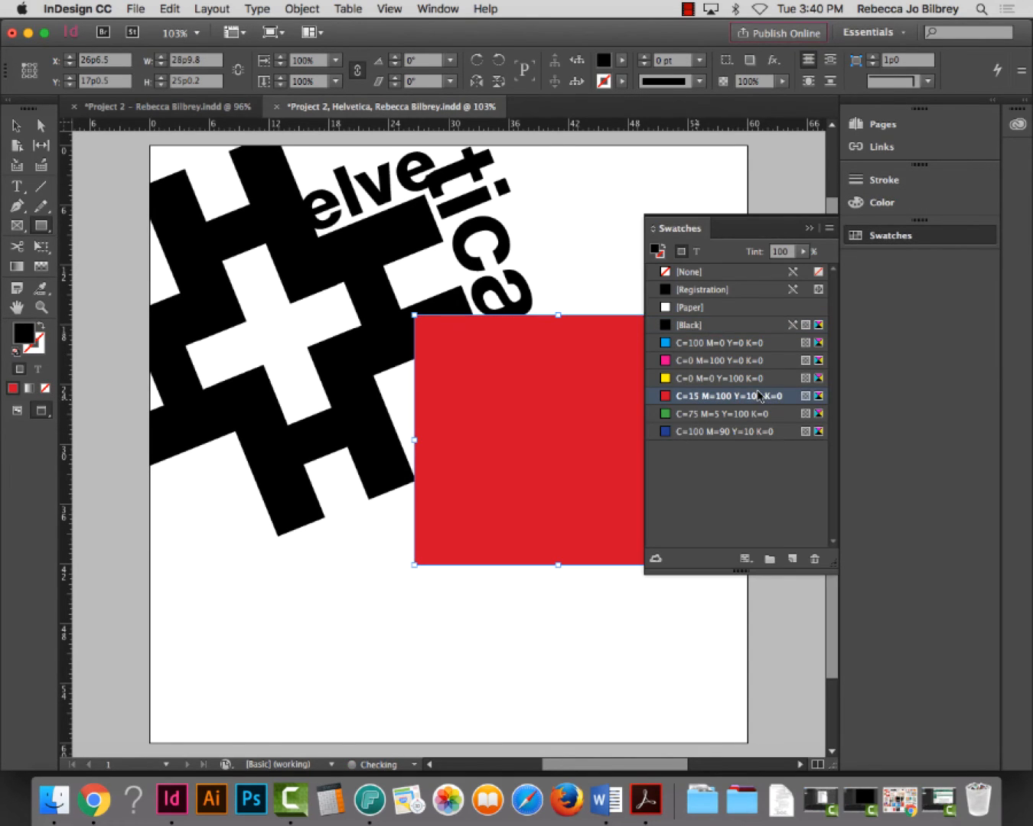
Send the red box to the back, behind the quote and body text
click(299, 7)
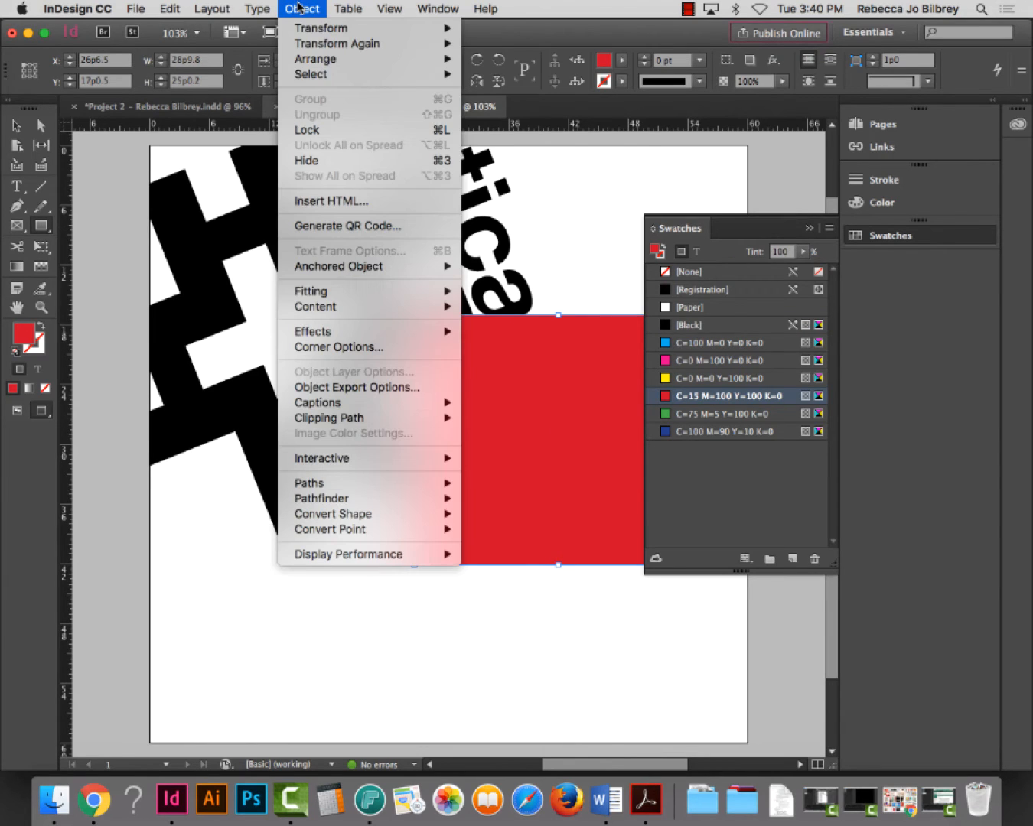
mouse_move(326, 61)
click(528, 108)
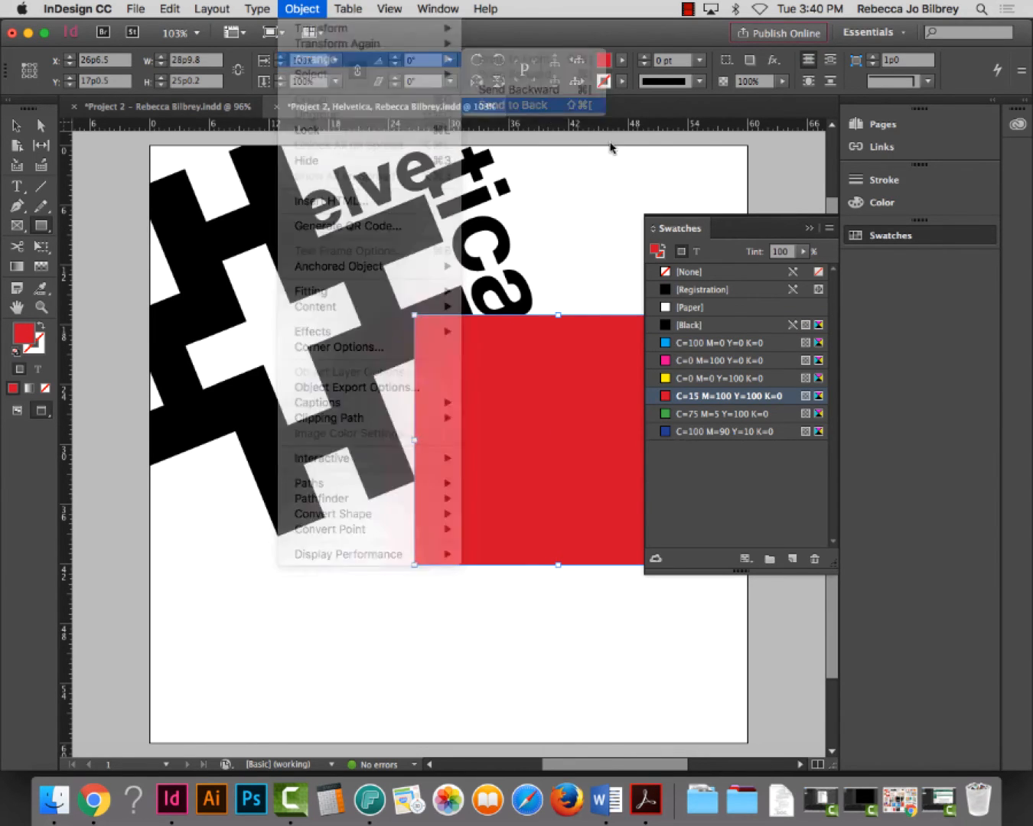
drag(746, 232, 852, 282)
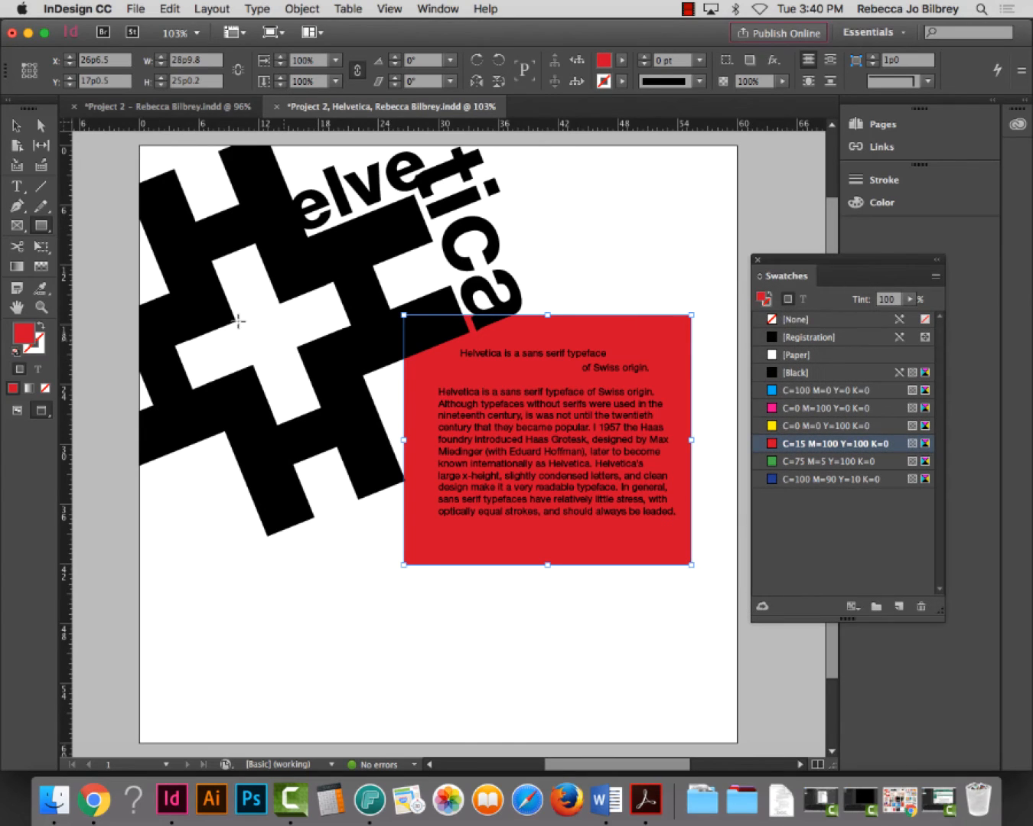
click(40, 307)
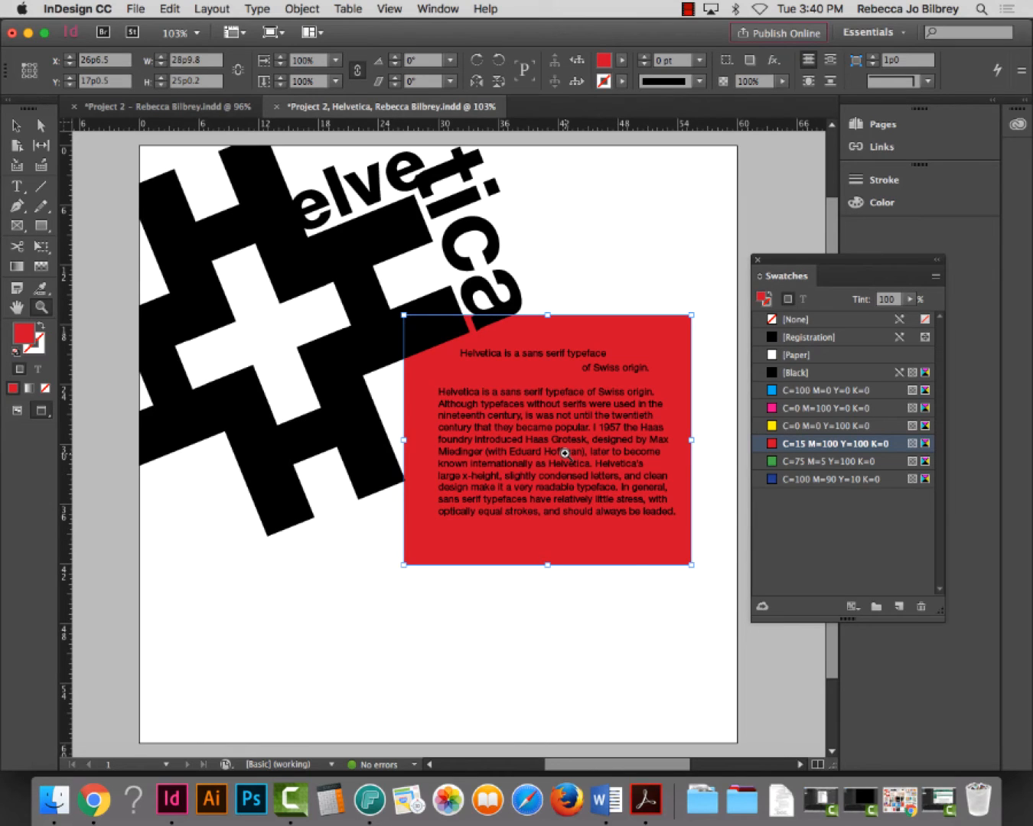
click(17, 186)
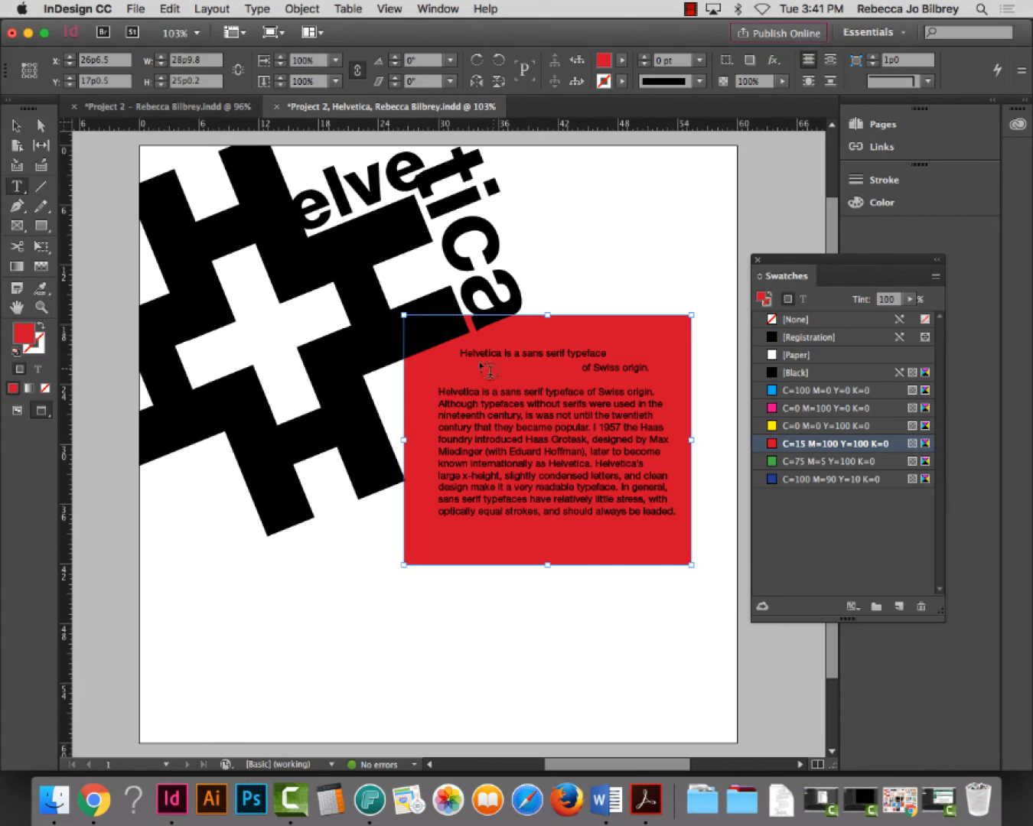
click(504, 415)
Colour the whole body paragraph with the red swatch
triple_click(504, 415)
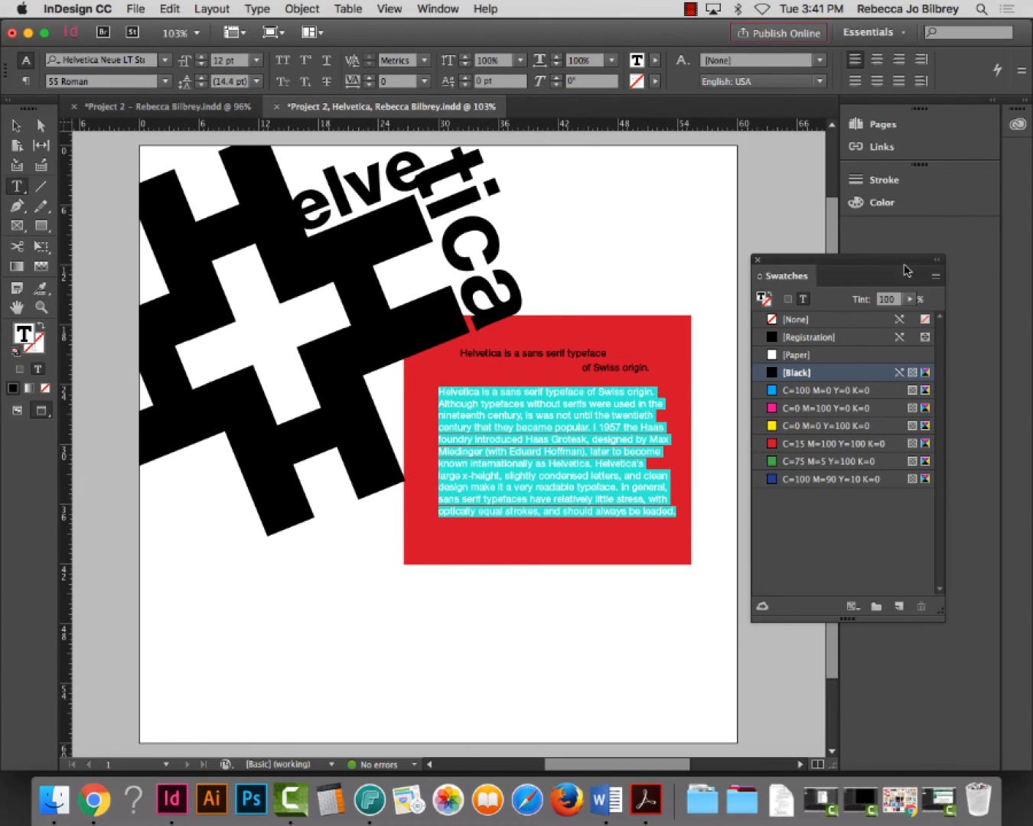
click(825, 444)
click(17, 127)
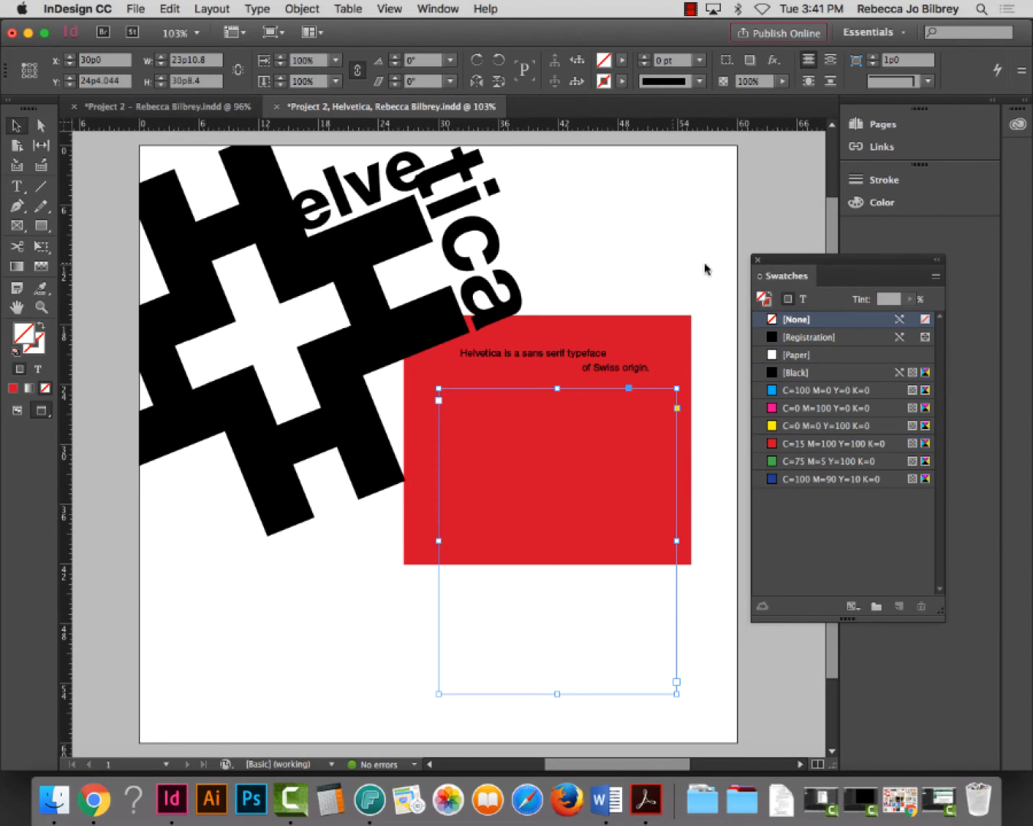
Change the backing box's fill from red to [Black]
click(658, 326)
scroll(658, 327, right, 1)
click(657, 327)
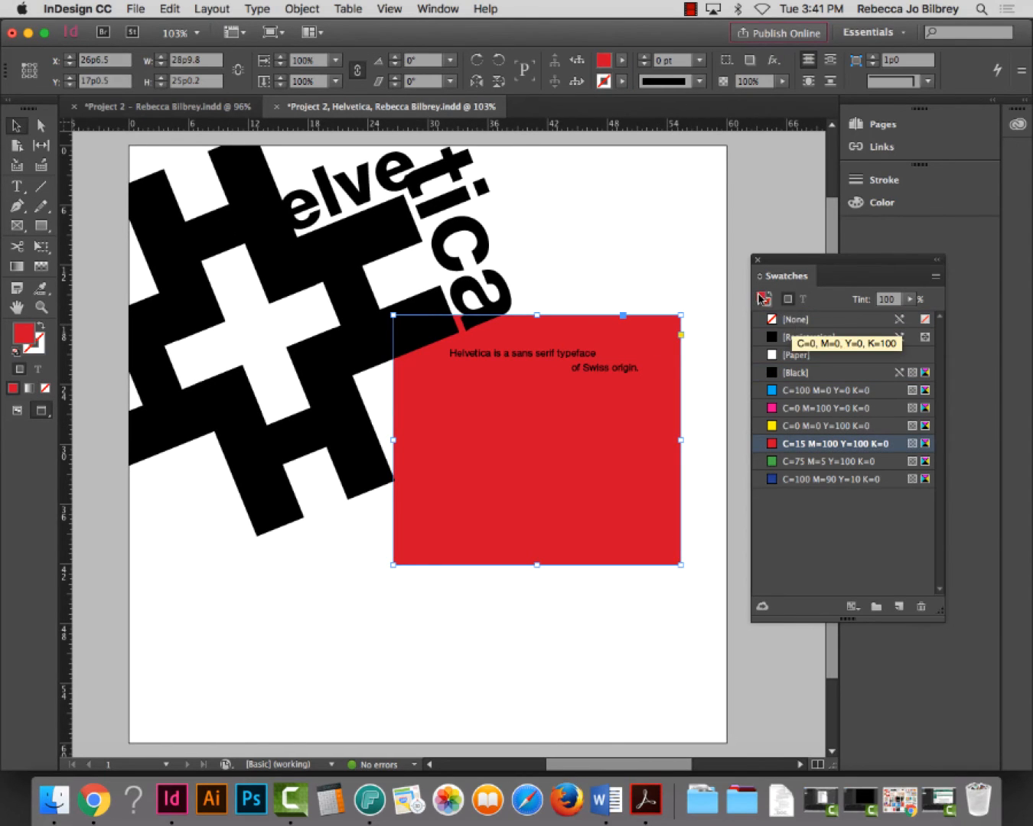
click(808, 388)
click(804, 372)
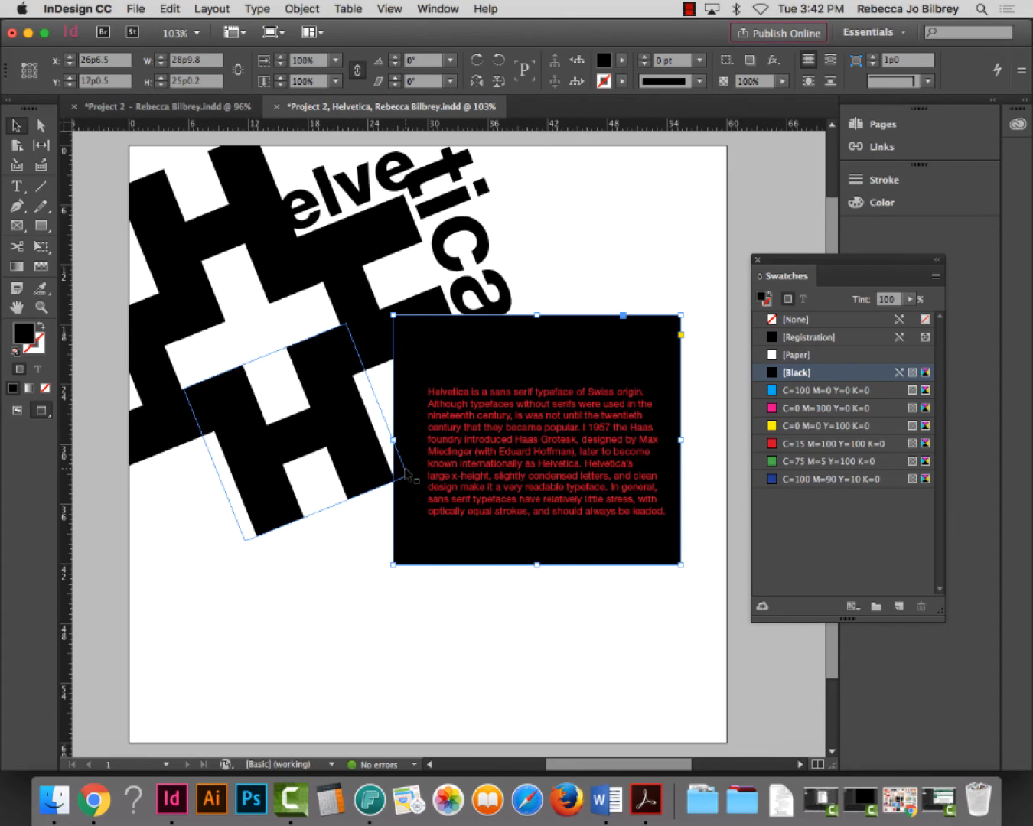
Move the black box to the lower left and rotate it 22°
scroll(382, 495, right, 1)
scroll(383, 496, right, 1)
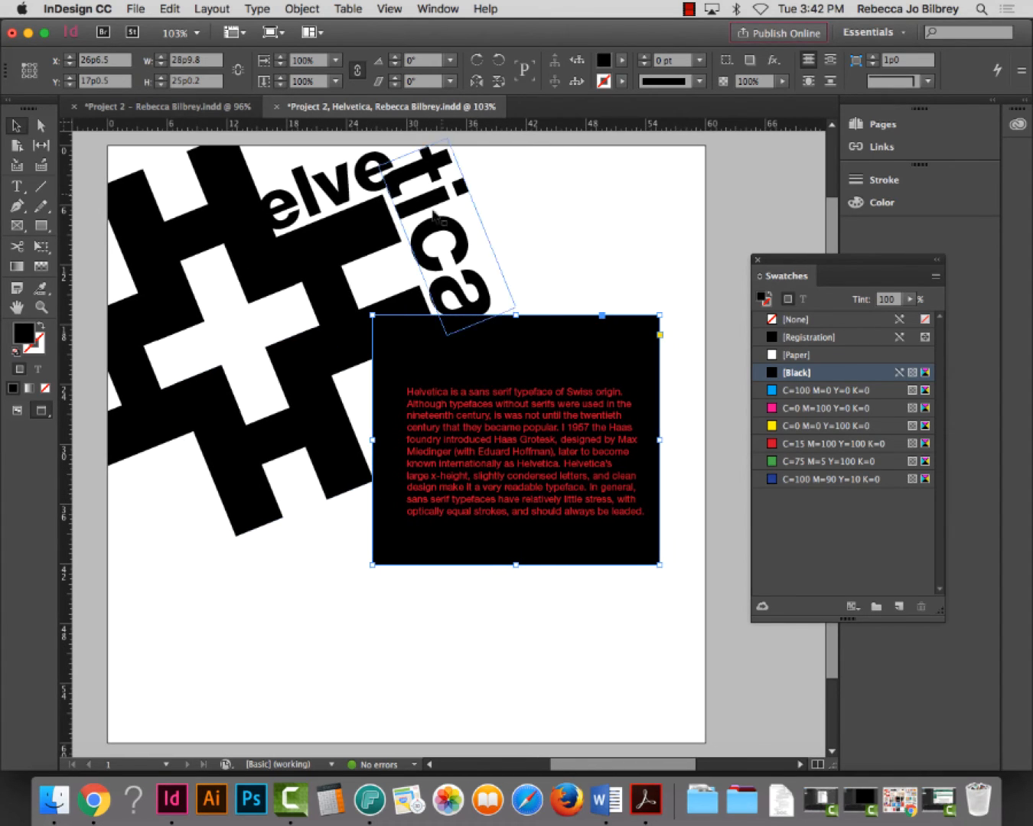
drag(476, 337, 727, 642)
click(405, 464)
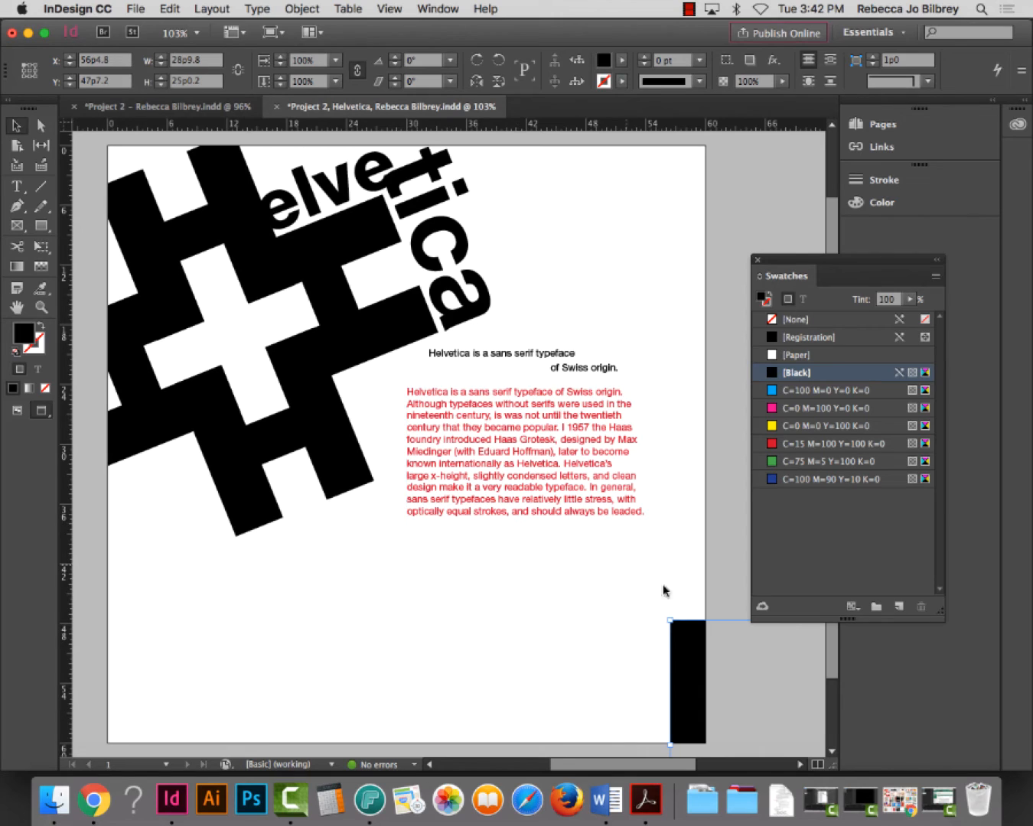
drag(683, 659, 330, 541)
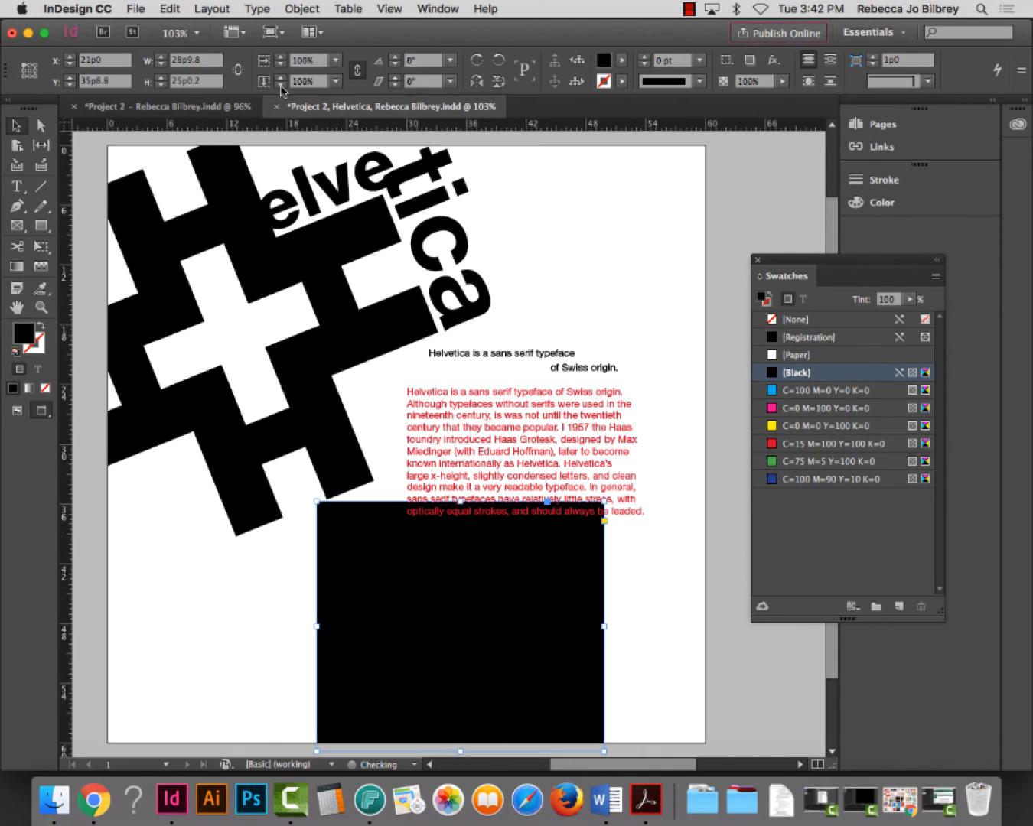
click(423, 60)
text(22)
key(Return)
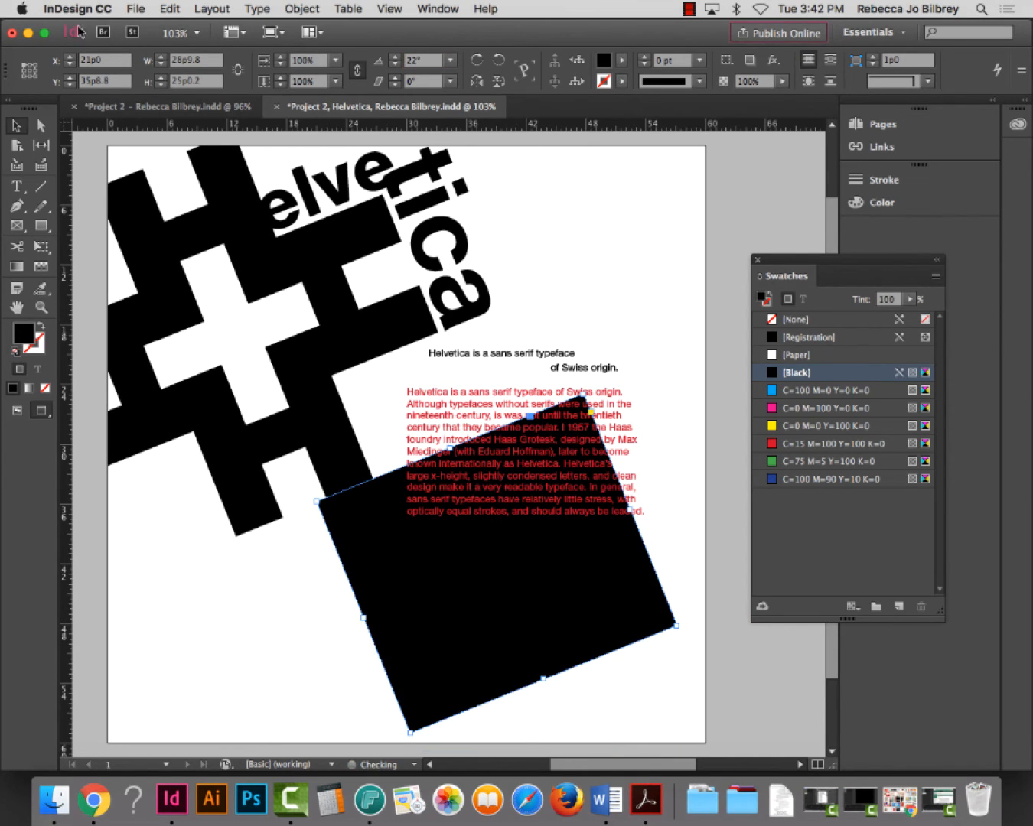
drag(473, 577, 546, 475)
click(770, 695)
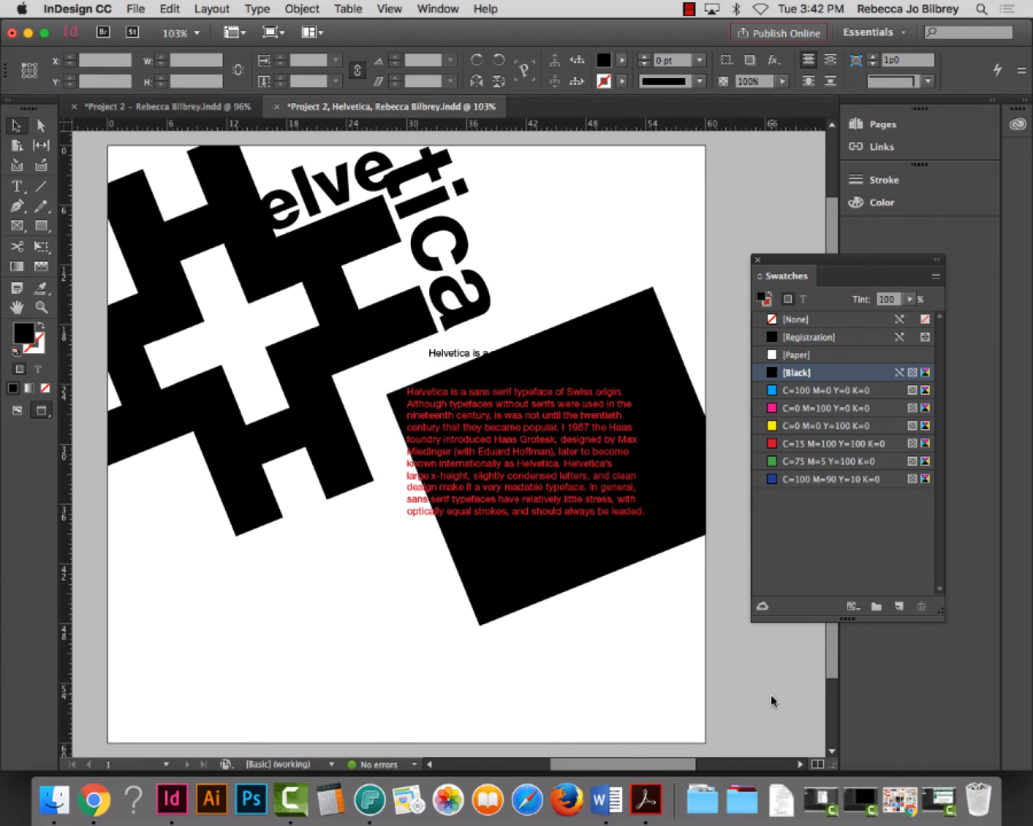
Make the rotated black box taller and wider, extending it past the page edge
click(650, 574)
click(668, 616)
drag(609, 570, 692, 758)
click(767, 205)
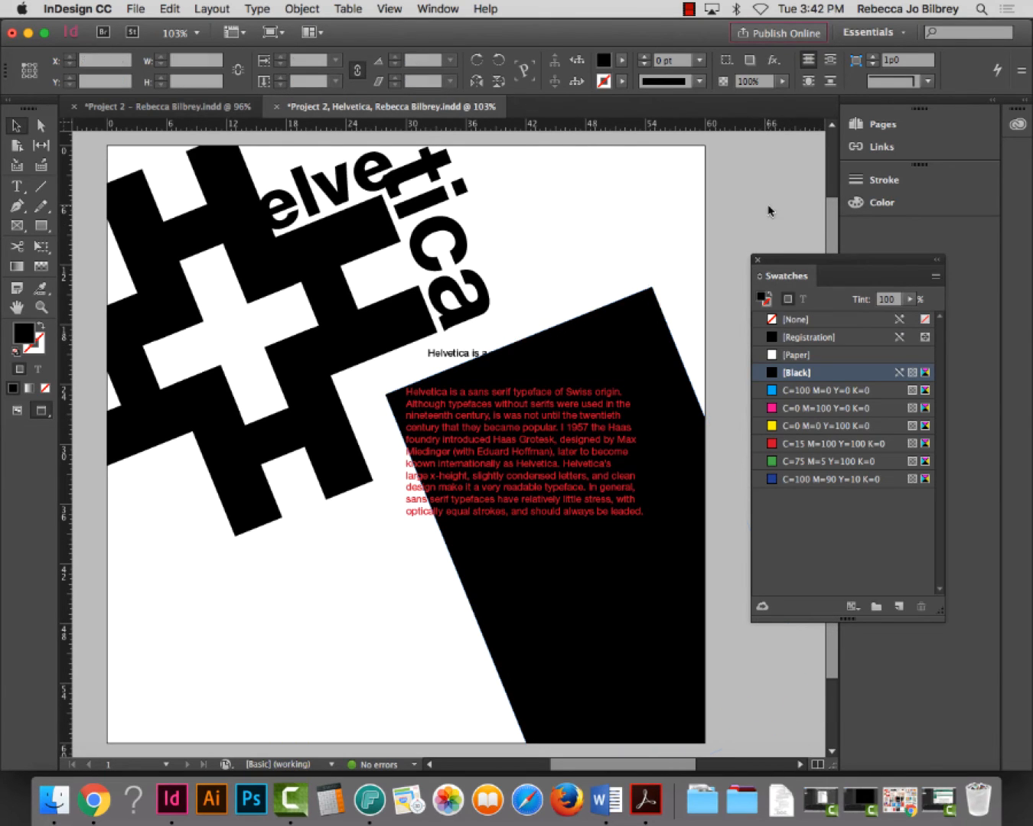
drag(644, 332, 637, 342)
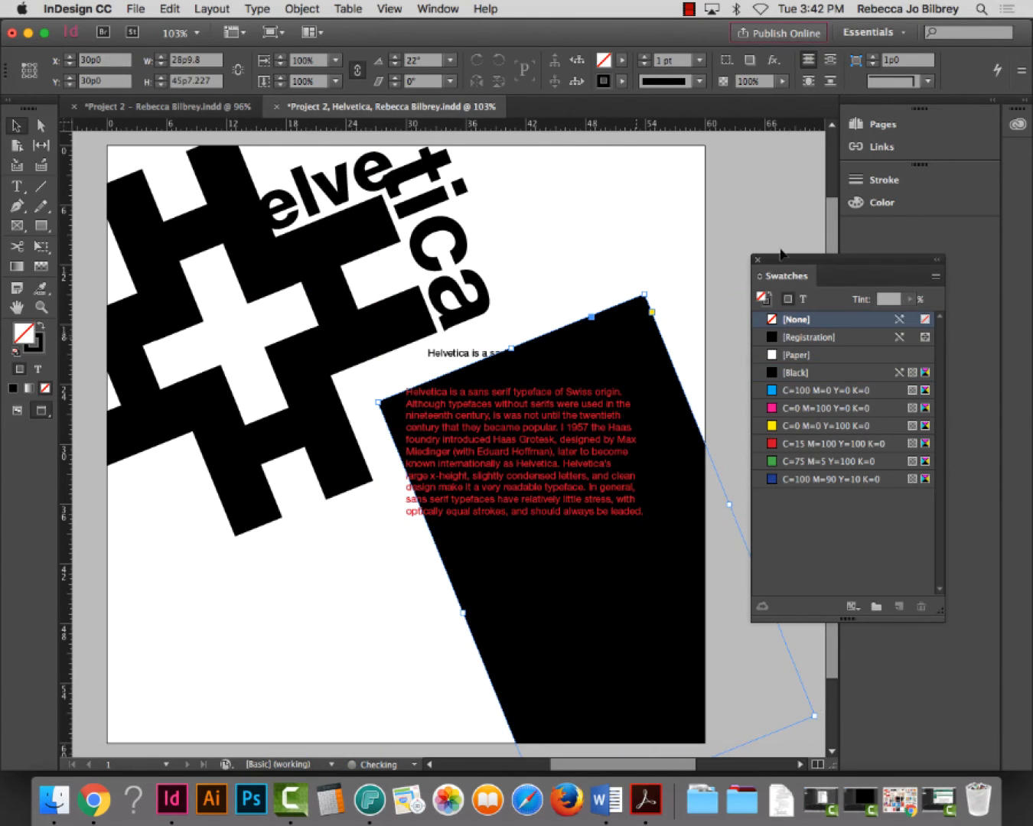
drag(728, 498, 749, 257)
click(737, 214)
key(d)
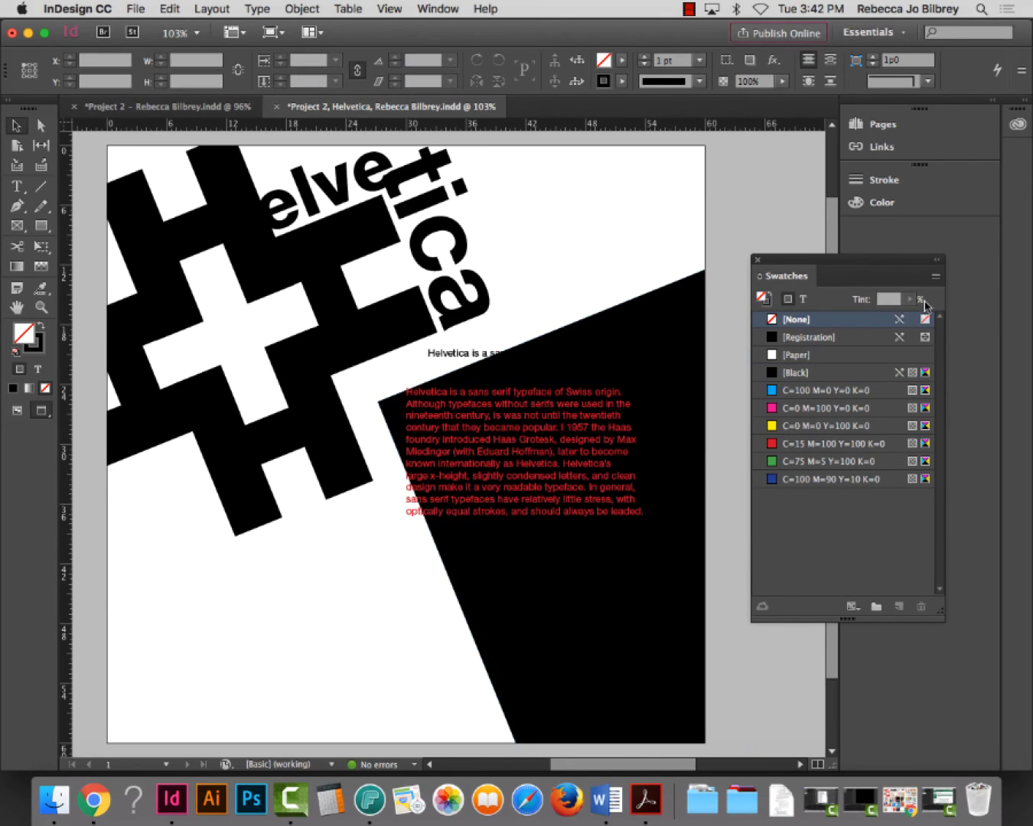
click(551, 354)
Move the red body text below the H artwork and shift the black box lower right
click(523, 438)
drag(523, 439, 299, 571)
drag(639, 382, 694, 469)
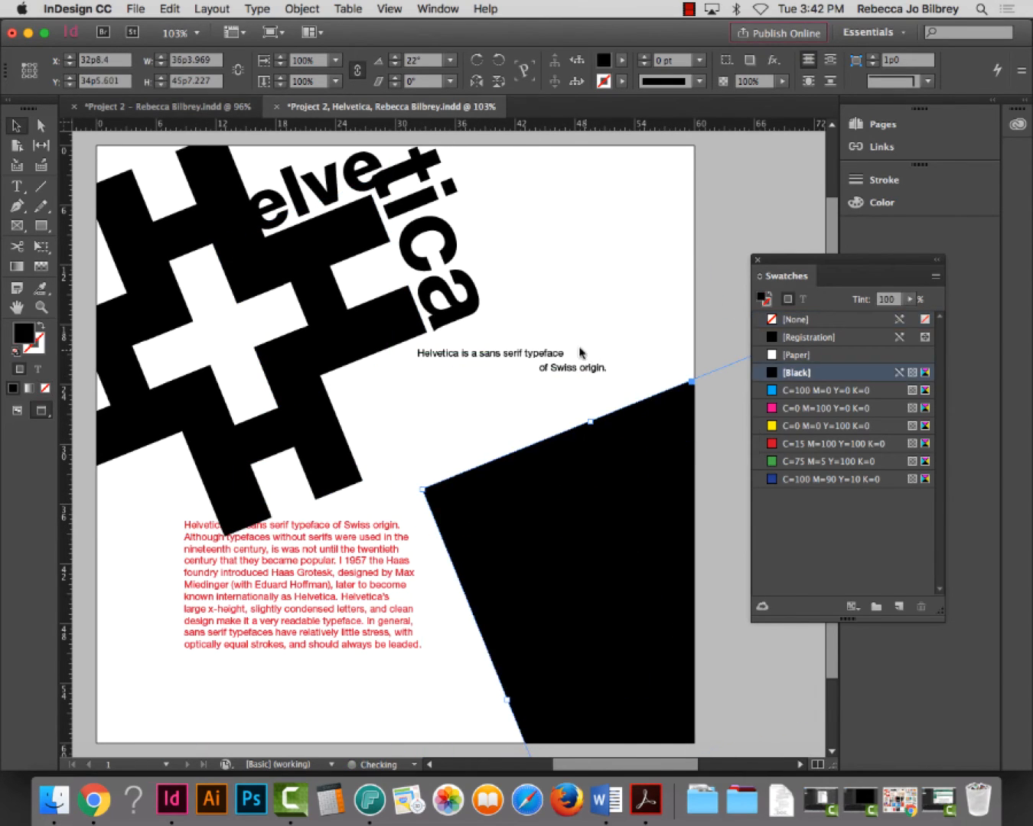
click(574, 368)
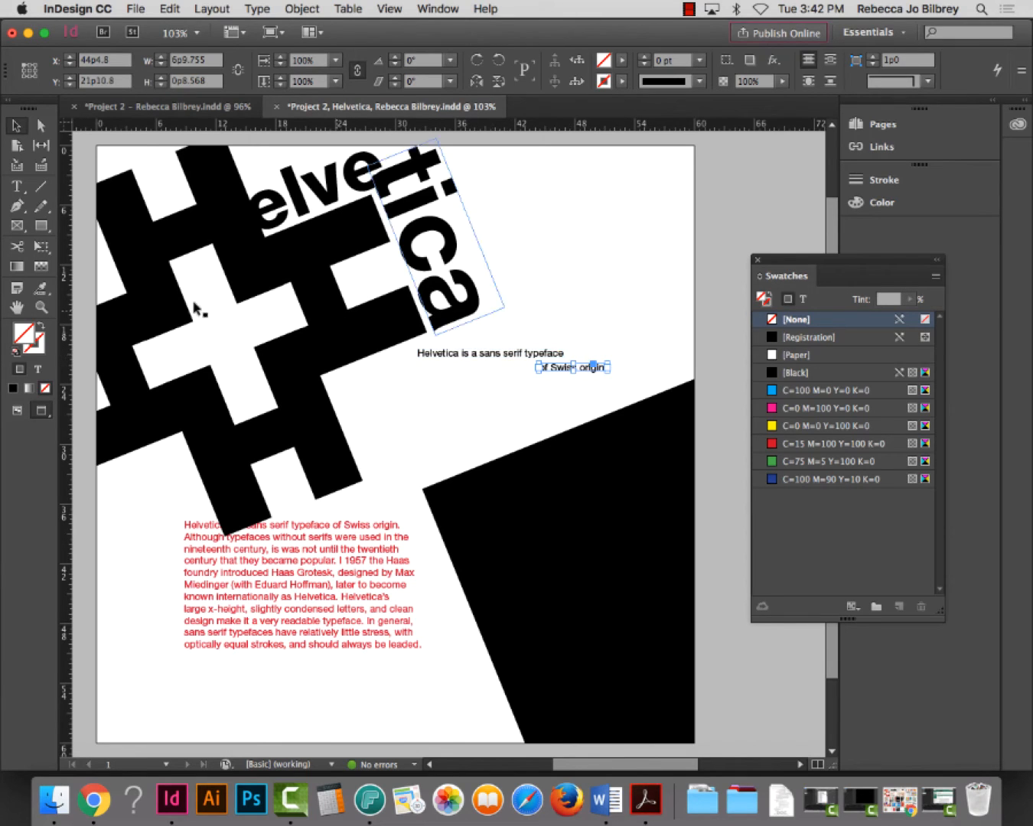
click(42, 307)
Zoom in on the quote, bump up 'sans serif', and spread the two quote lines further apart
drag(422, 330, 719, 461)
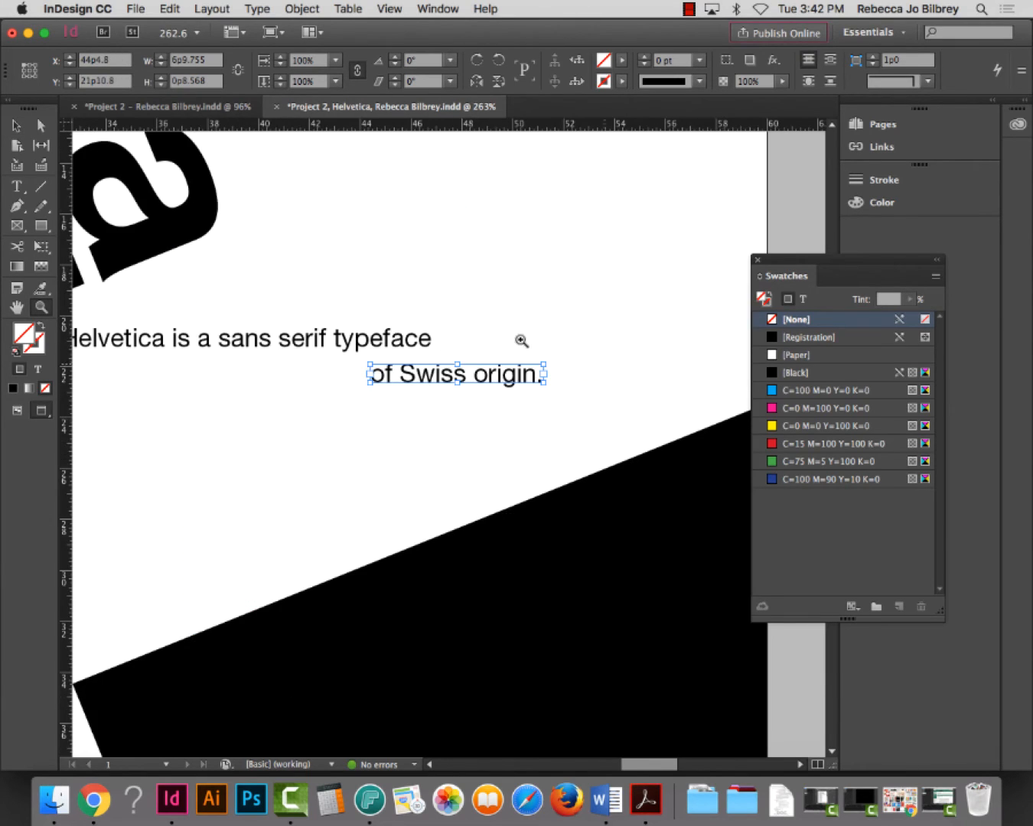
scroll(467, 368, left, 3)
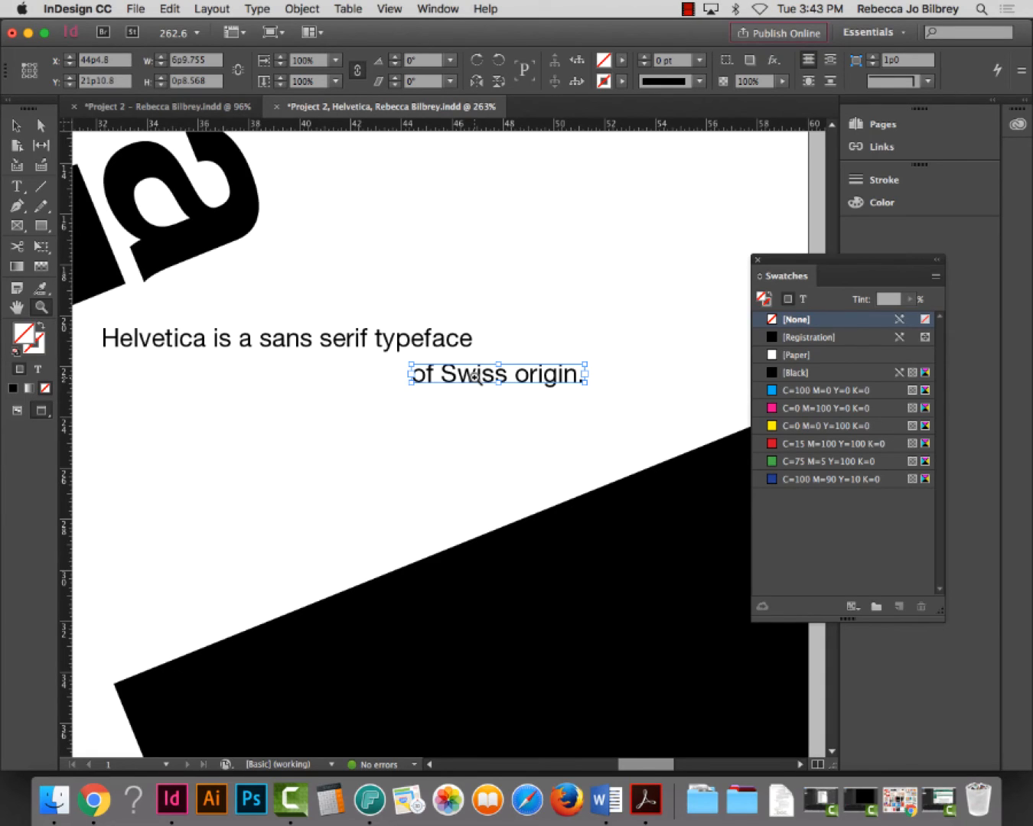
click(17, 186)
drag(366, 333, 261, 334)
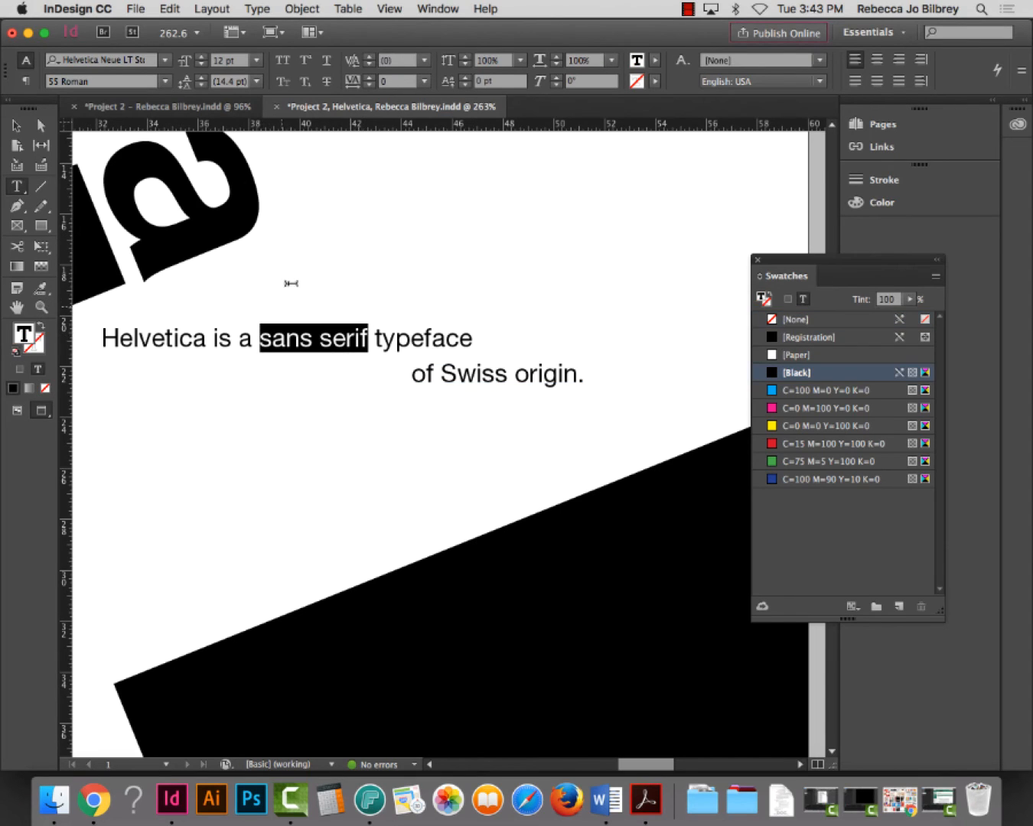
click(202, 58)
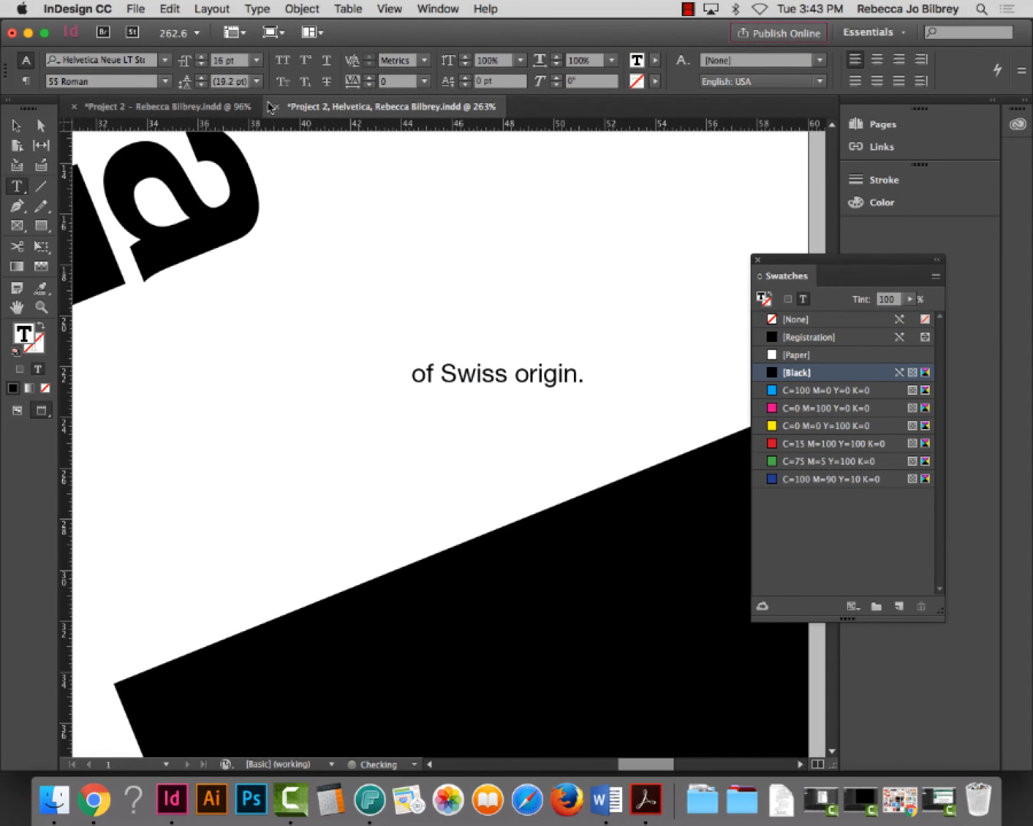
click(16, 125)
drag(473, 344, 641, 380)
drag(496, 375, 496, 410)
drag(586, 423, 653, 479)
Set the words 'sans serif' to 21 pt
double_click(376, 309)
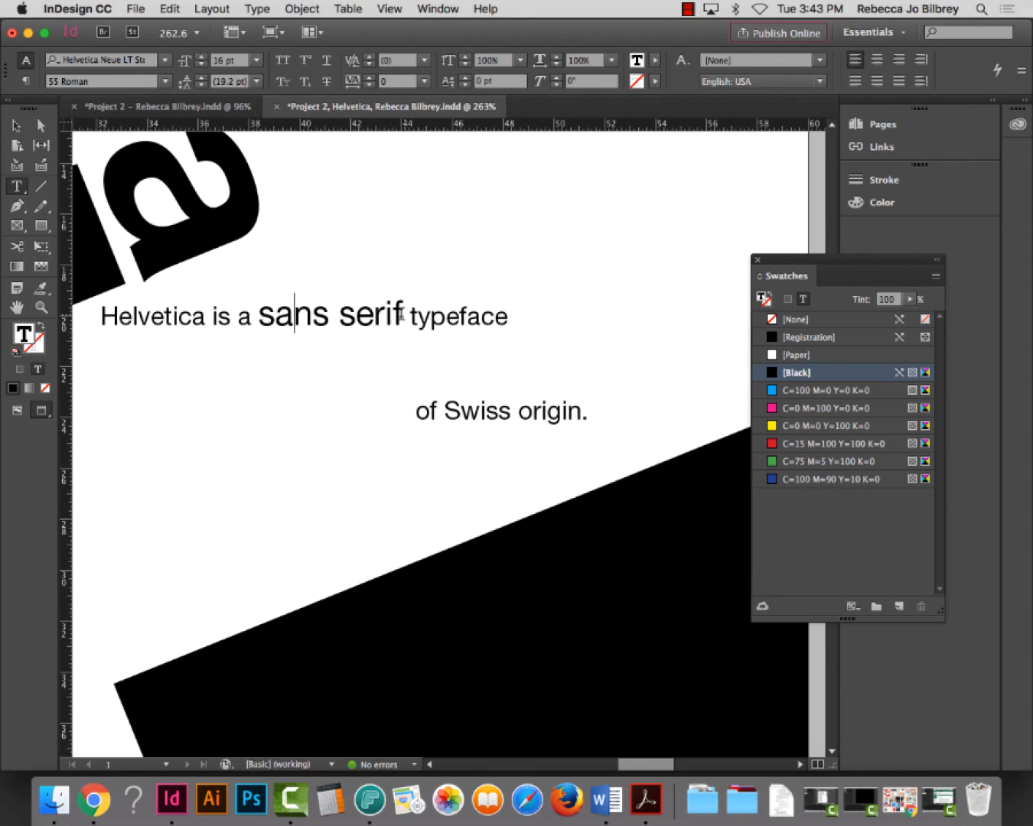
drag(404, 314, 257, 316)
click(203, 58)
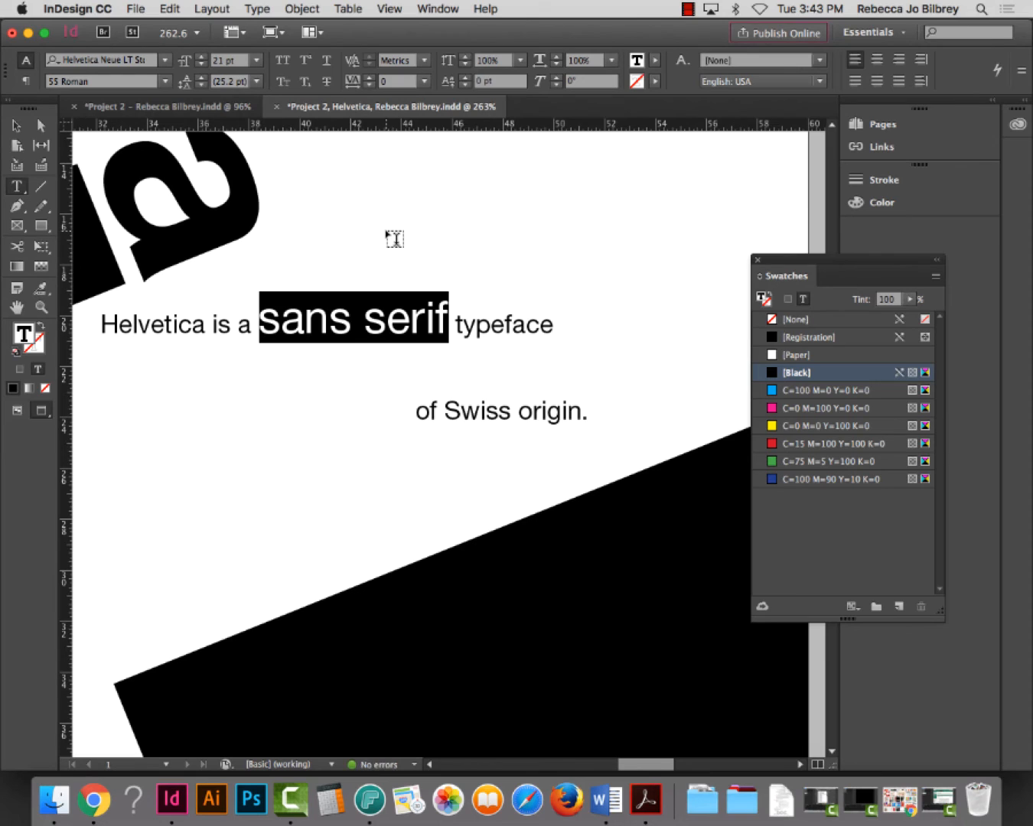
click(333, 388)
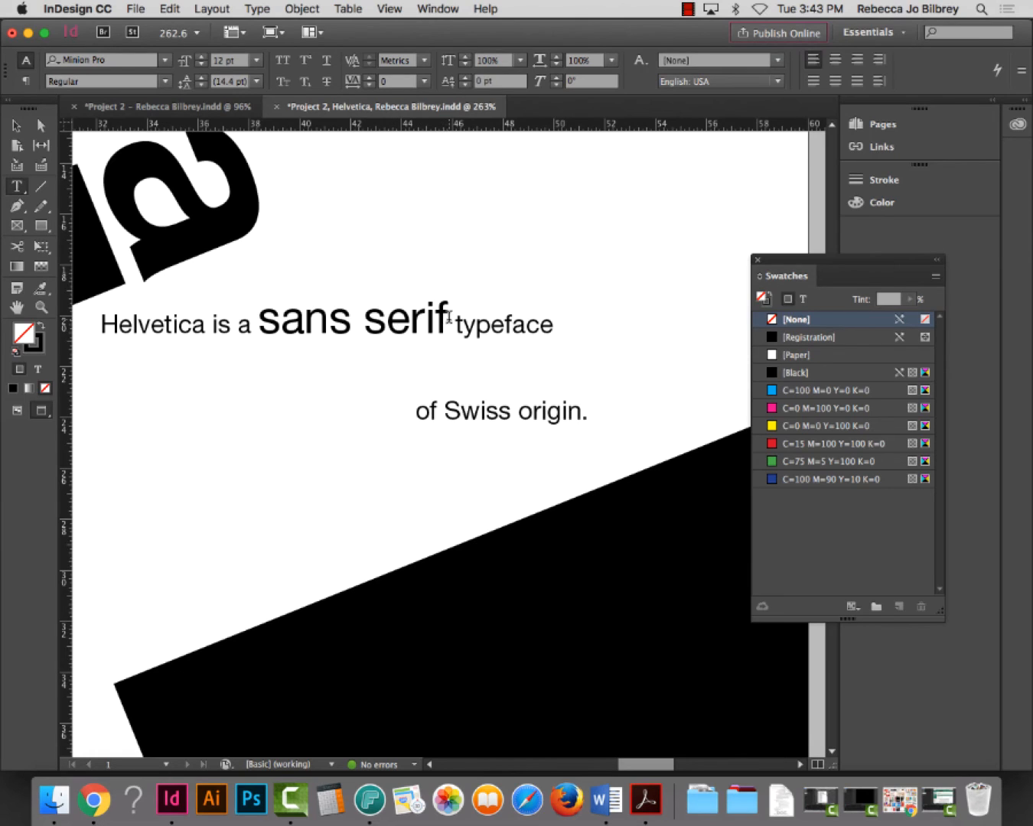
Give 'sans serif' a -2 pt baseline shift
drag(450, 317, 260, 315)
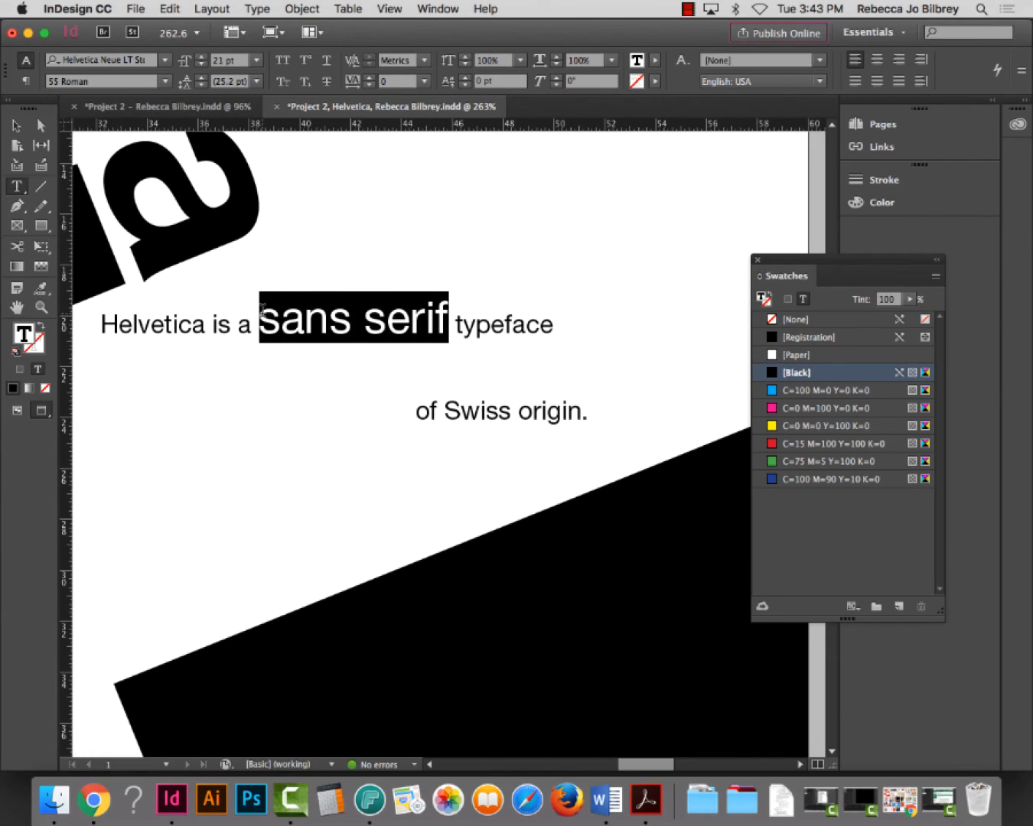
click(464, 85)
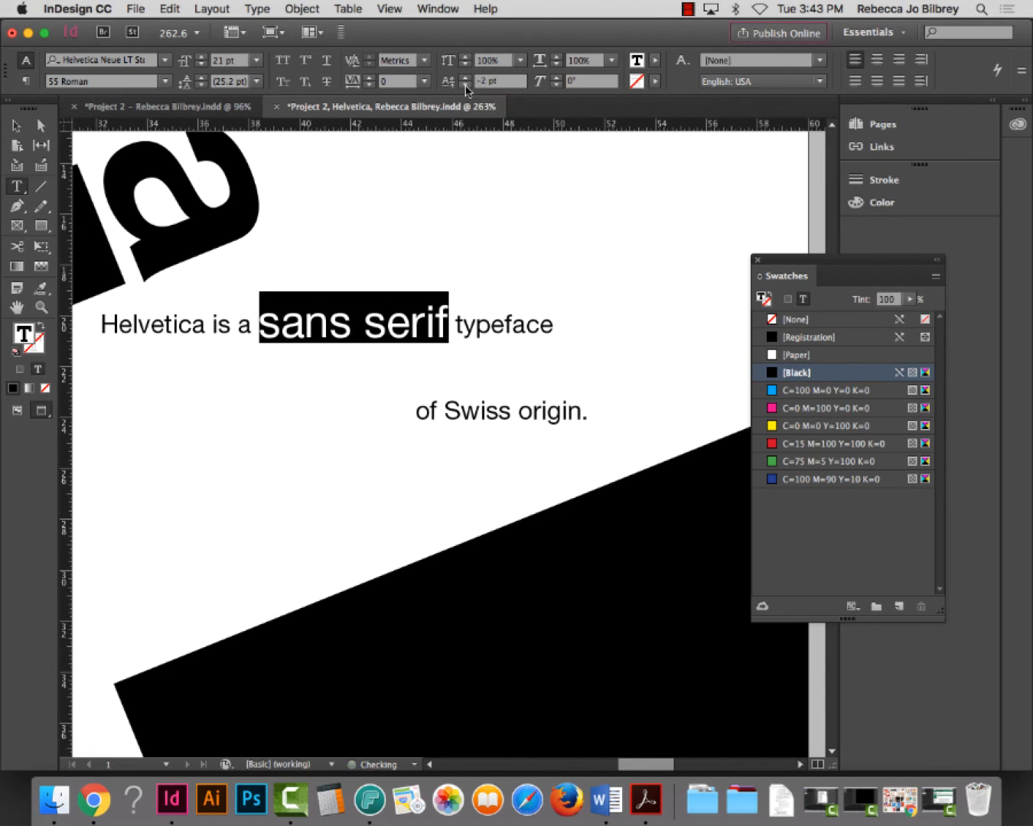
click(464, 85)
click(465, 85)
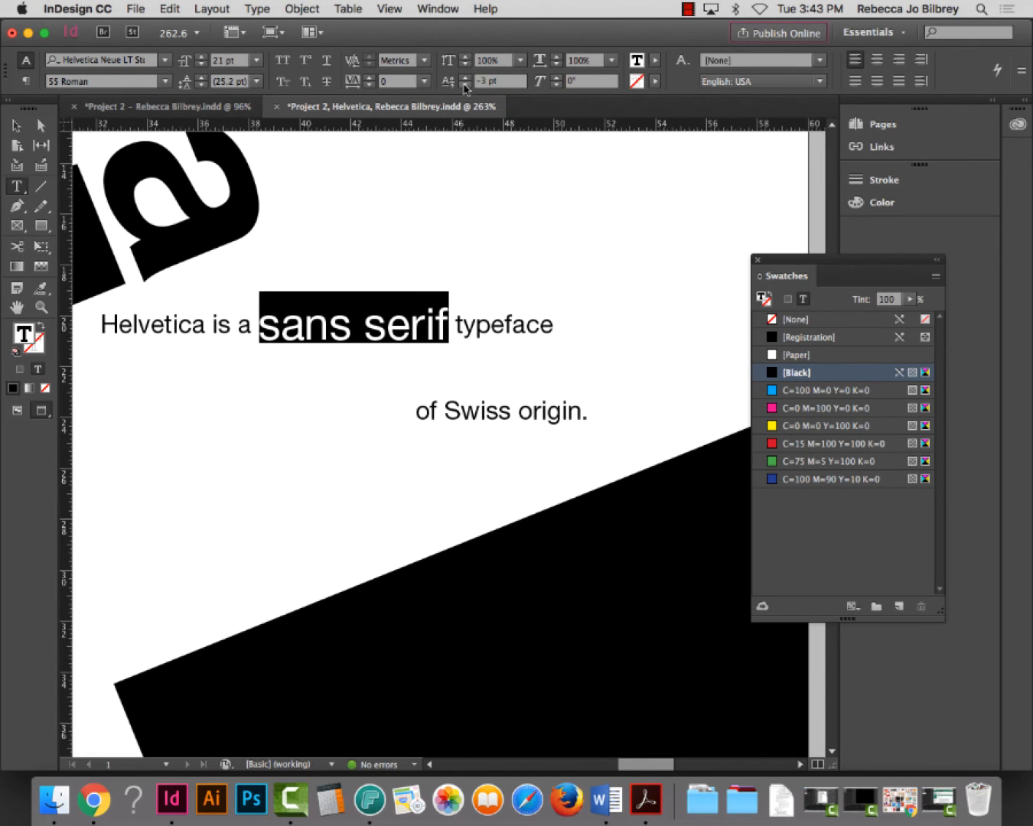
click(465, 79)
click(464, 80)
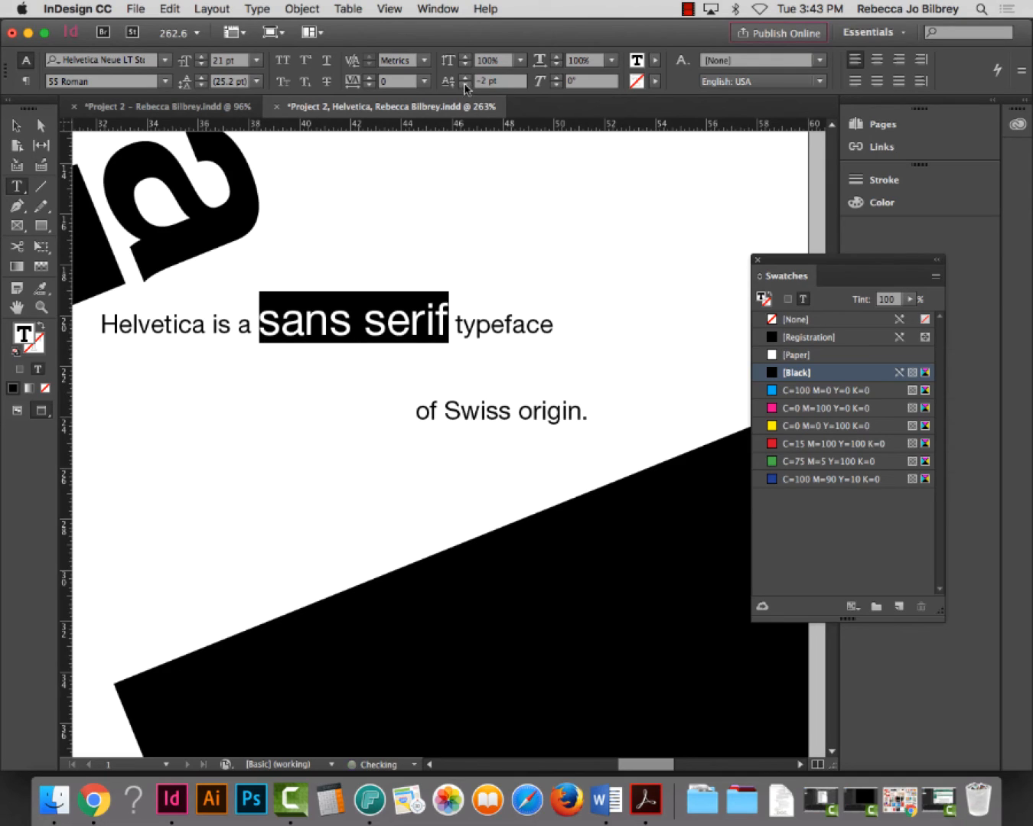
click(489, 322)
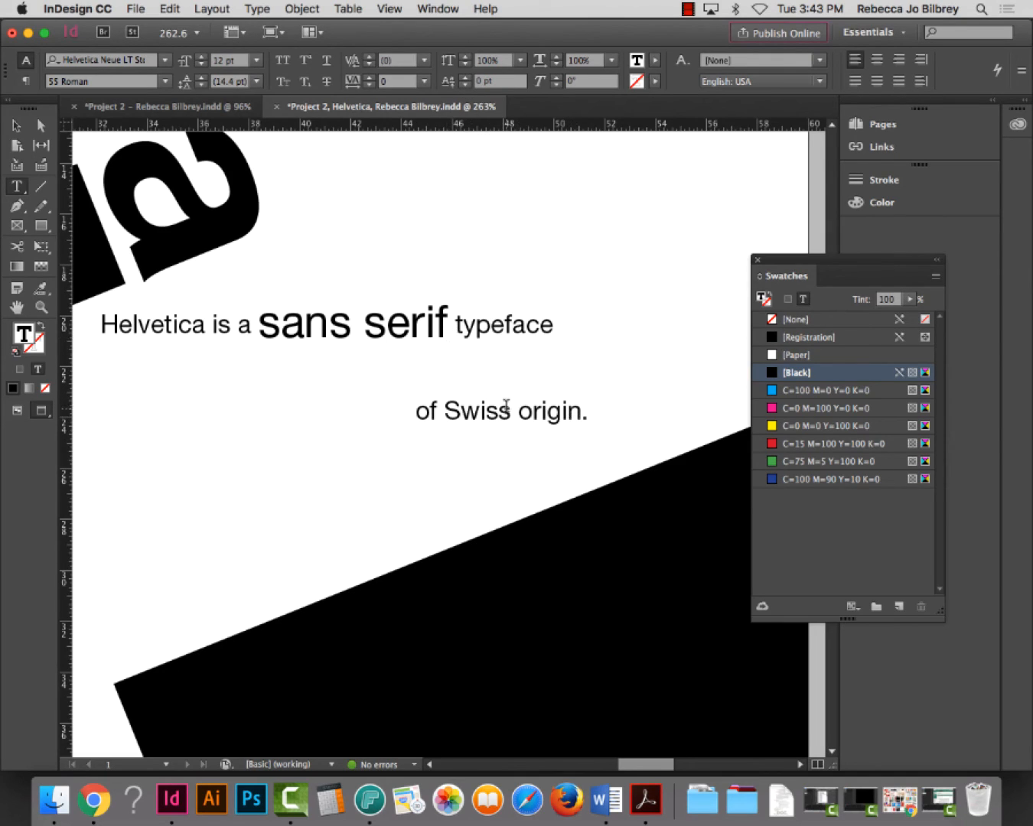
Enlarge 'sans serif' to 29 pt and set it in Helvetica Neue 35 Thin
drag(453, 325, 260, 328)
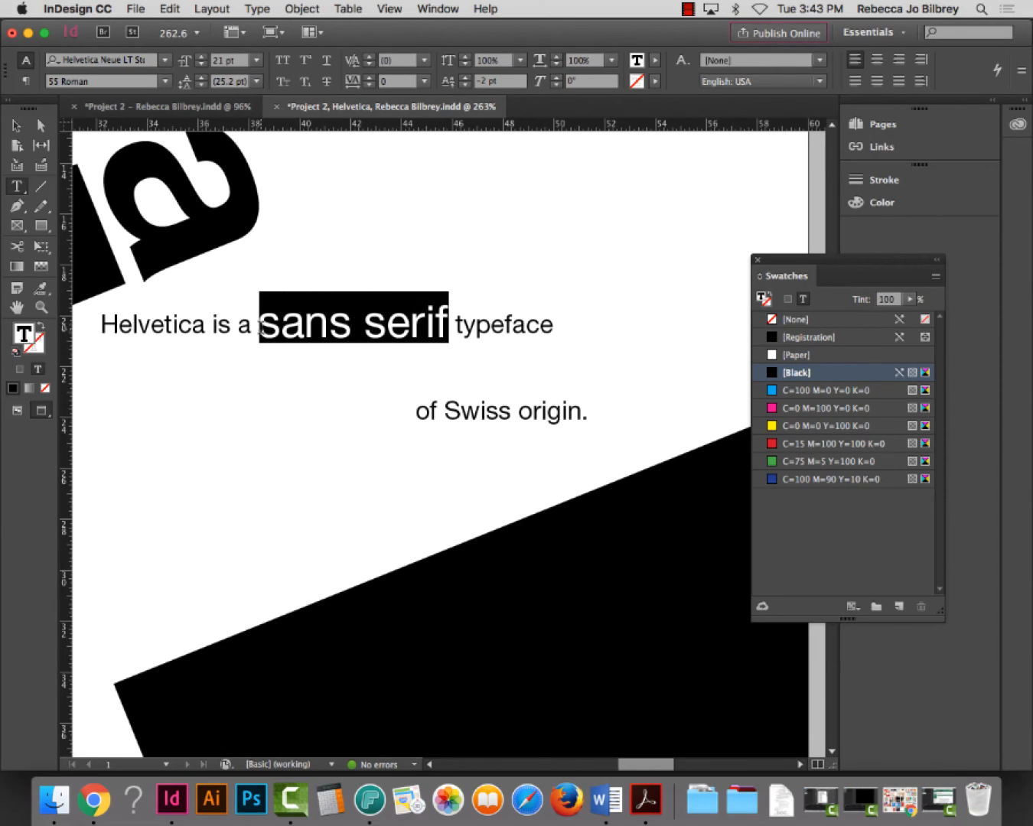
key(super+c)
key(super+shift+period)
key(super+shift+period)
key(super+shift+period)
key(super+shift+period)
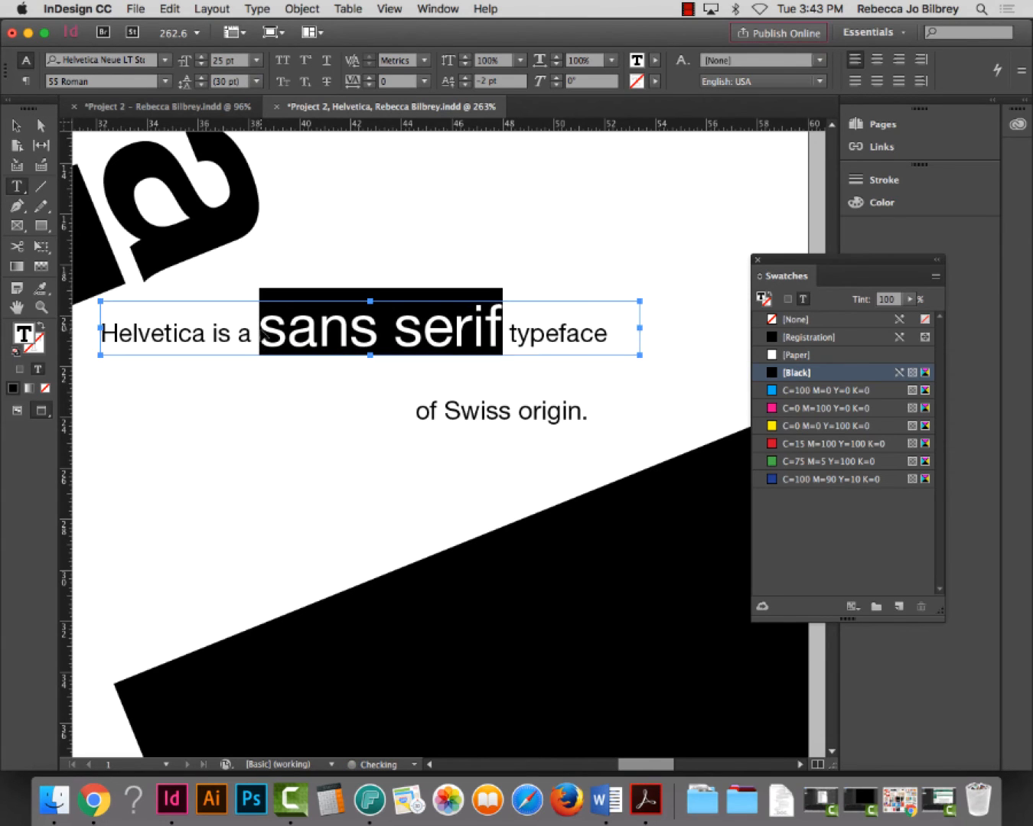
key(super+shift+period)
key(super+shift+comma)
key(super+shift+comma)
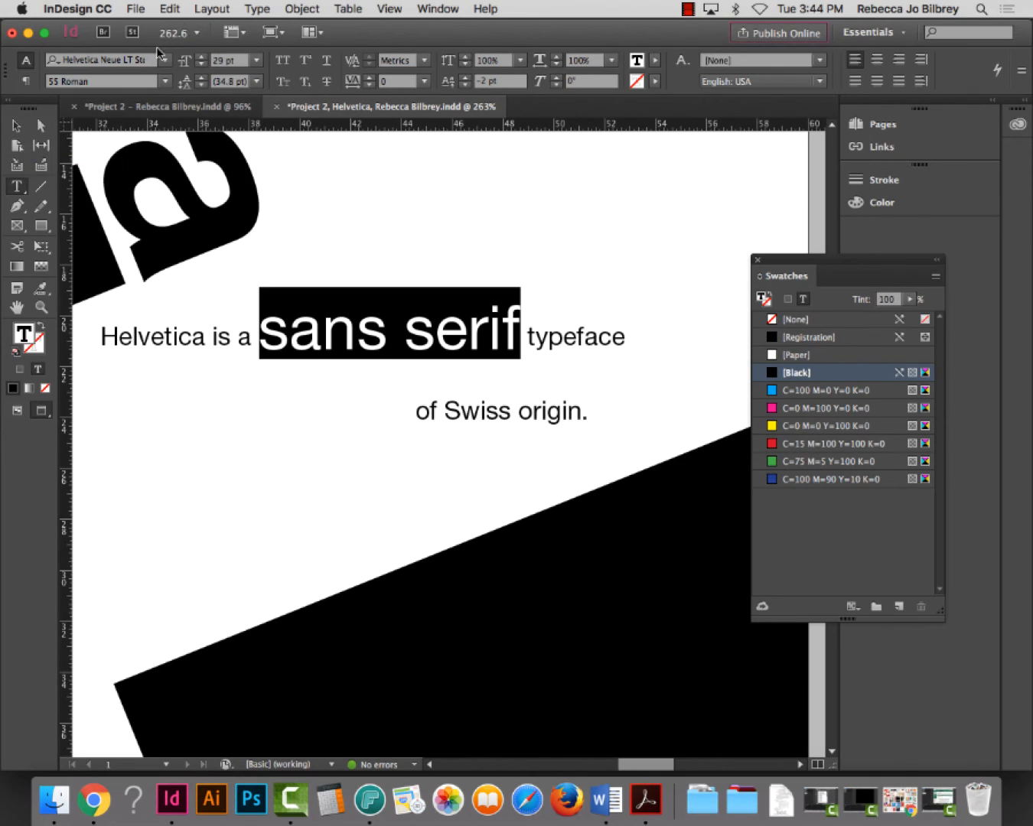
click(163, 82)
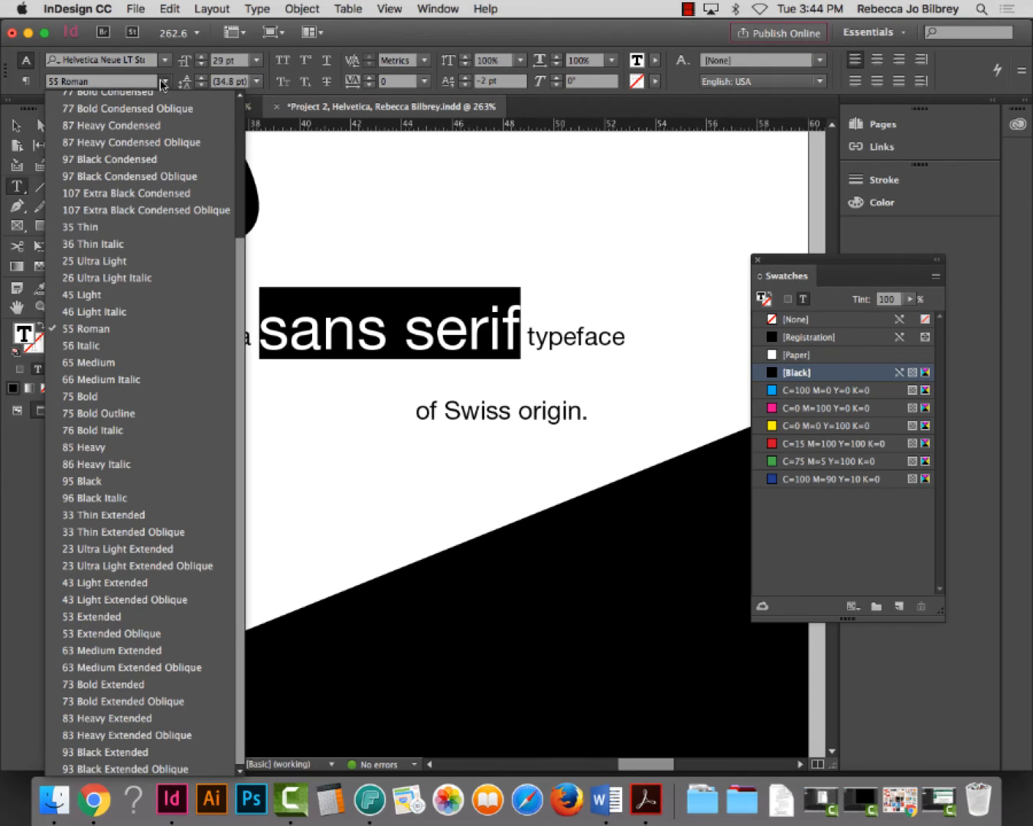
click(91, 227)
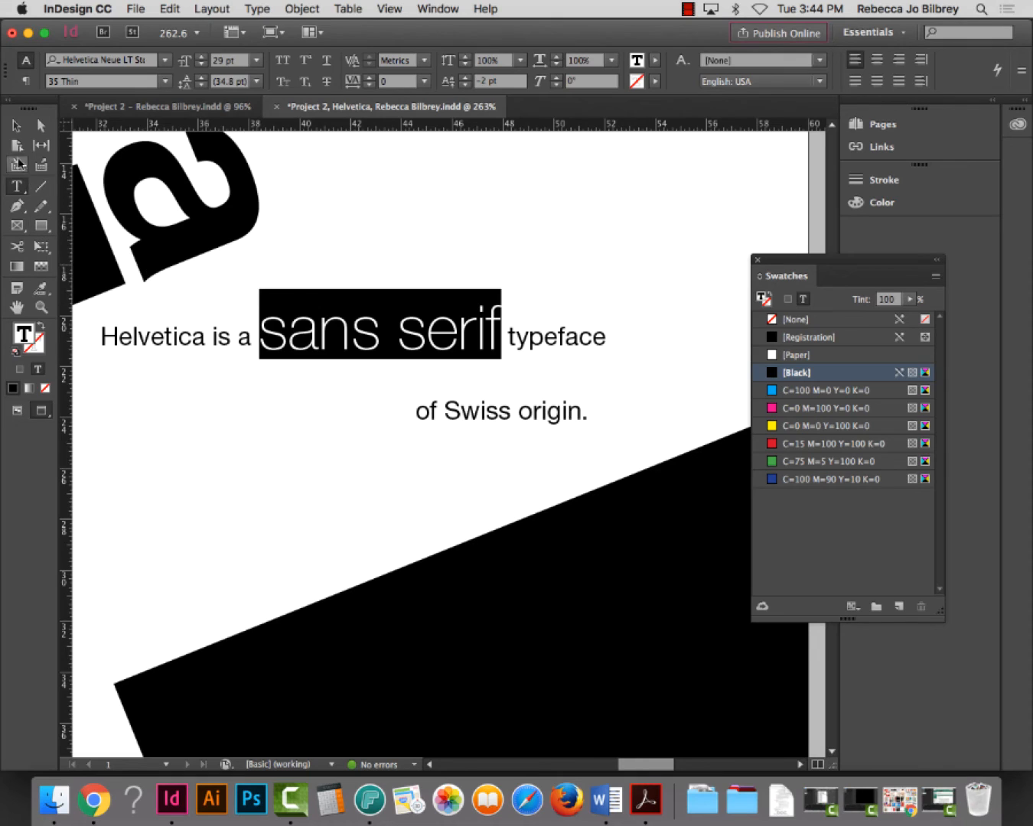
Tighten the tracking of 'sans serif' to -3
click(16, 125)
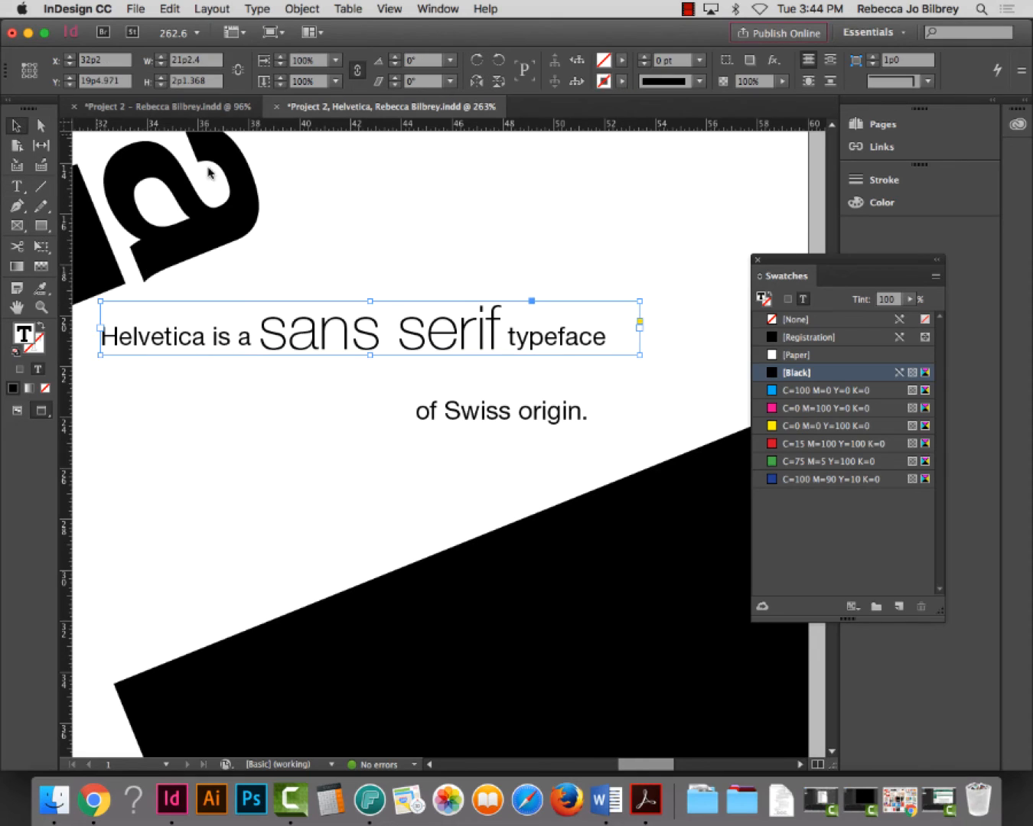
double_click(481, 341)
drag(502, 331, 262, 336)
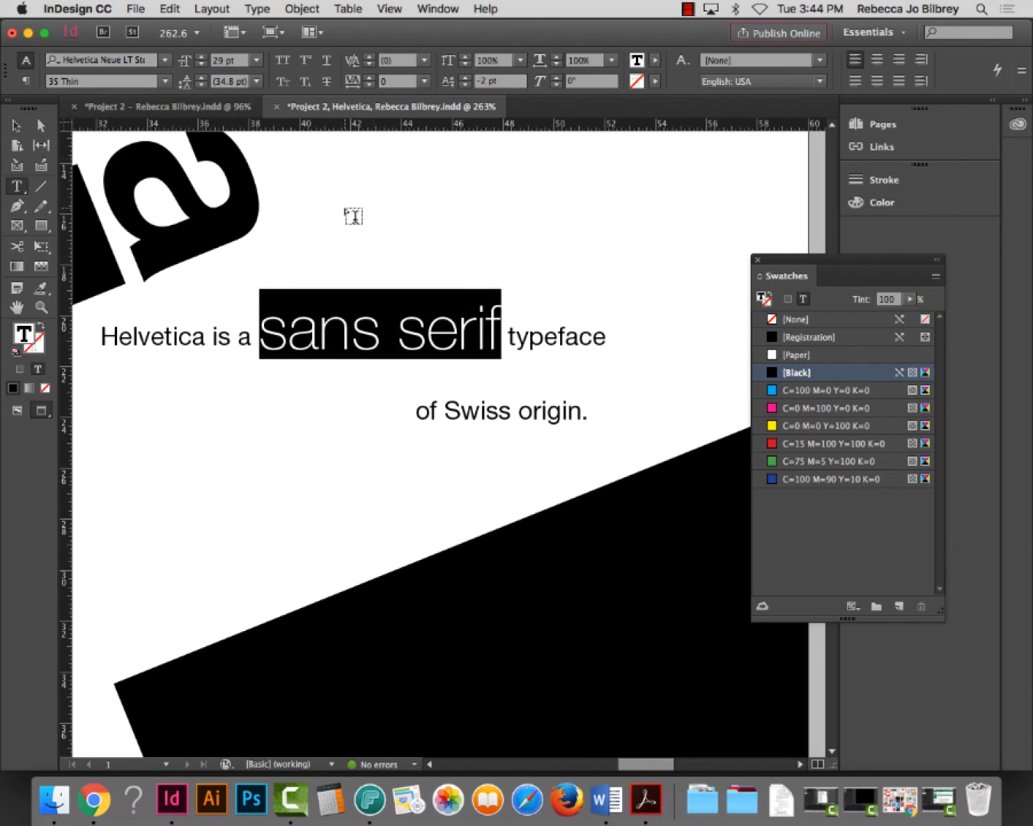
click(465, 84)
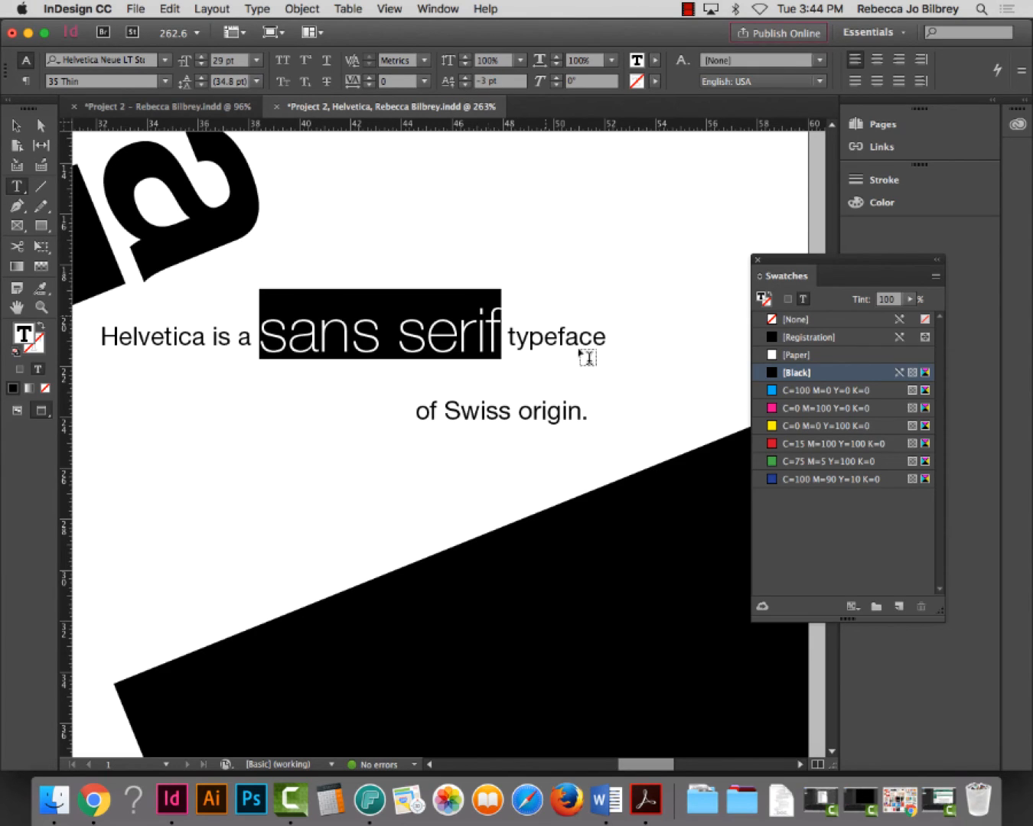
click(565, 345)
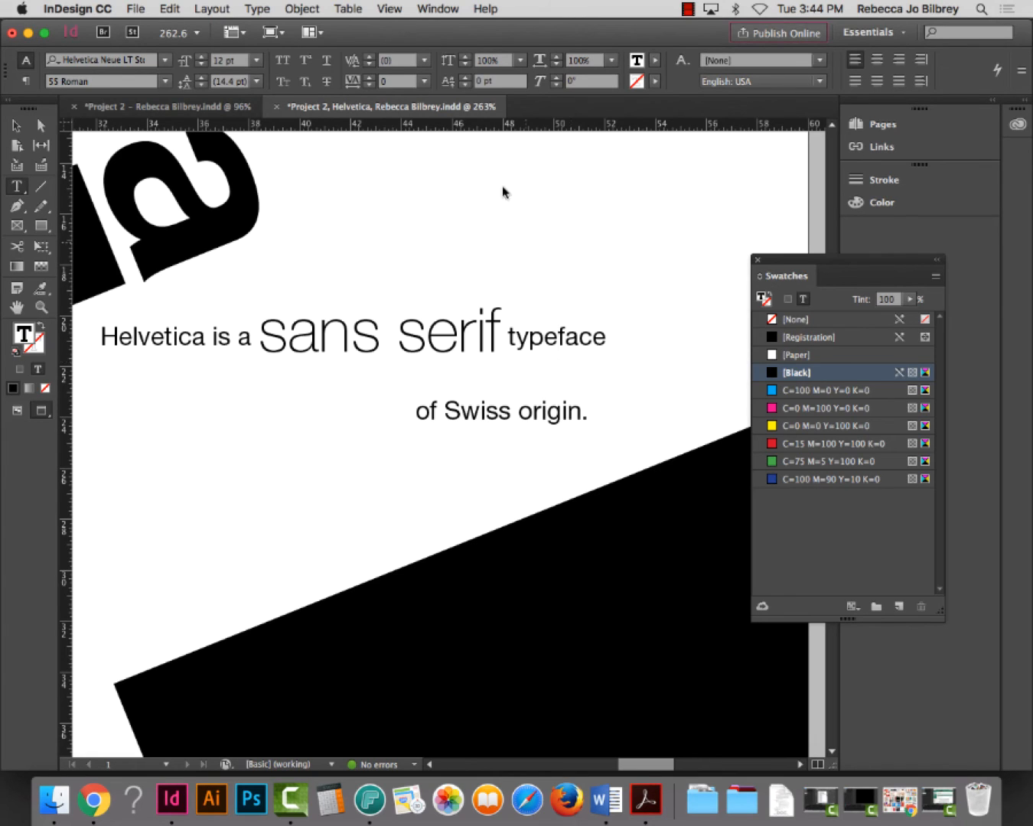
click(15, 125)
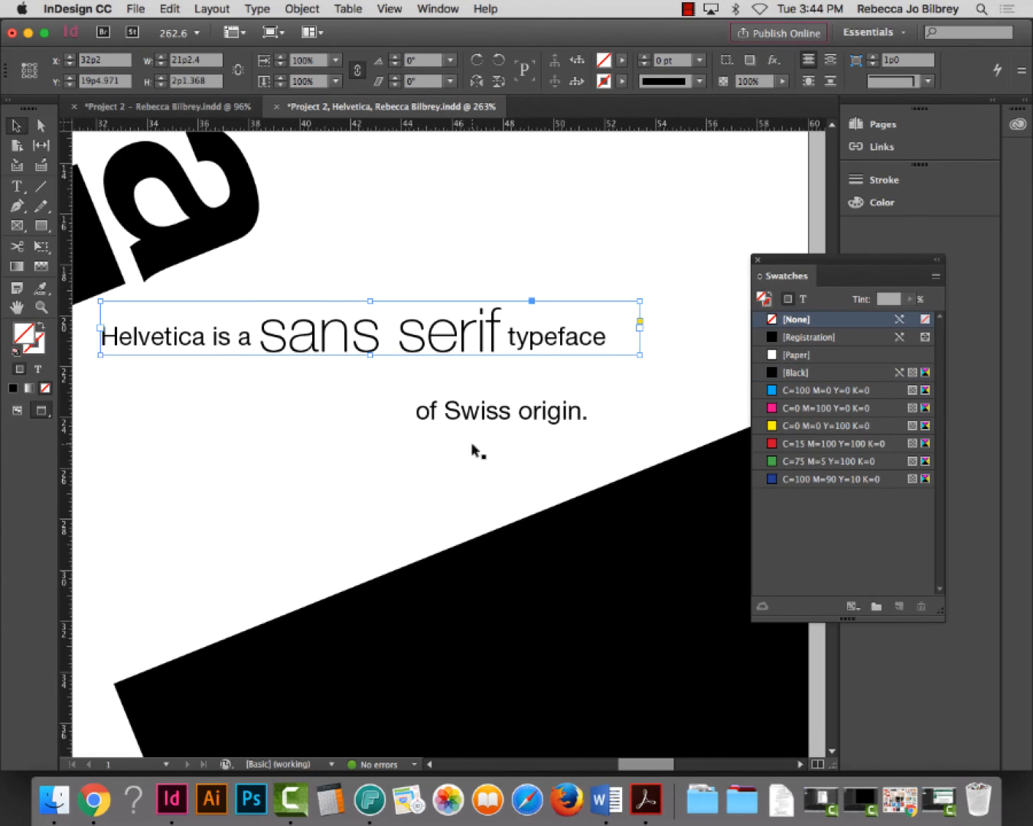
click(488, 419)
Colour the word 'Swiss' in 'of Swiss origin.' red
double_click(486, 419)
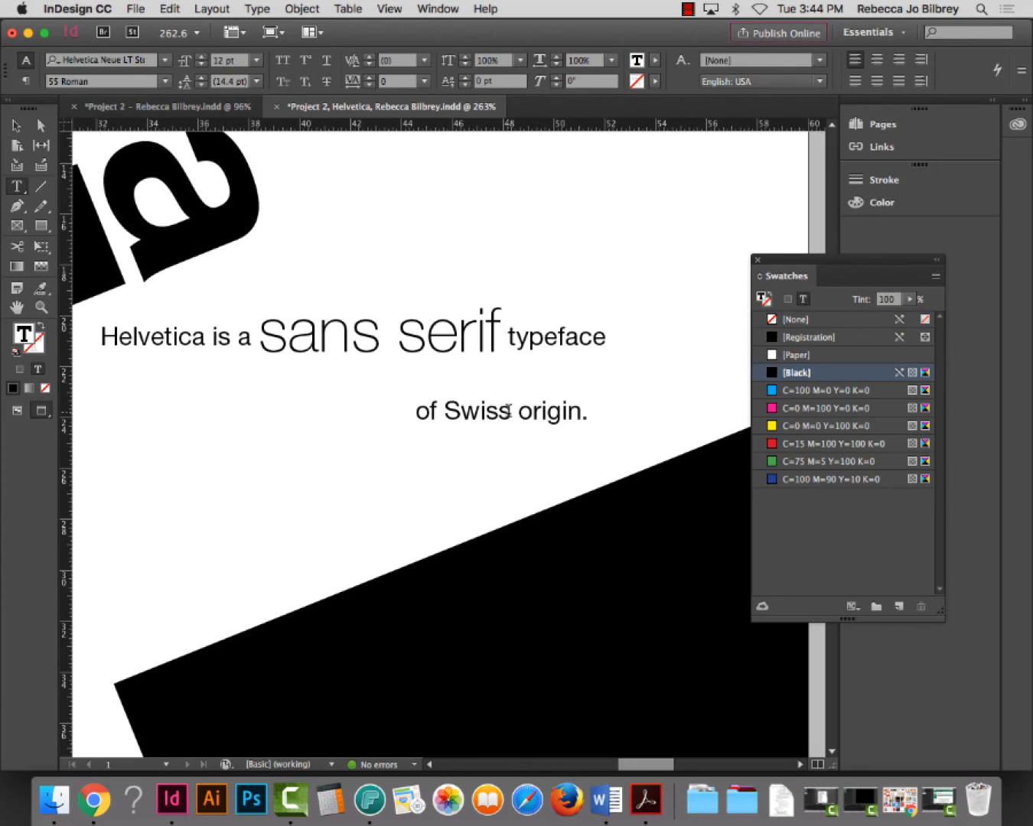
drag(511, 410, 444, 410)
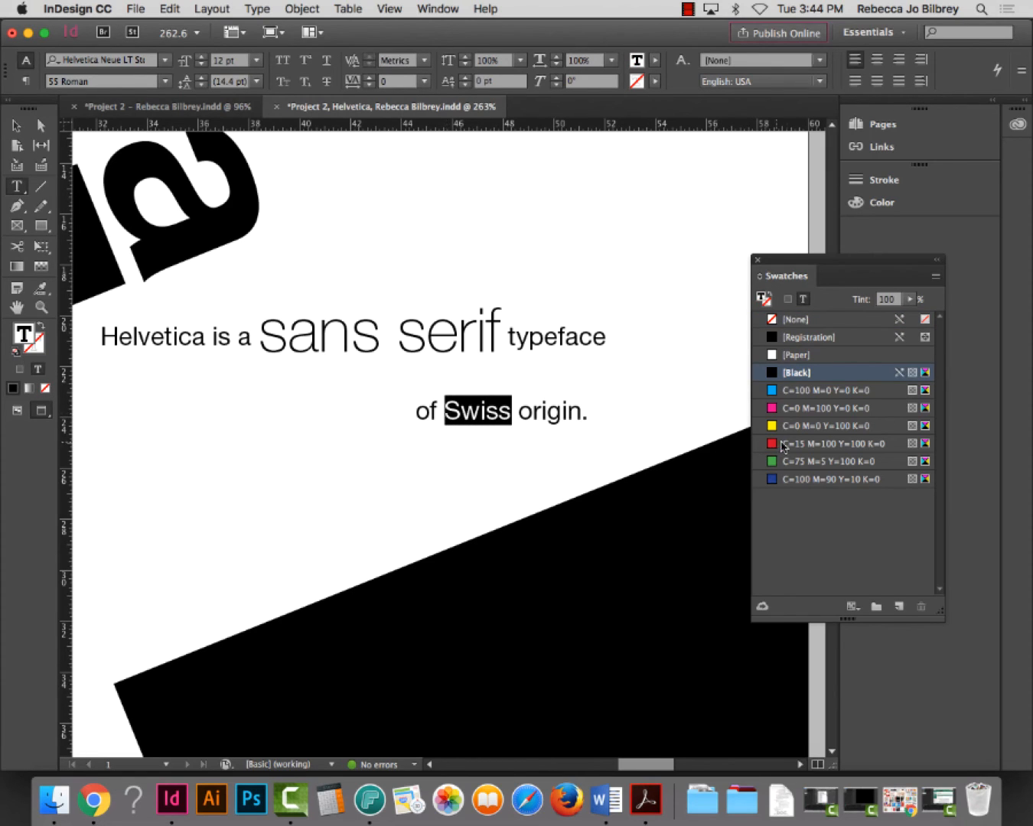
click(789, 443)
Shrink the 'of Swiss origin.' frame to fit its text and place it under 'typeface'
click(15, 125)
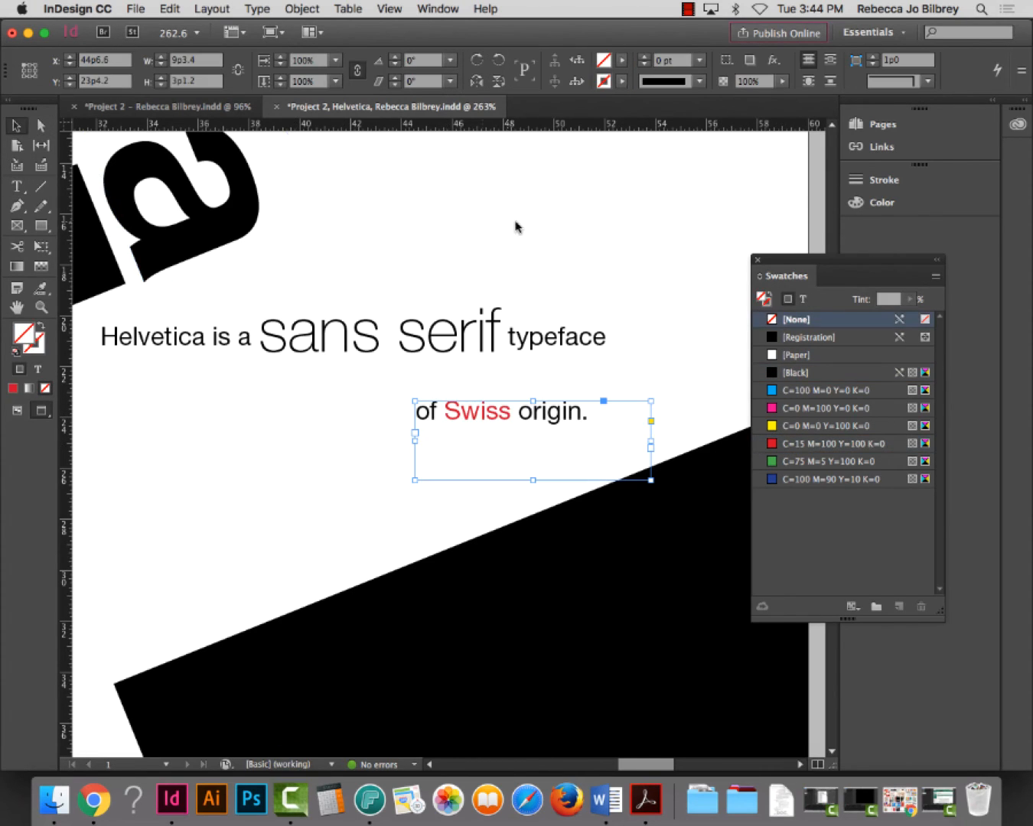
drag(650, 481, 635, 374)
click(675, 268)
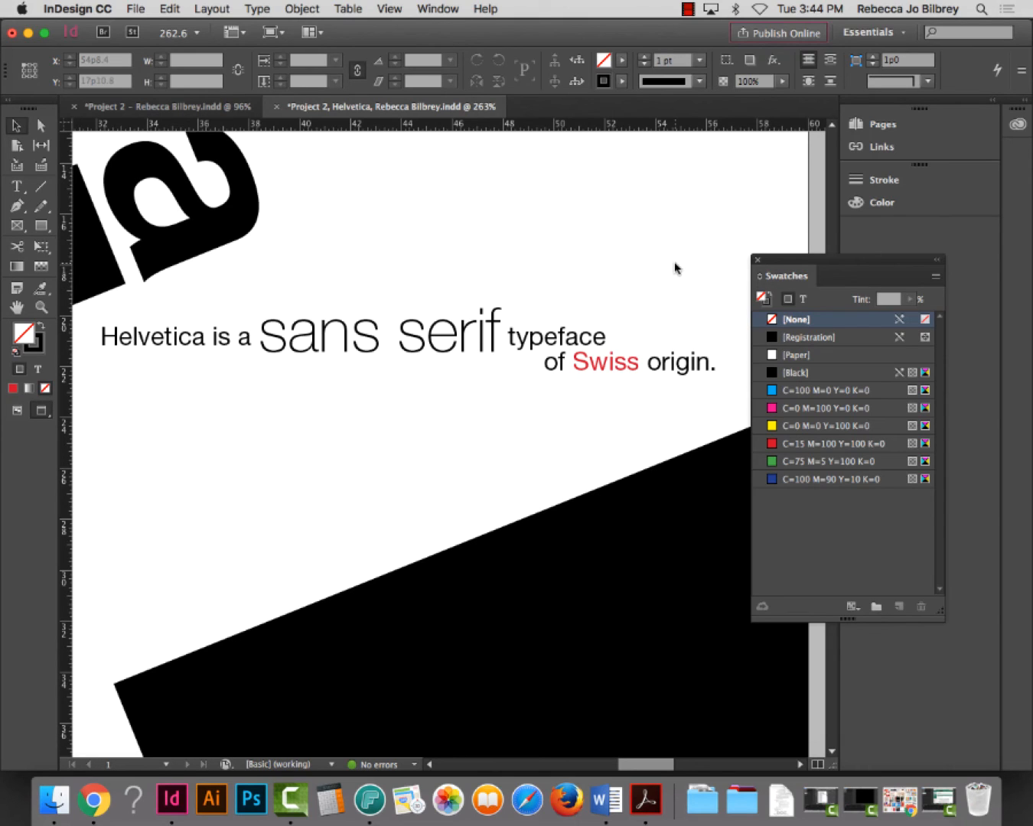
key(super+0)
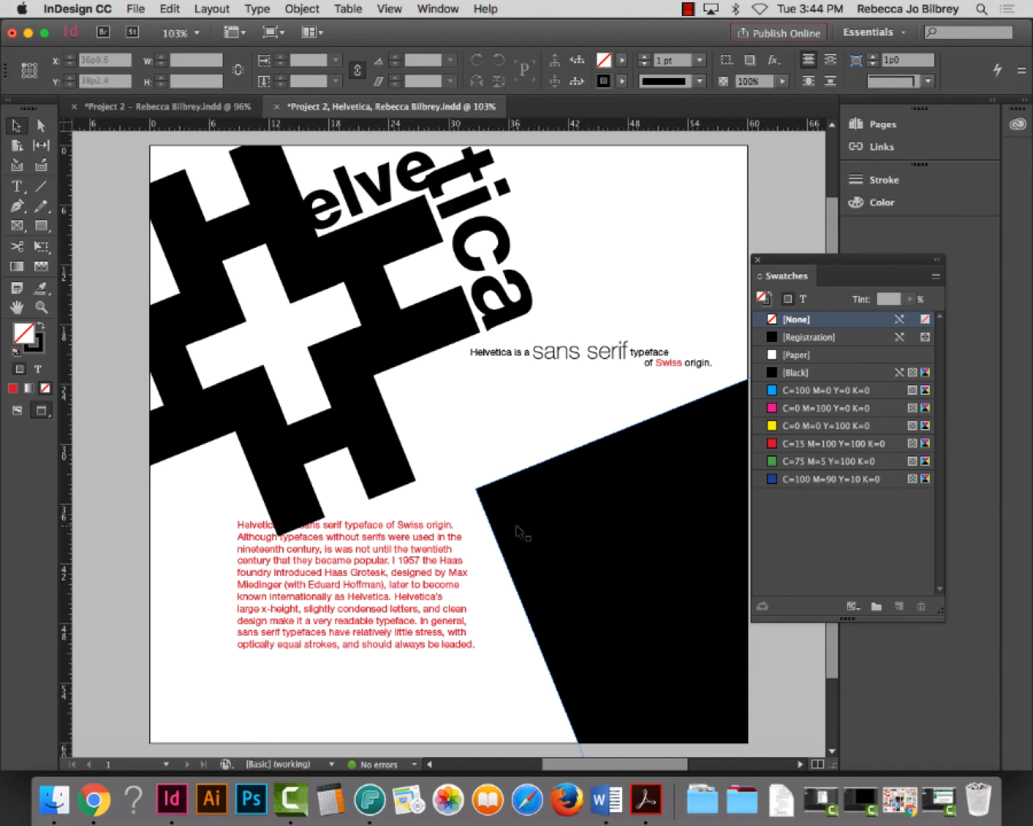
Move the body text frame lower-left and recolour all its text from red to black
click(348, 545)
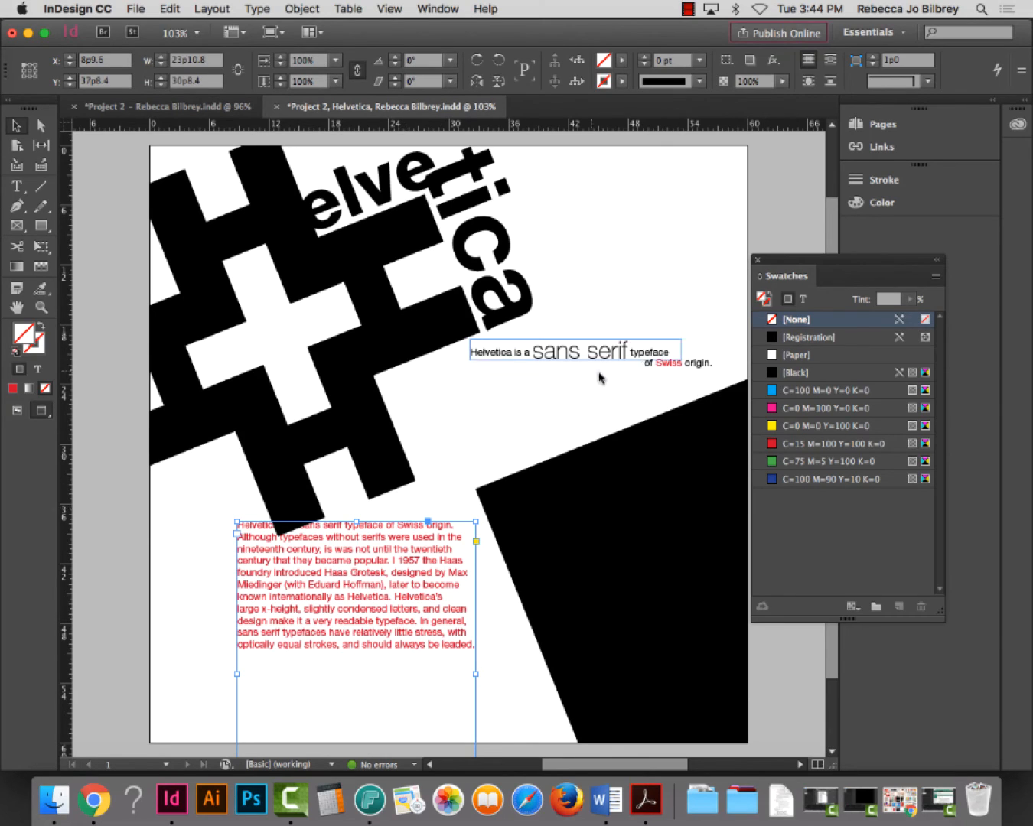
drag(272, 569, 271, 607)
double_click(284, 600)
key(ctrl+a)
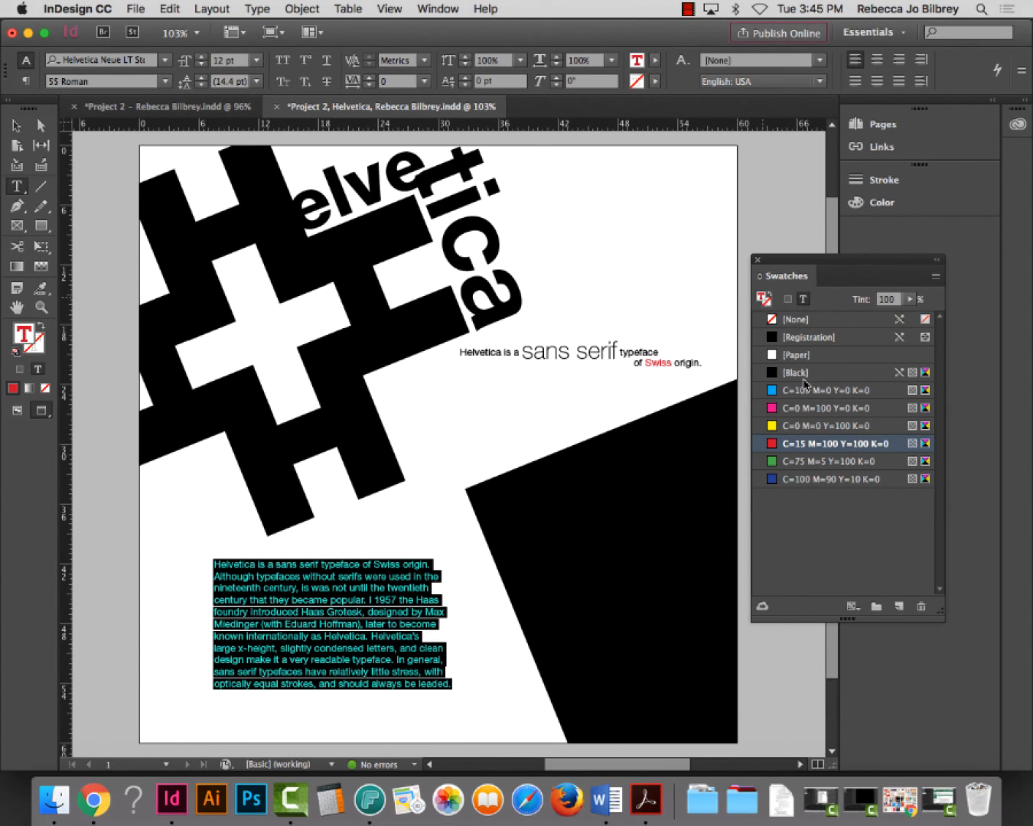
click(804, 375)
click(17, 125)
click(82, 283)
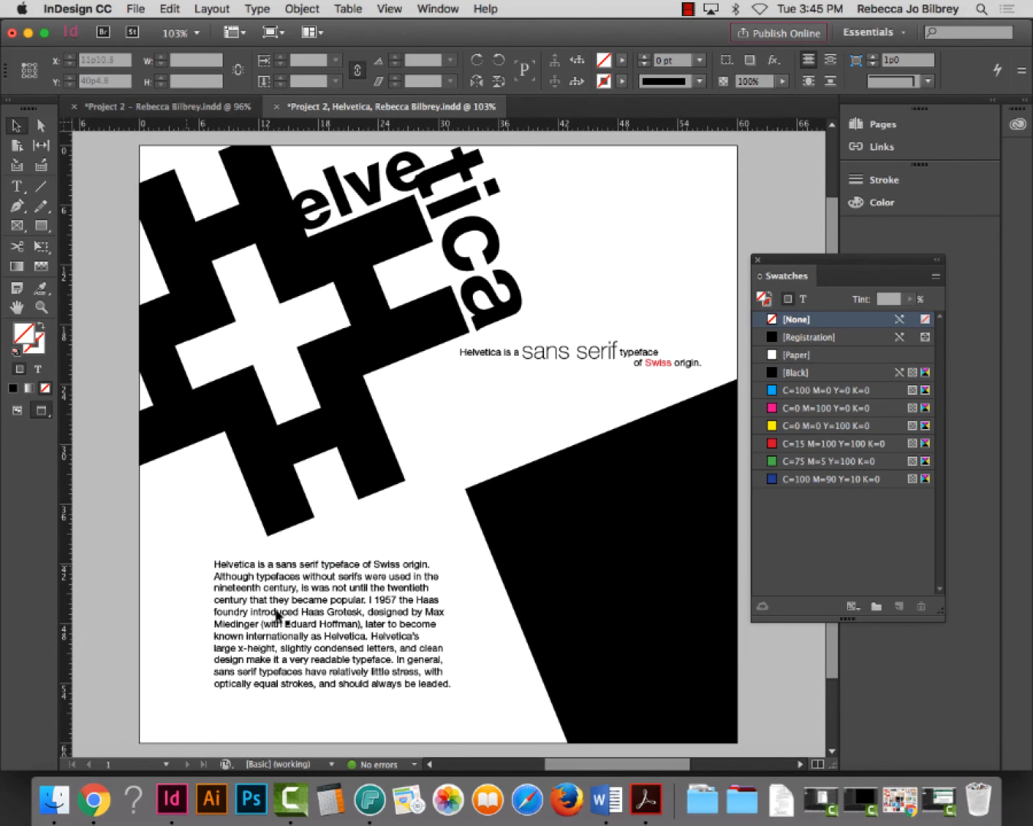
Select and copy the sentence 'Although typefaces without serifs … popular.' from the body paragraph
click(42, 310)
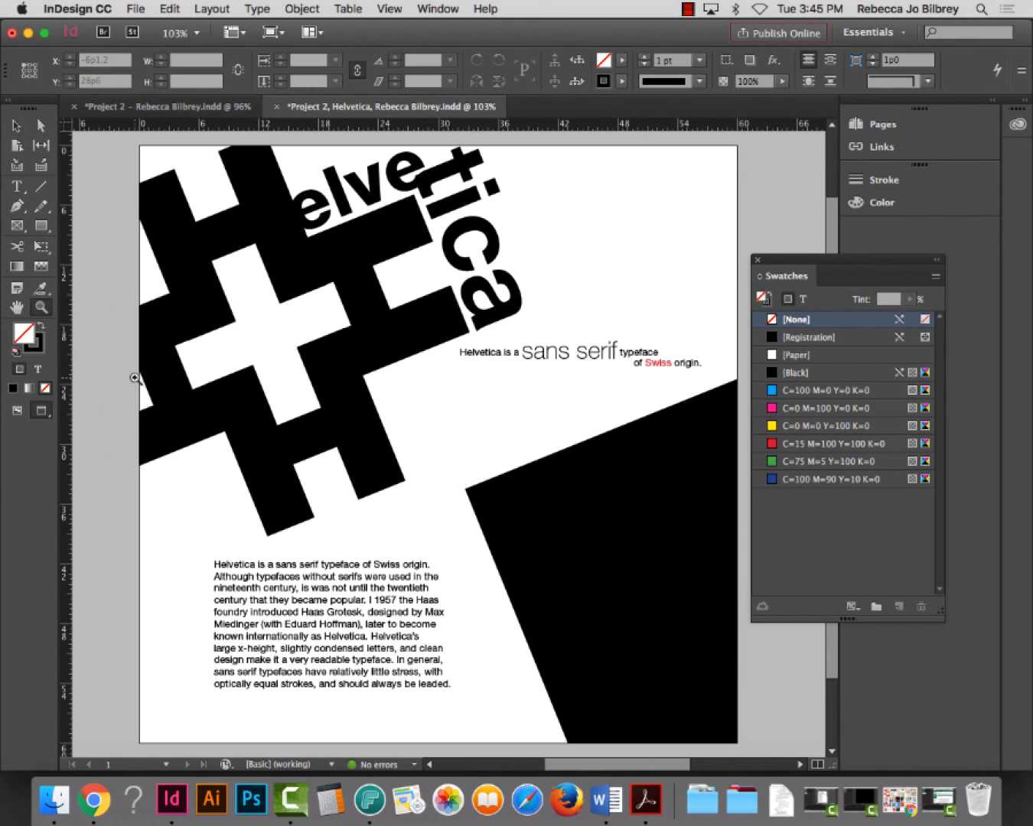
drag(188, 534, 464, 686)
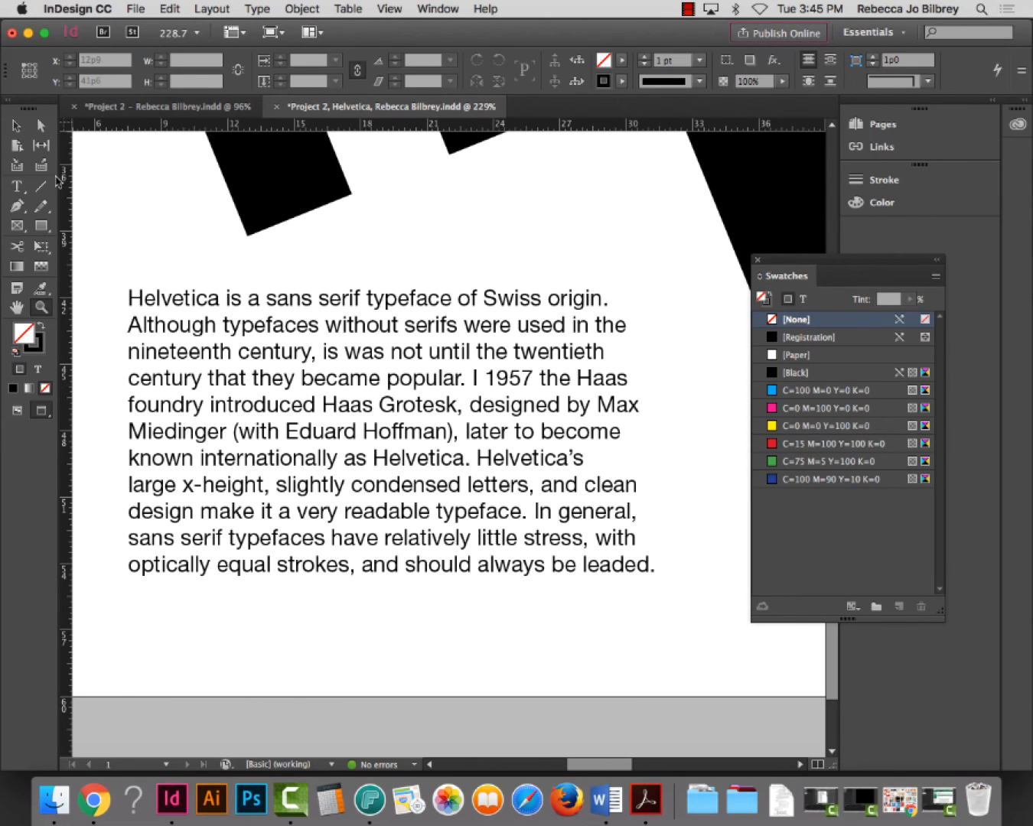
click(17, 185)
drag(126, 320, 466, 378)
key(super+c)
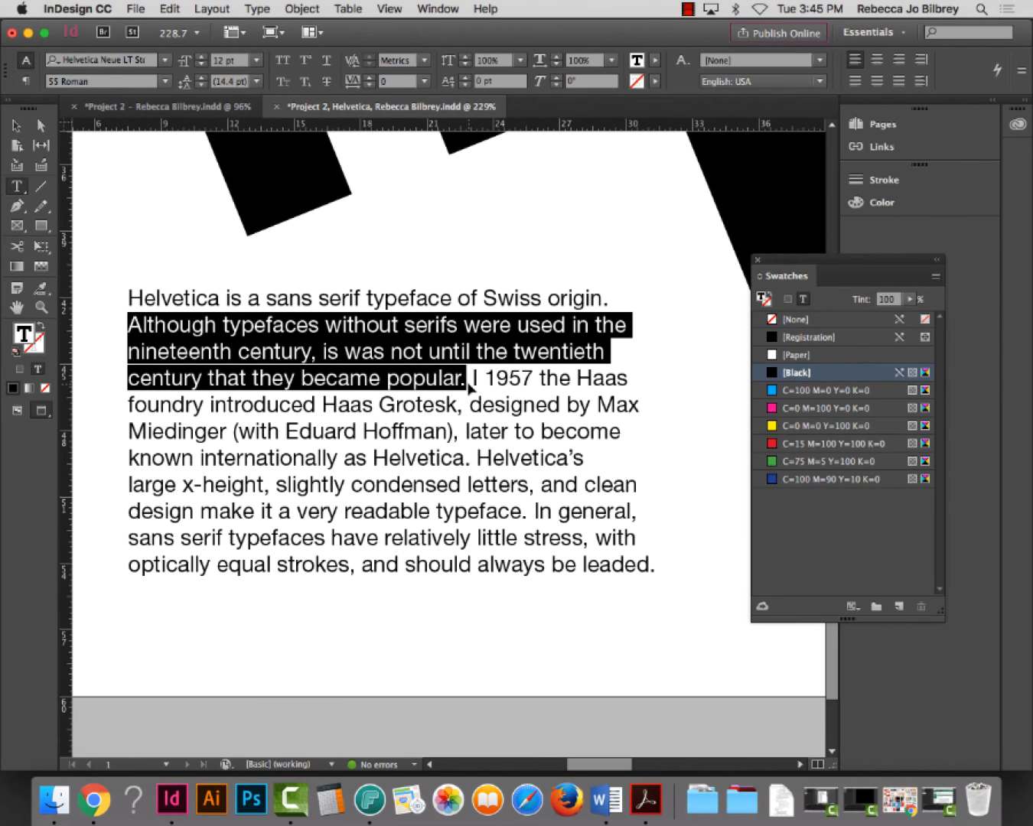
key(super+0)
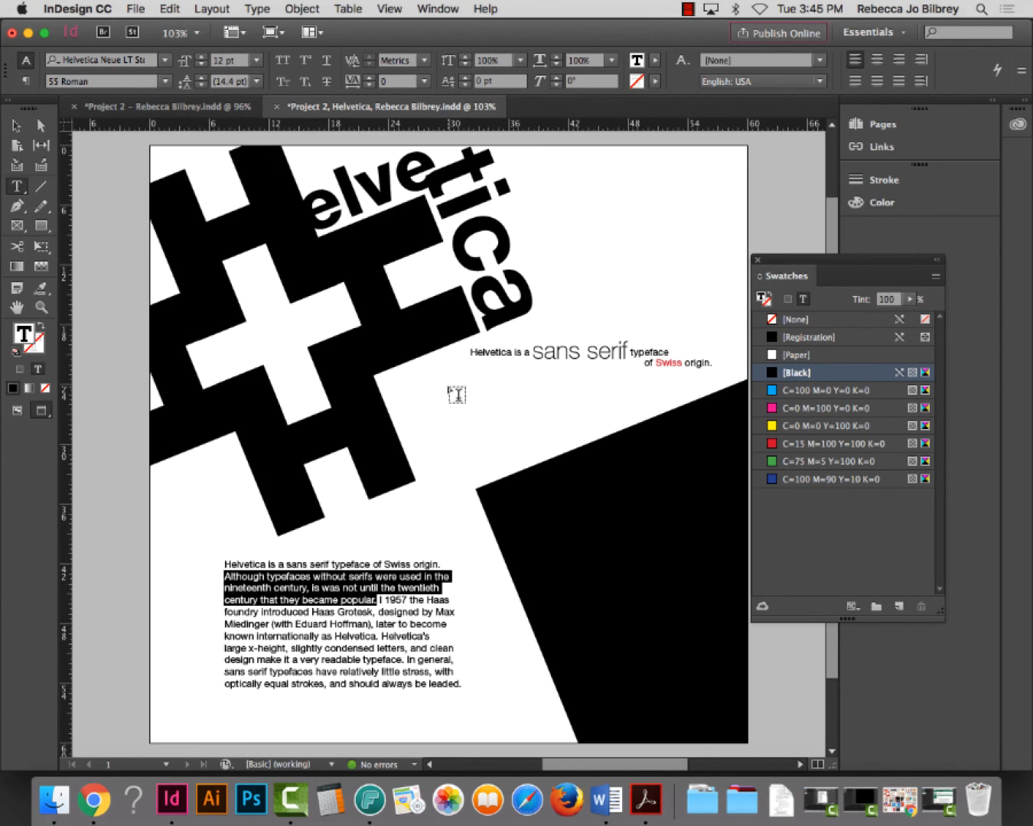
Paste the sentence into a new frame below the sans serif line, widened to three lines
drag(411, 385, 597, 429)
key(super+v)
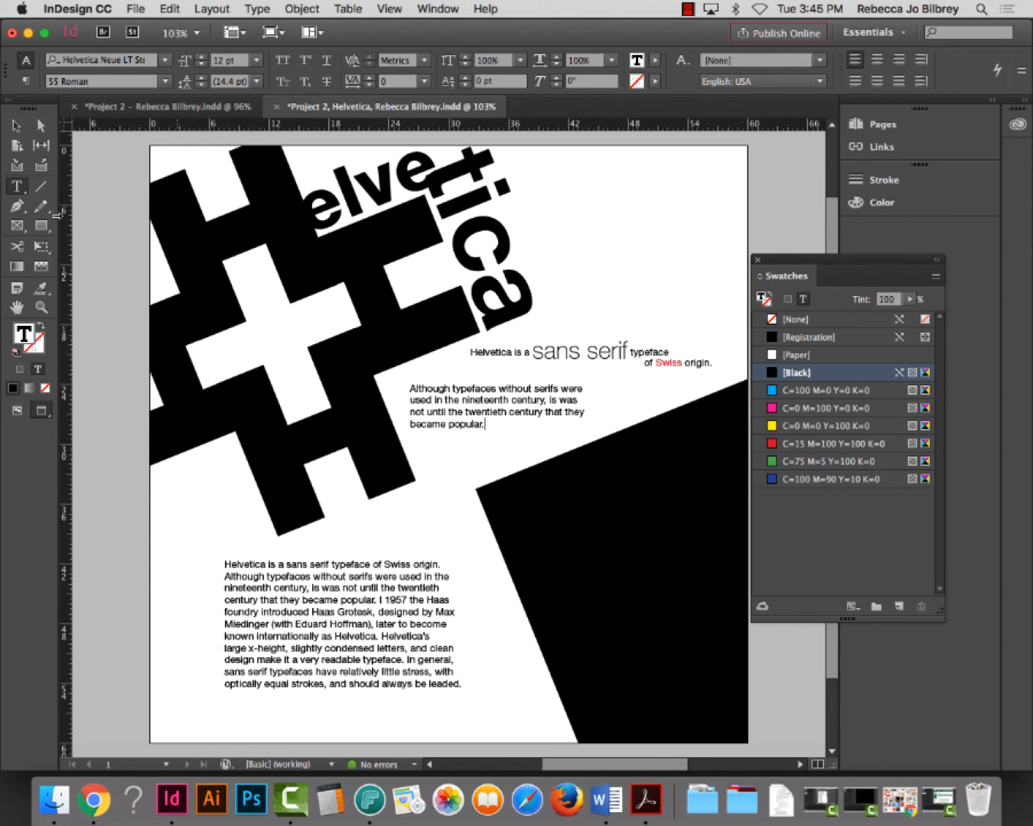
key(Escape)
scroll(83, 345, right, 1)
click(83, 344)
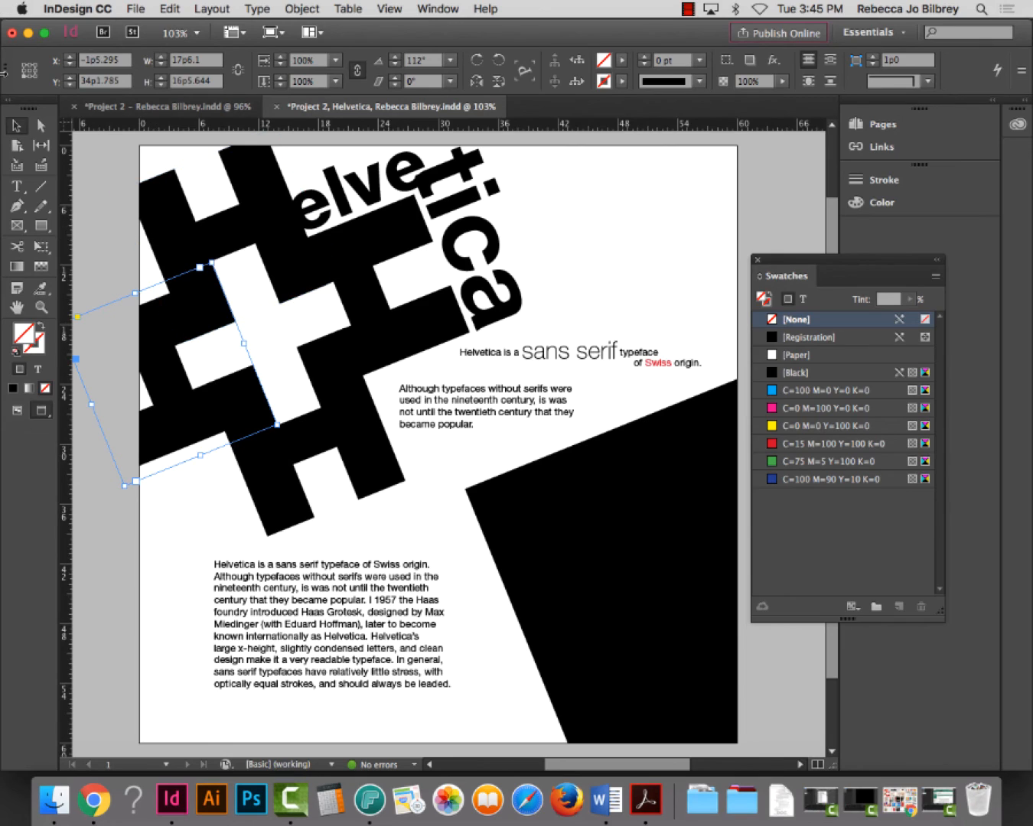
click(527, 413)
scroll(528, 414, right, 1)
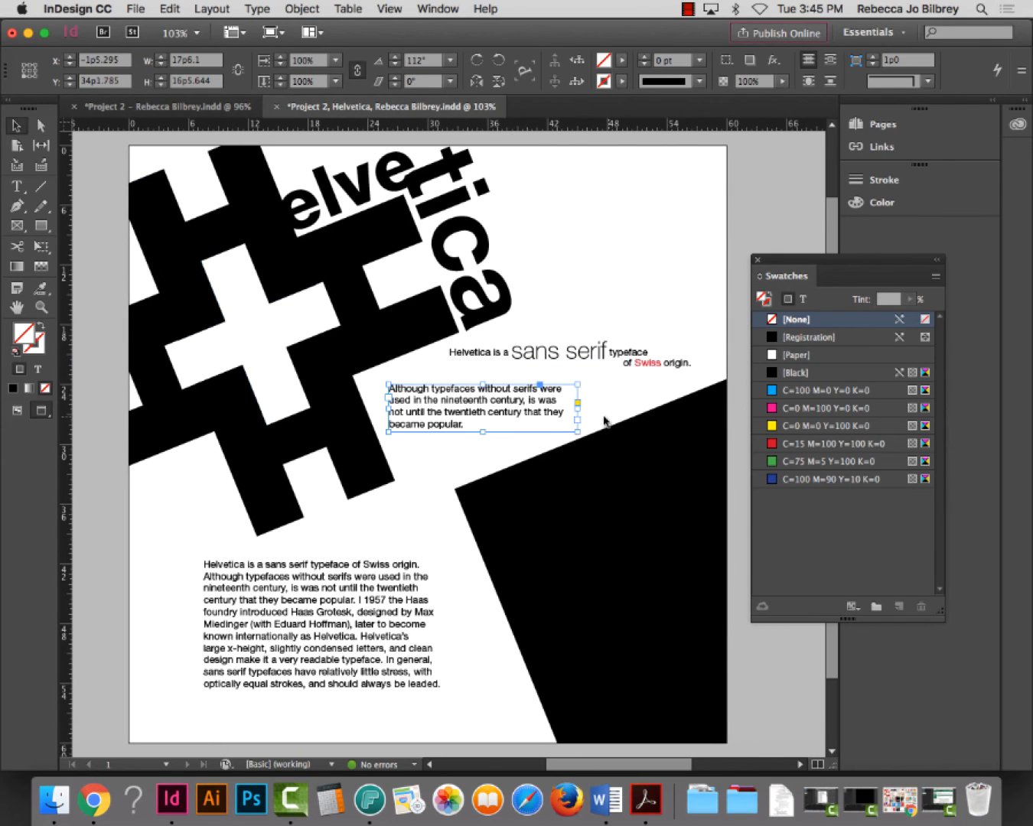
drag(577, 432, 607, 439)
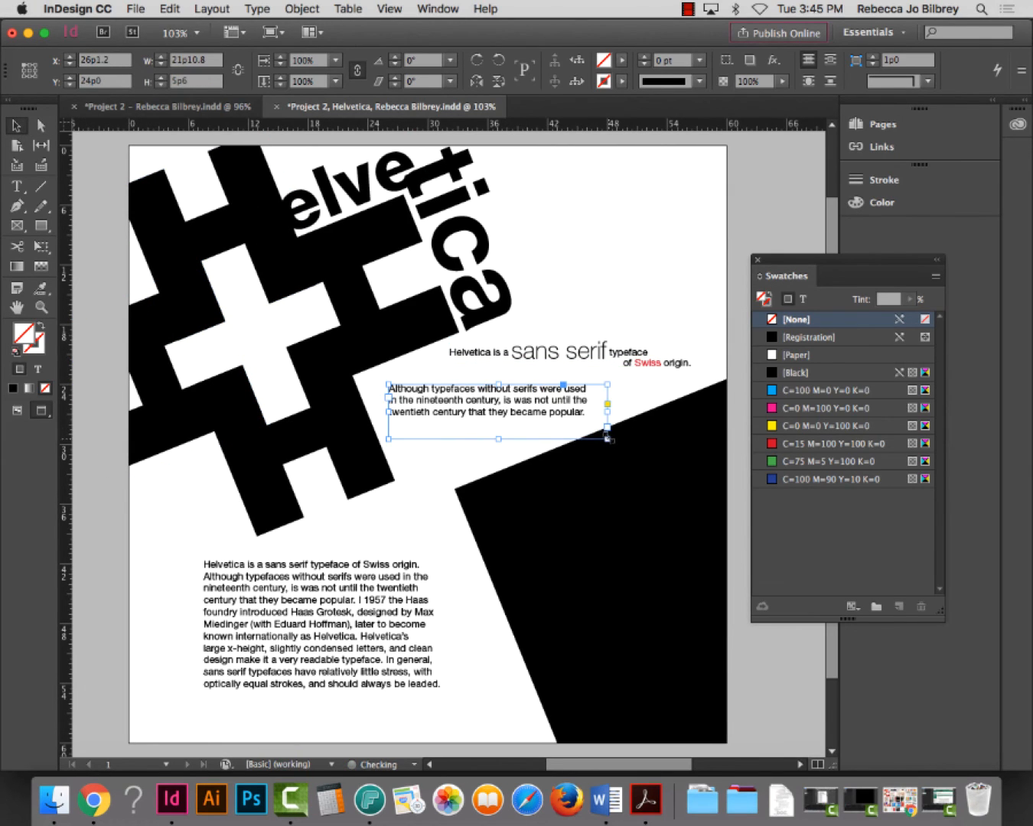
double_click(596, 394)
click(41, 306)
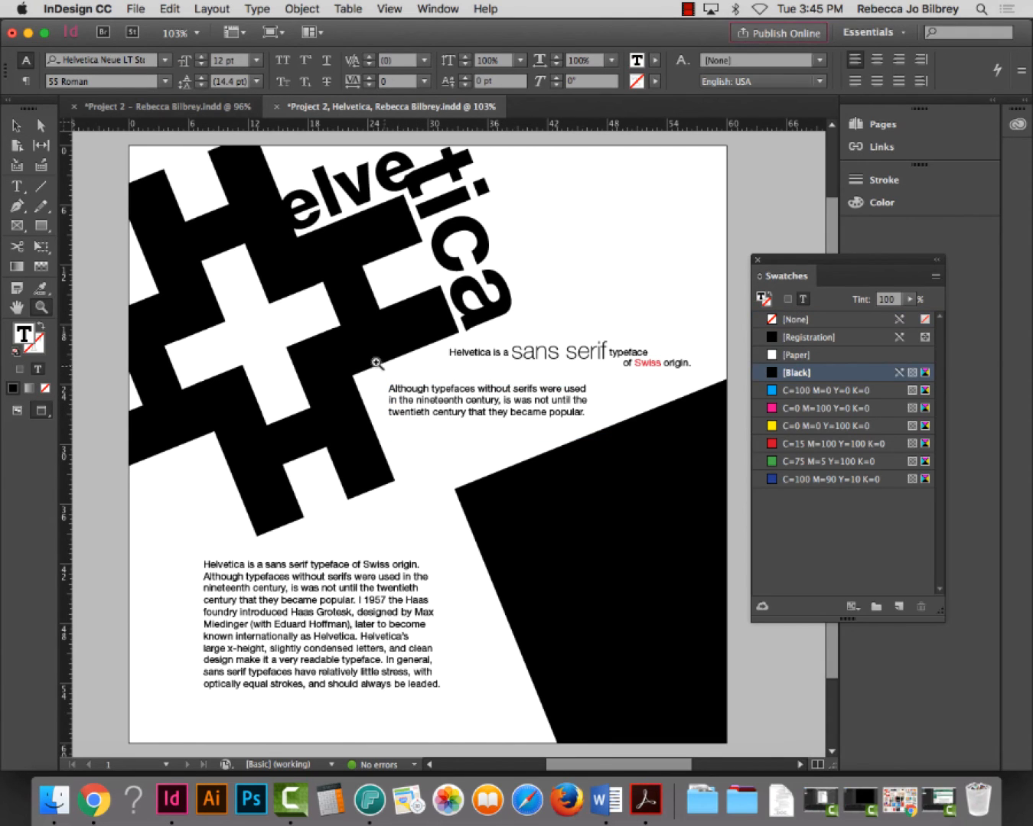
drag(358, 356, 652, 488)
Break the quote into three lines stepping rightward, widening the frame so 'popular.' fits
key(t)
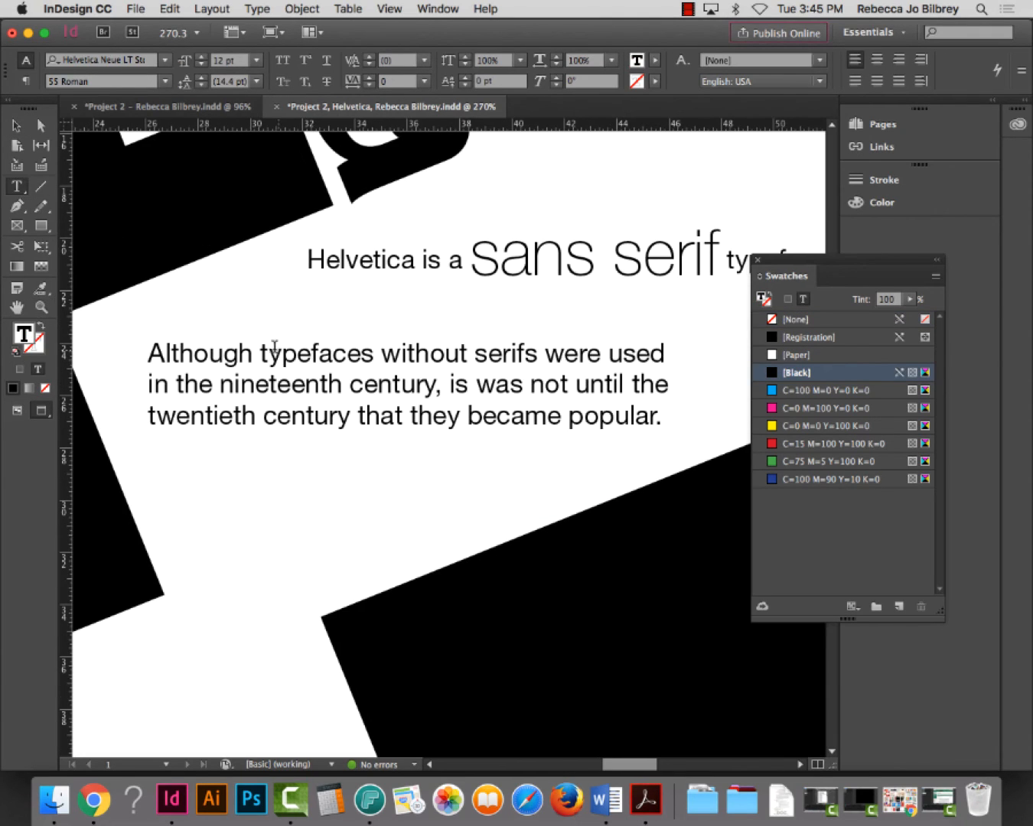
key(Right)
key(Return)
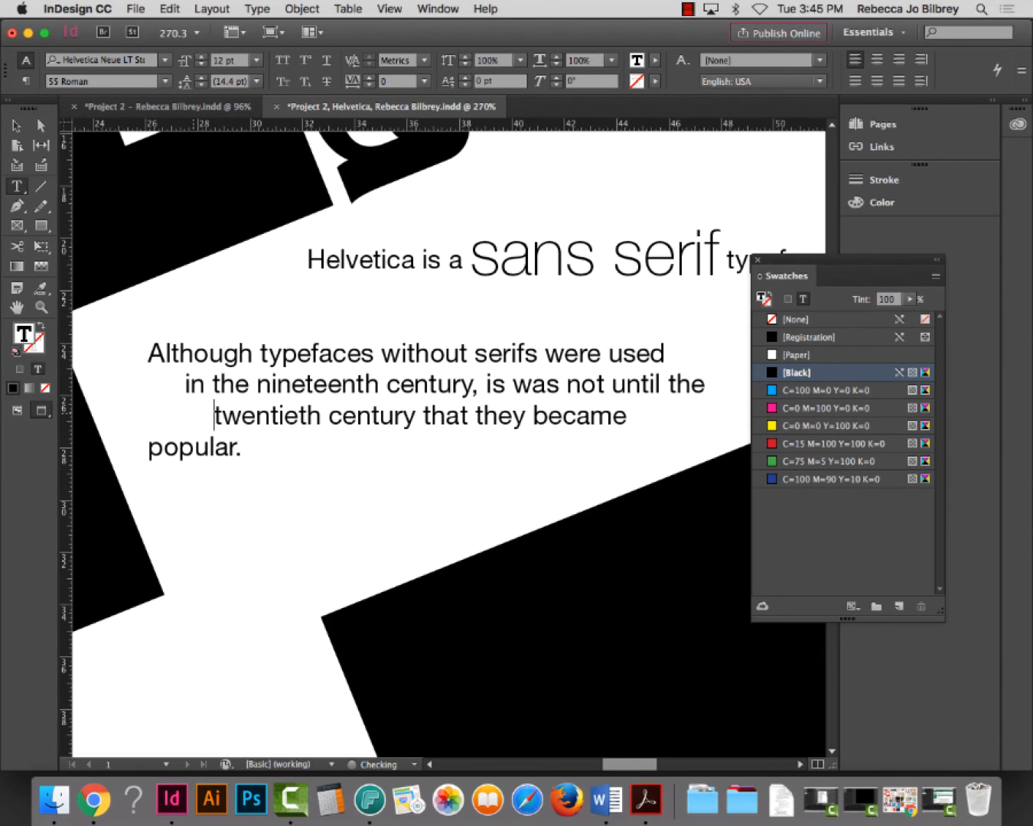
click(15, 126)
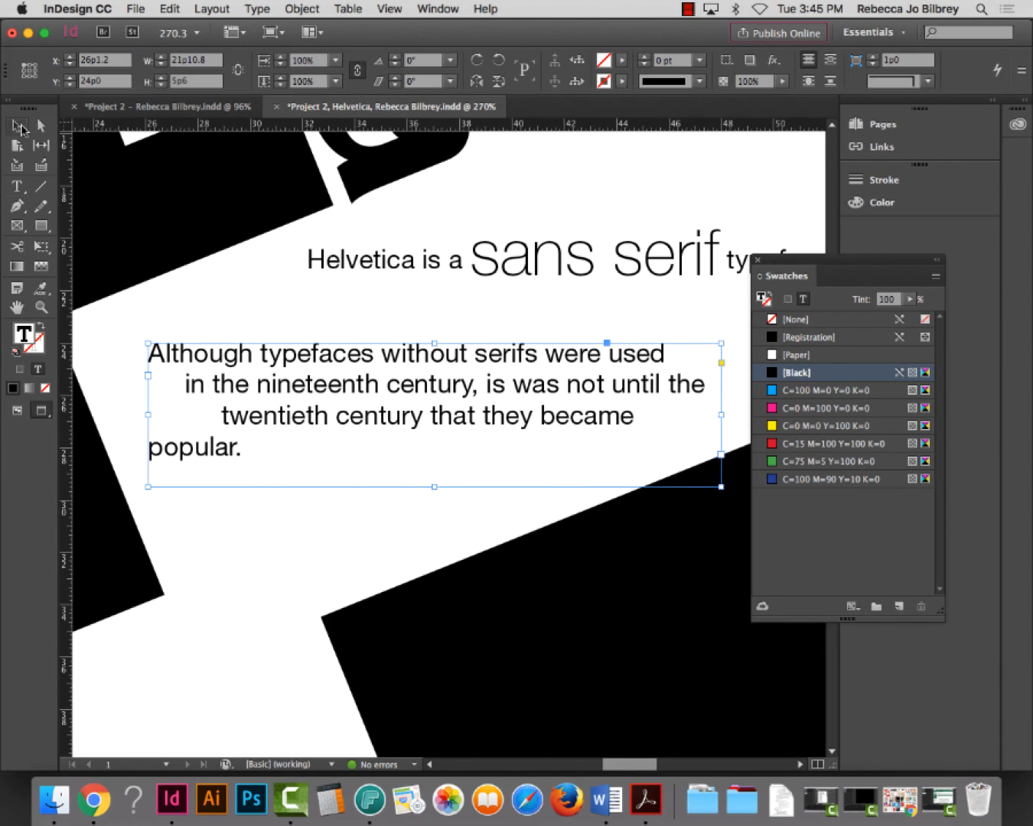
scroll(732, 458, up, 1)
drag(721, 426, 749, 430)
click(345, 581)
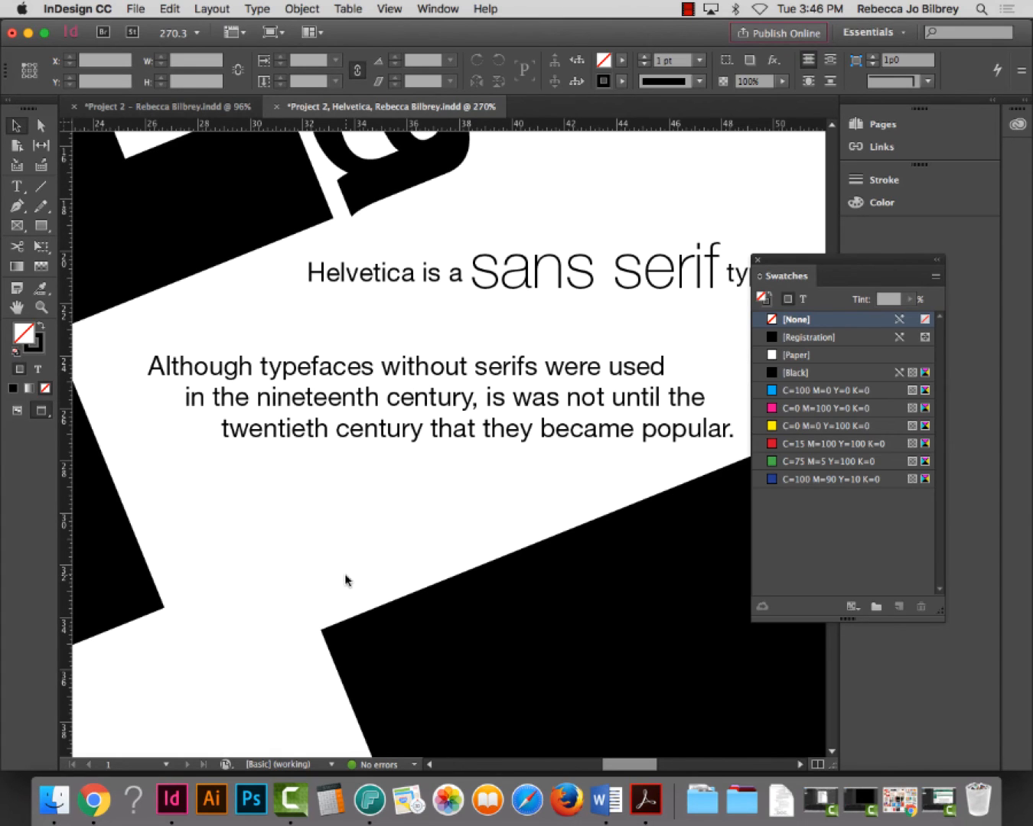
key(super+0)
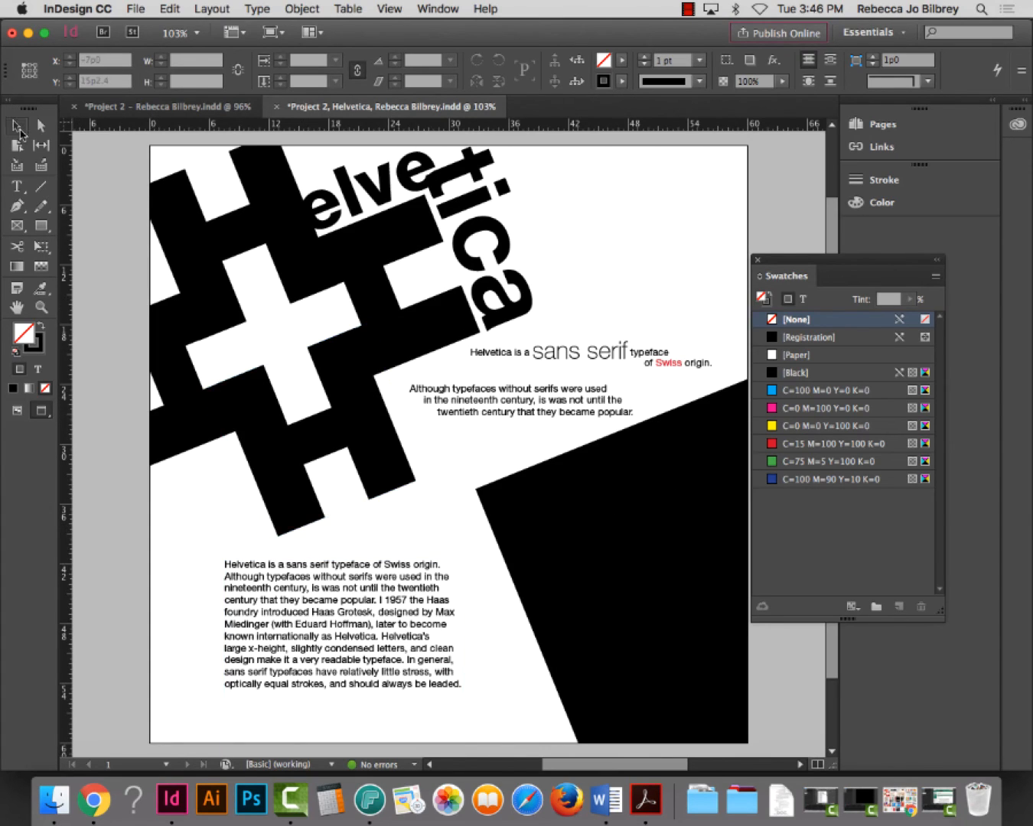
Nudge the stepped quote frame slightly down and to the right
click(19, 128)
click(534, 420)
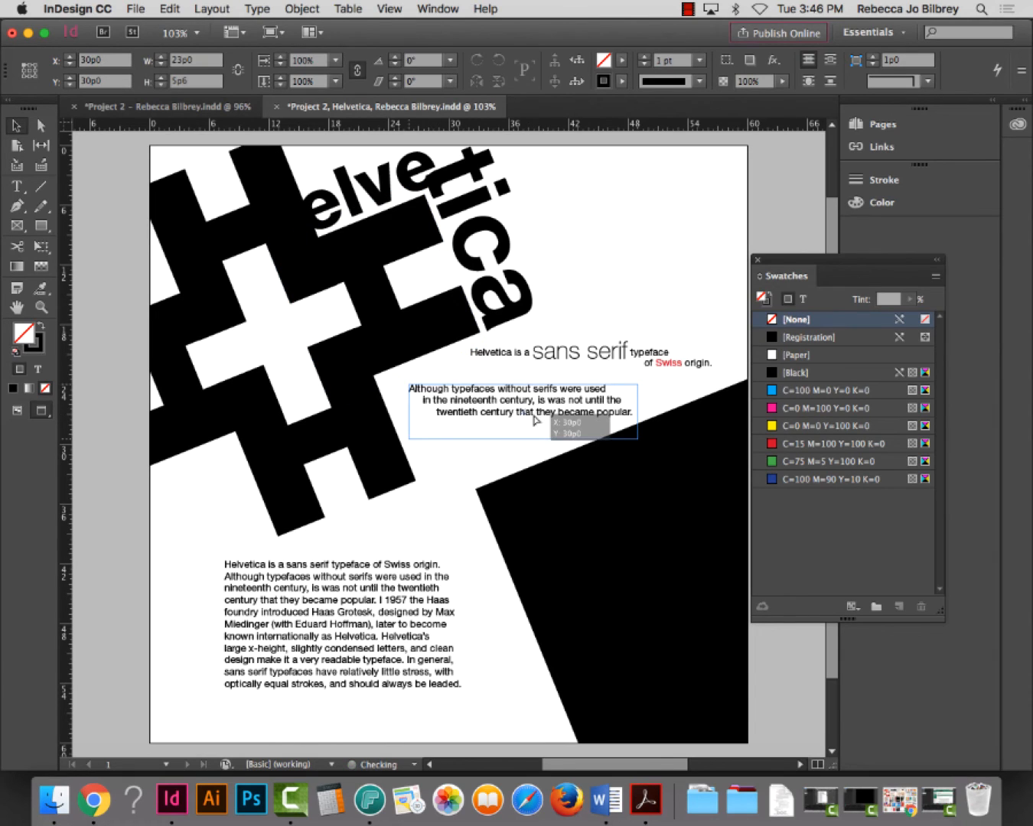
drag(535, 421, 570, 446)
Move the large black shape down toward the page's bottom-right corner
click(600, 551)
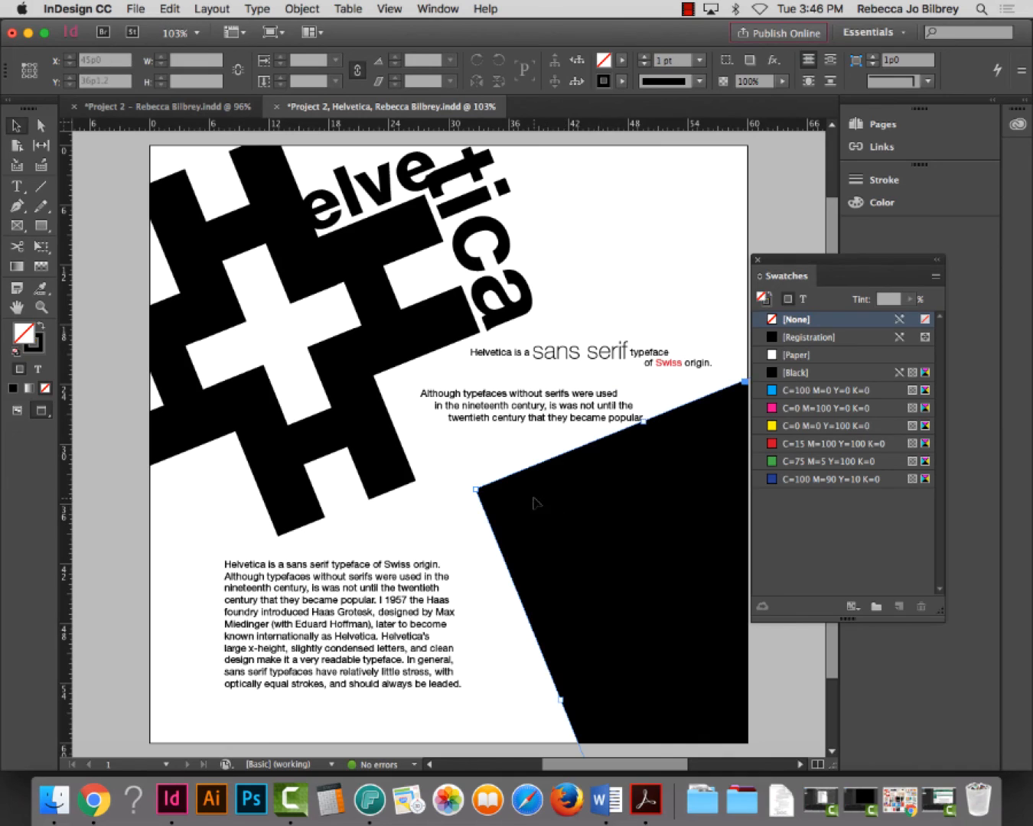
drag(534, 497, 703, 606)
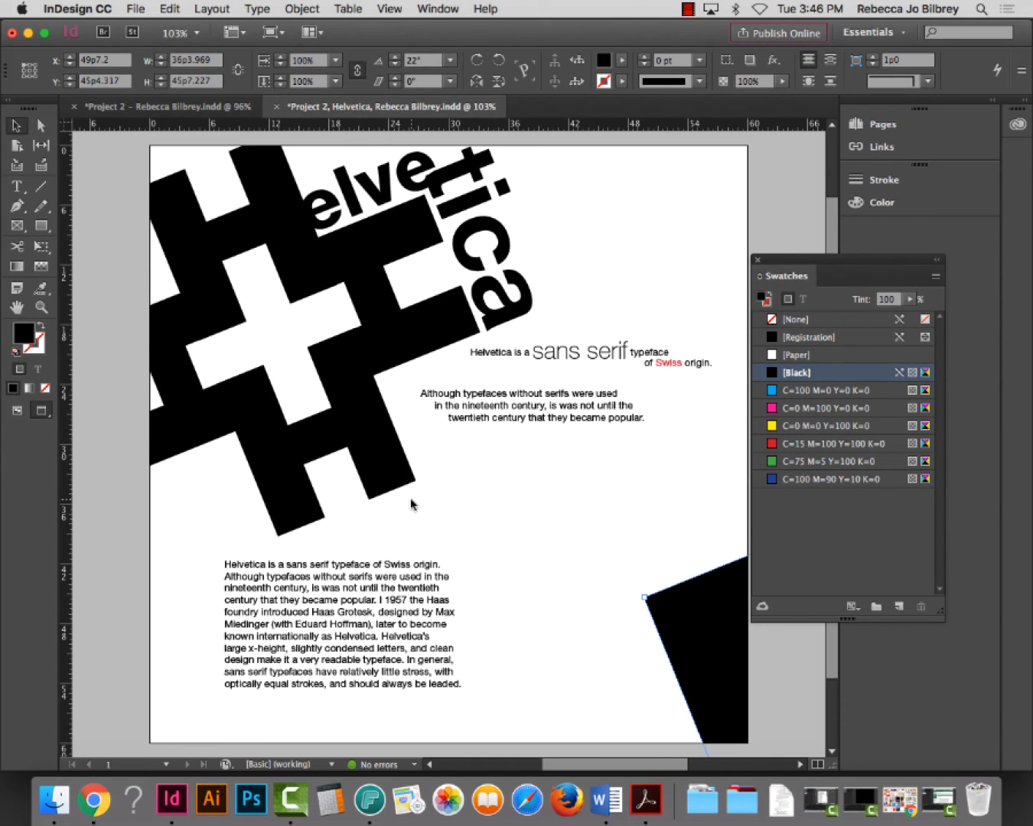
click(489, 413)
scroll(498, 408, right, 1)
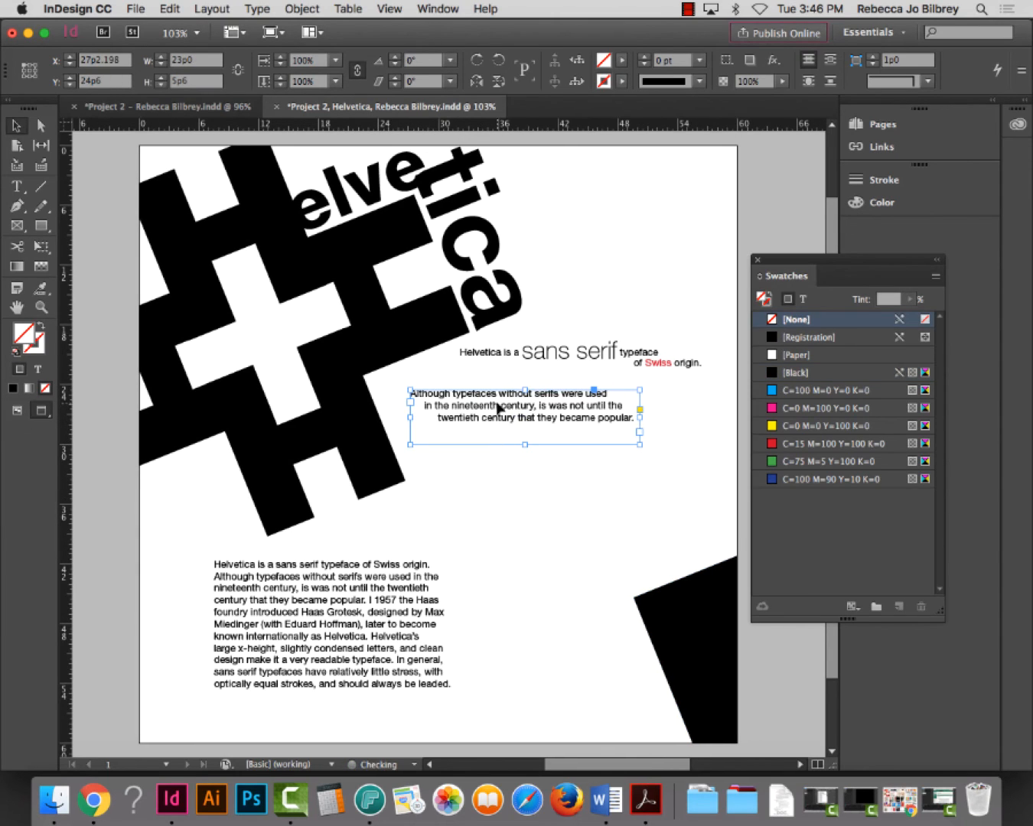
click(41, 306)
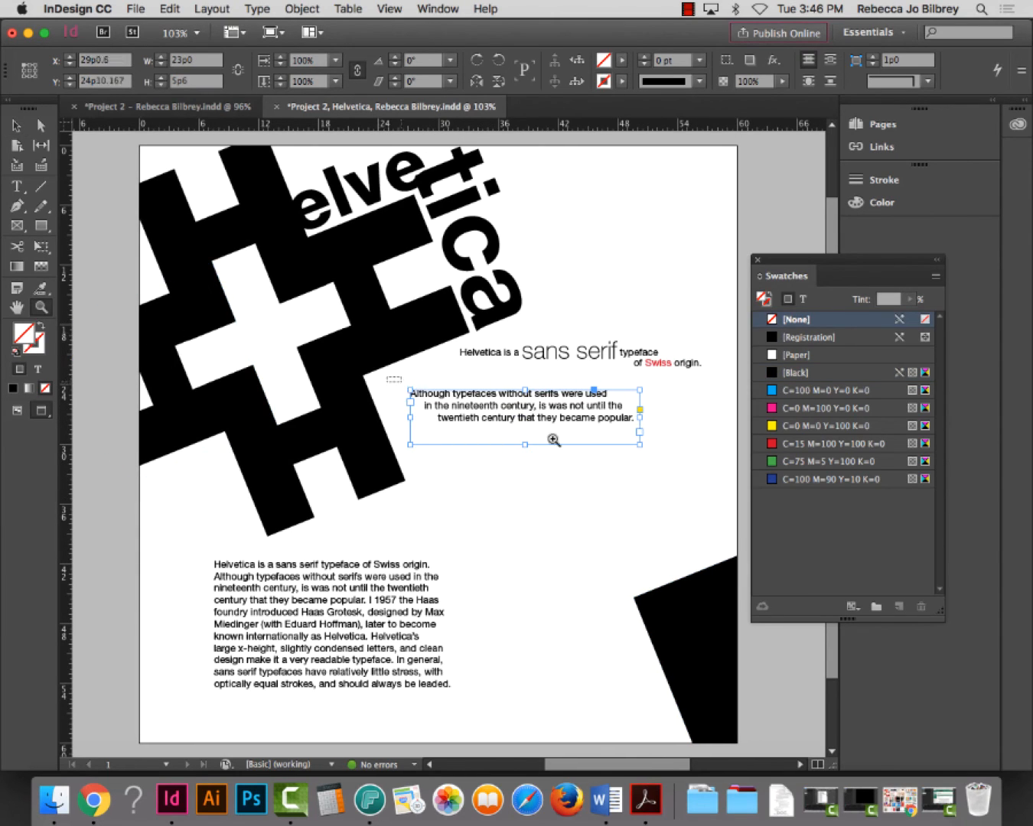
click(554, 440)
Restyle the quote text, trying 56 Italic and then Helvetica 45 Light
key(t)
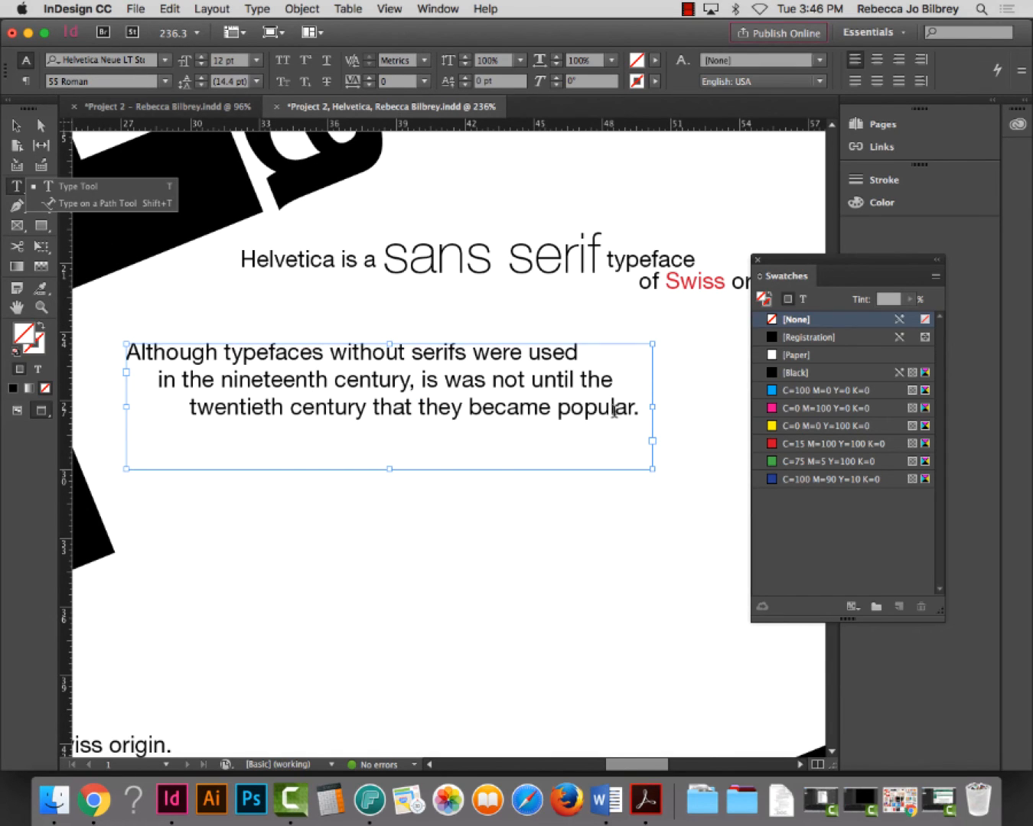
click(613, 413)
key(super+a)
key(super+shift+i)
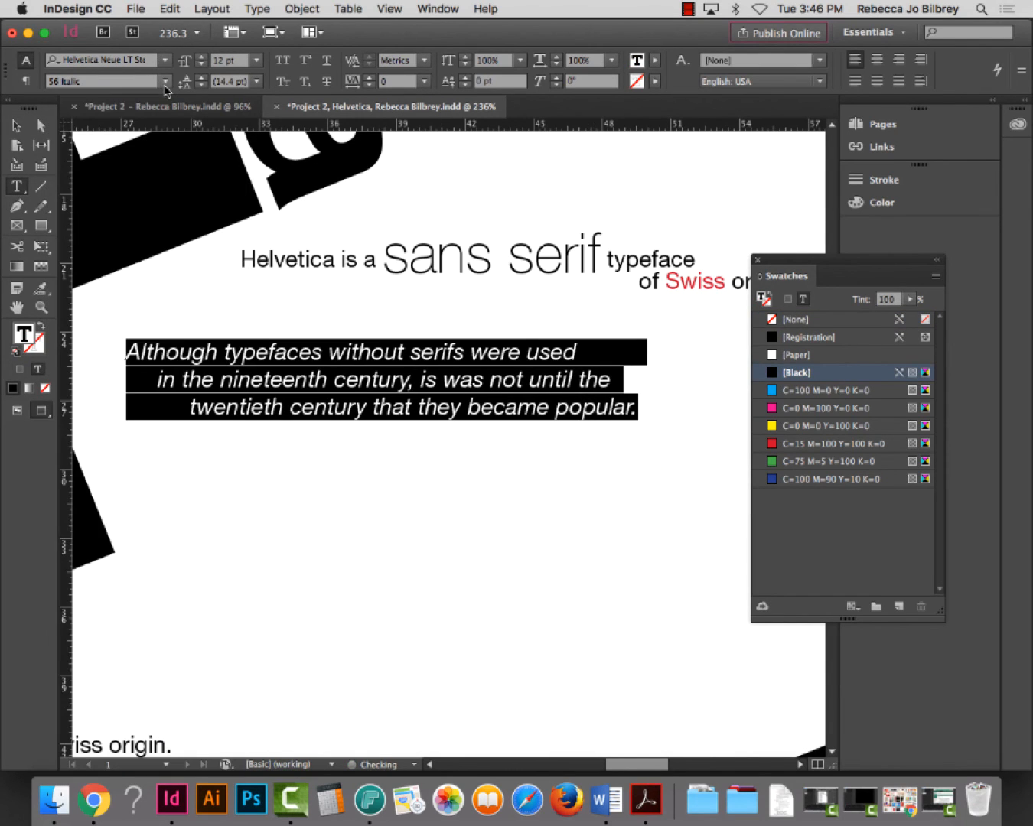
click(166, 82)
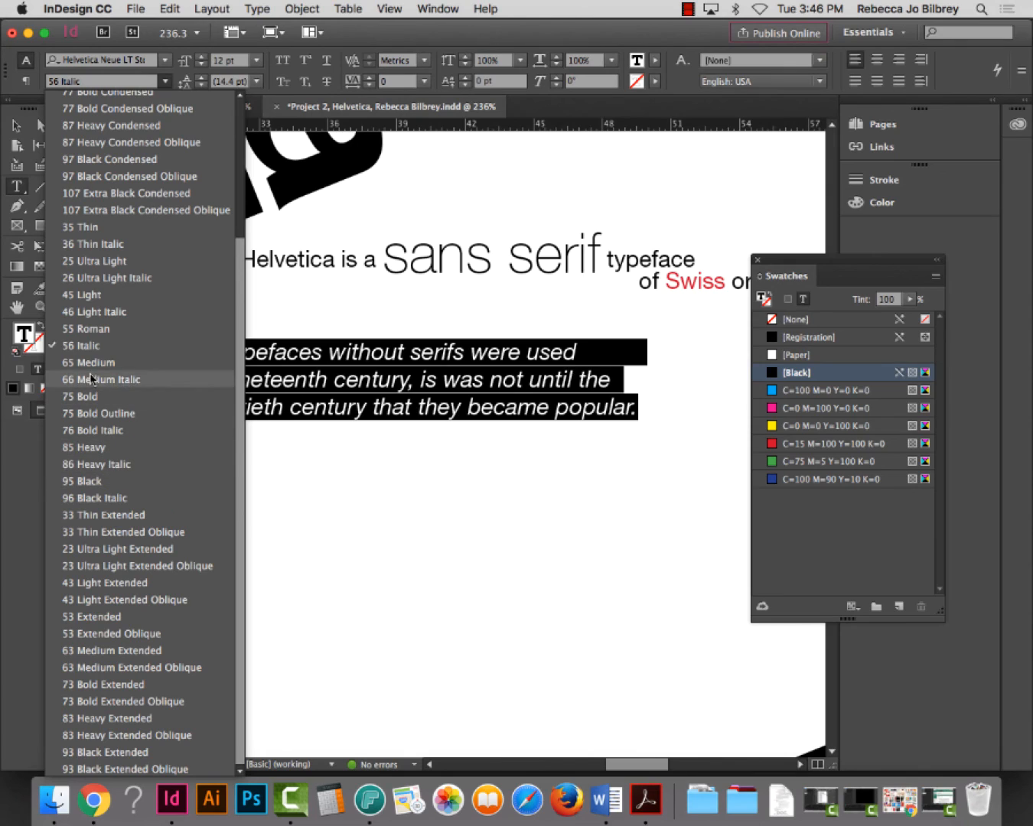
click(87, 296)
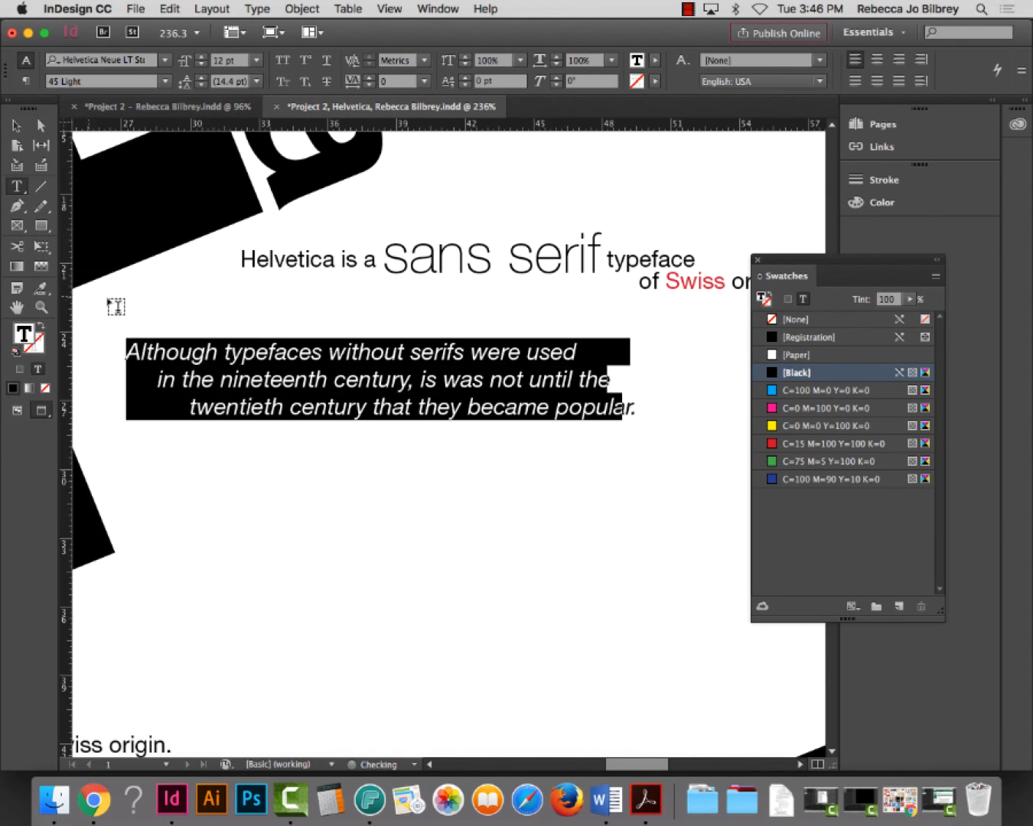
click(15, 125)
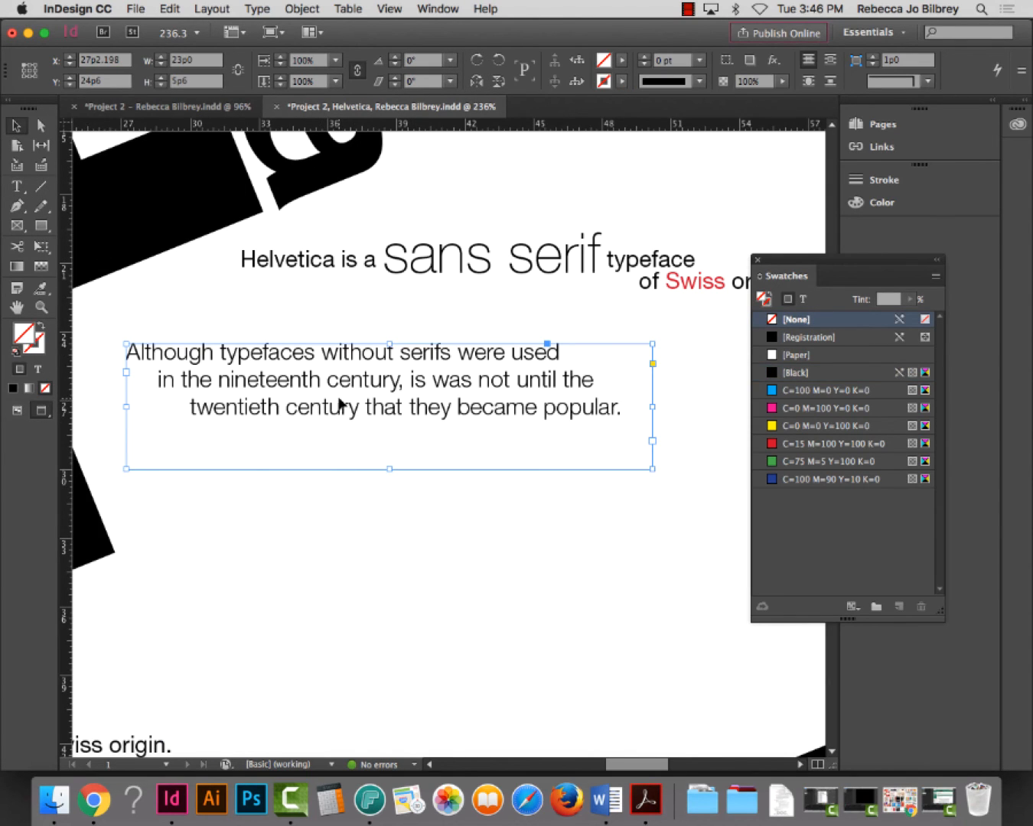
key(super+0)
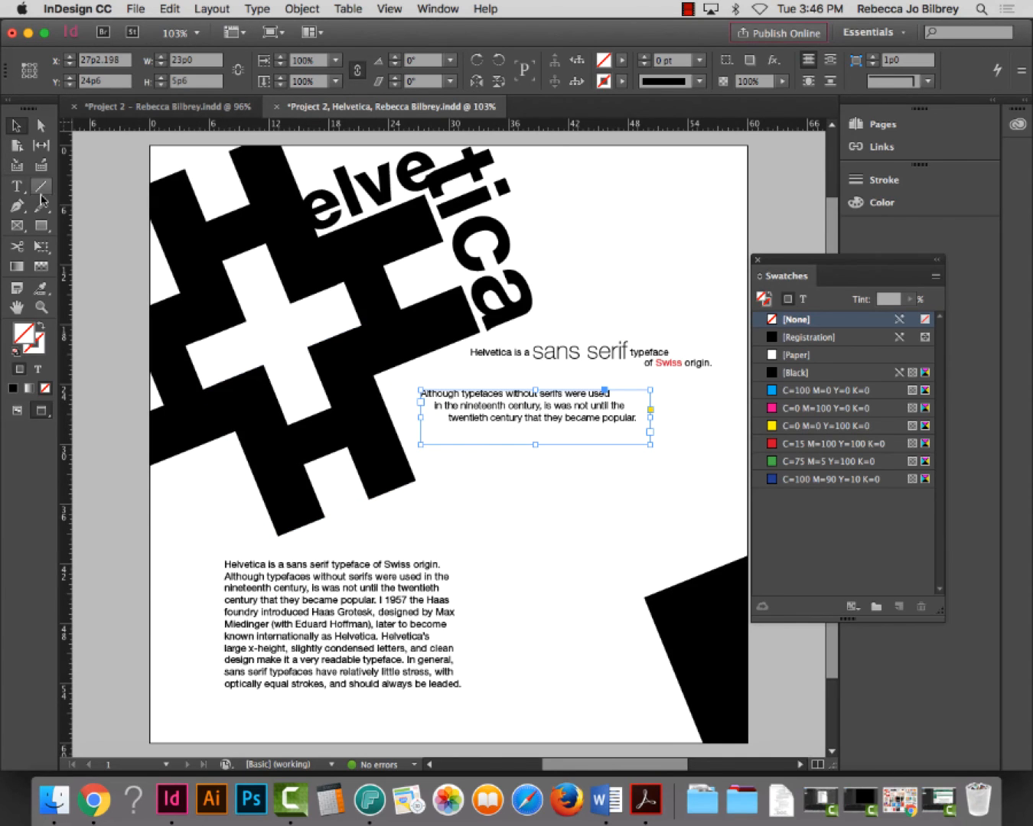
Change all the quote text to 25 Ultra Light
key(z)
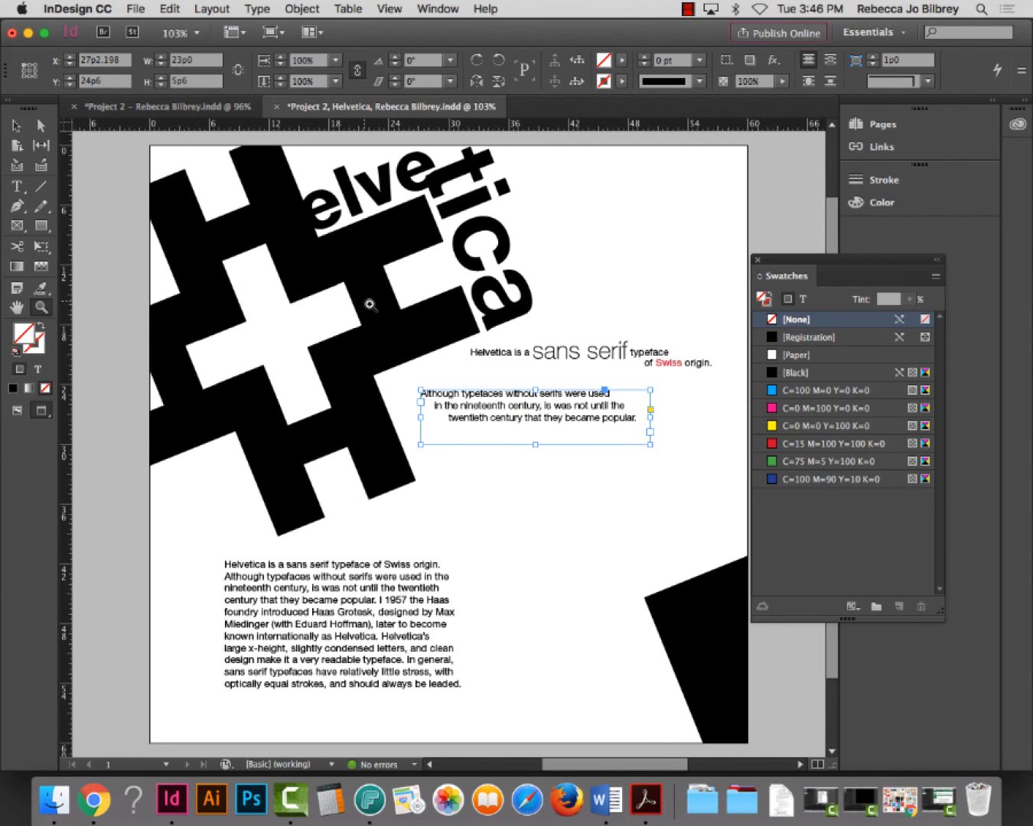
drag(370, 304, 742, 525)
key(t)
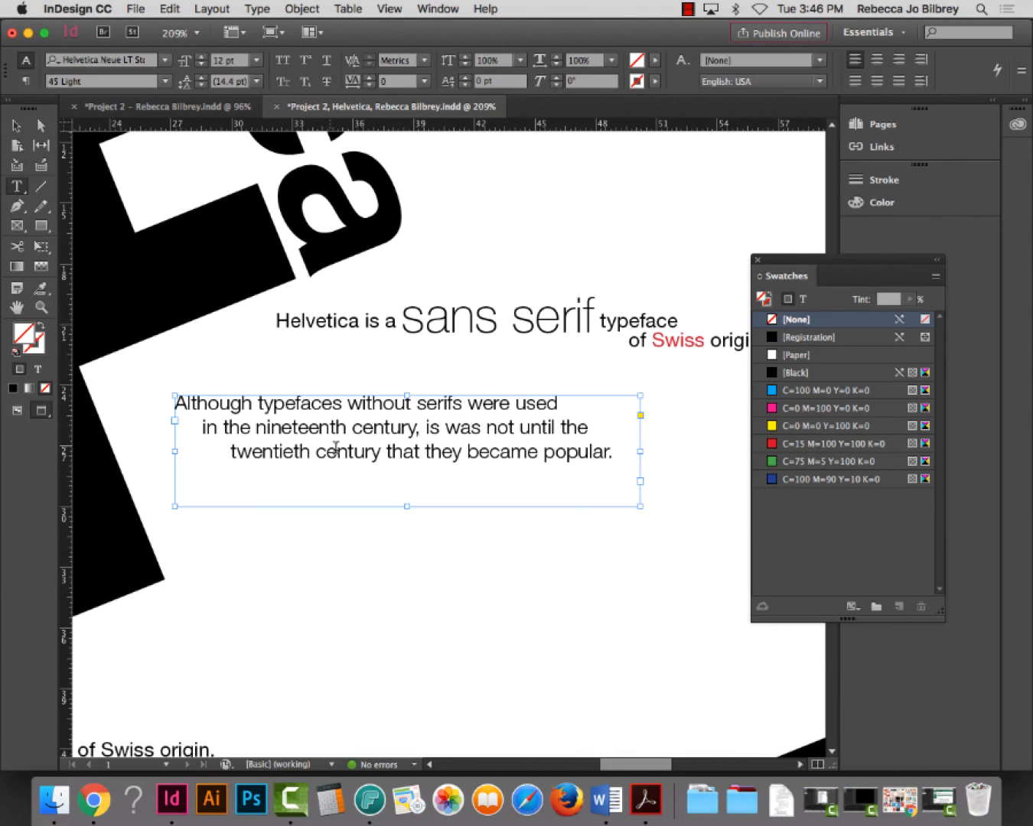
click(335, 448)
key(super+a)
click(166, 81)
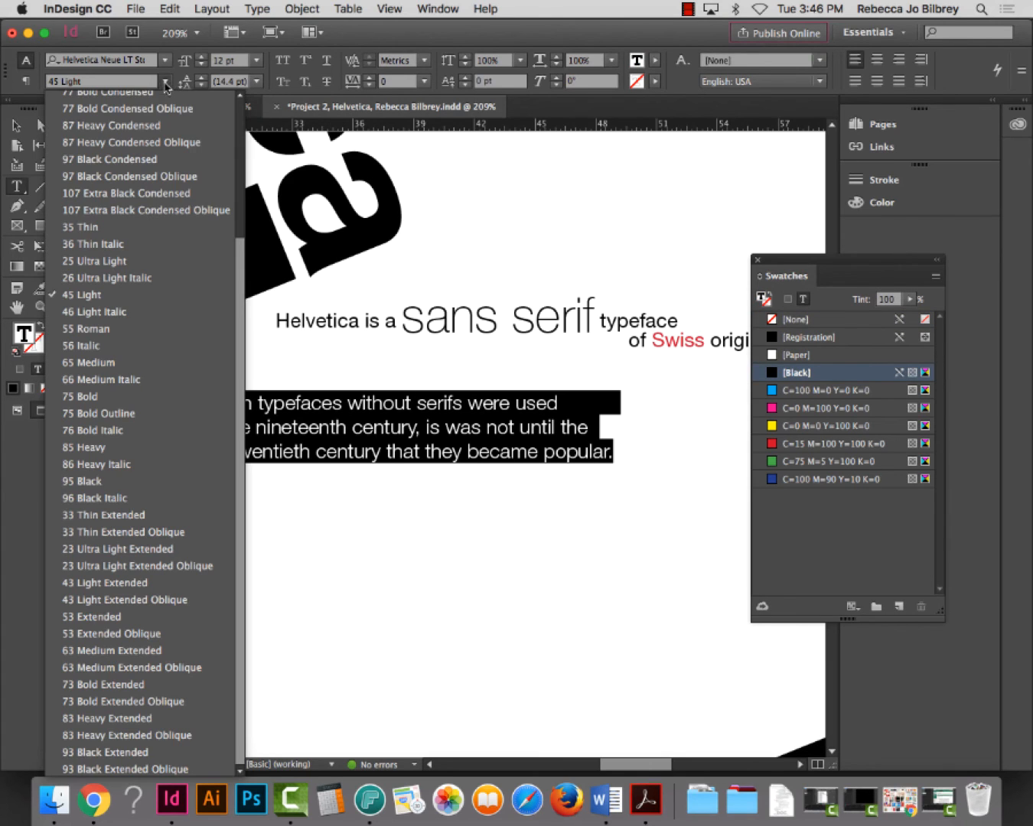
click(88, 261)
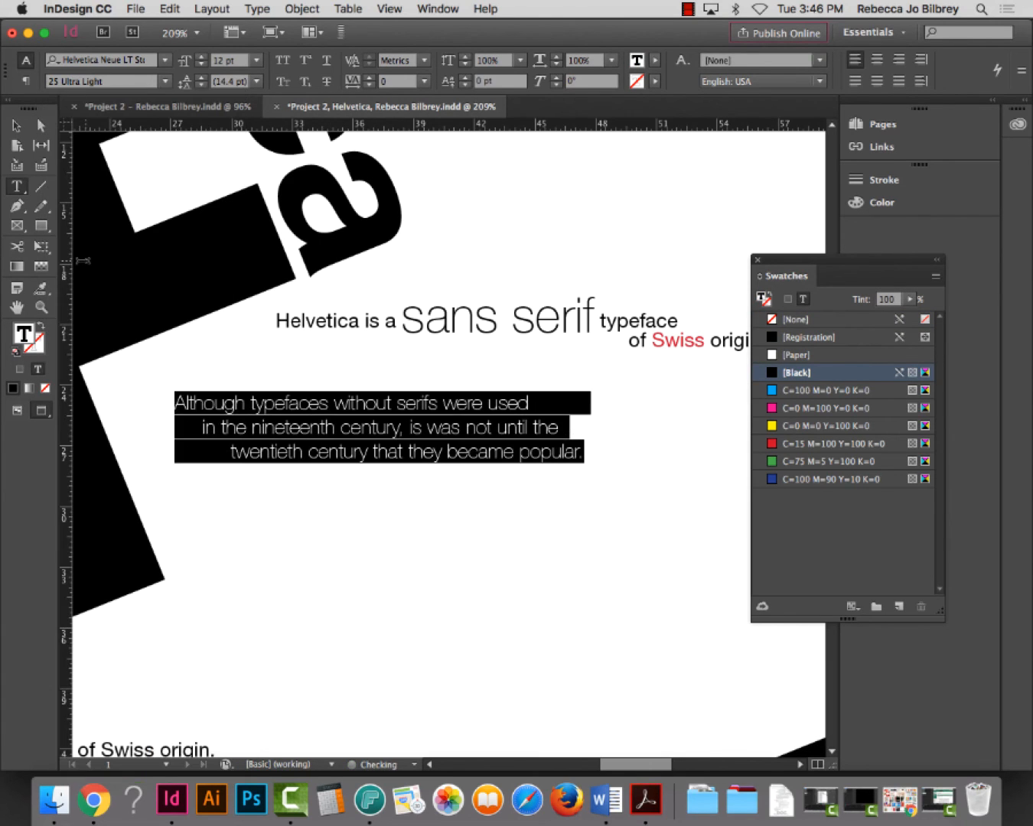
key(Escape)
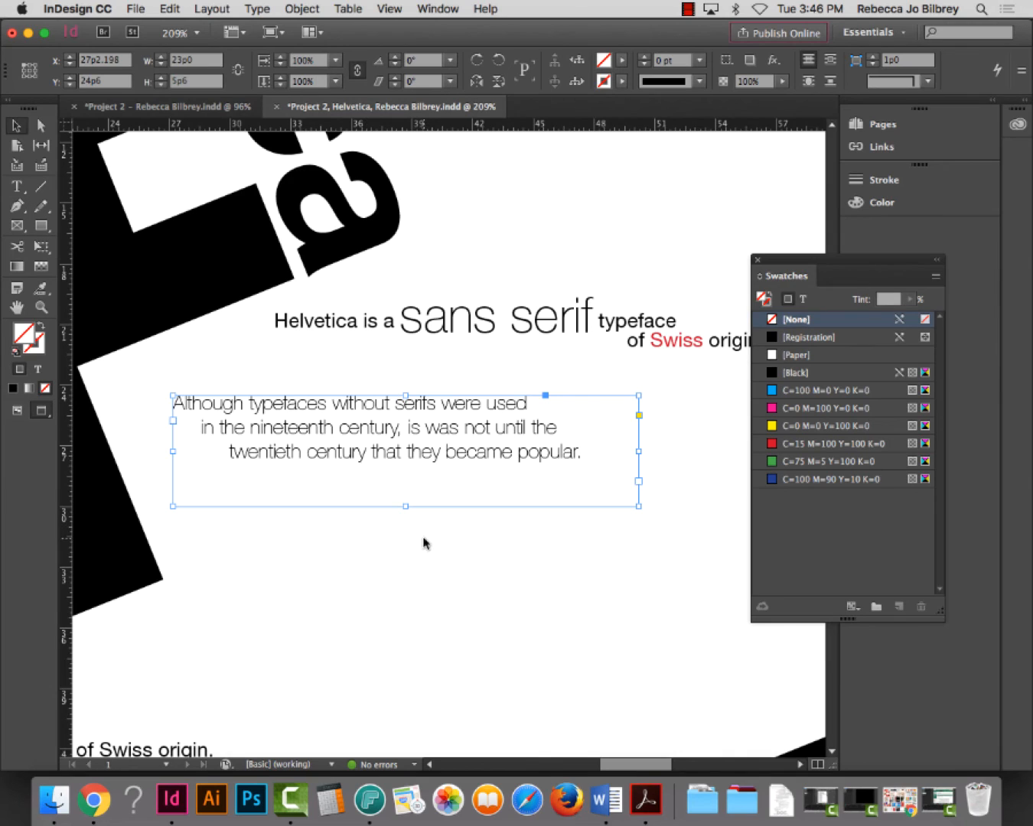
Reposition the quote frame just beneath the Helvetica heading
drag(391, 454, 452, 456)
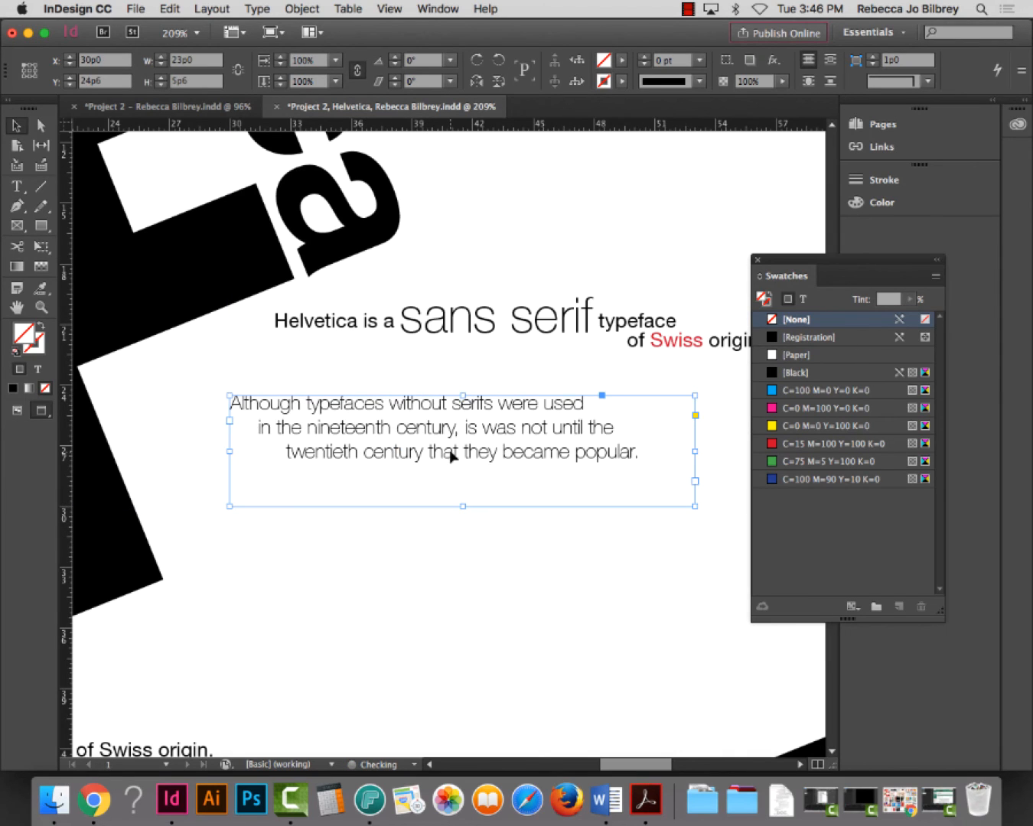
key(super+0)
click(542, 581)
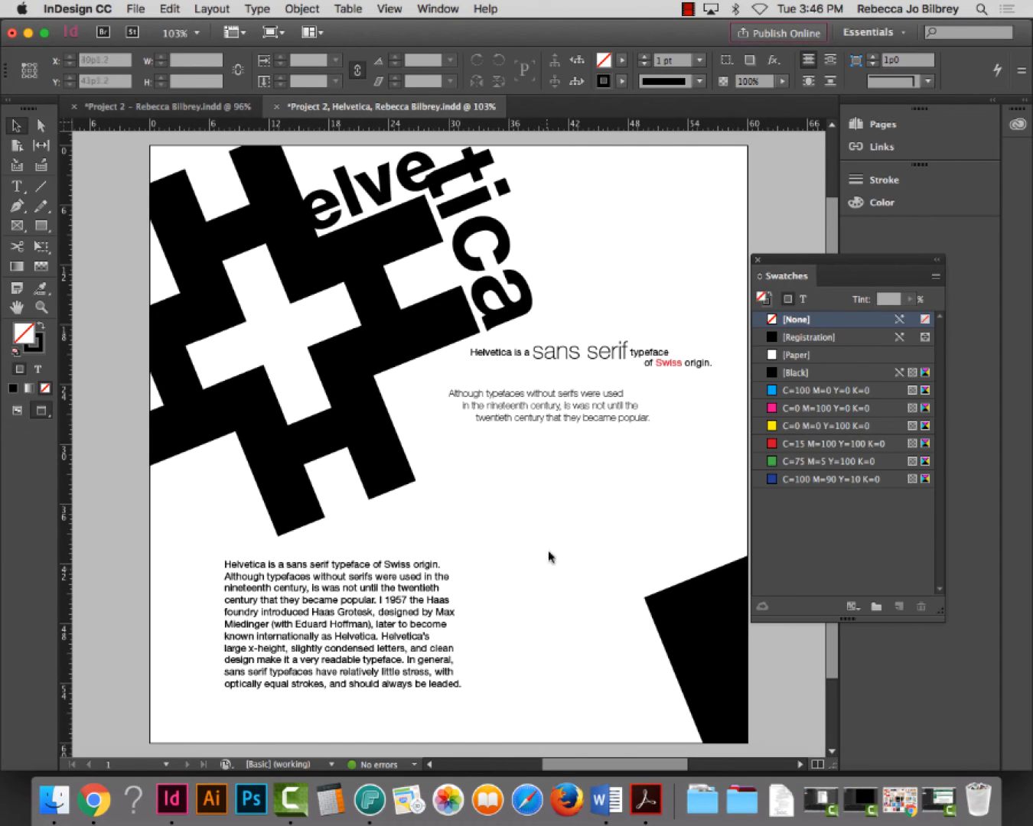
drag(546, 420, 521, 418)
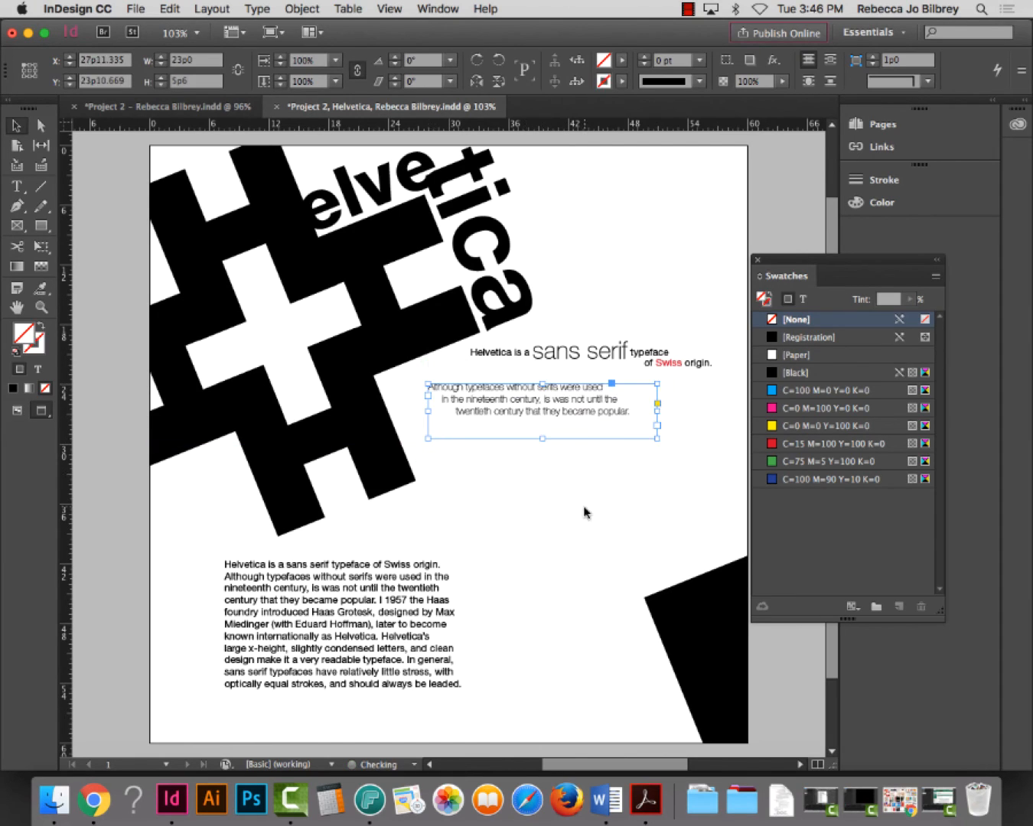
click(573, 511)
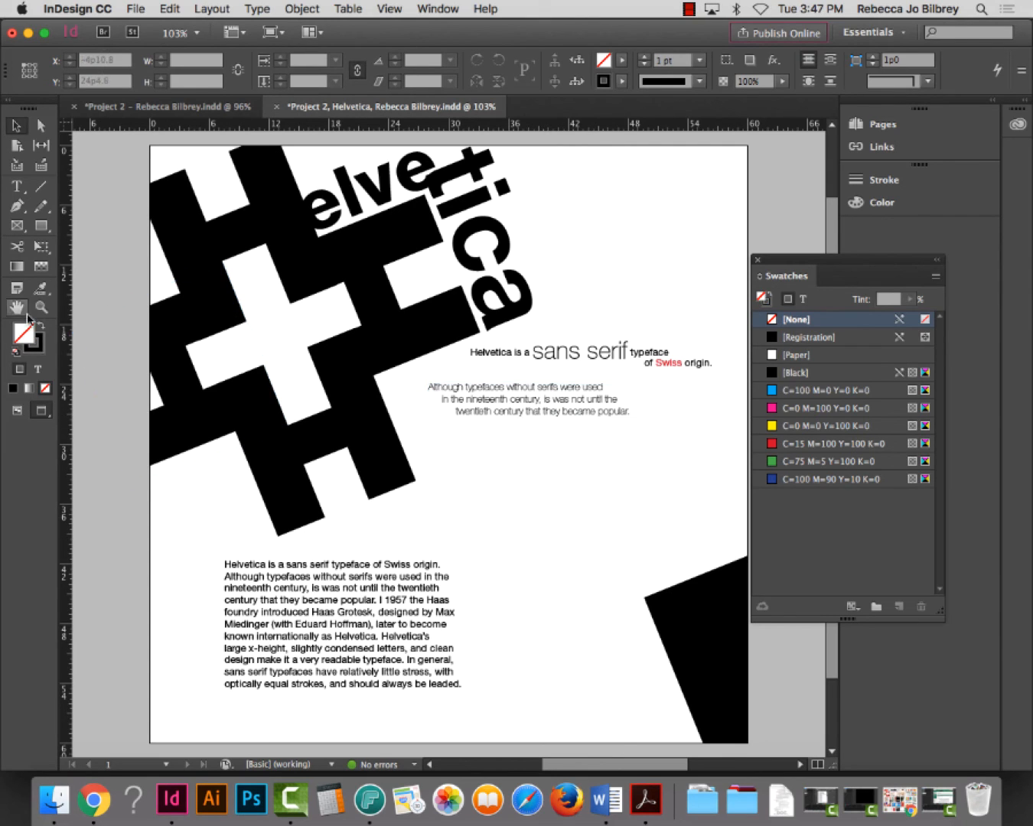
Scale the Ultra Light quote frame and its text down, then fit the whole page in view
key(z)
drag(383, 271, 817, 549)
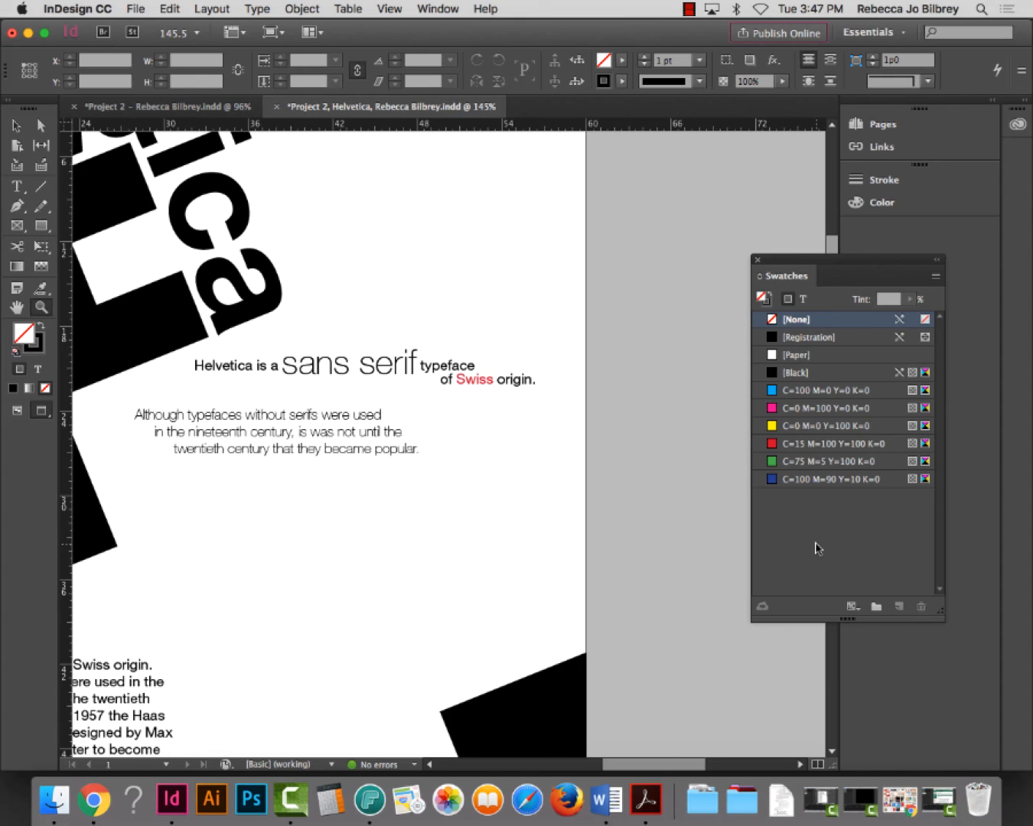
drag(125, 278, 584, 583)
click(16, 125)
click(473, 442)
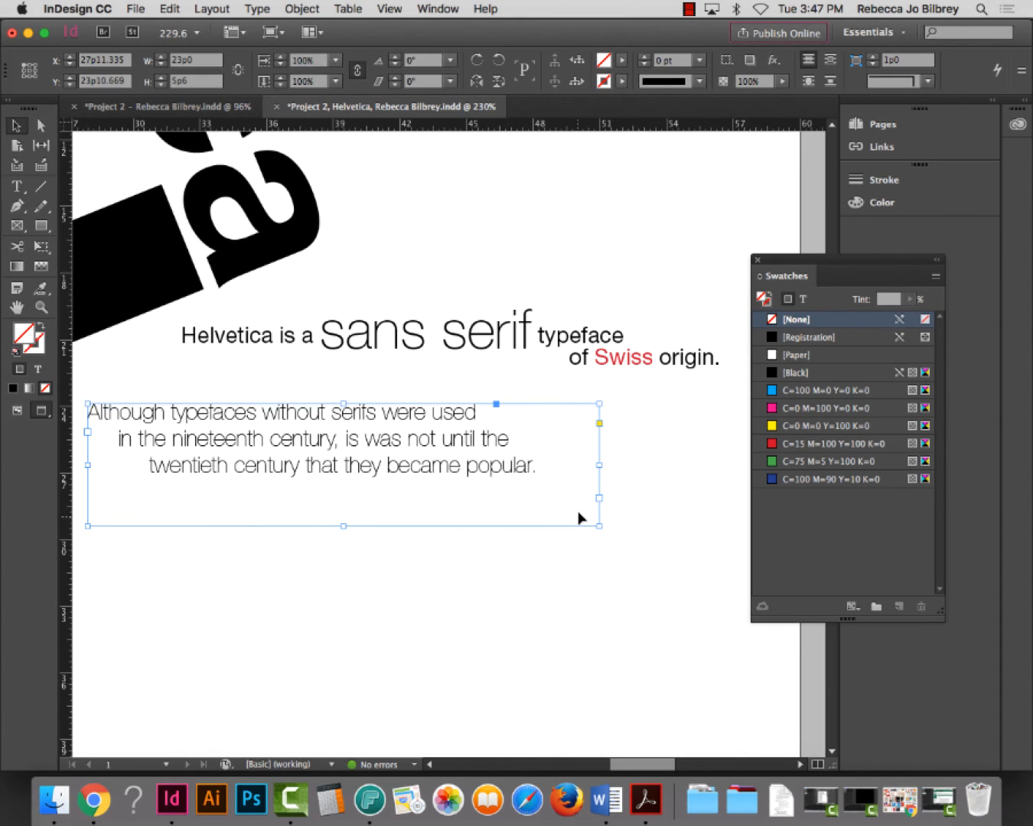
drag(600, 525, 501, 498)
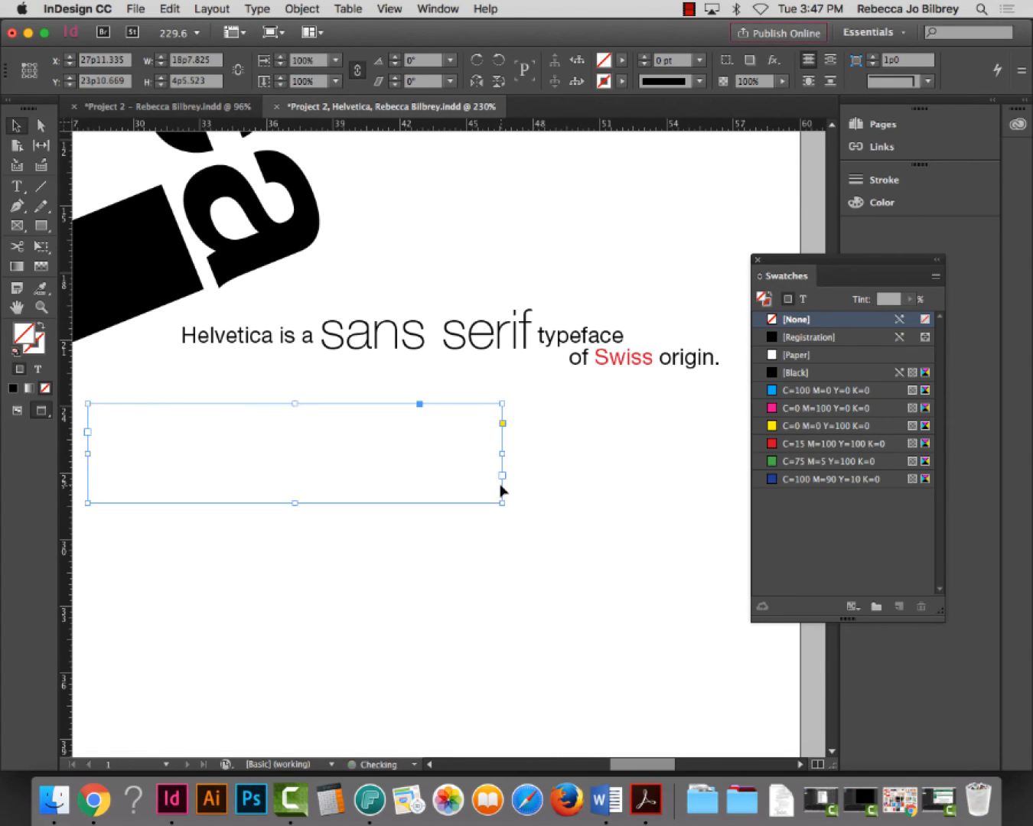
click(545, 556)
key(super+0)
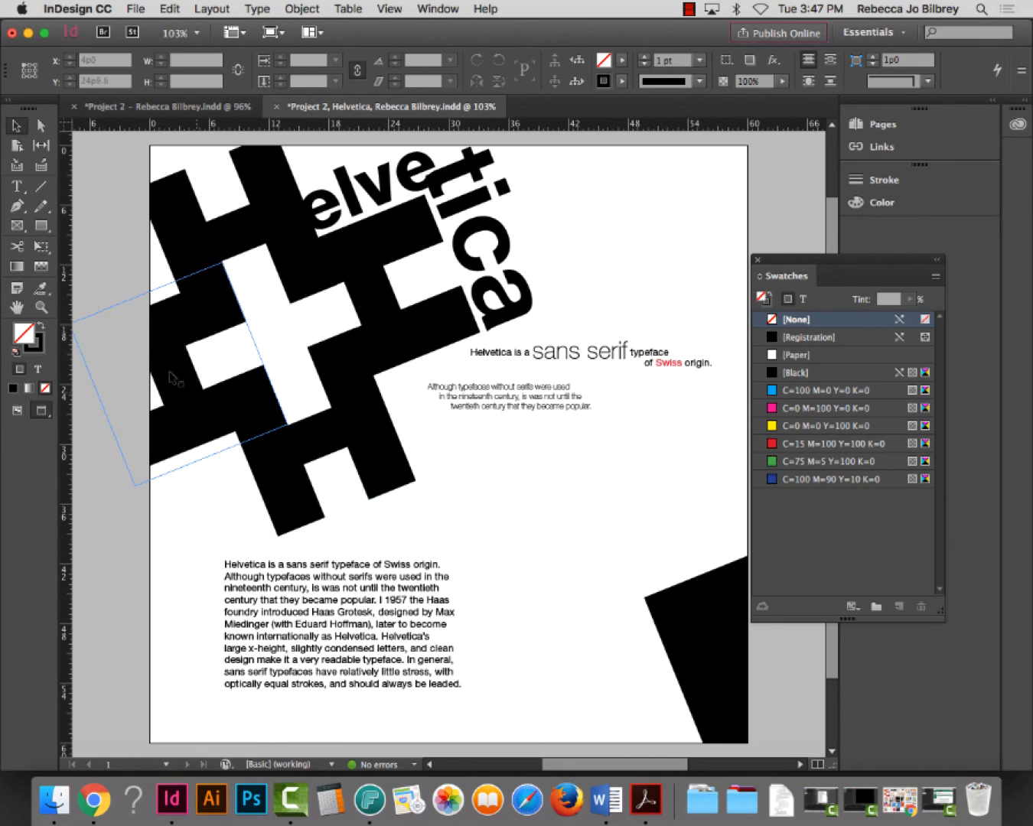
click(50, 304)
Fix the typo 'I 1957' to read 'In 1957' in the body paragraph
drag(206, 534, 528, 721)
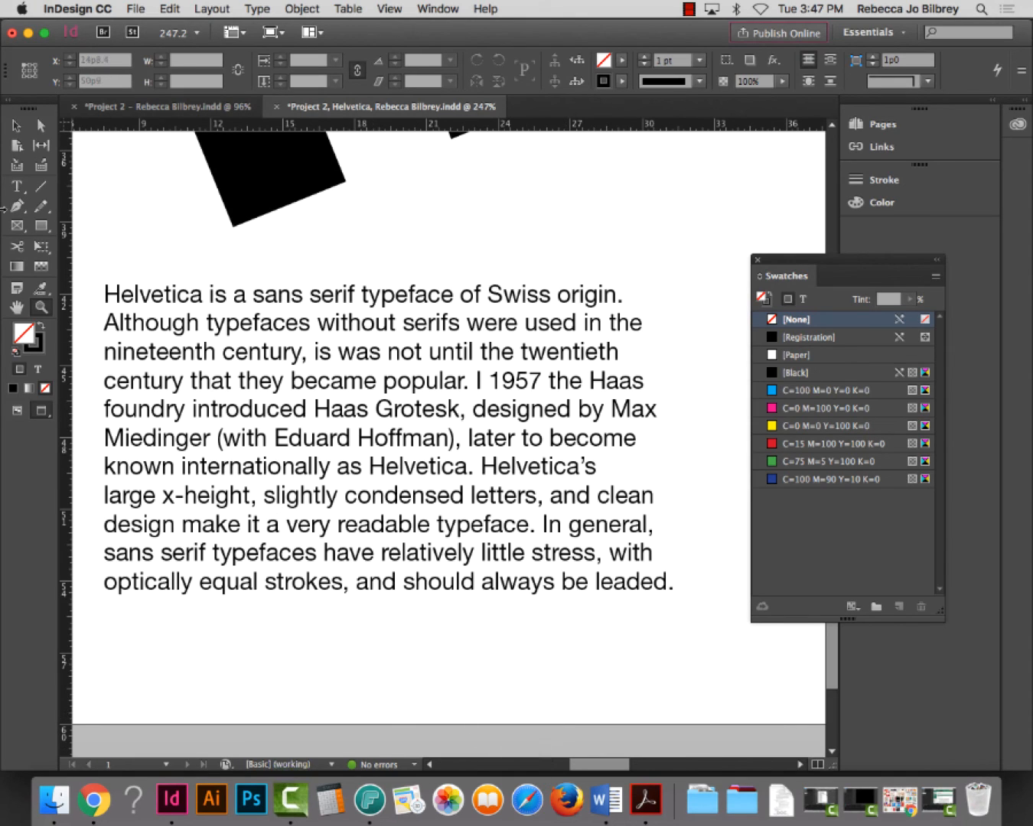
click(16, 185)
click(485, 379)
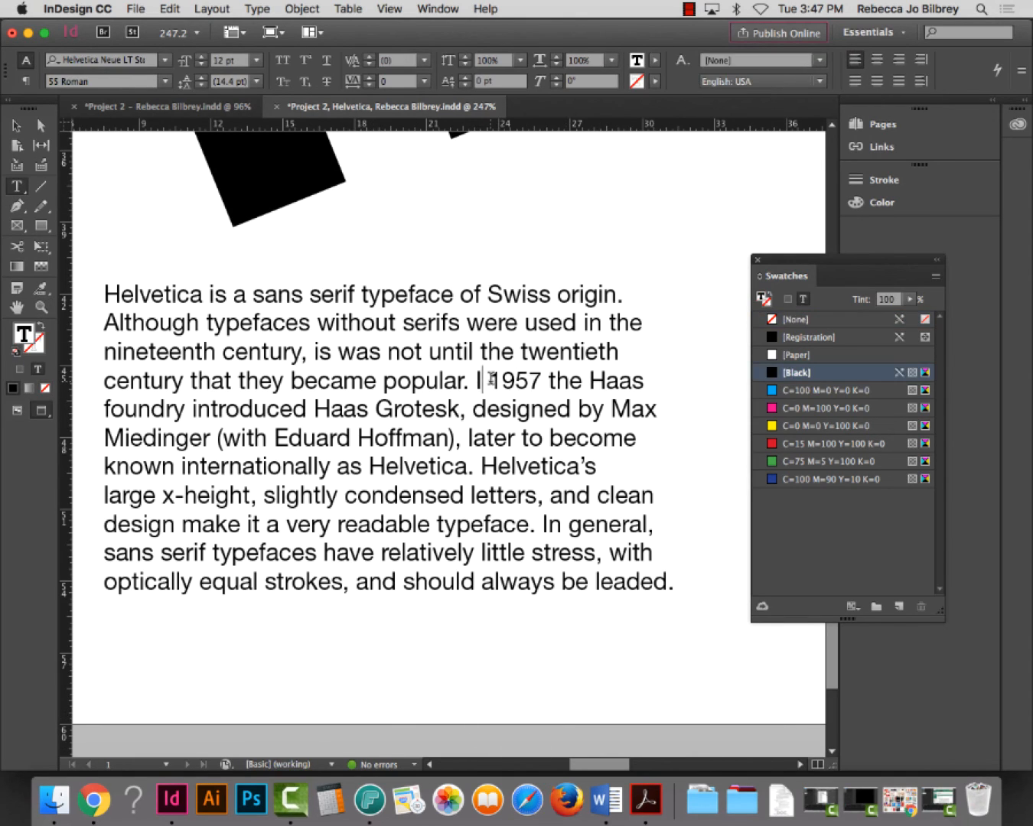
text(n)
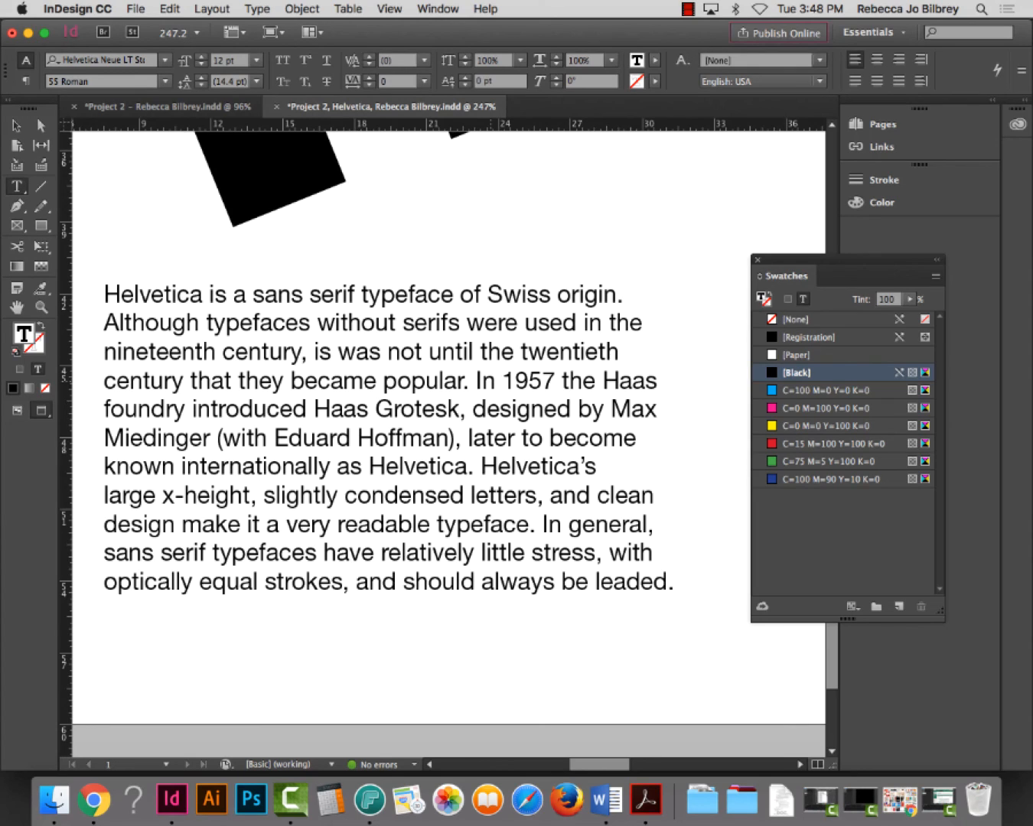
Highlight 'Grotesk', then select the whole sentence from 'In 1957' to 'as Helvetica.'
drag(461, 409, 371, 410)
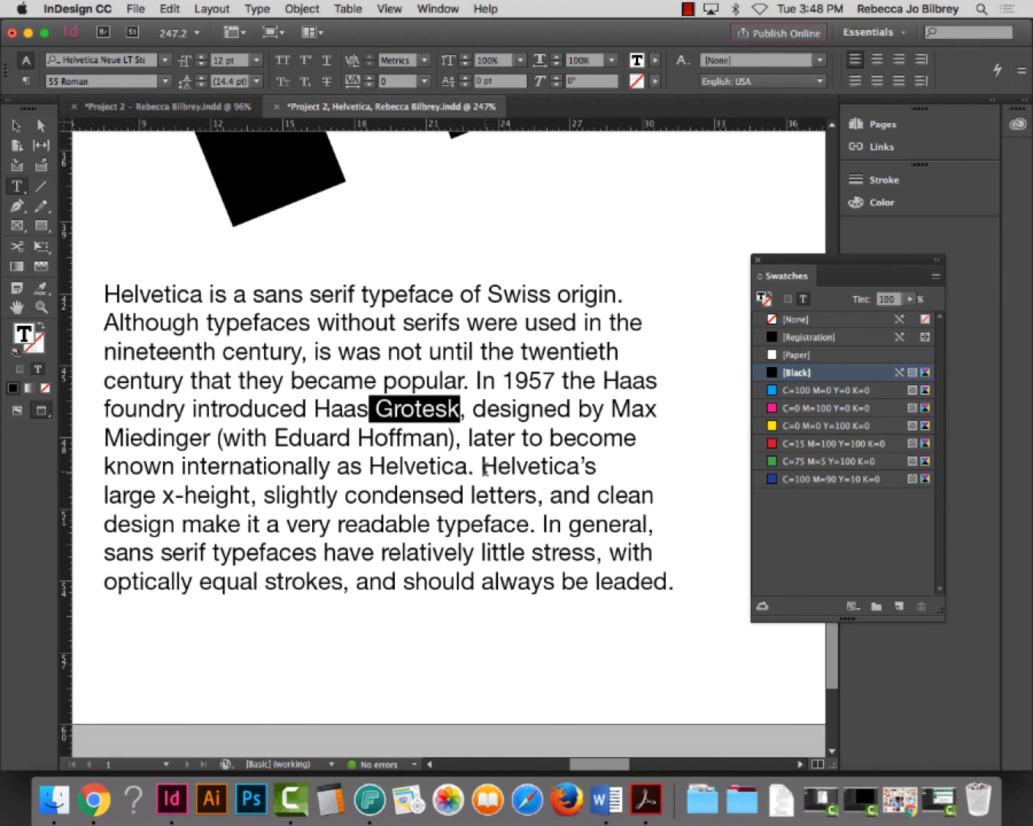
drag(474, 469, 466, 370)
key(super+c)
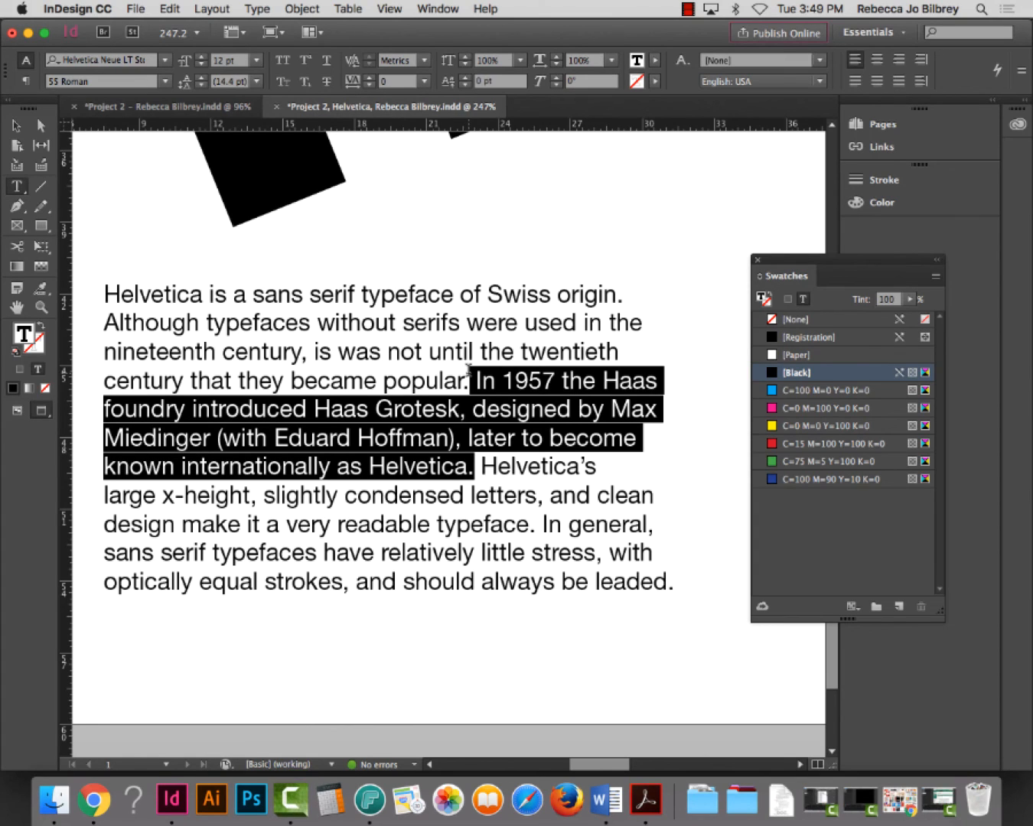
Paste the 'In 1957 the Haas foundry introduced Haas Grotesk…' sentence into a new frame below the quote
key(super+0)
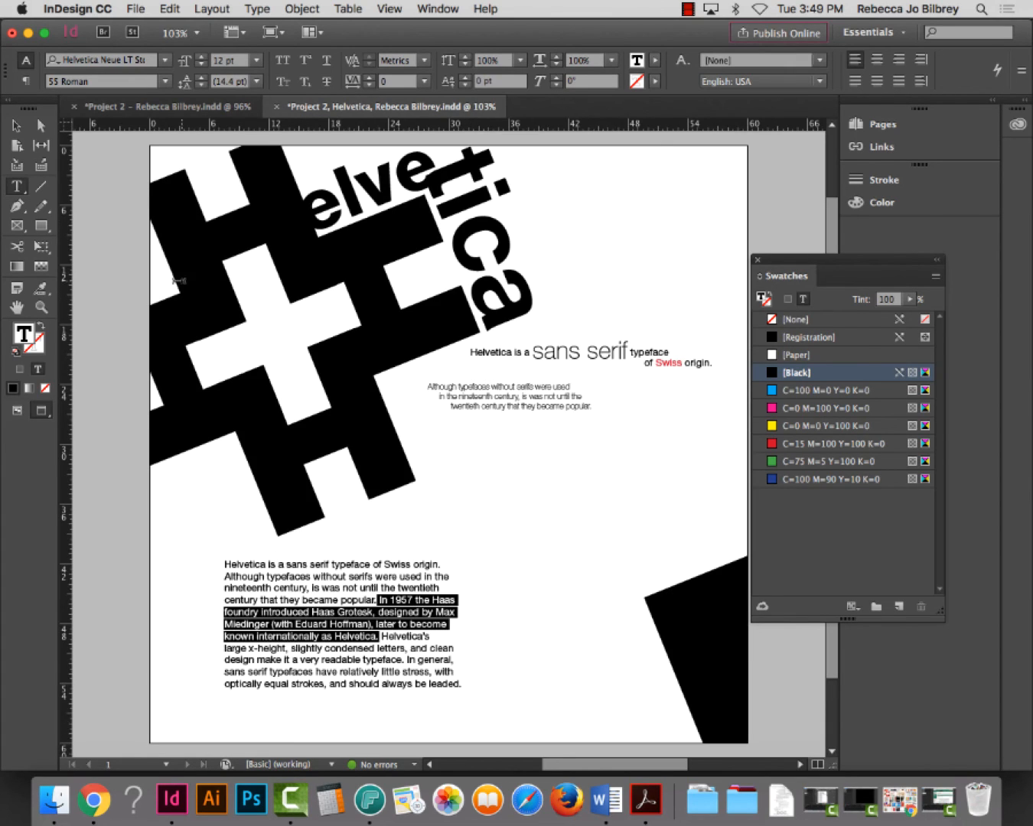
drag(453, 444, 636, 541)
key(super+v)
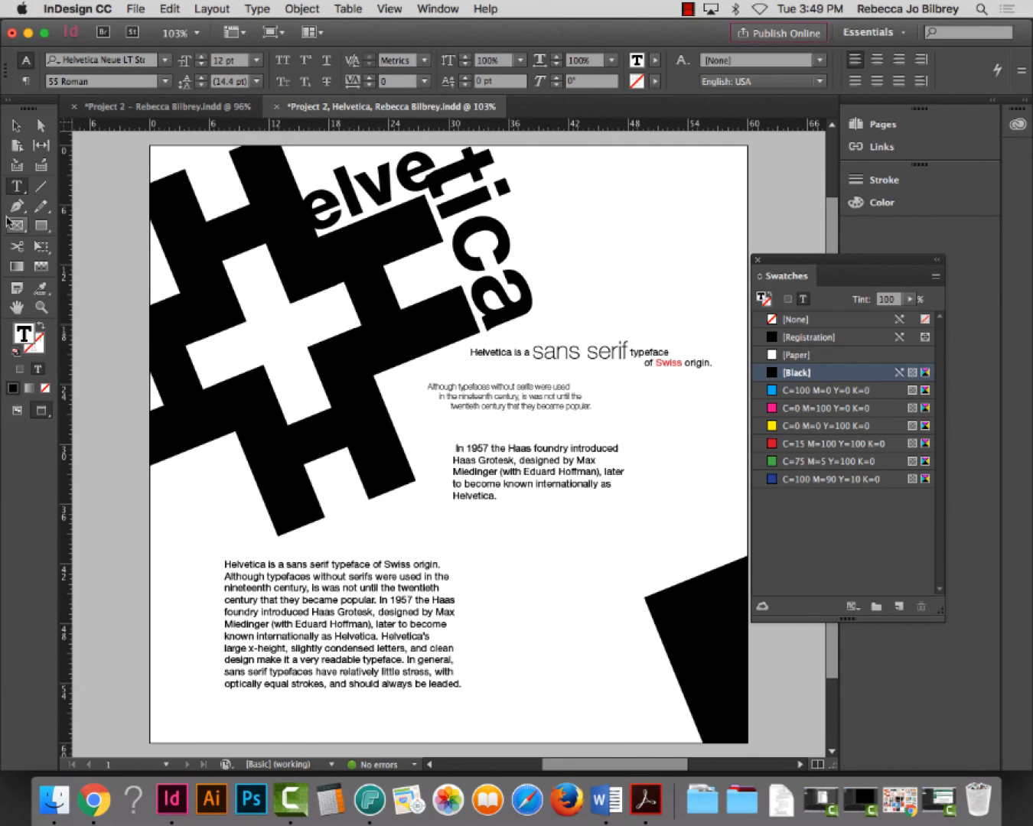
key(Escape)
Move the body paragraph frame down and left, then zoom into the middle text area
drag(341, 595, 248, 645)
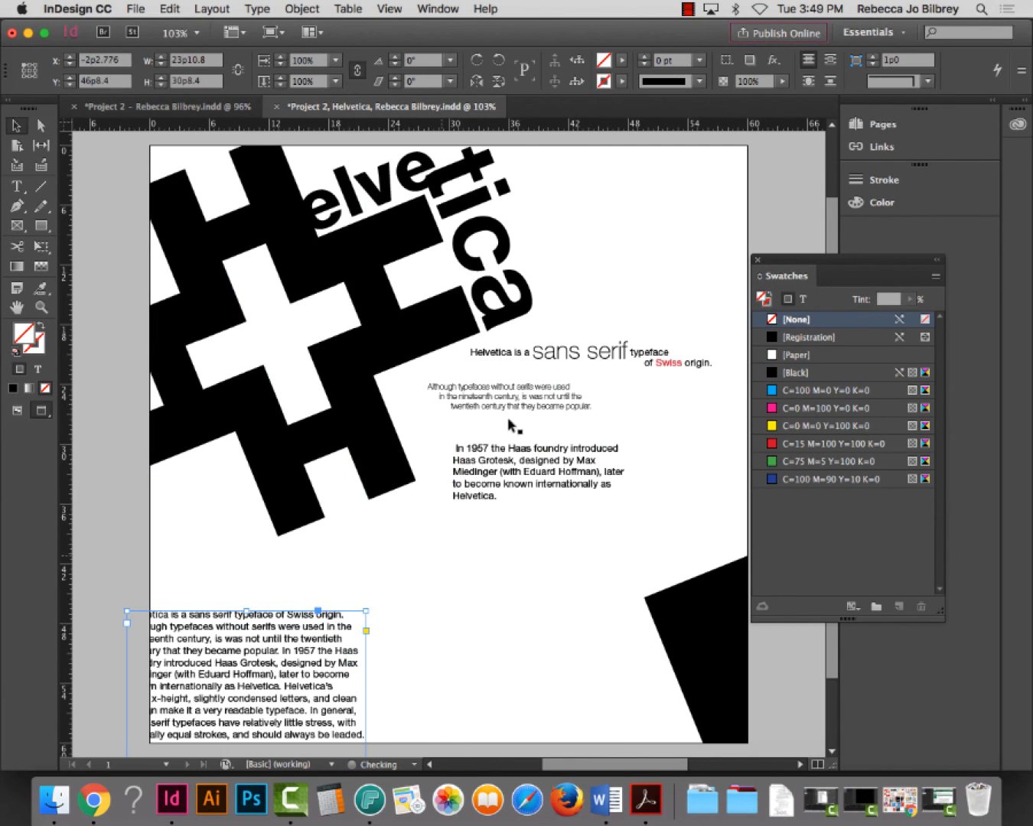
click(41, 307)
drag(359, 272, 802, 580)
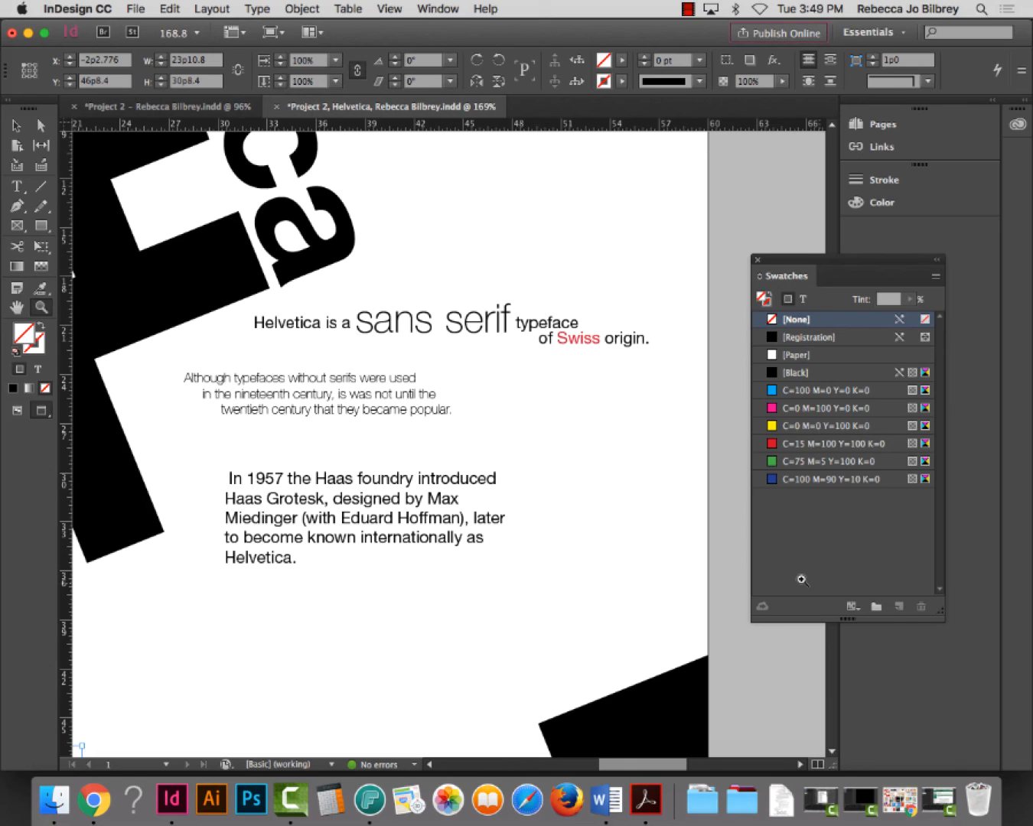
Copy the sentence's first line into a new text frame beside the paragraph
click(17, 185)
click(266, 498)
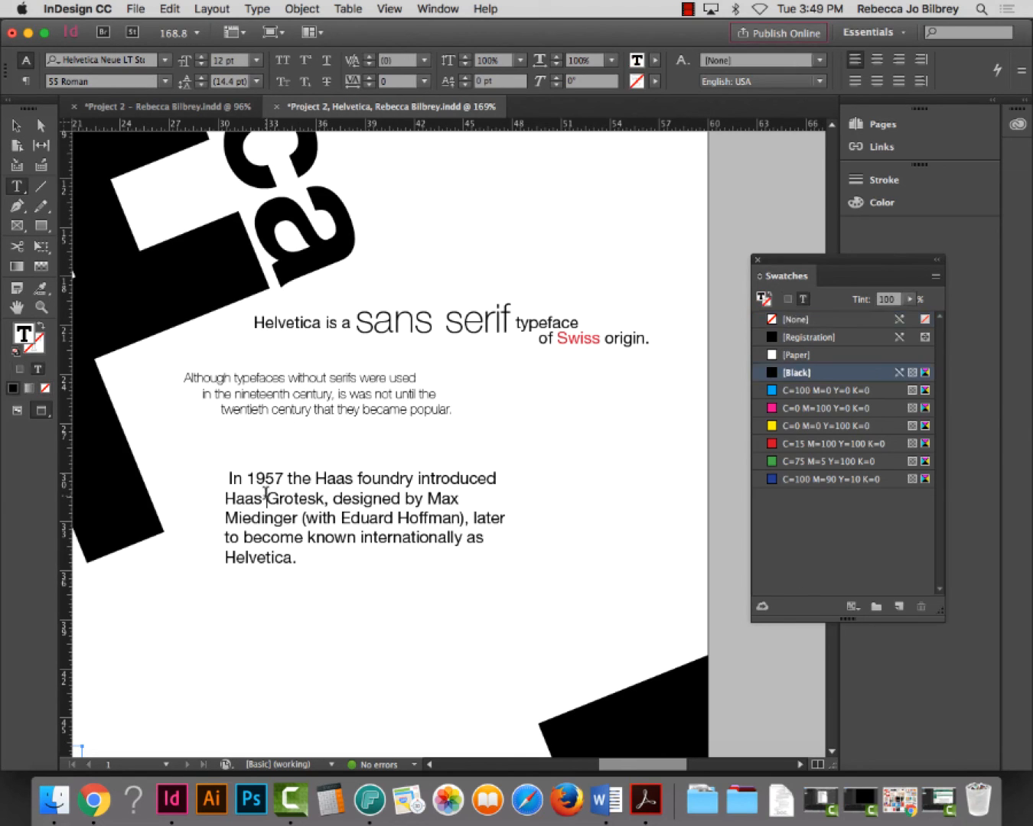
drag(498, 477, 208, 465)
key(super+c)
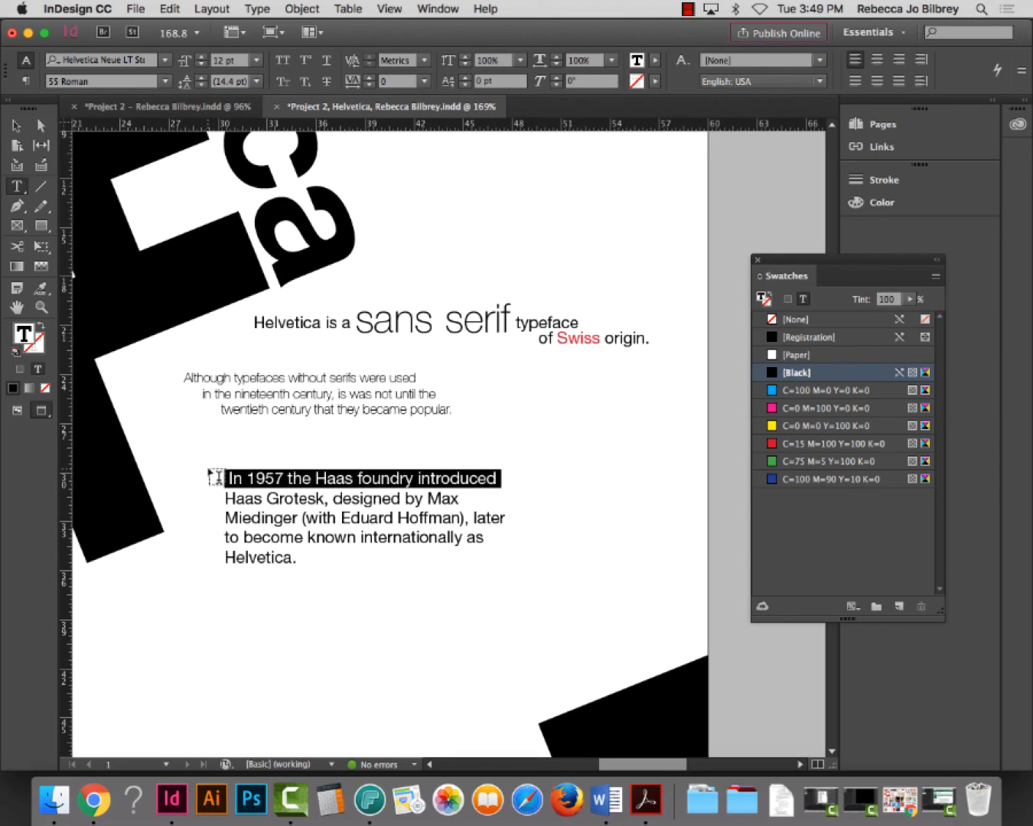
click(596, 455)
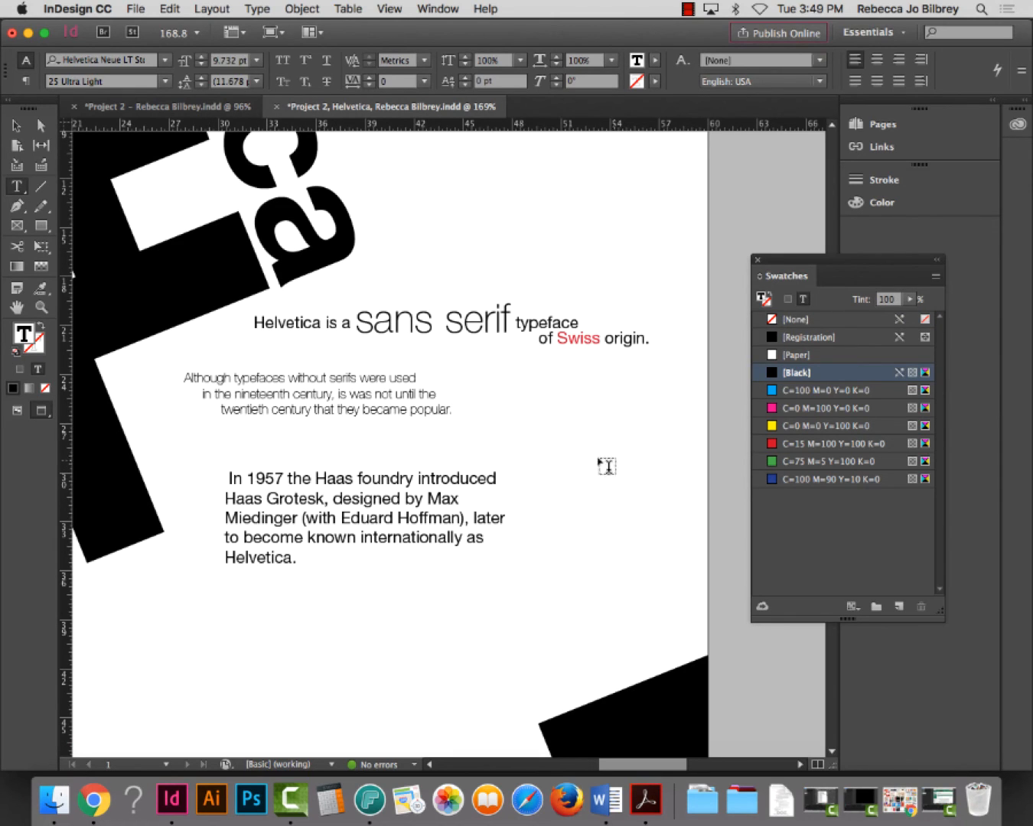
drag(601, 461, 732, 546)
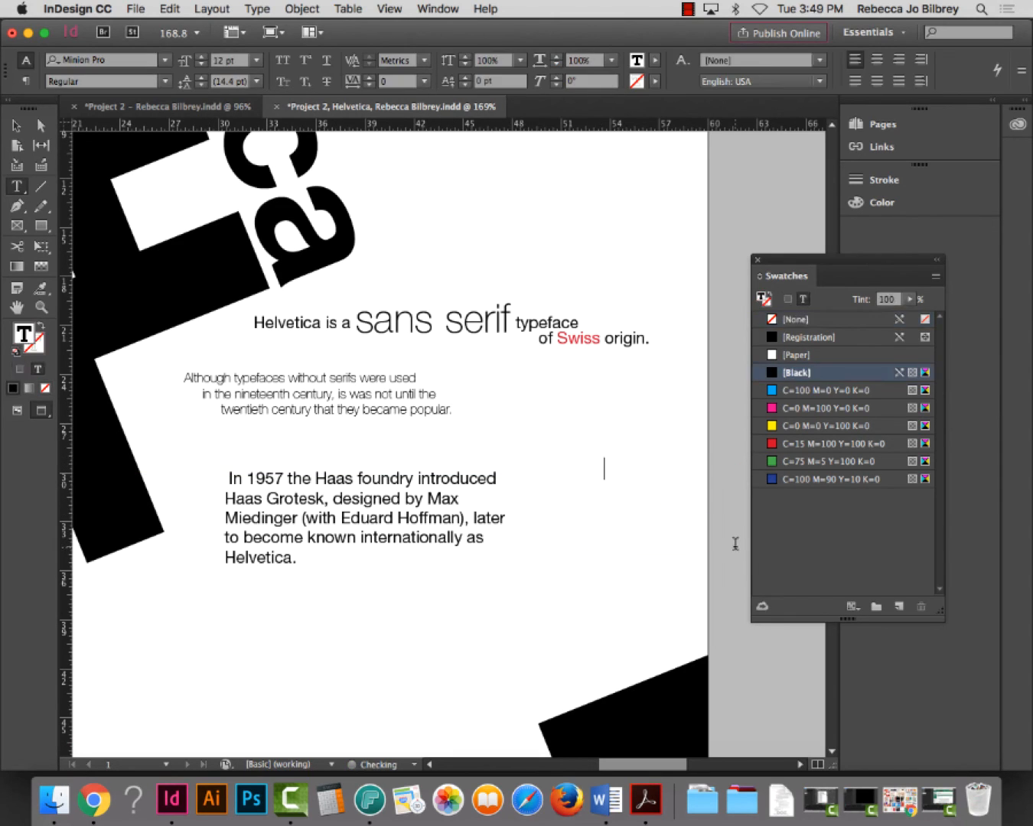
key(super+v)
Move the pasted frame above the paragraph and resize it to show only 'In 1957 the Haas foundry introduced'
scroll(703, 490, right, 1)
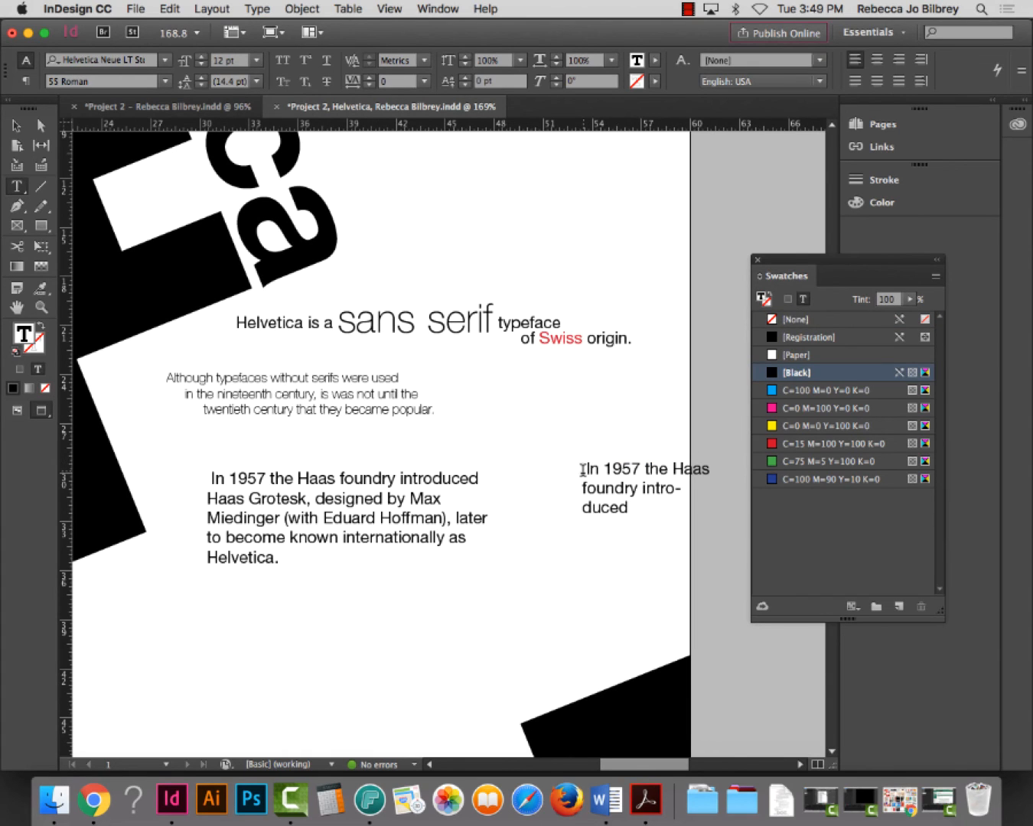
click(582, 470)
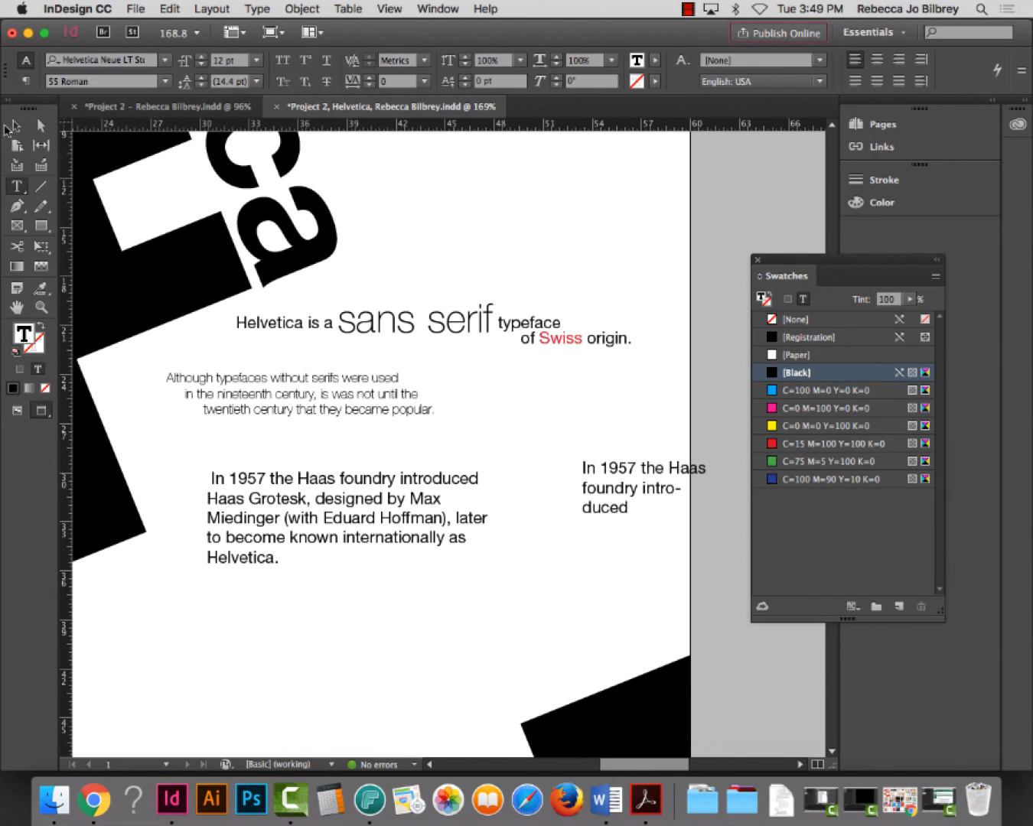
key(Escape)
drag(615, 494, 489, 450)
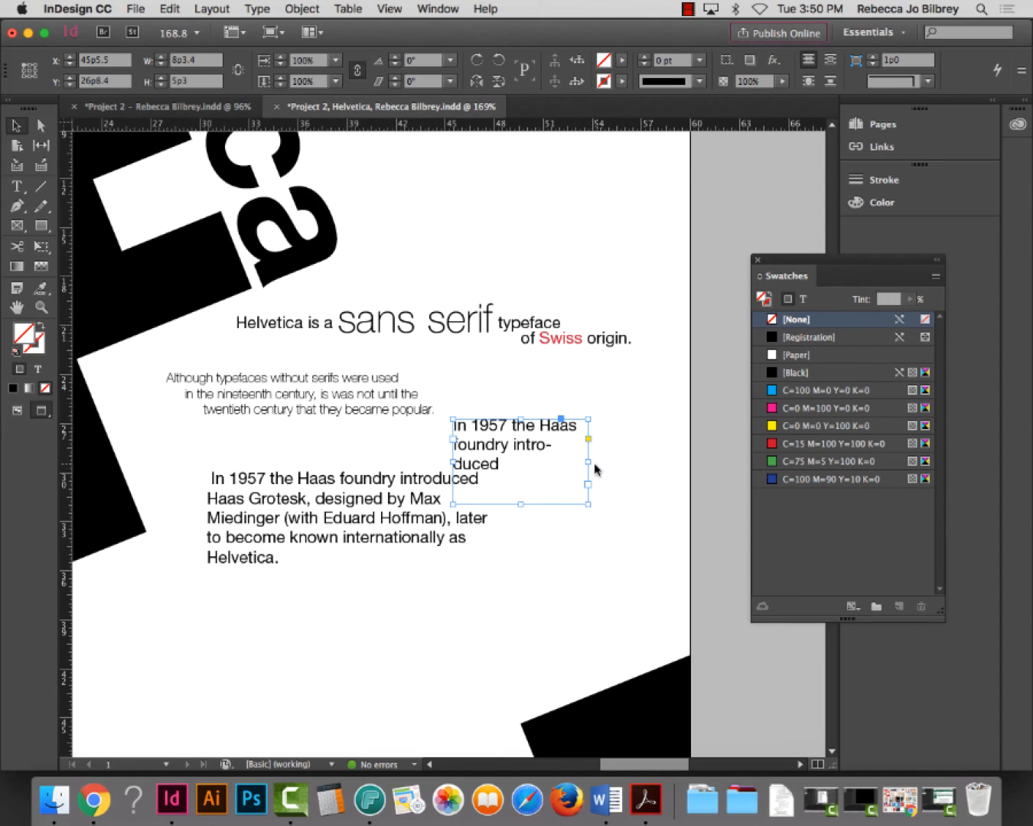
drag(589, 463, 702, 462)
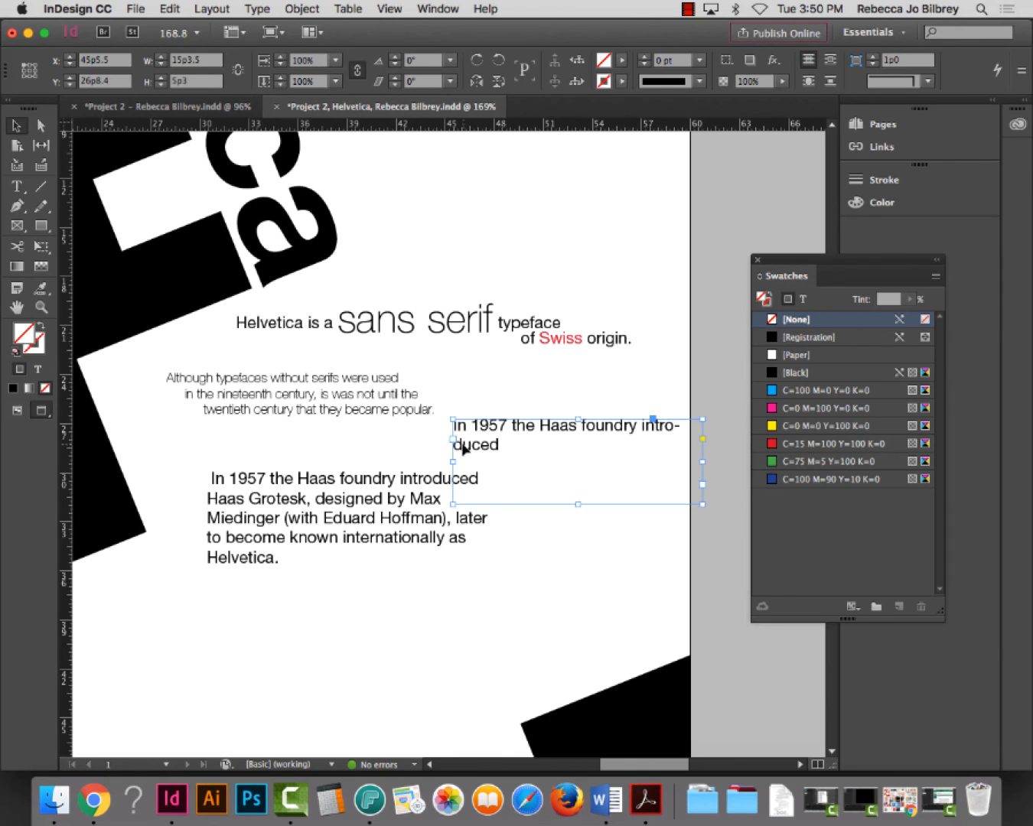
drag(452, 460, 416, 462)
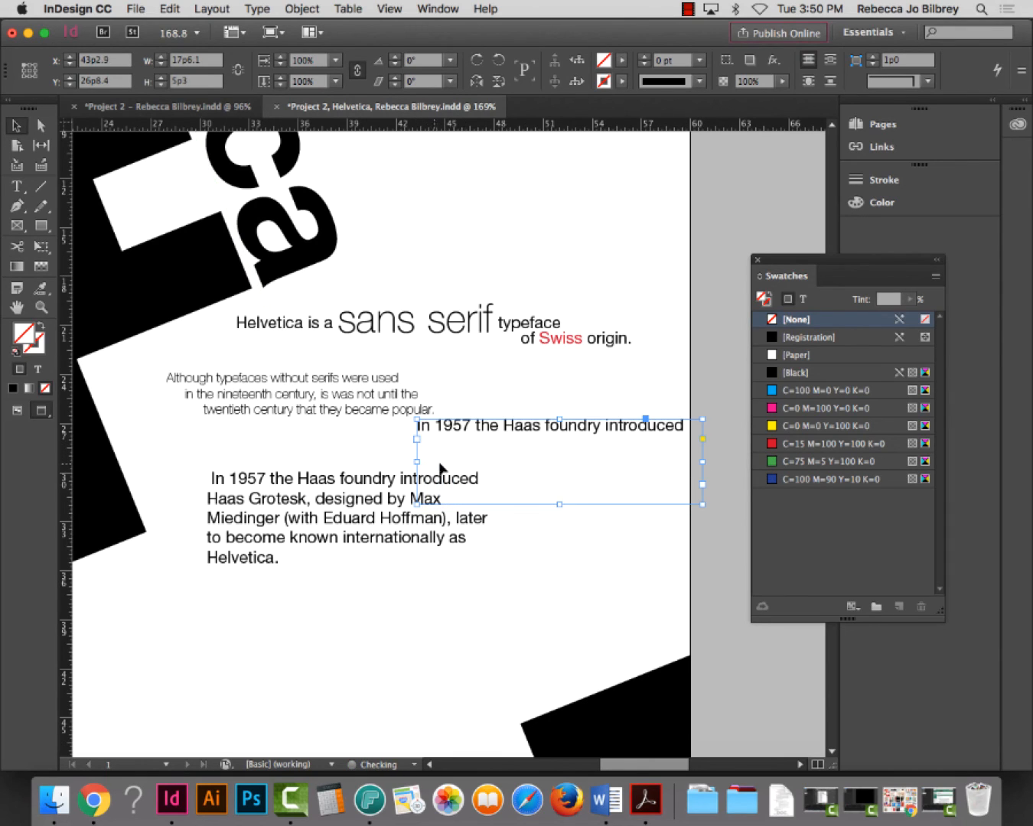
drag(558, 504, 486, 450)
click(366, 511)
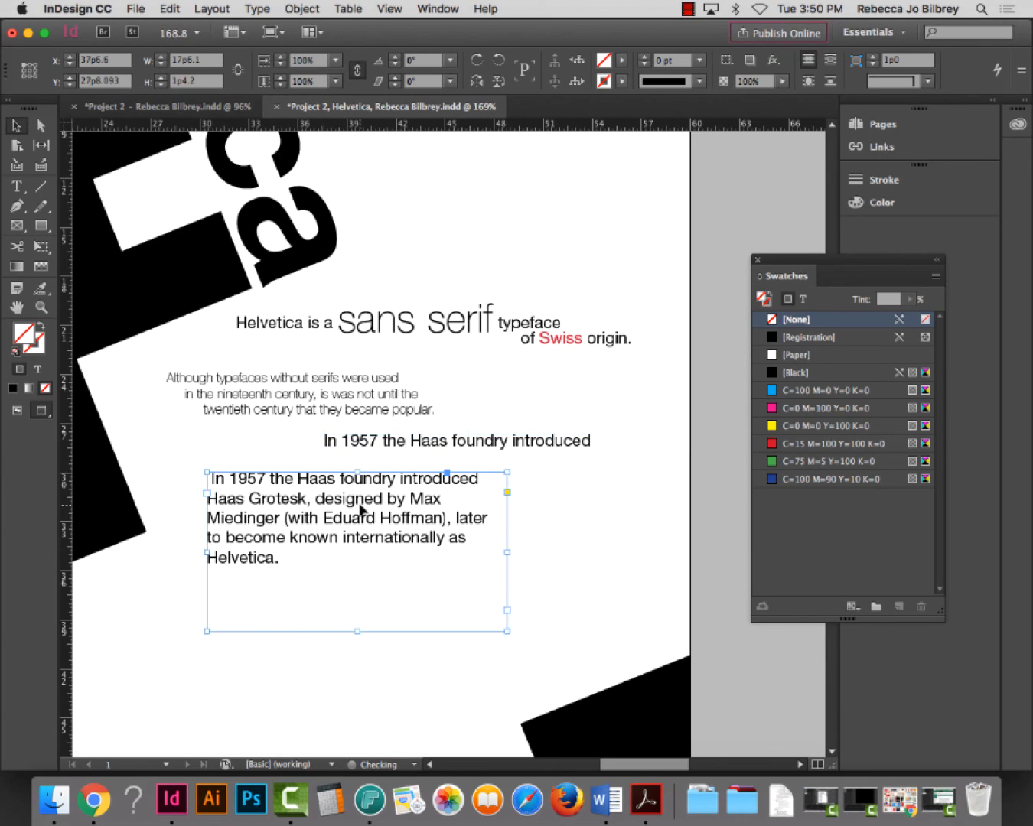
Copy the words 'Haas' and 'Grotesk' from the paragraph into two separate new text frames
double_click(286, 503)
drag(306, 499, 206, 499)
double_click(222, 499)
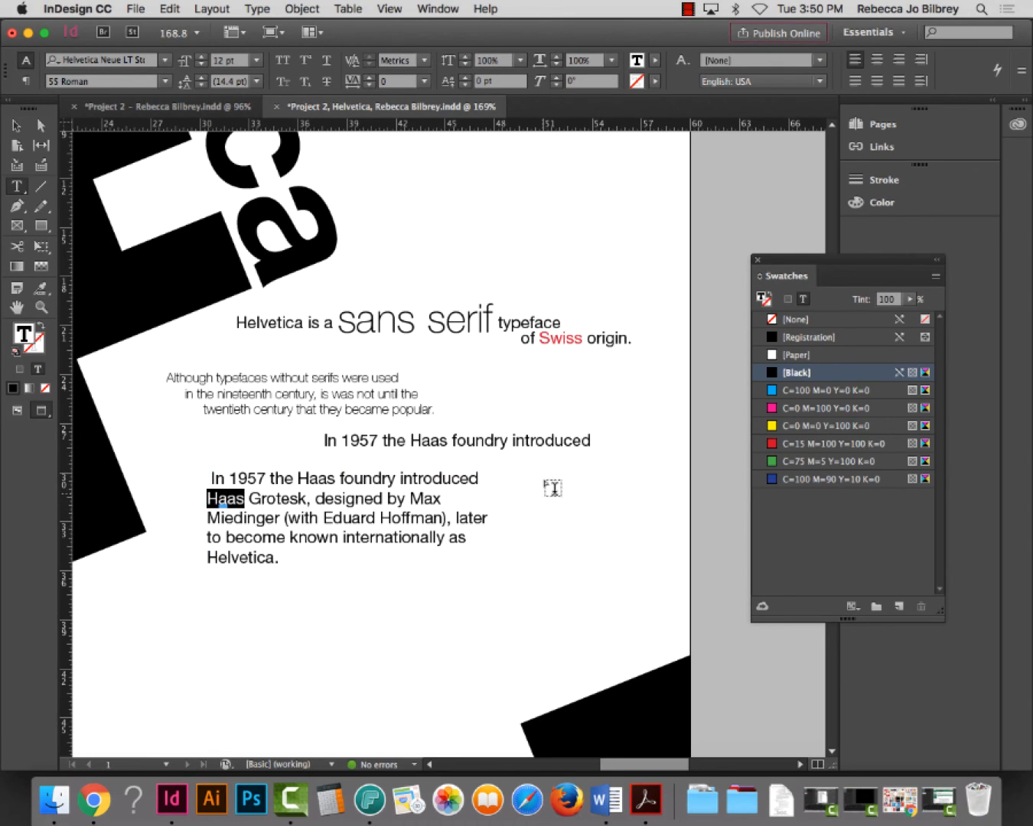
drag(547, 473, 633, 507)
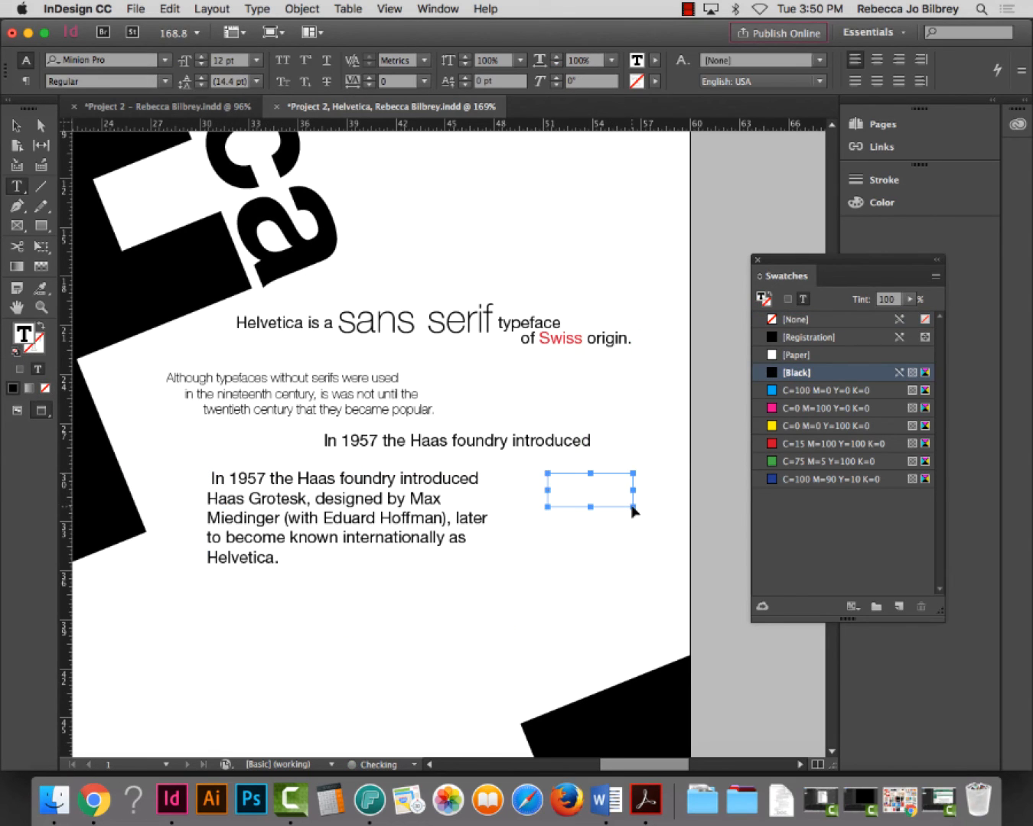
key(super+v)
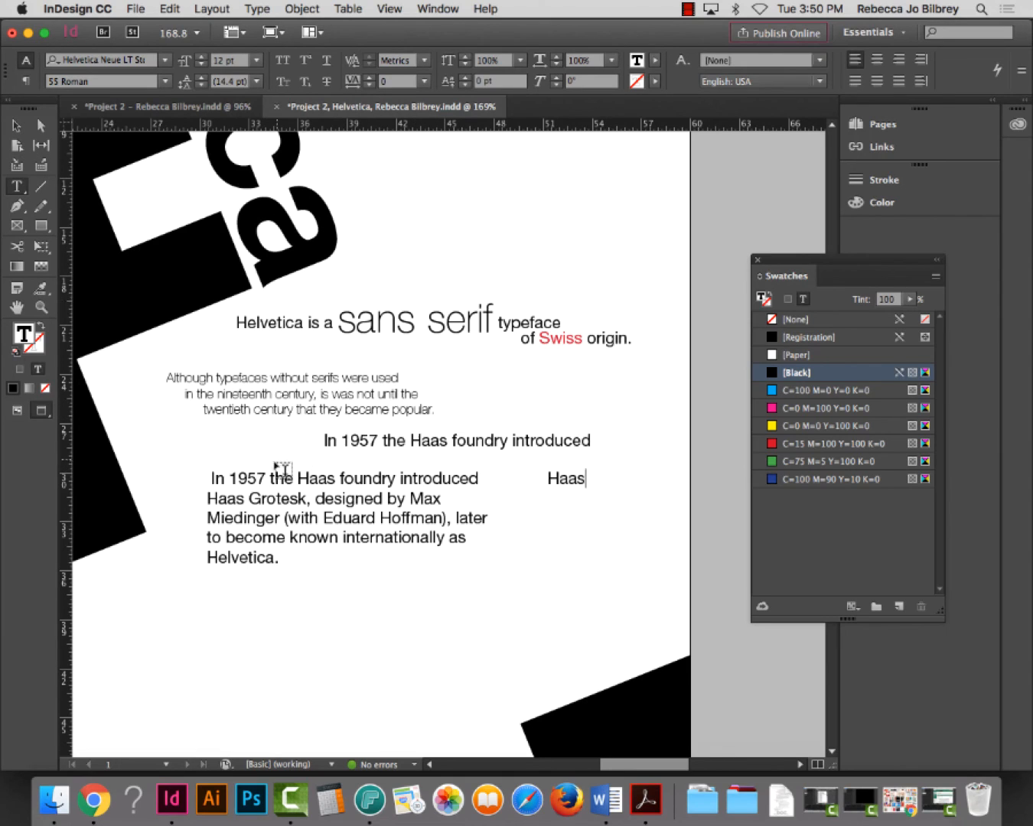
double_click(274, 498)
key(super+c)
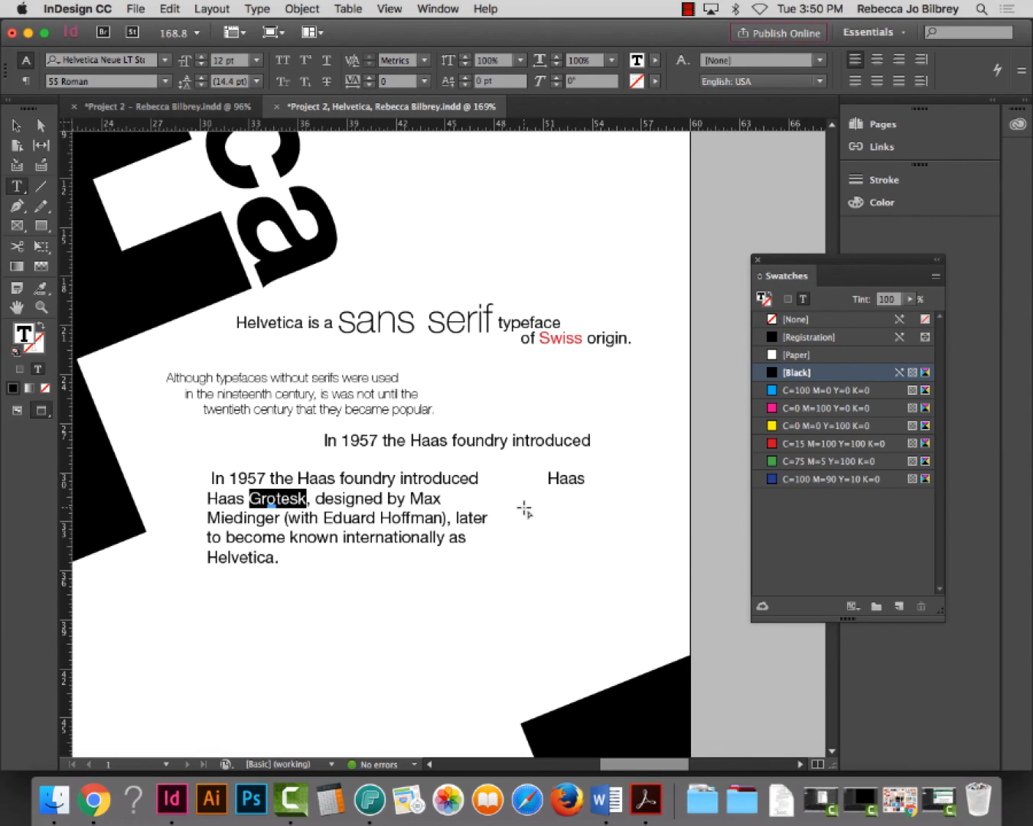
drag(524, 507, 669, 565)
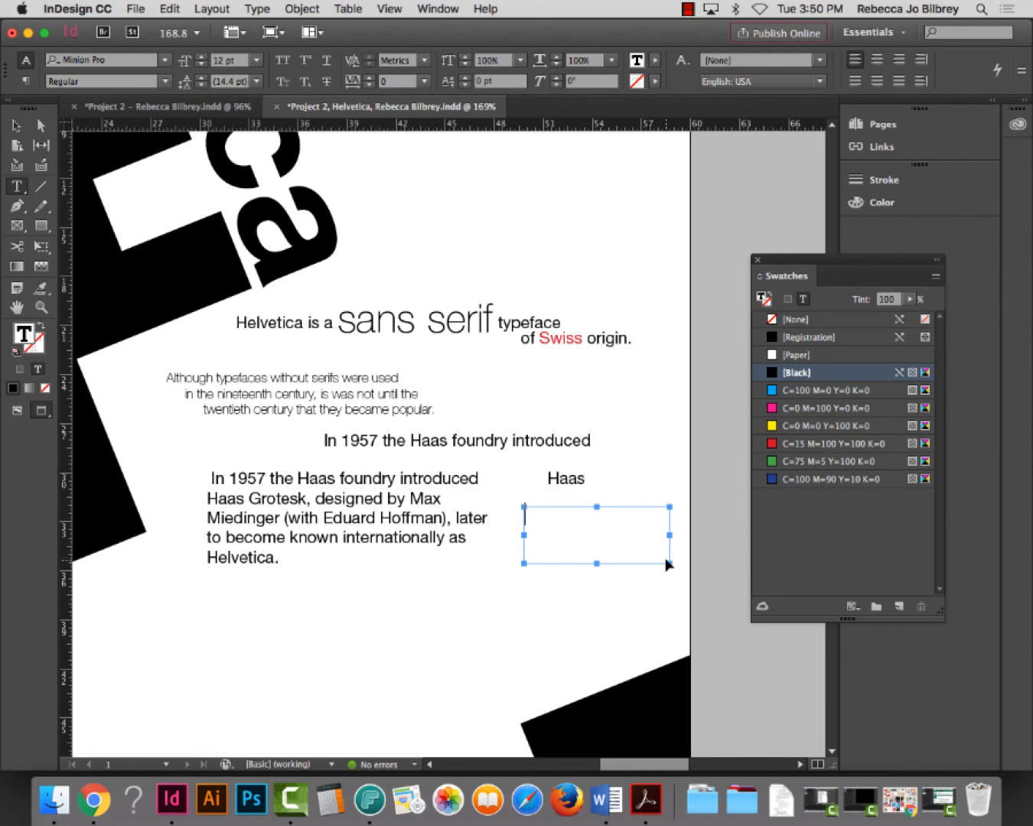
key(super+v)
key(Escape)
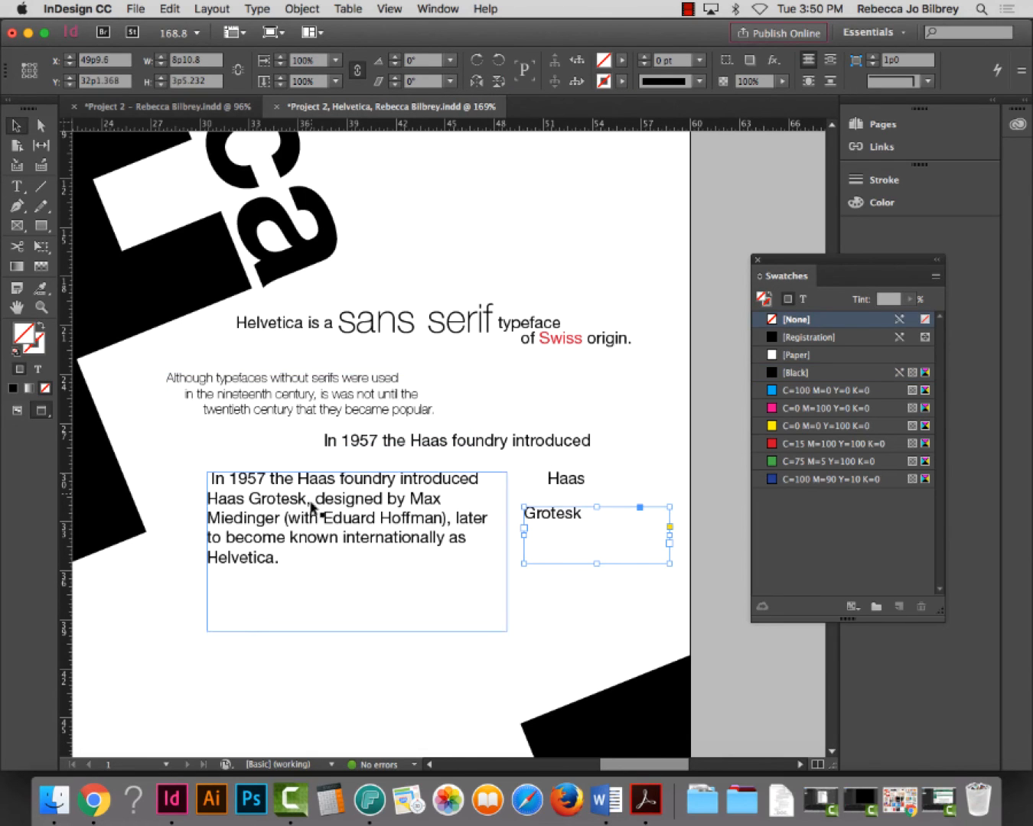
Move the paragraph down-left, then reposition and scale up the 1957 line frame
drag(312, 507, 265, 569)
drag(376, 438, 232, 458)
drag(497, 463, 557, 462)
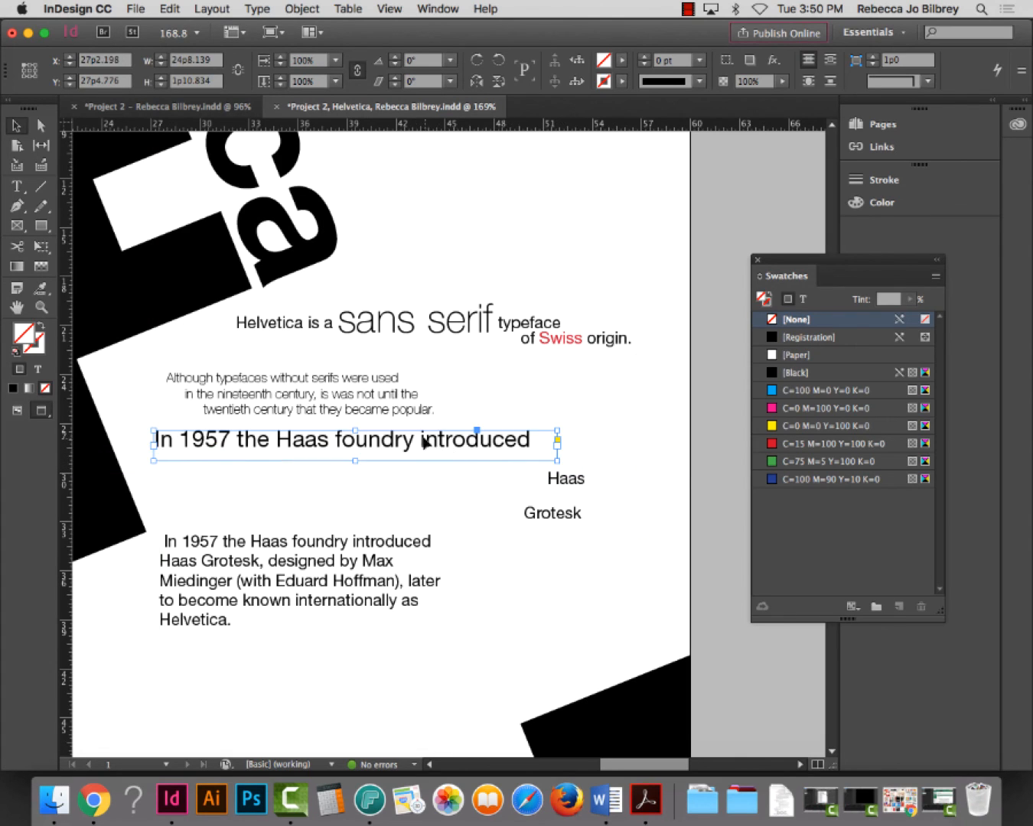
Shift the 1957 line left, move Haas up beside 'introduced', and resize the Grotesk frame
drag(420, 442, 406, 450)
drag(578, 494, 570, 443)
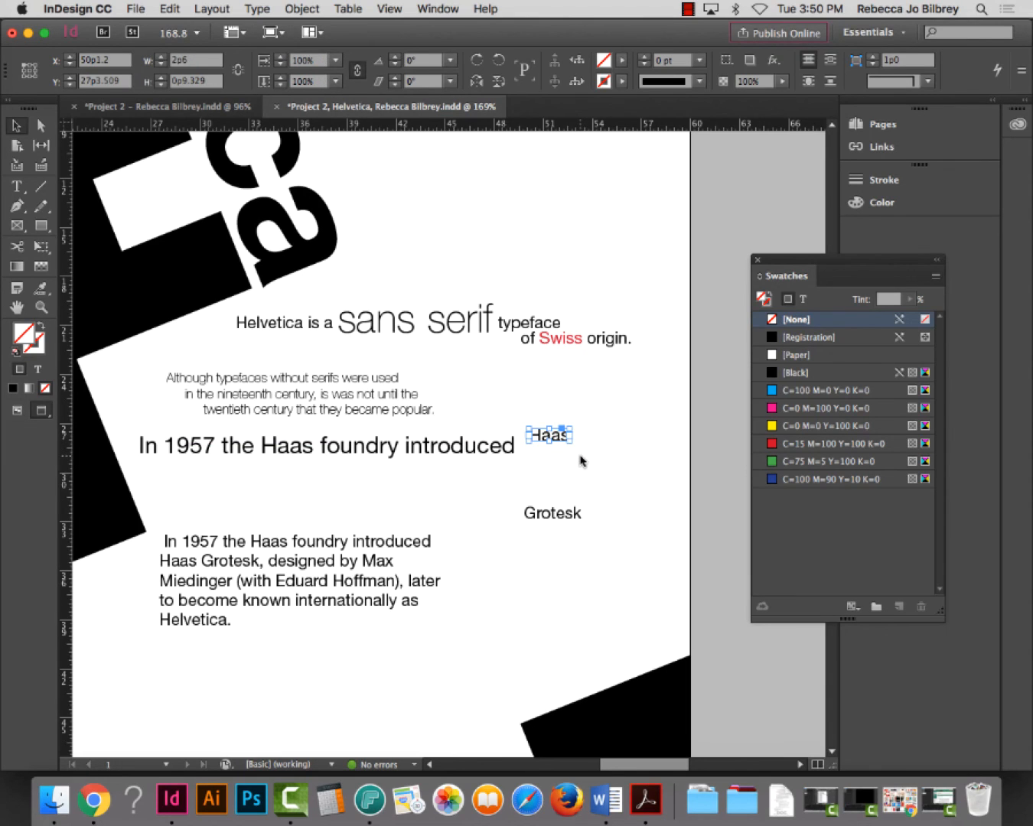
drag(553, 435, 566, 419)
click(569, 527)
drag(669, 564, 465, 527)
mouse_move(562, 509)
mouse_down()
mouse_move(534, 520)
mouse_move(573, 490)
mouse_up()
Set the vertical Haas beside the oversized Grotesk, adjust both together, and fit the page in view
drag(567, 423, 391, 464)
key(super+z)
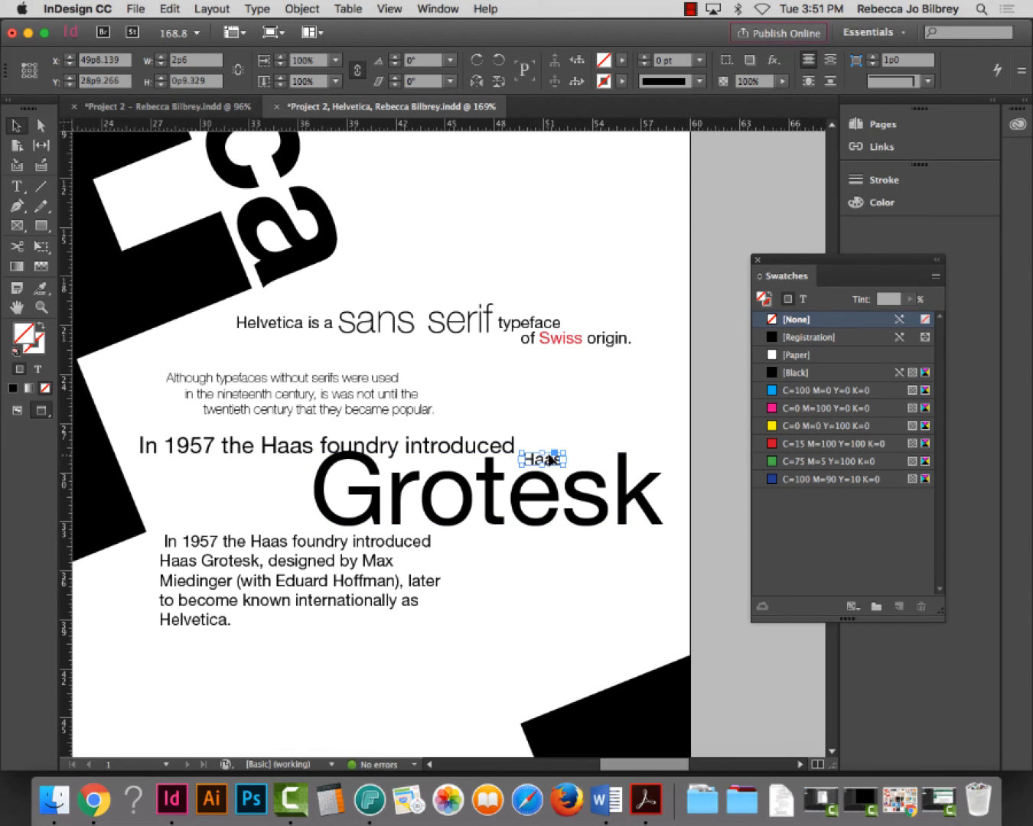
drag(550, 460, 325, 510)
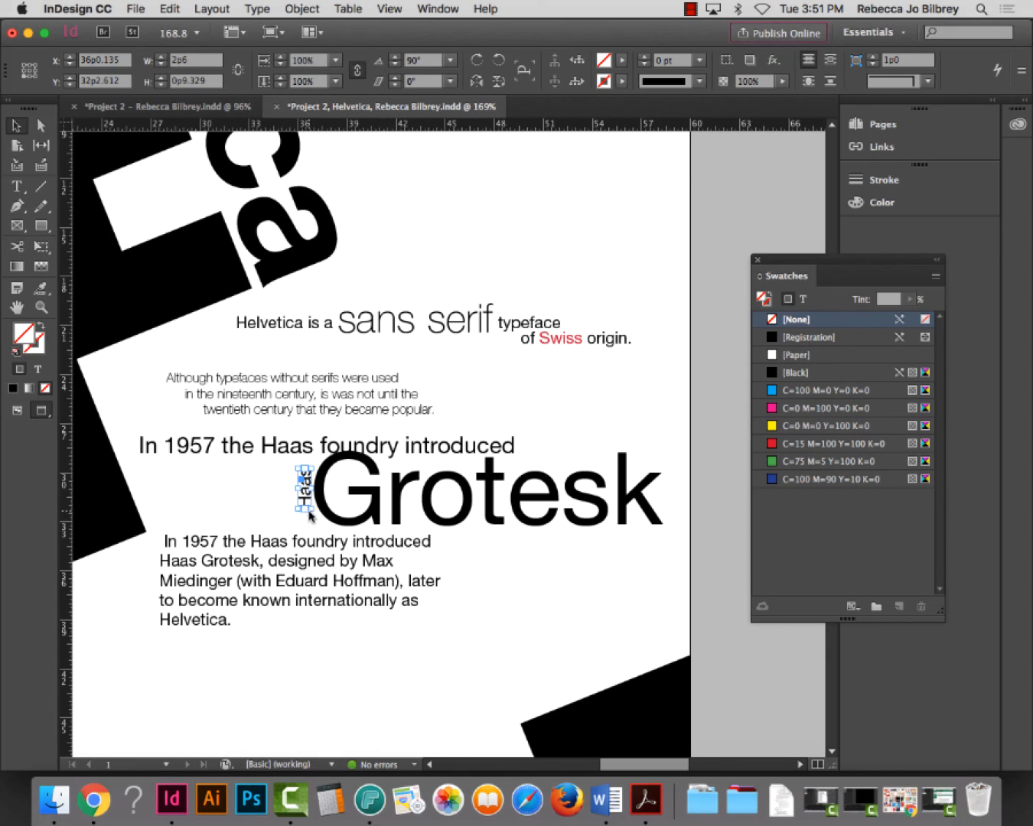
drag(311, 510, 339, 514)
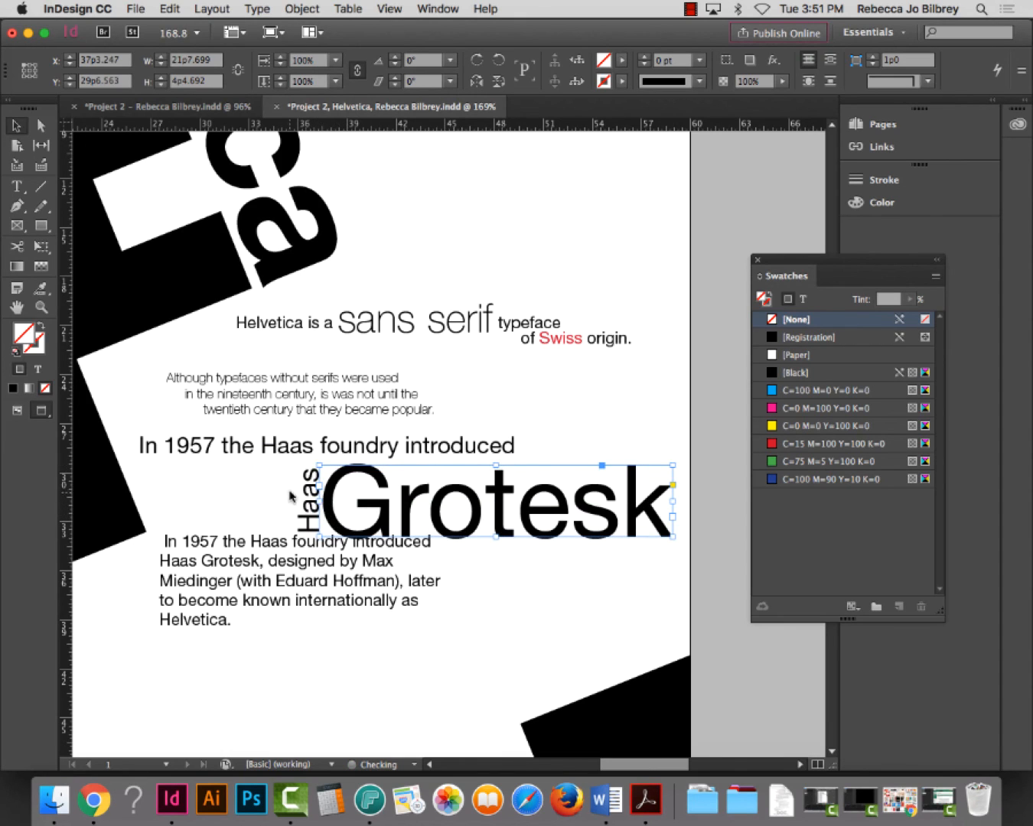
drag(277, 486, 368, 503)
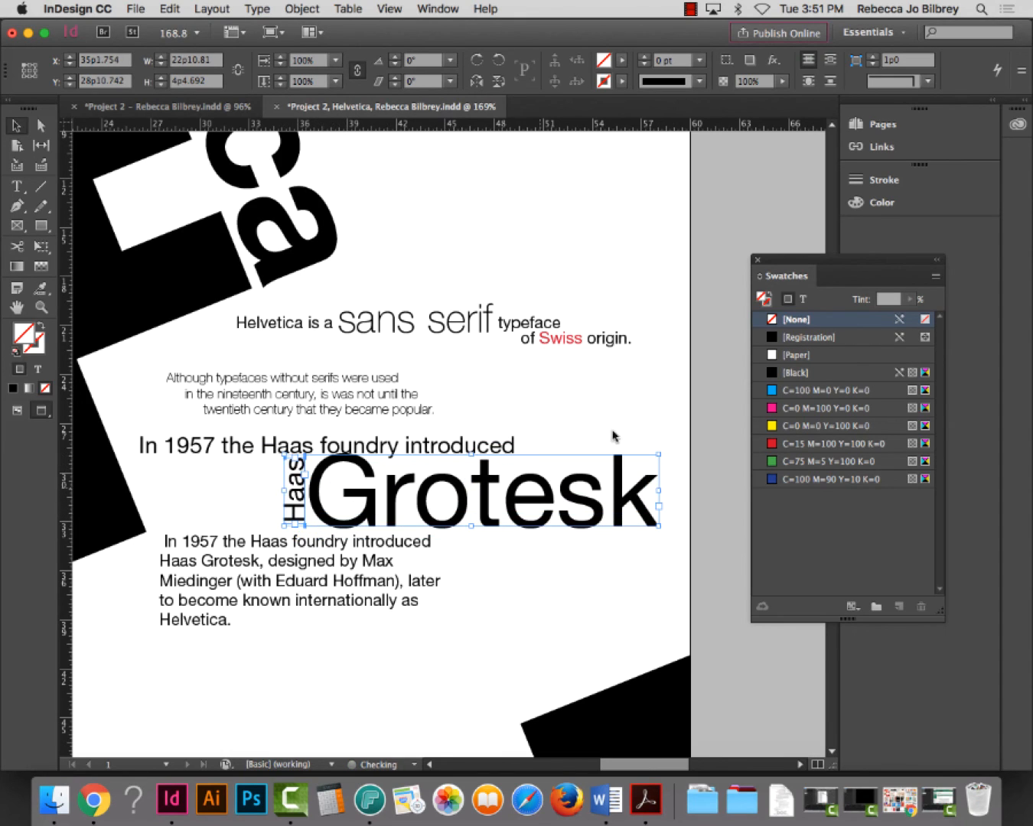
click(713, 345)
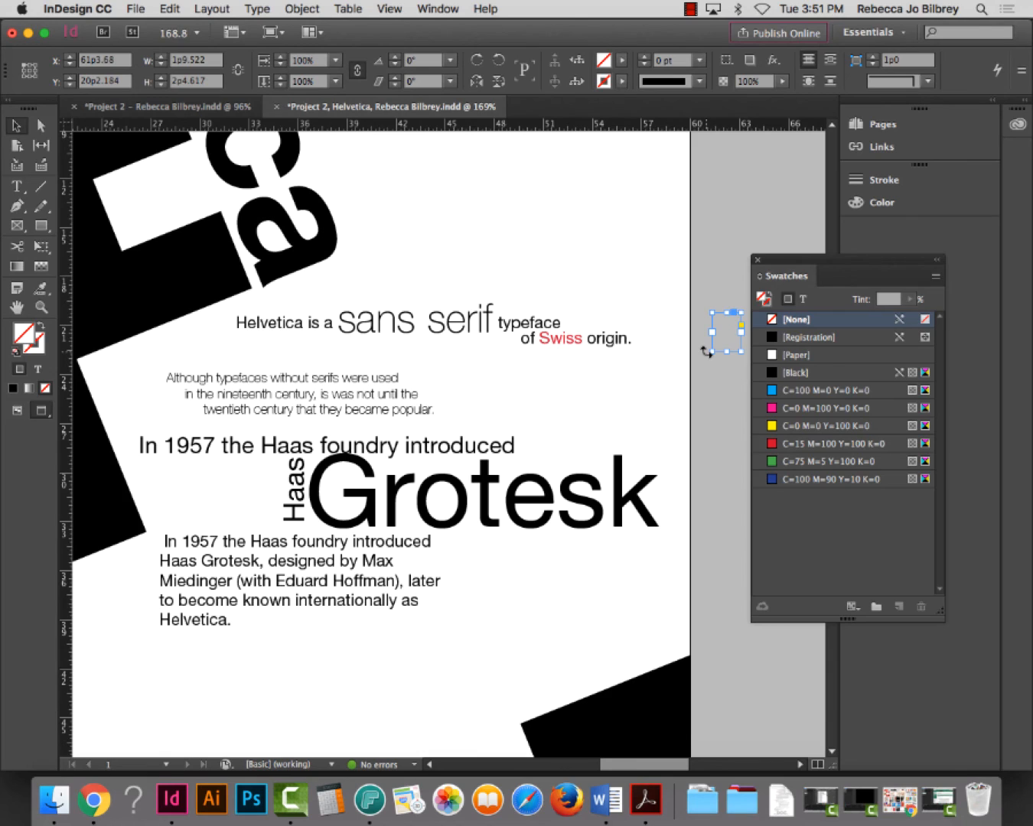
key(super+0)
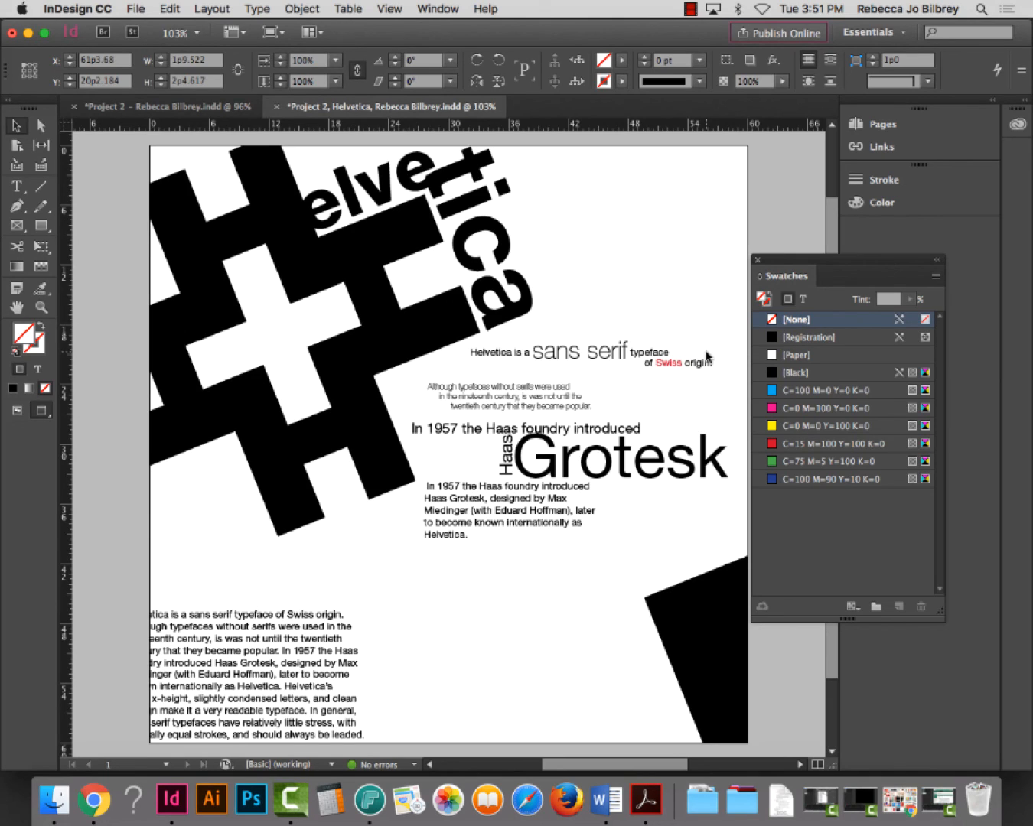
Save the Helvetica poster with Cmd+S, then switch to Camtasia 2 and open its File menu
key(super+s)
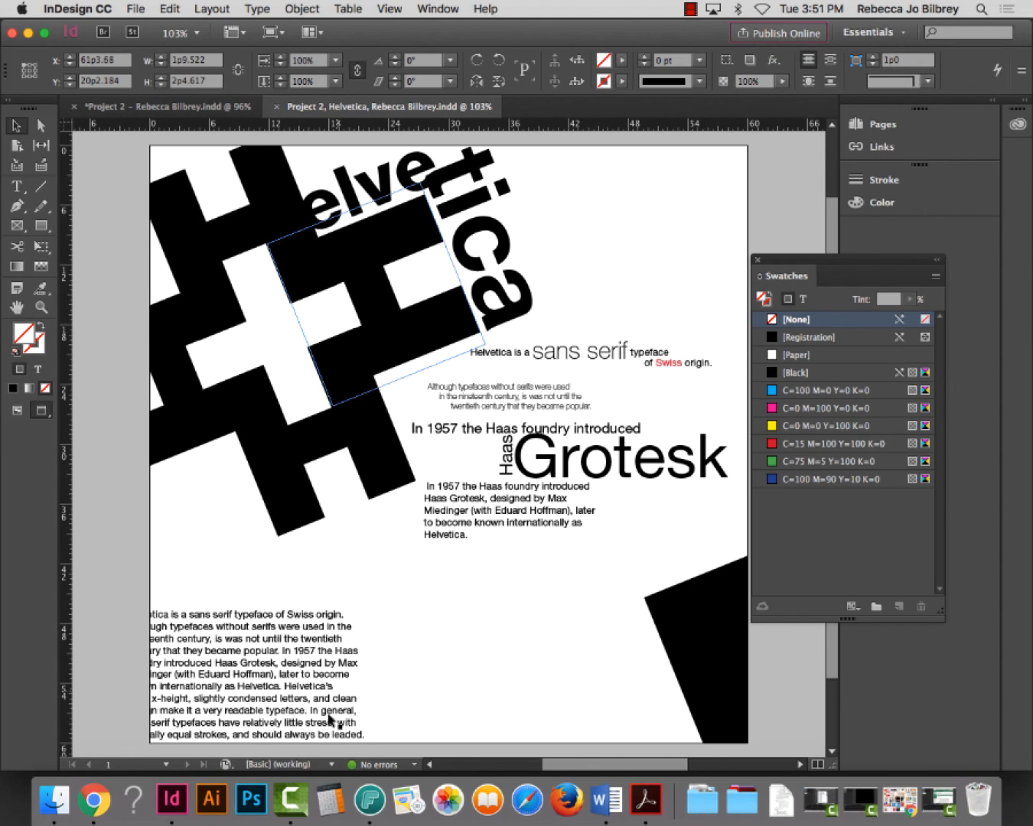
scroll(337, 739, right, 1)
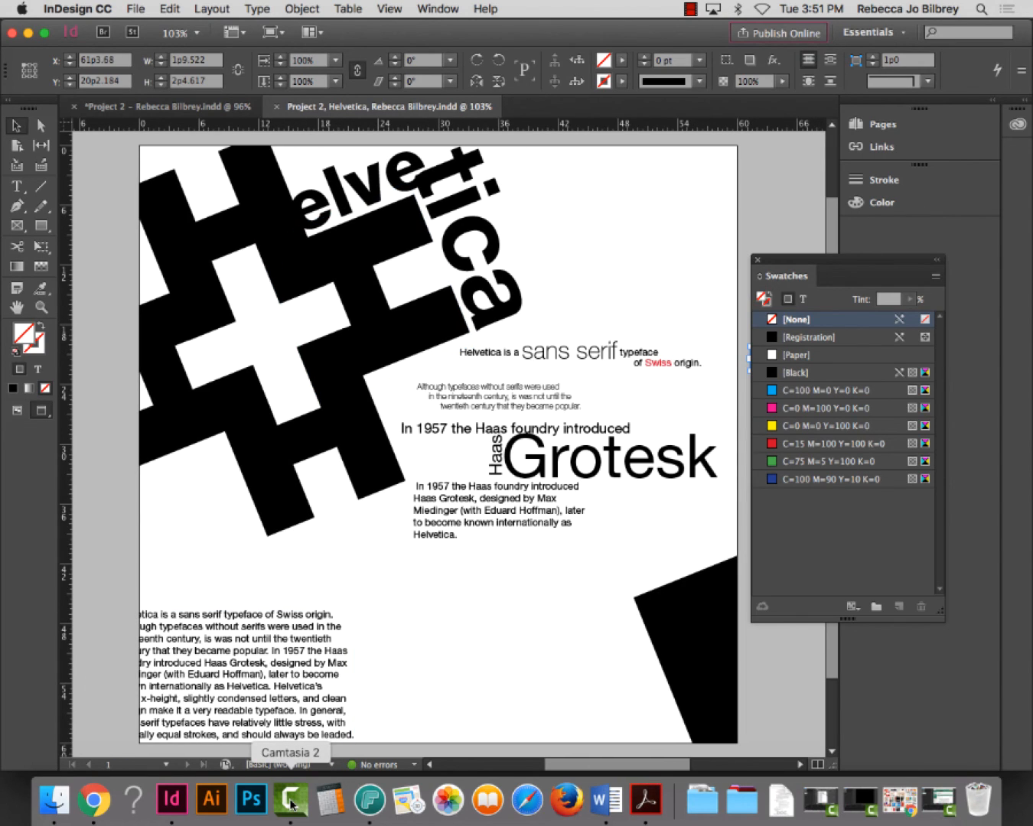
click(290, 803)
click(129, 8)
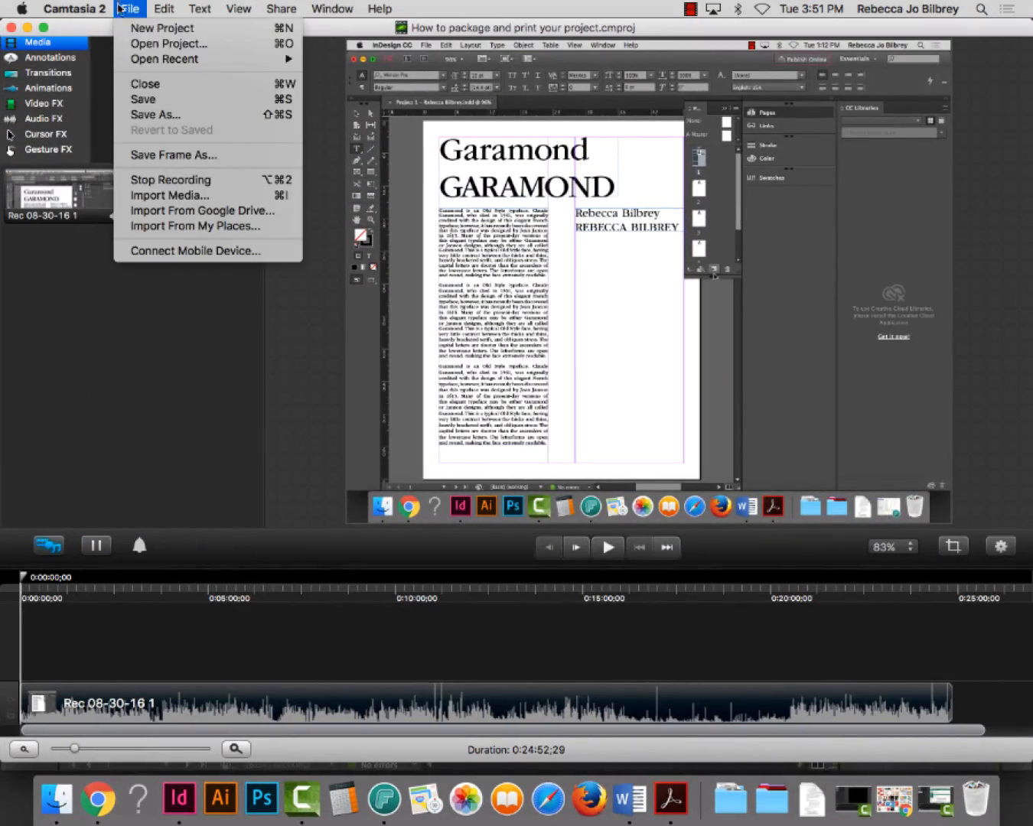